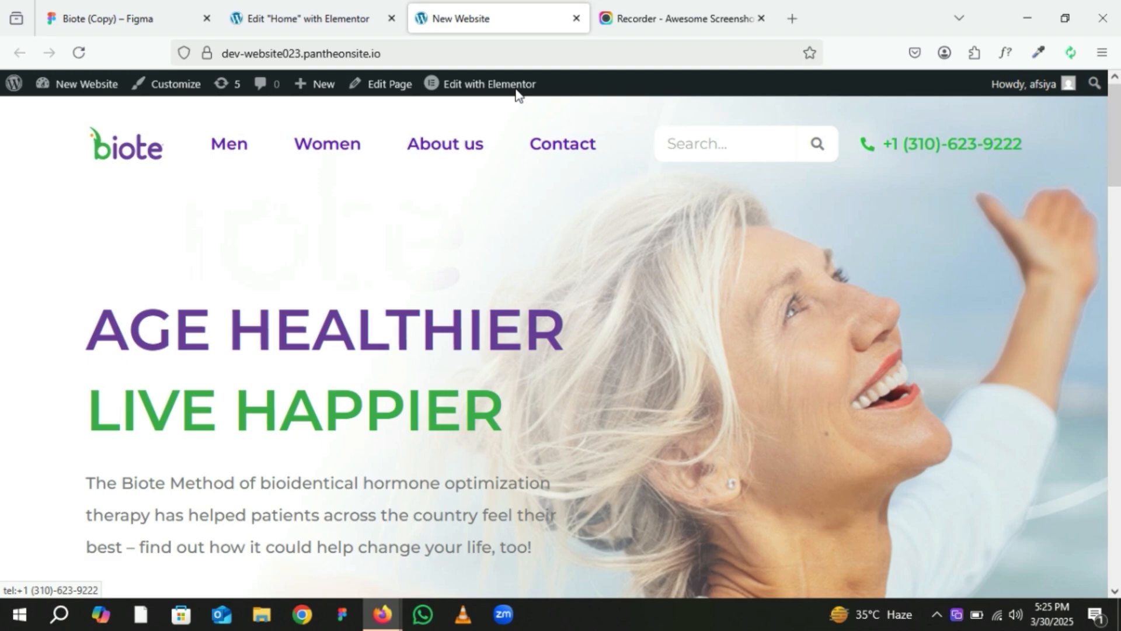
Switch to the Figma design, review the home page sections down to the footer, and select the Stages of Therapy group.
mouse_move(81, 5)
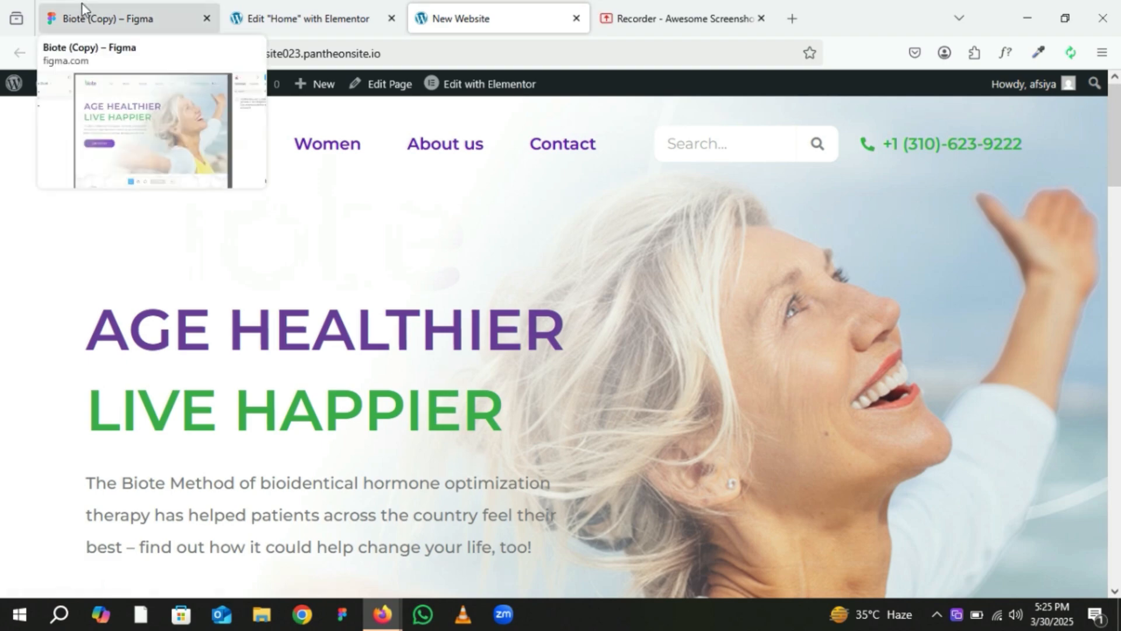
left_click(81, 4)
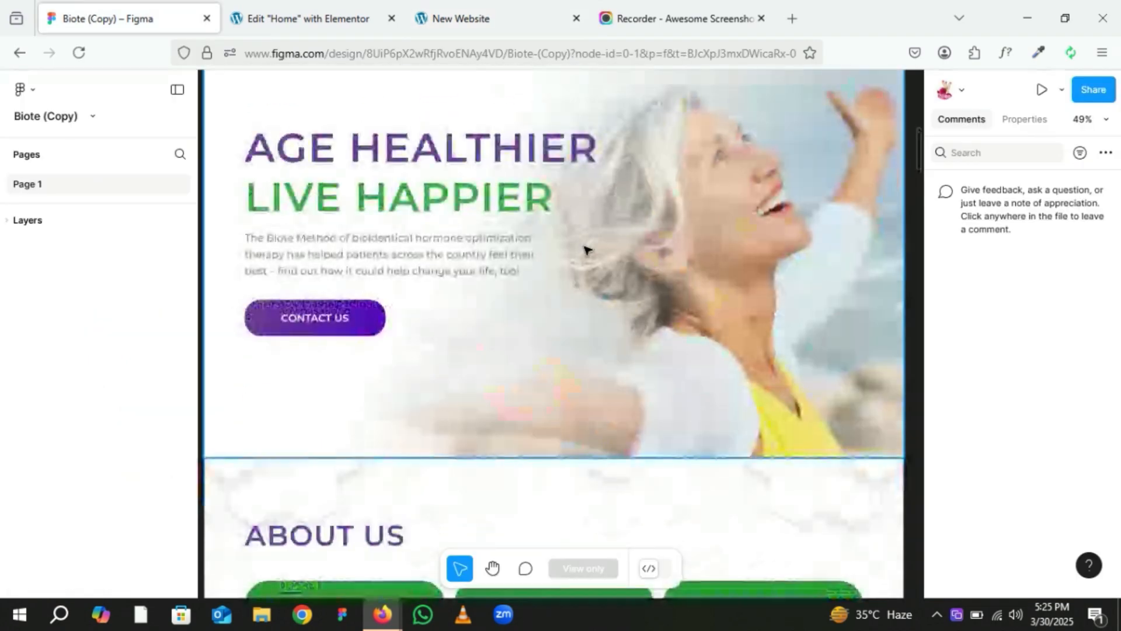
scroll(587, 250, "down", 1)
scroll(586, 250, "down", 6)
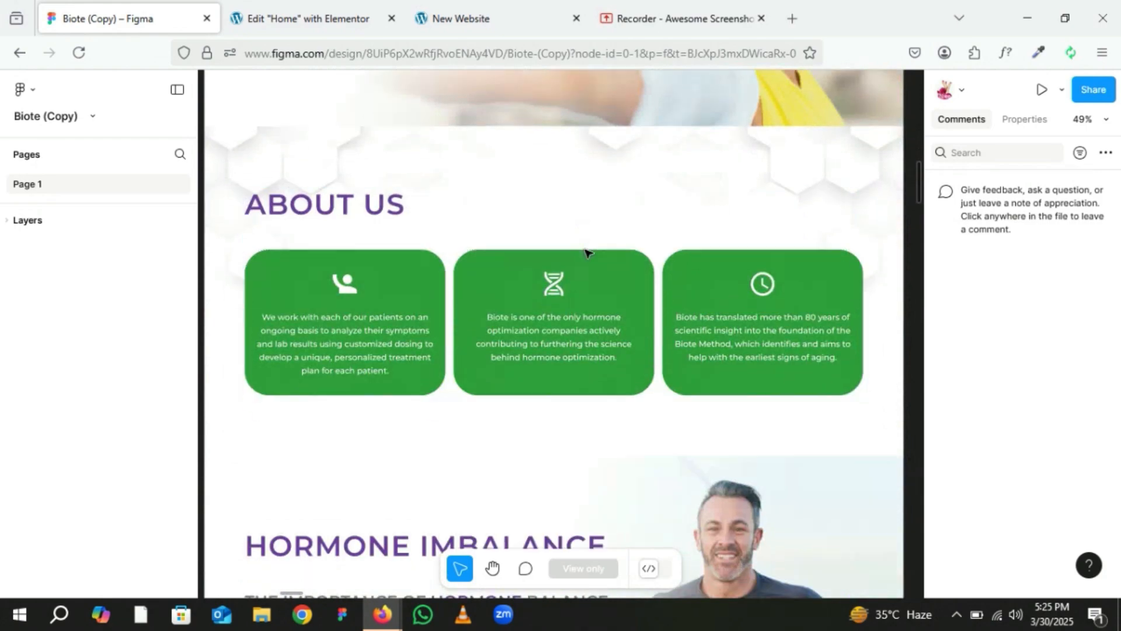
scroll(588, 253, "down", 4)
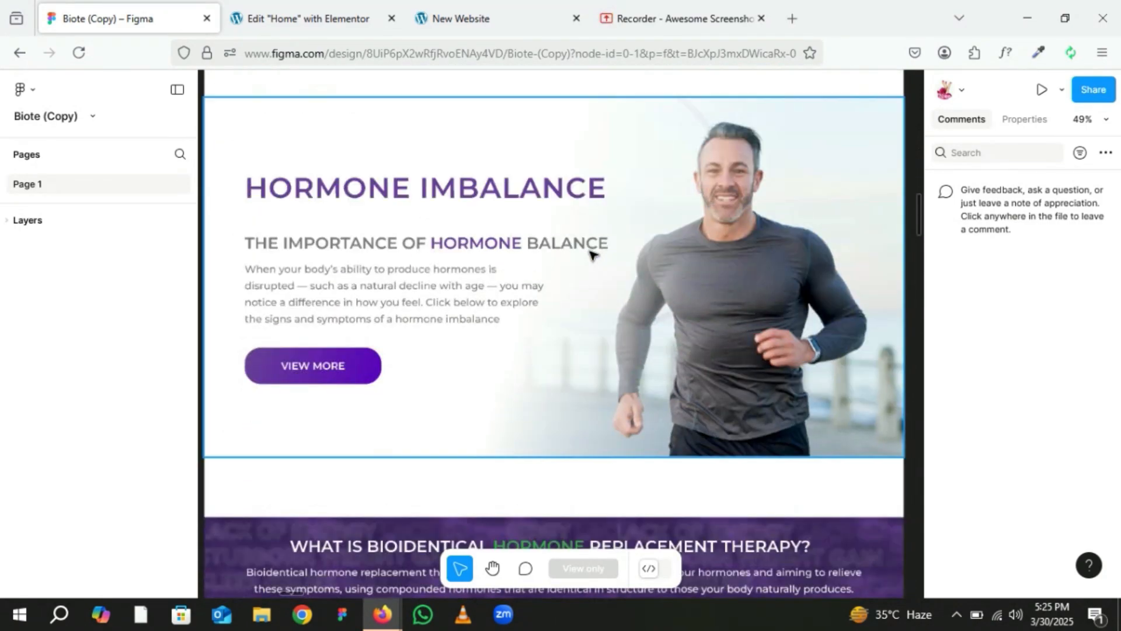
scroll(591, 254, "down", 5)
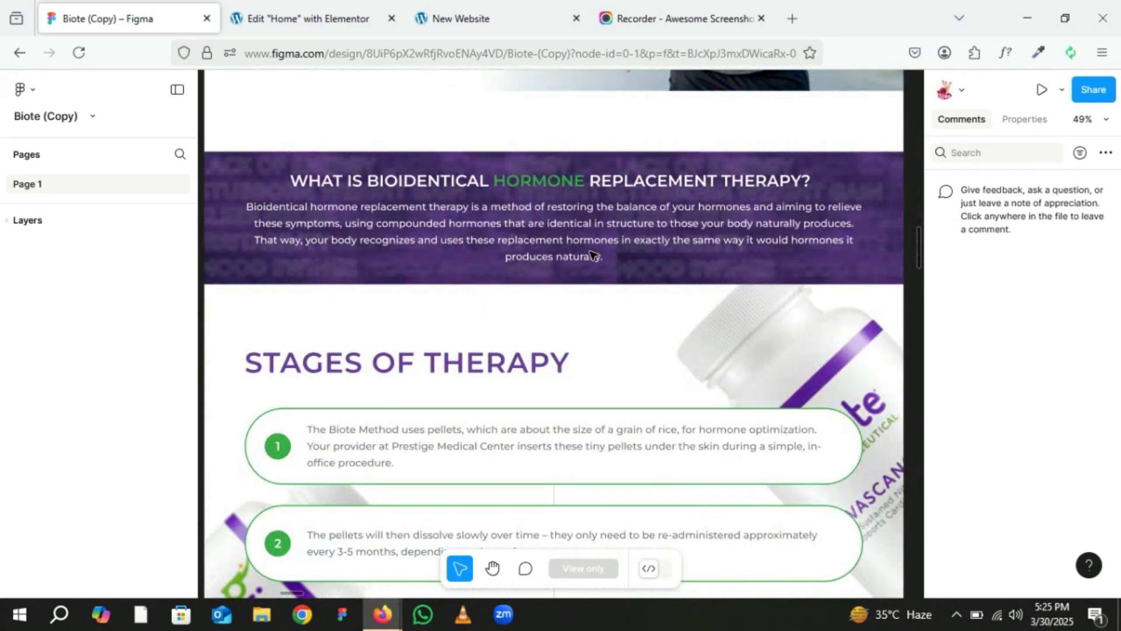
scroll(591, 254, "down", 3)
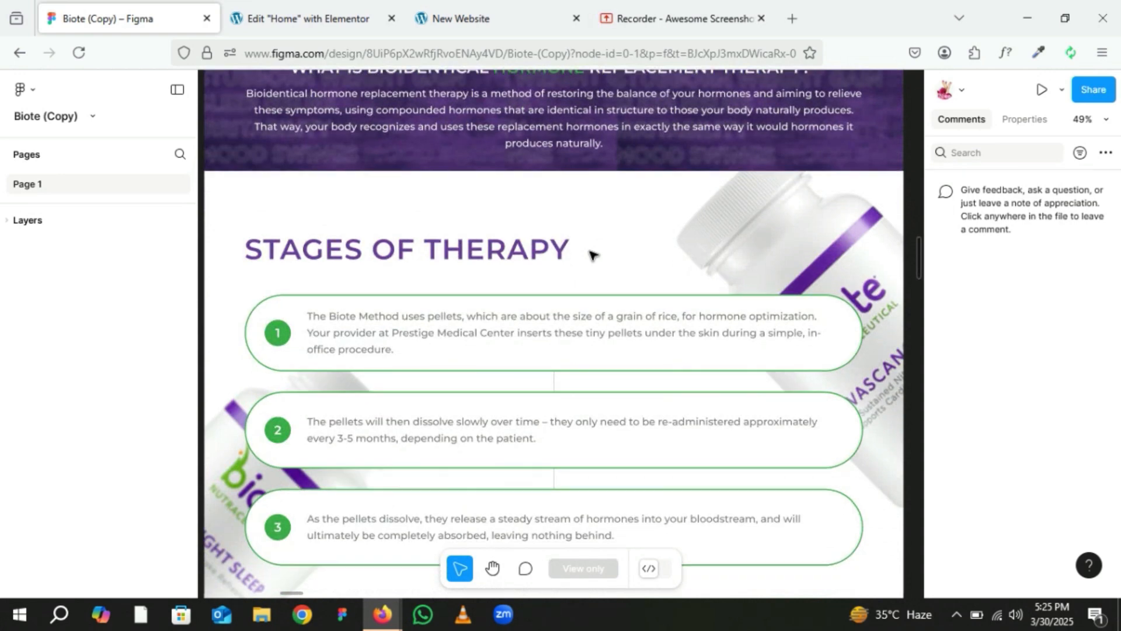
scroll(591, 254, "down", 3)
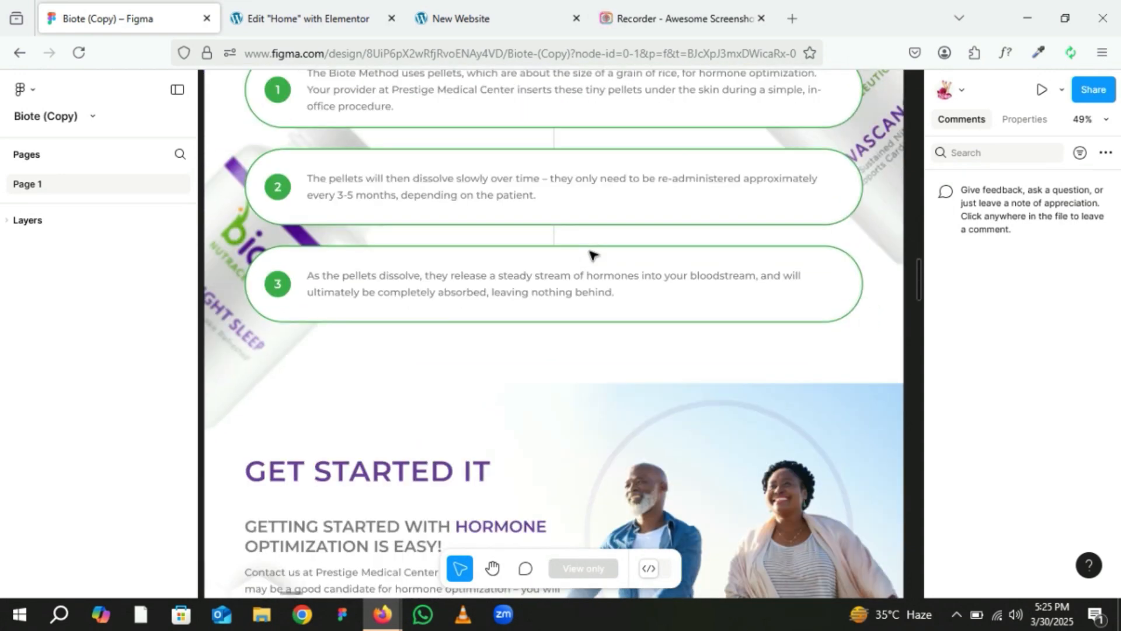
scroll(591, 254, "down", 3)
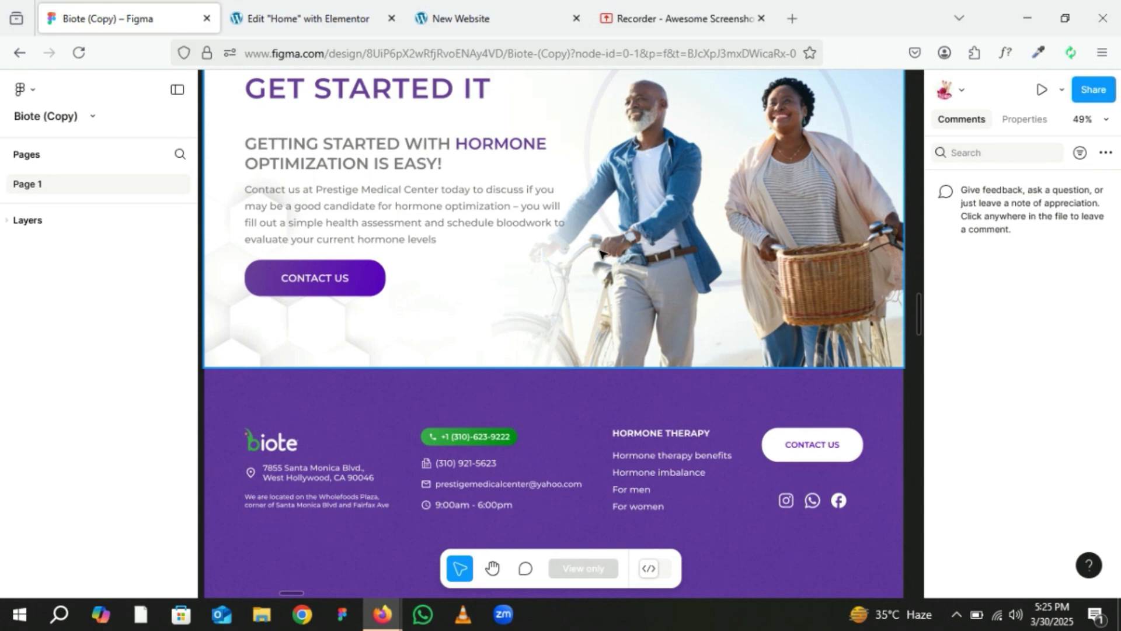
scroll(595, 254, "up", 2)
scroll(602, 253, "up", 4)
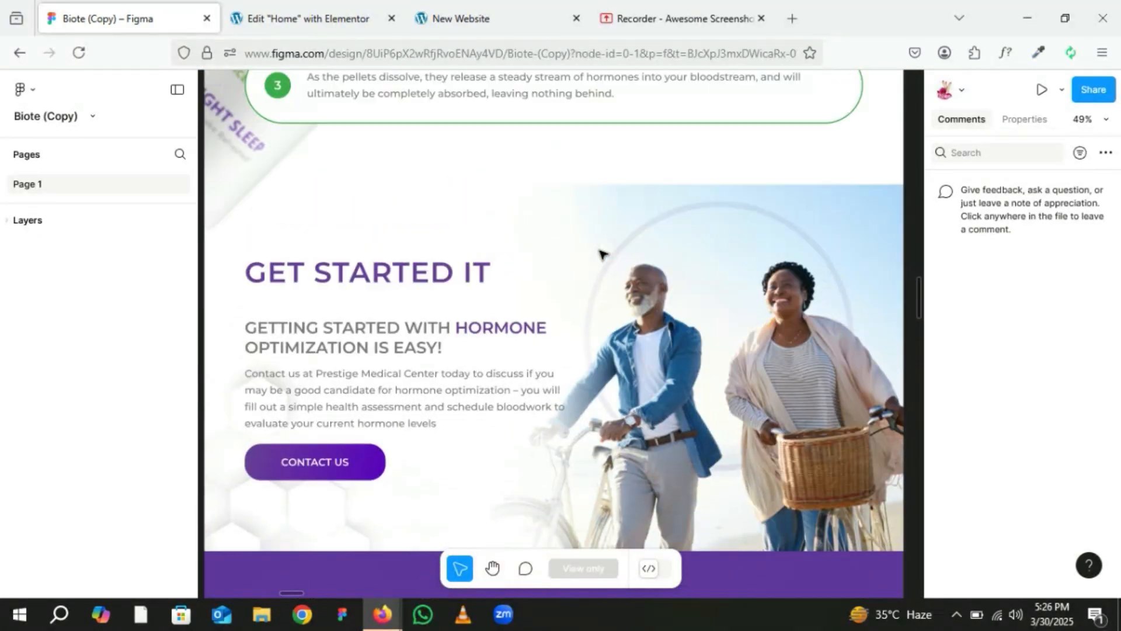
scroll(602, 254, "up", 6)
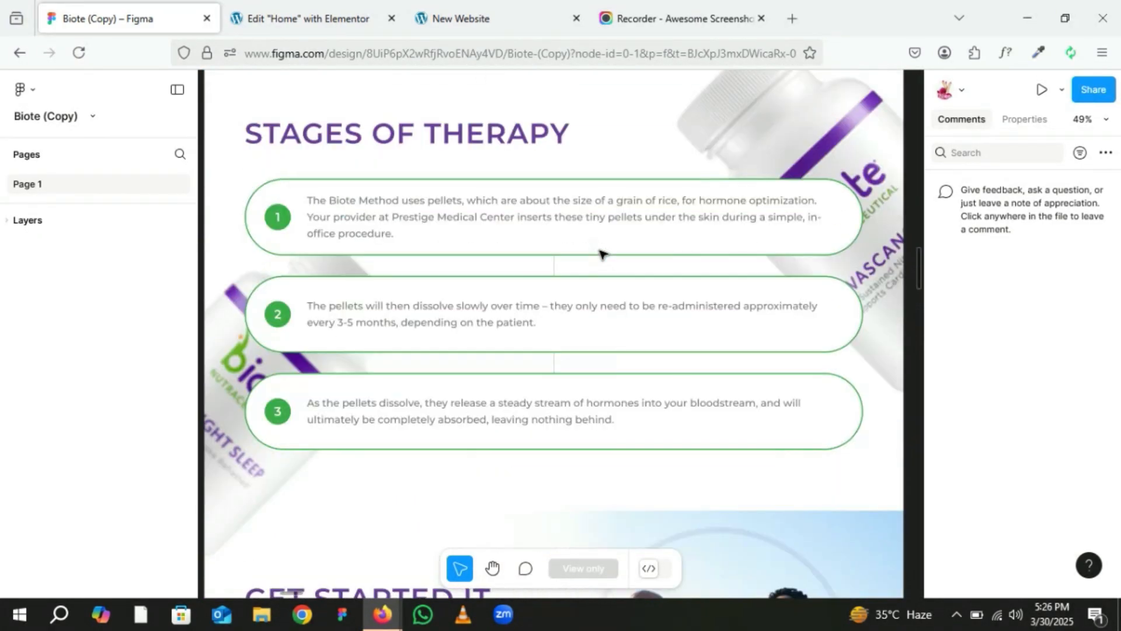
scroll(602, 254, "down", 2)
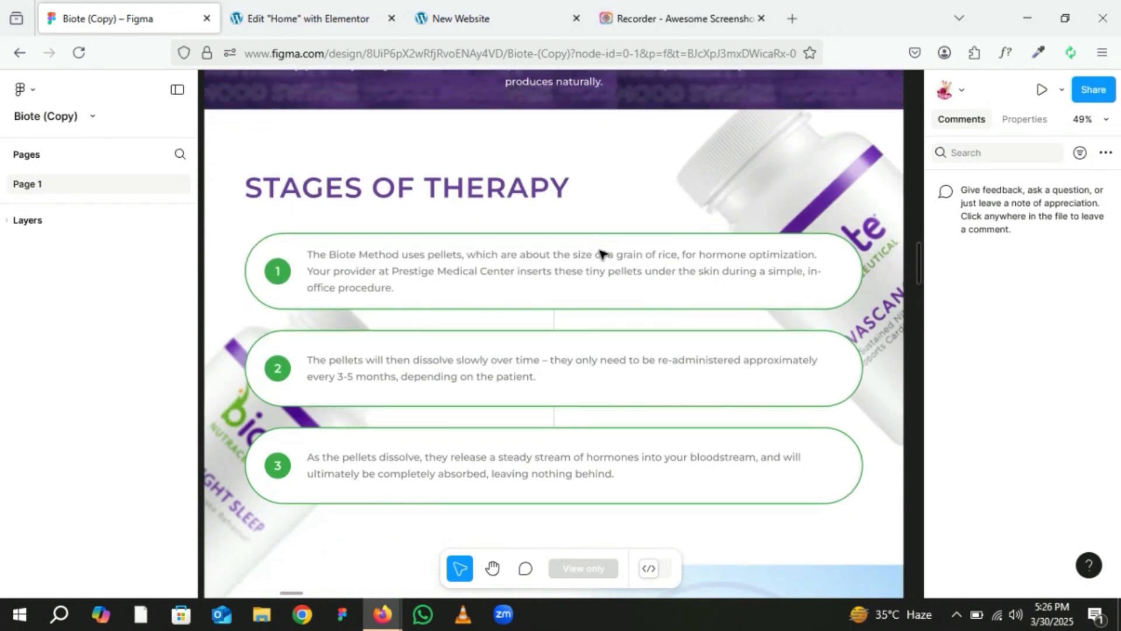
left_click(509, 254)
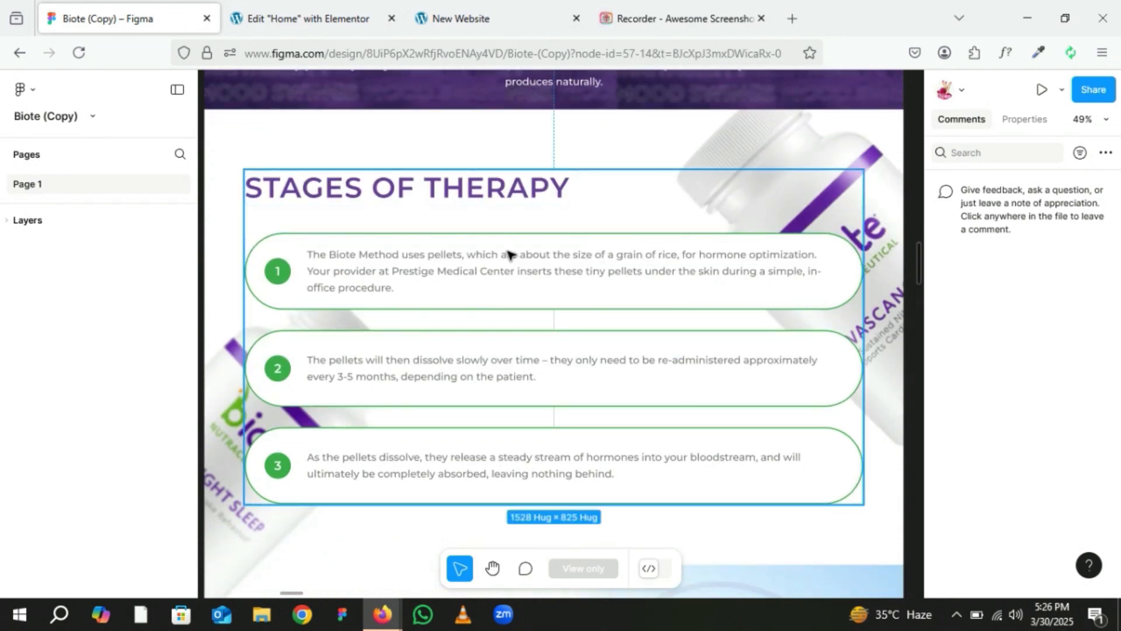
Switch to the Elementor editor and add a single flexbox container with downward direction below the footer.
left_click(297, 15)
scroll(498, 338, "down", 20)
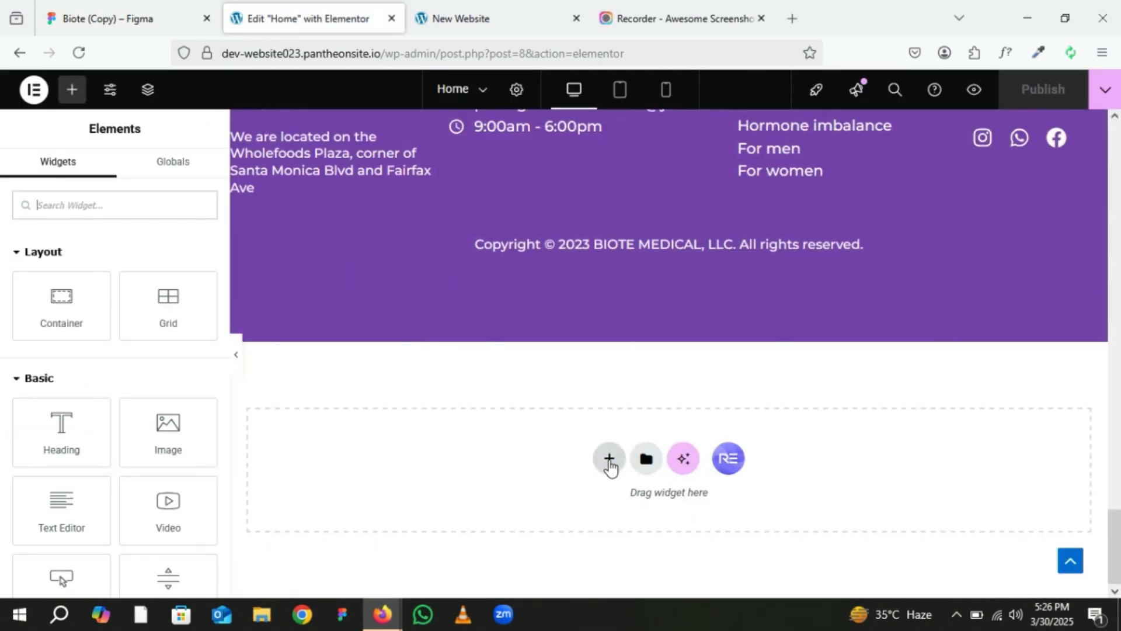
left_click(610, 462)
left_click(629, 519)
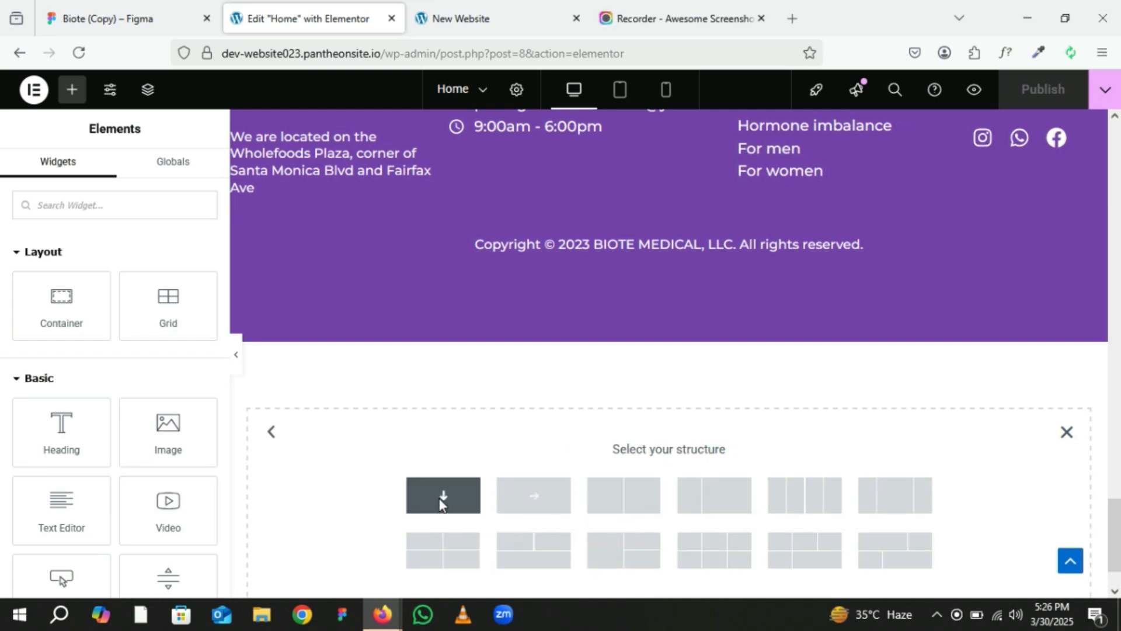
left_click(439, 501)
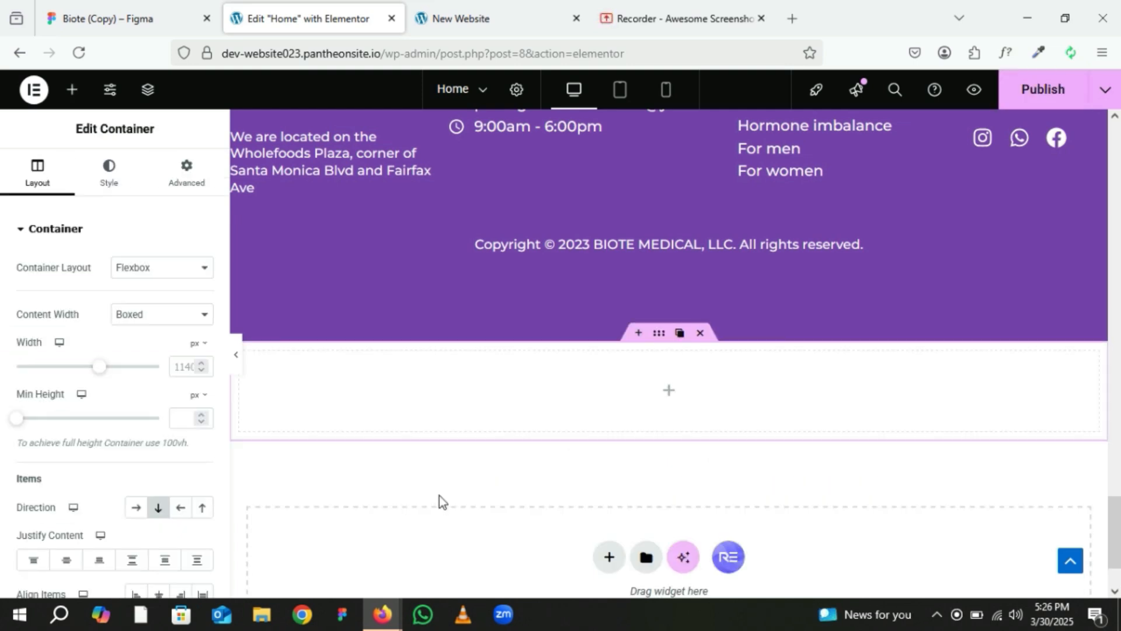
Unlink the new container's margin and padding values at 0 px and move the container directly above the purple footer.
left_click(185, 174)
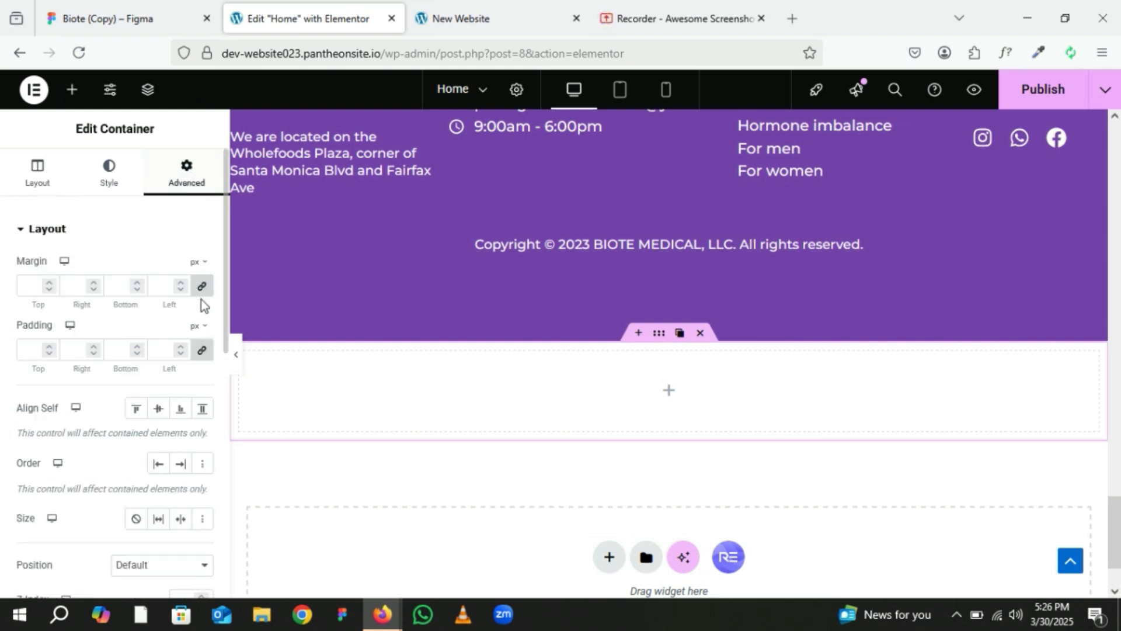
left_click(205, 352)
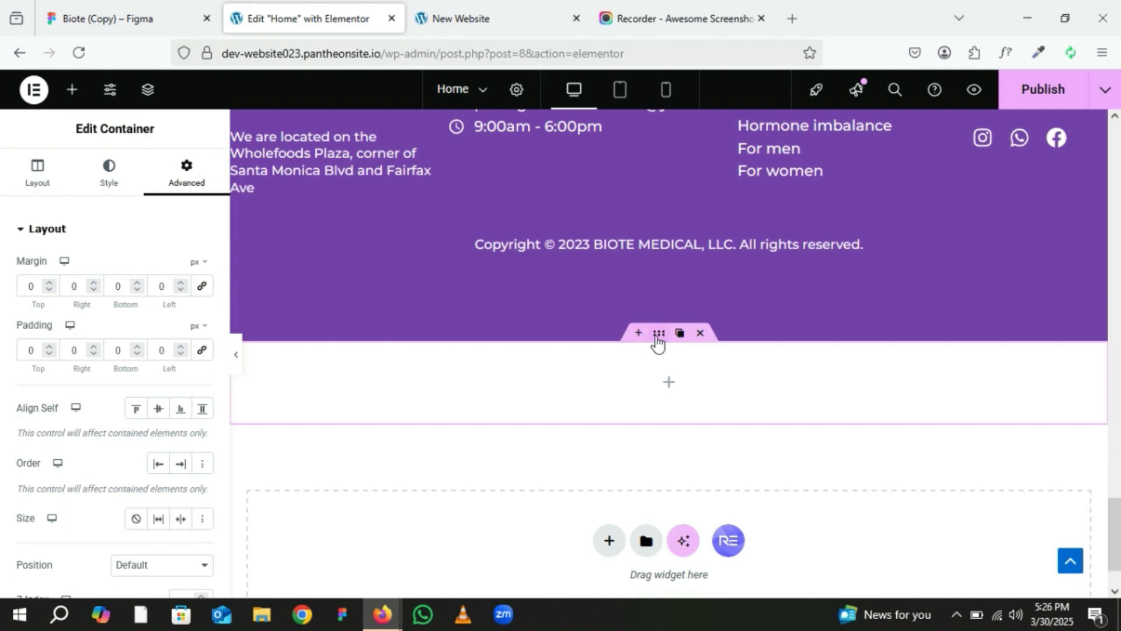
left_click_drag(658, 334, 611, 300)
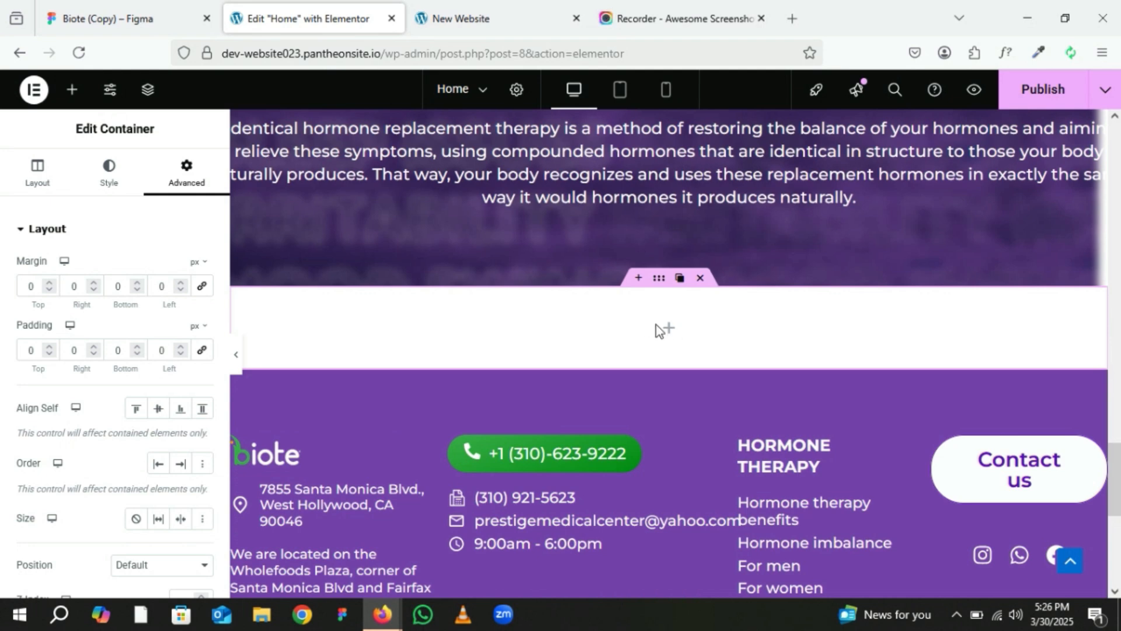
Check the Stages of Therapy layout in Figma, and nest a container inside the empty section above the footer in Elementor.
mouse_move(167, 26)
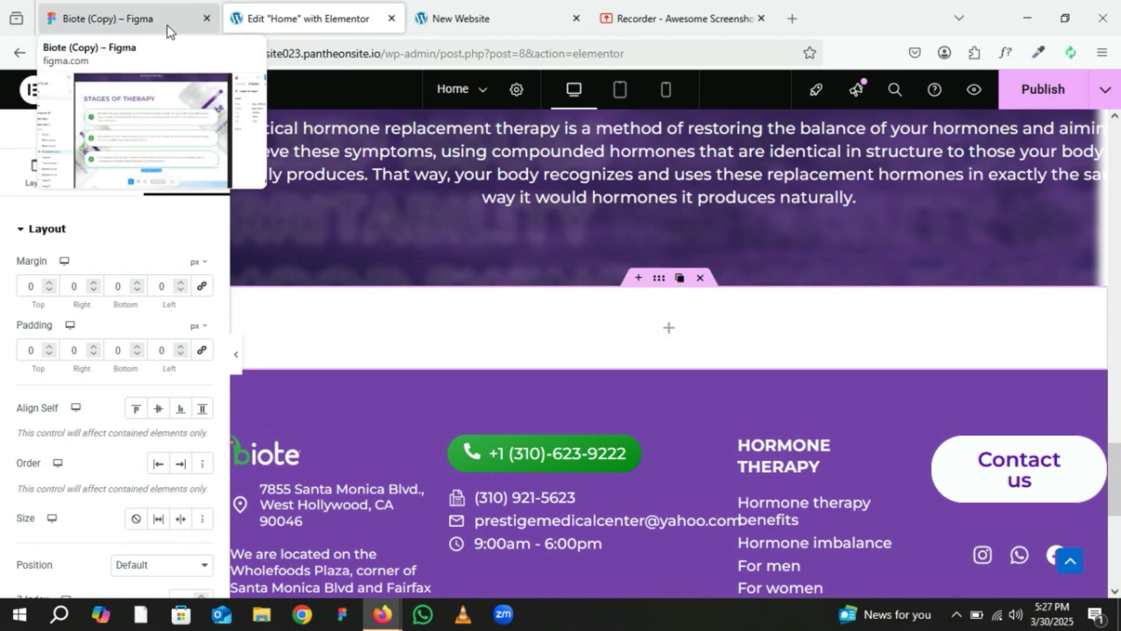
left_click(131, 23)
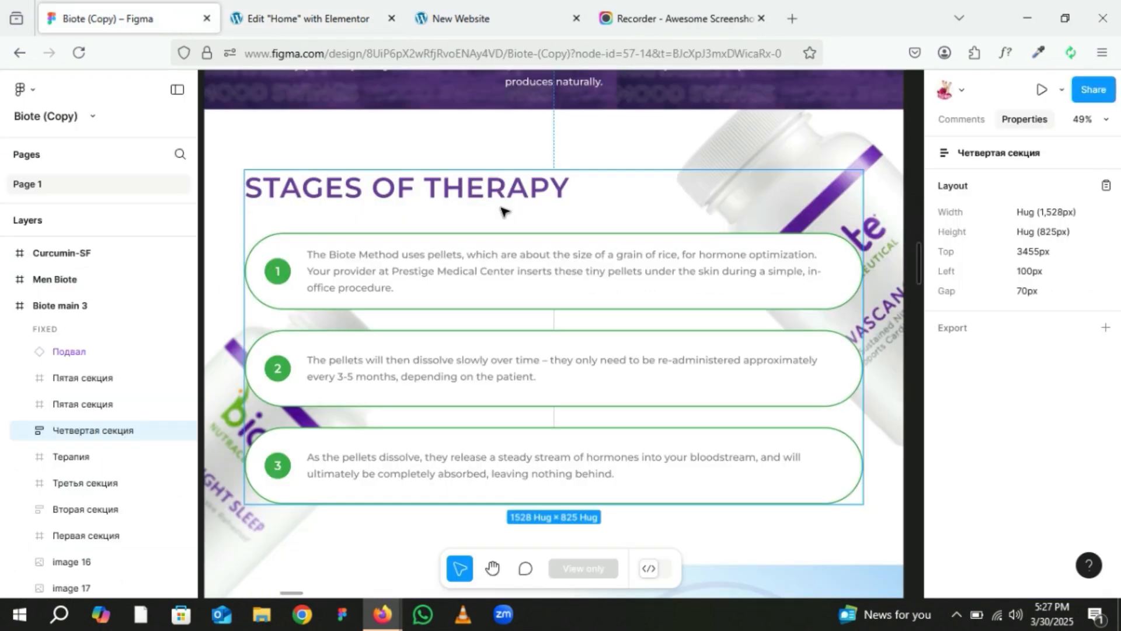
left_click(292, 2)
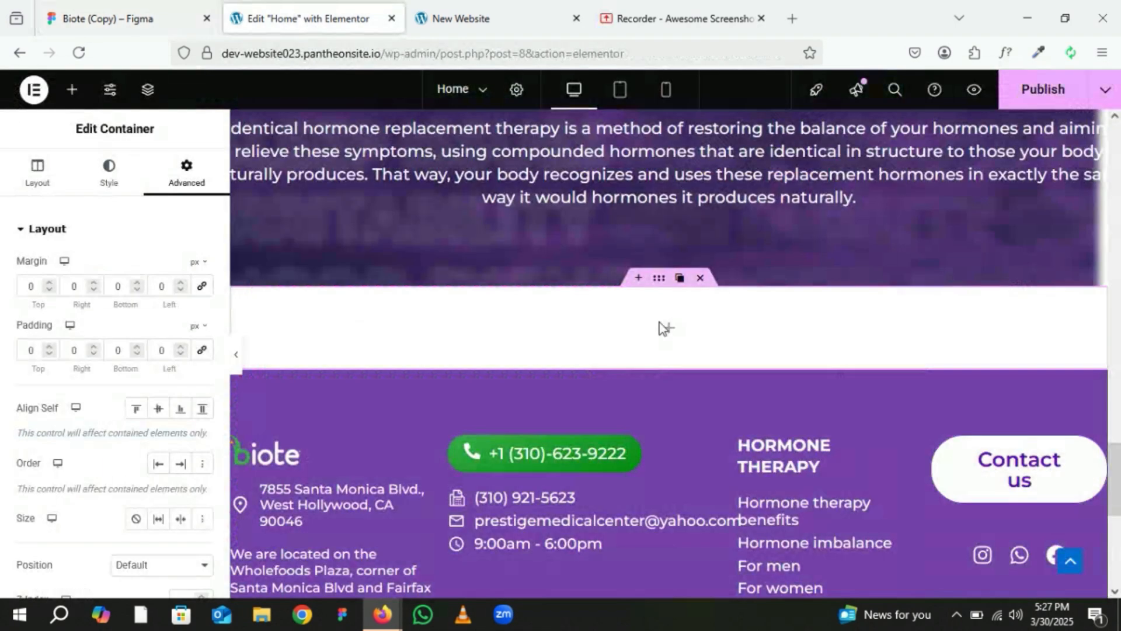
left_click(664, 330)
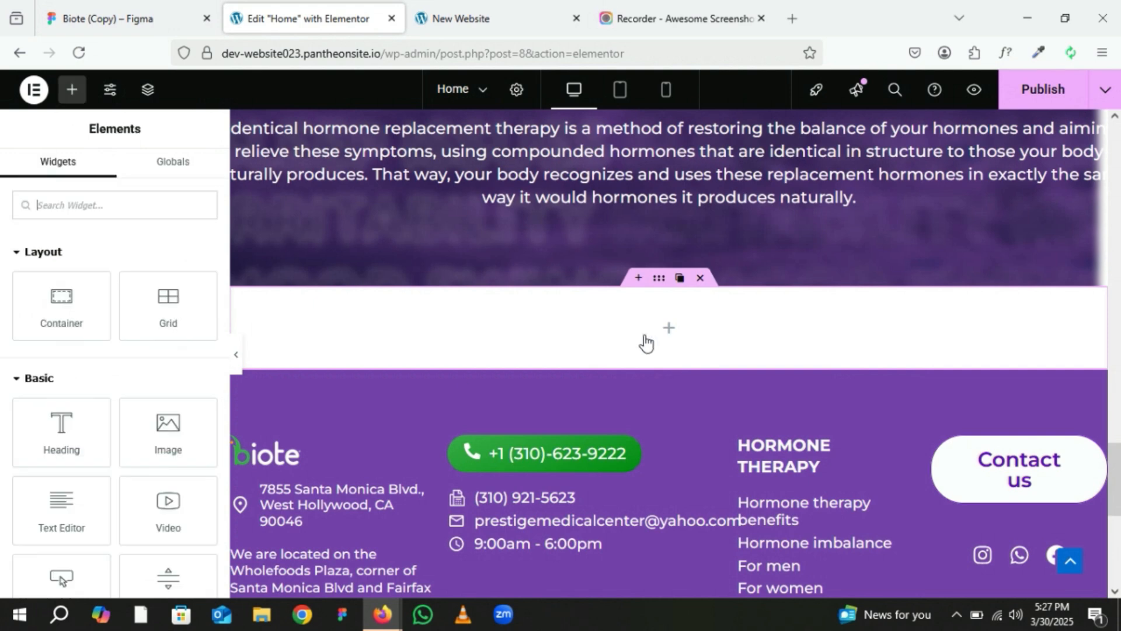
left_click_drag(62, 320, 628, 319)
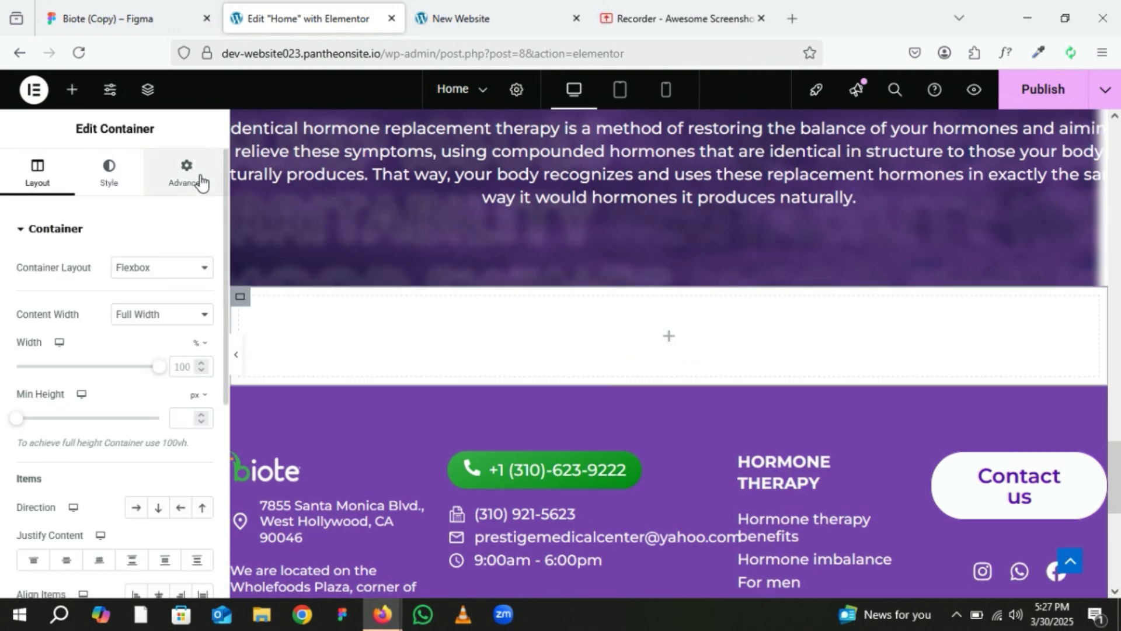
Unlink the nested container's margin and padding values so that every side is 0 px.
left_click(209, 191)
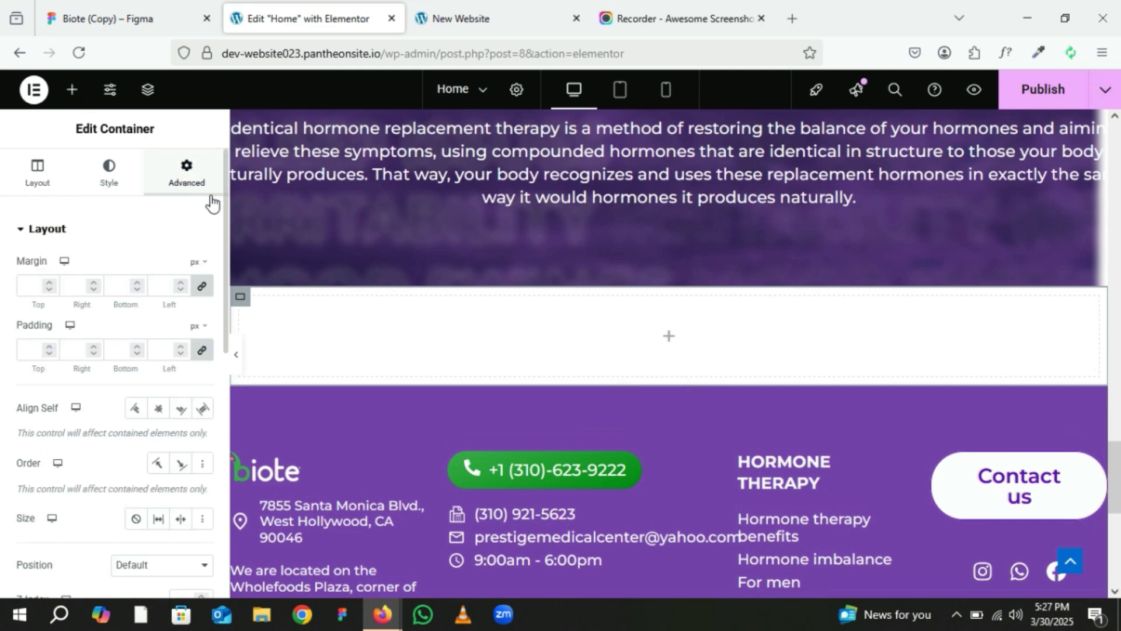
left_click(202, 285)
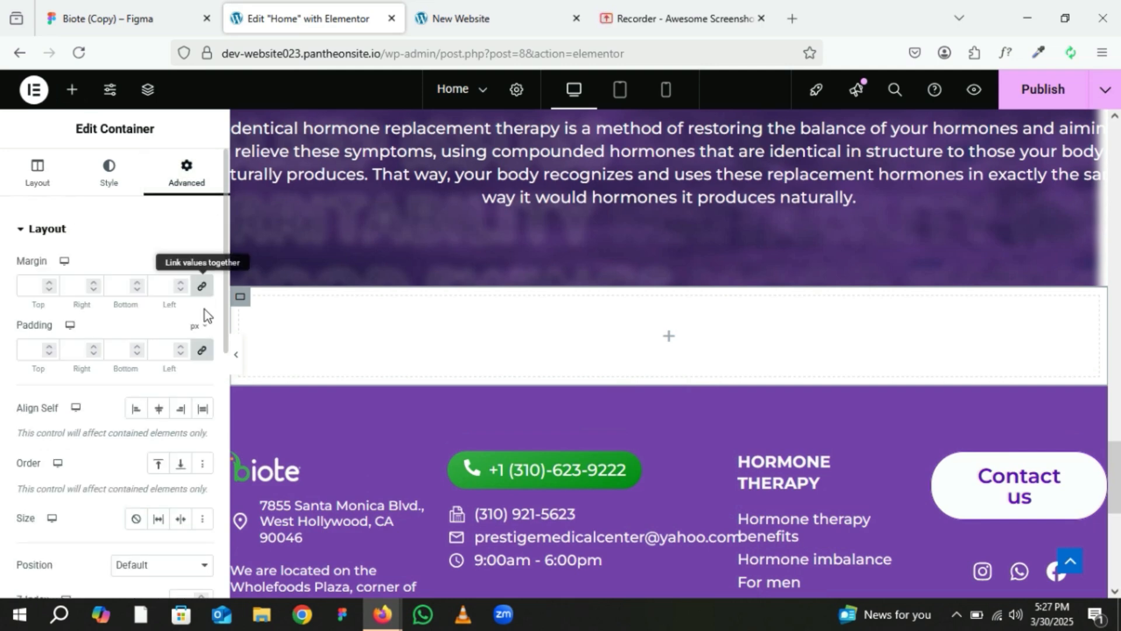
left_click(205, 352)
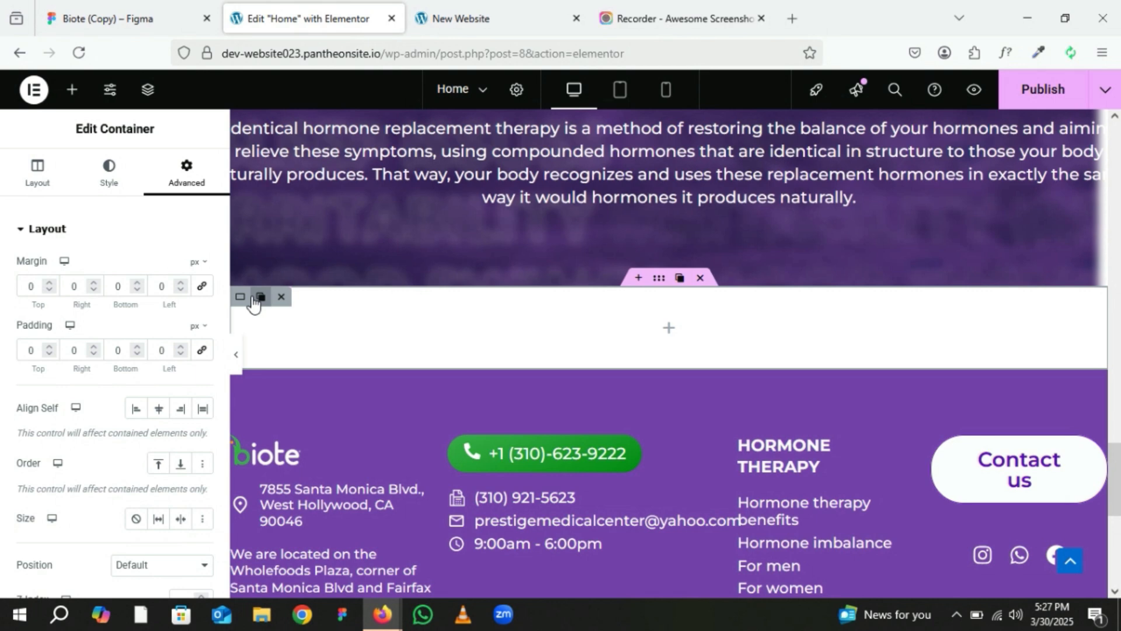
Duplicate the nested container three times within the section.
left_click(255, 298)
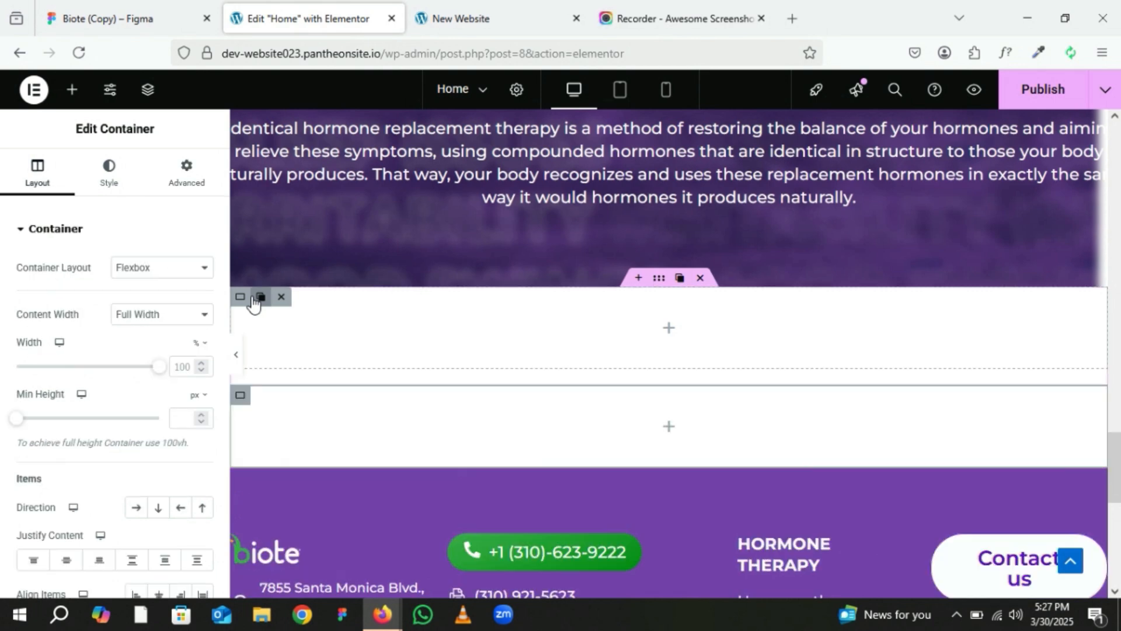
left_click(260, 297)
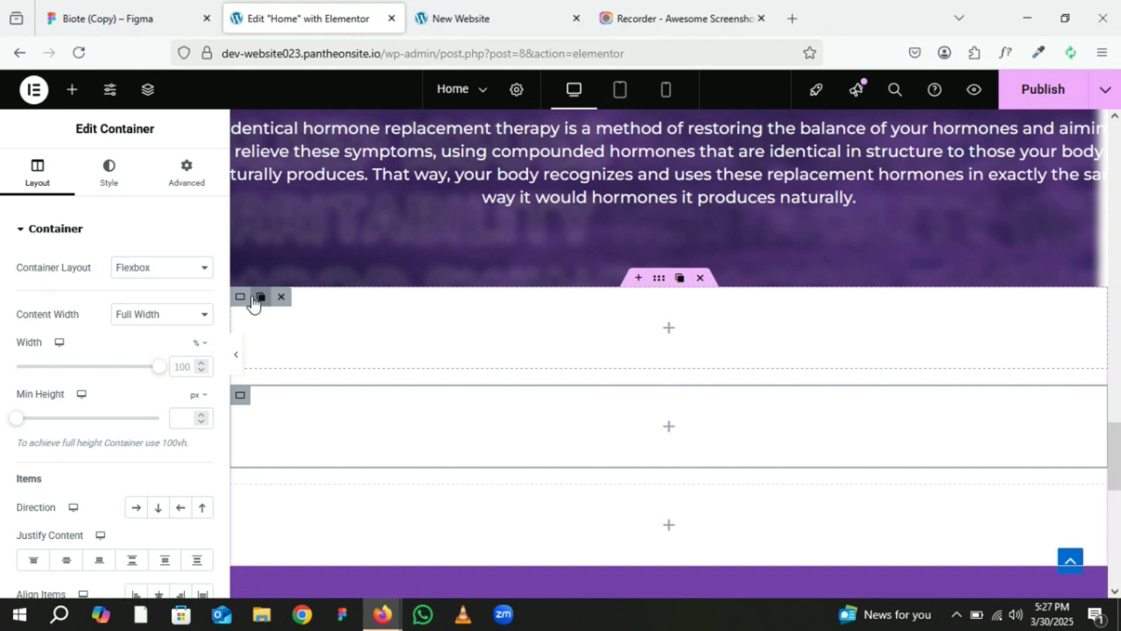
left_click(253, 299)
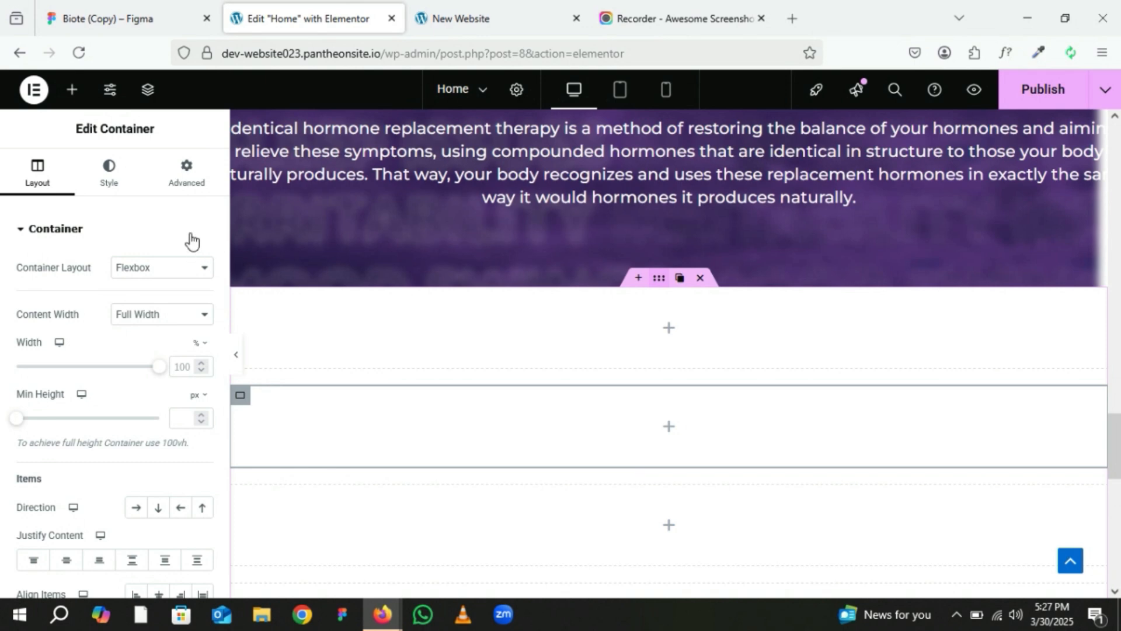
Set the outer container's top and bottom padding to 80 px.
left_click(187, 185)
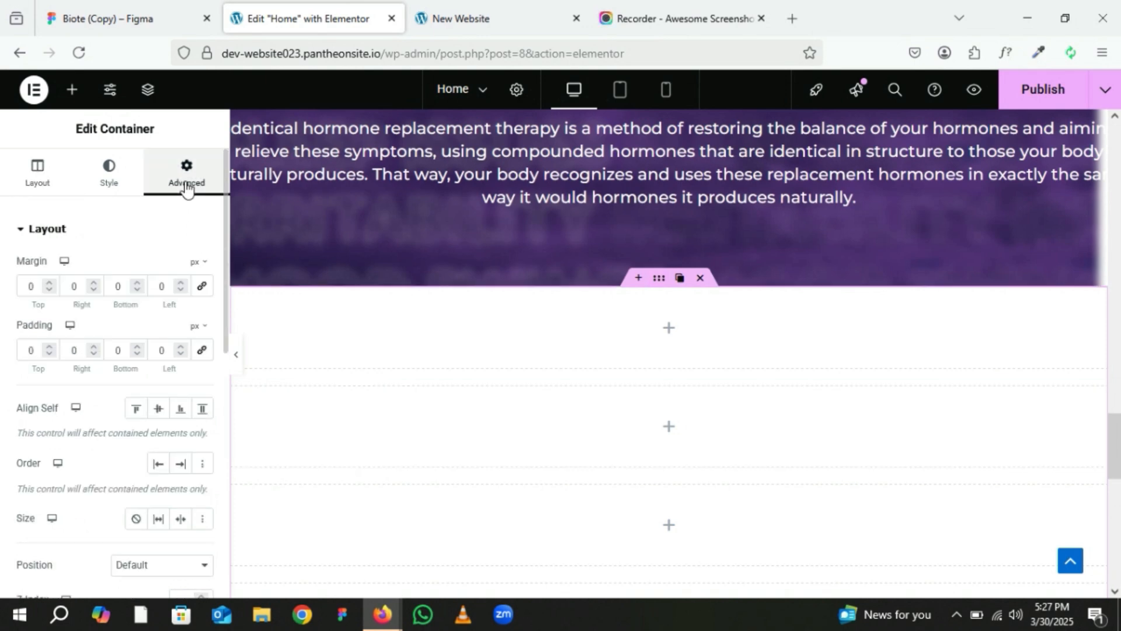
left_click(29, 349)
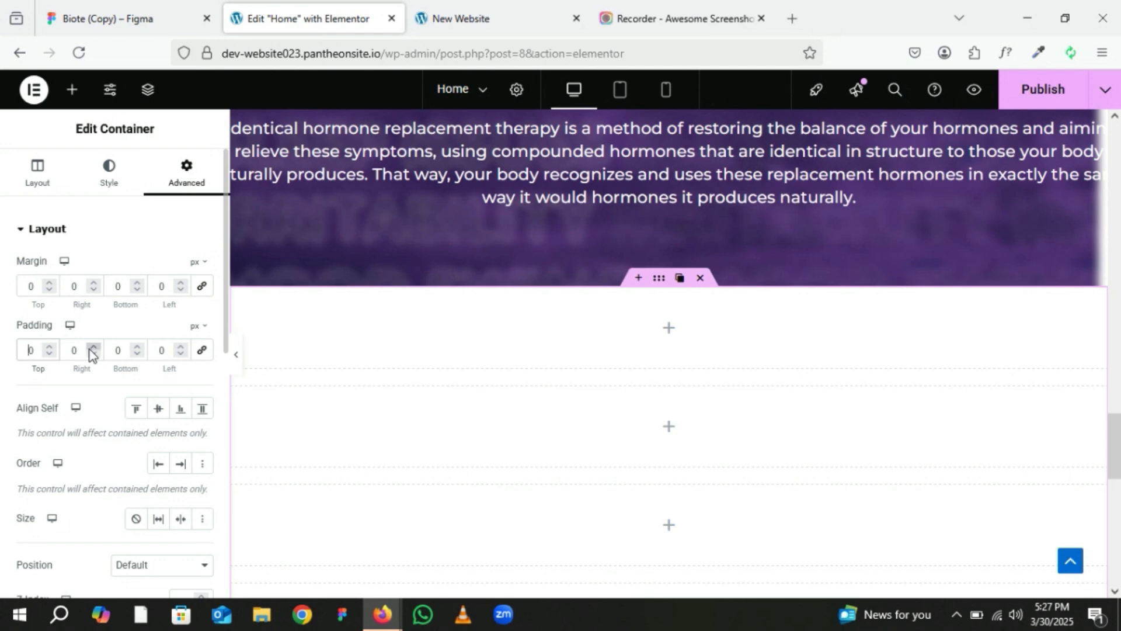
type("80")
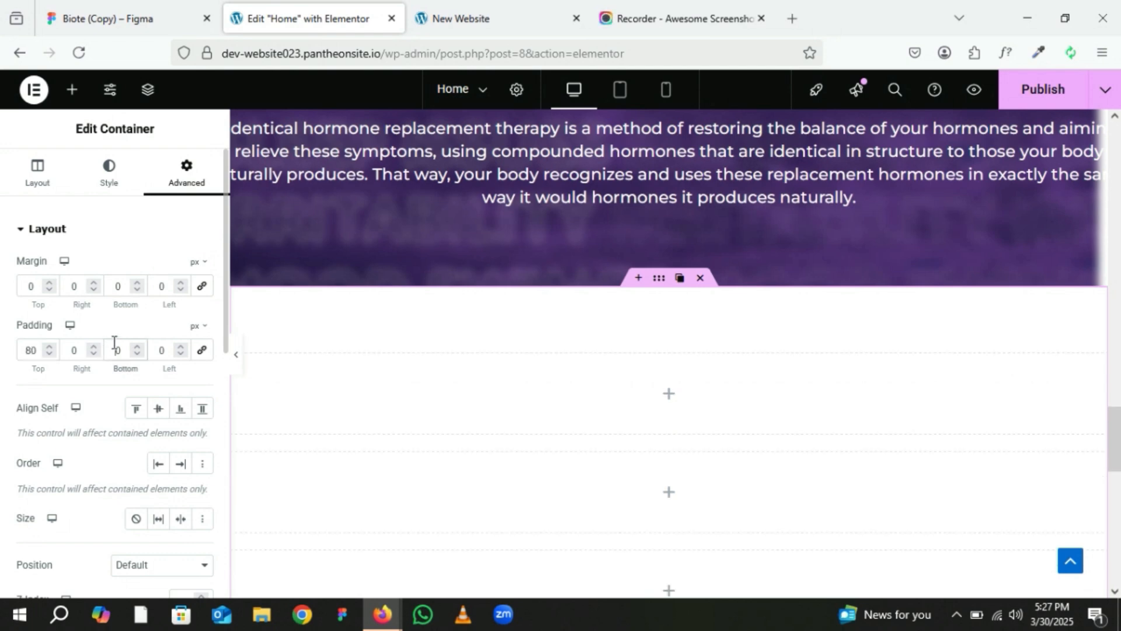
left_click(115, 344)
type("8")
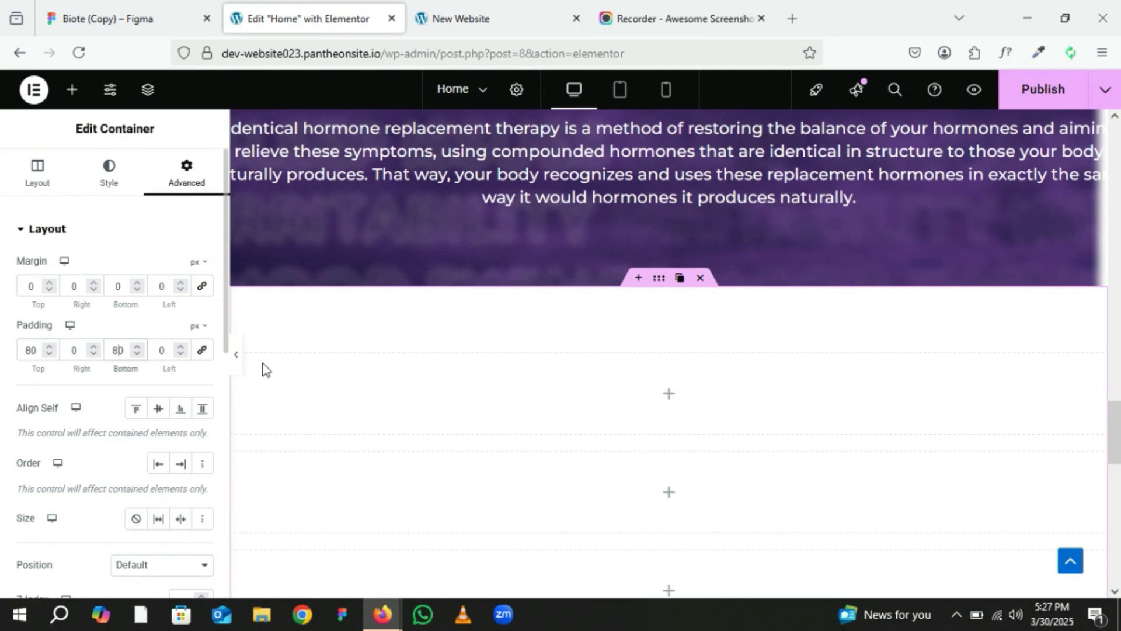
Add a Heading widget to the first nested container of the new section.
left_click(669, 395)
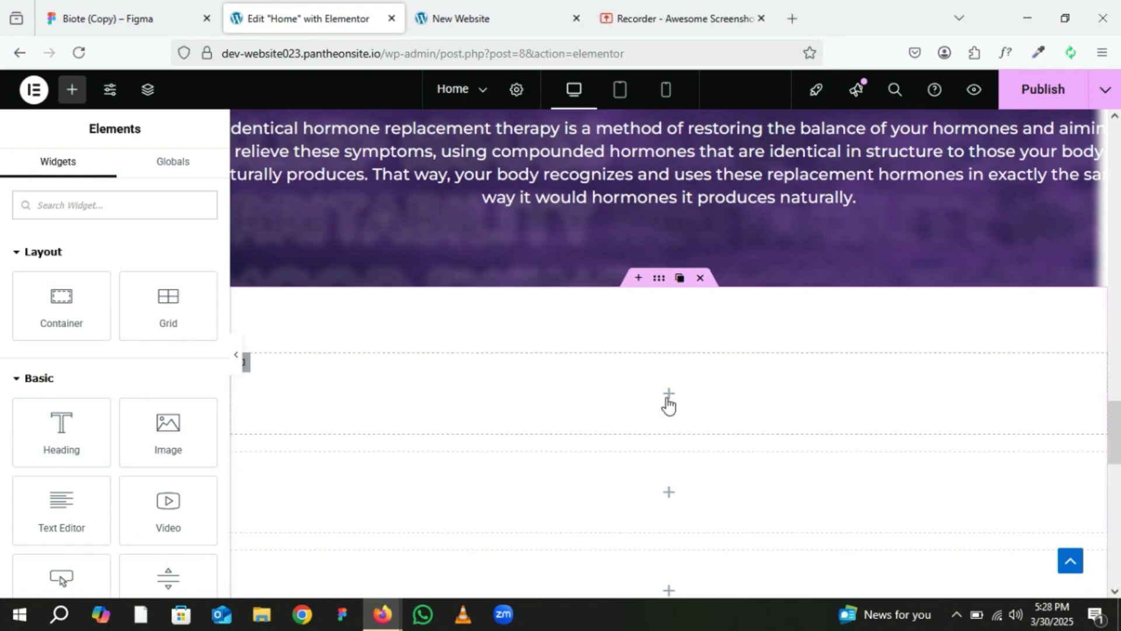
left_click_drag(50, 427, 635, 398)
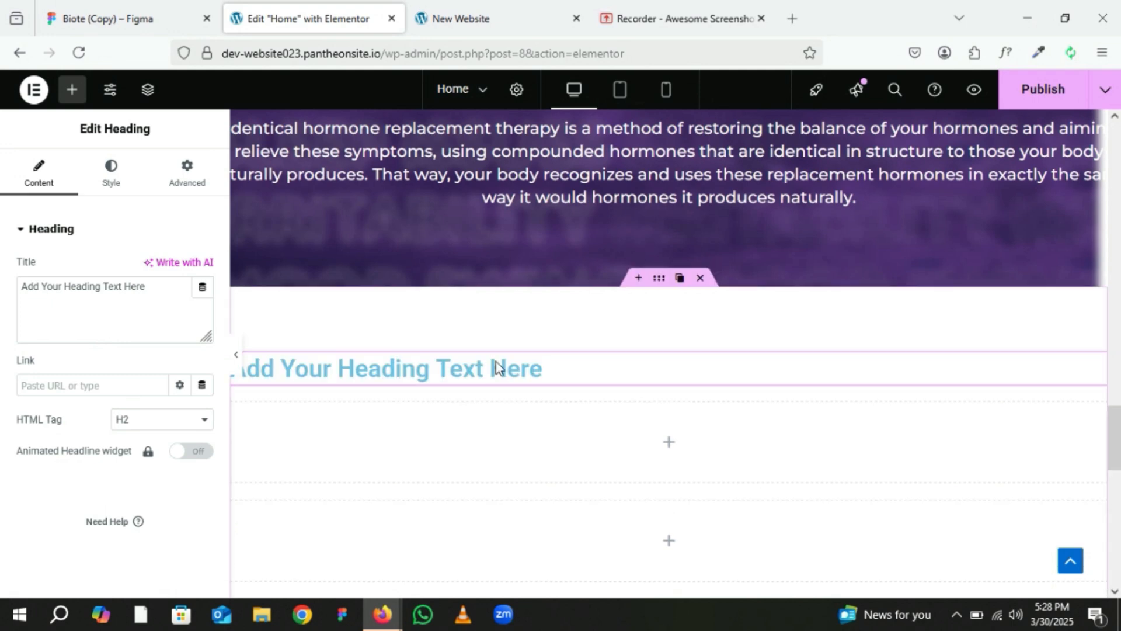
Copy the section title's text from the Figma design and replace the Elementor heading's title with "Stages of therapy".
left_click(128, 14)
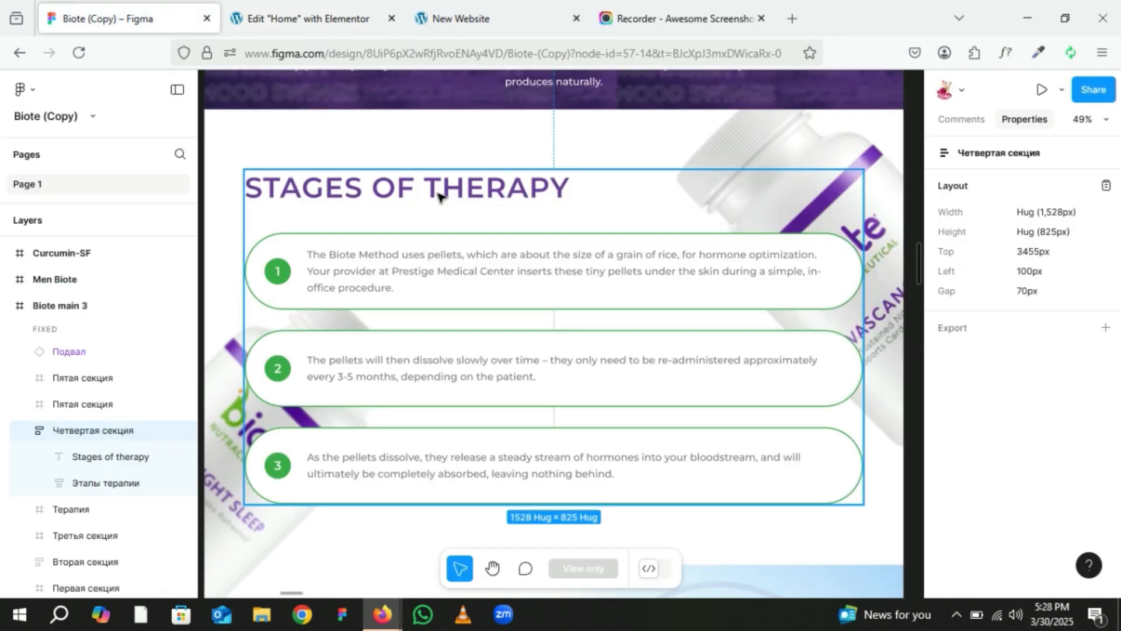
left_click(437, 195)
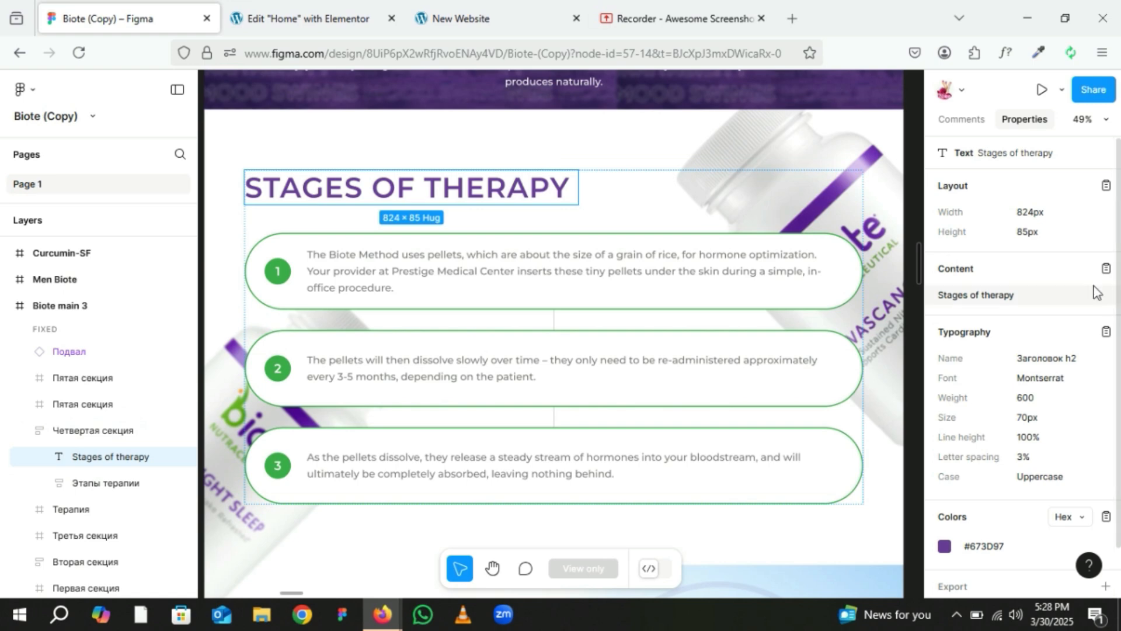
left_click(1105, 270)
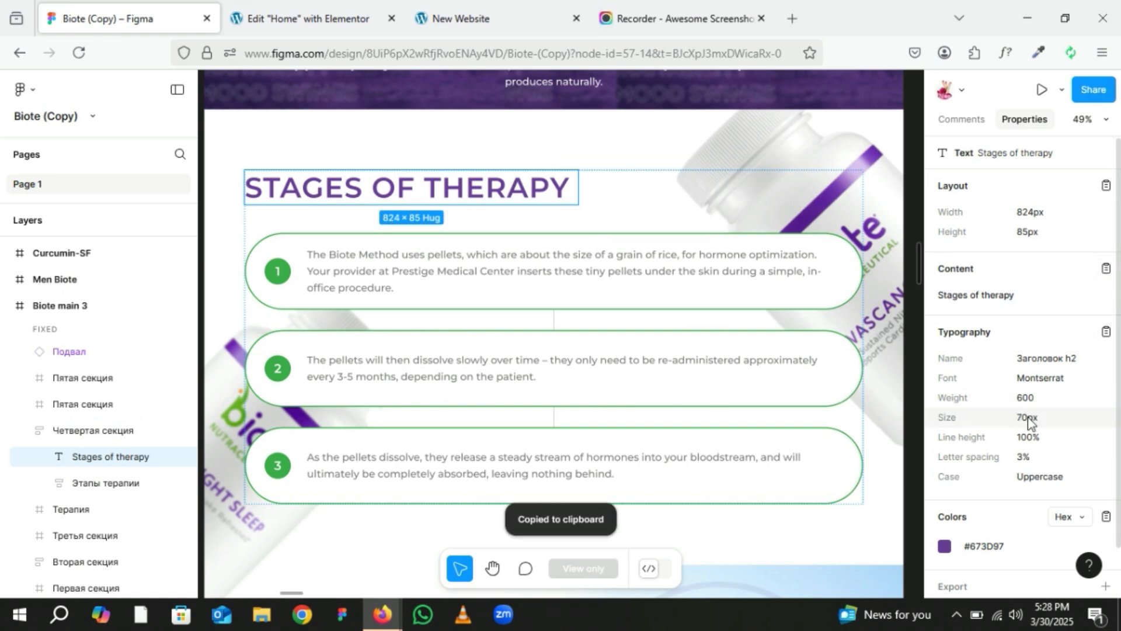
key("ctrl+Tab")
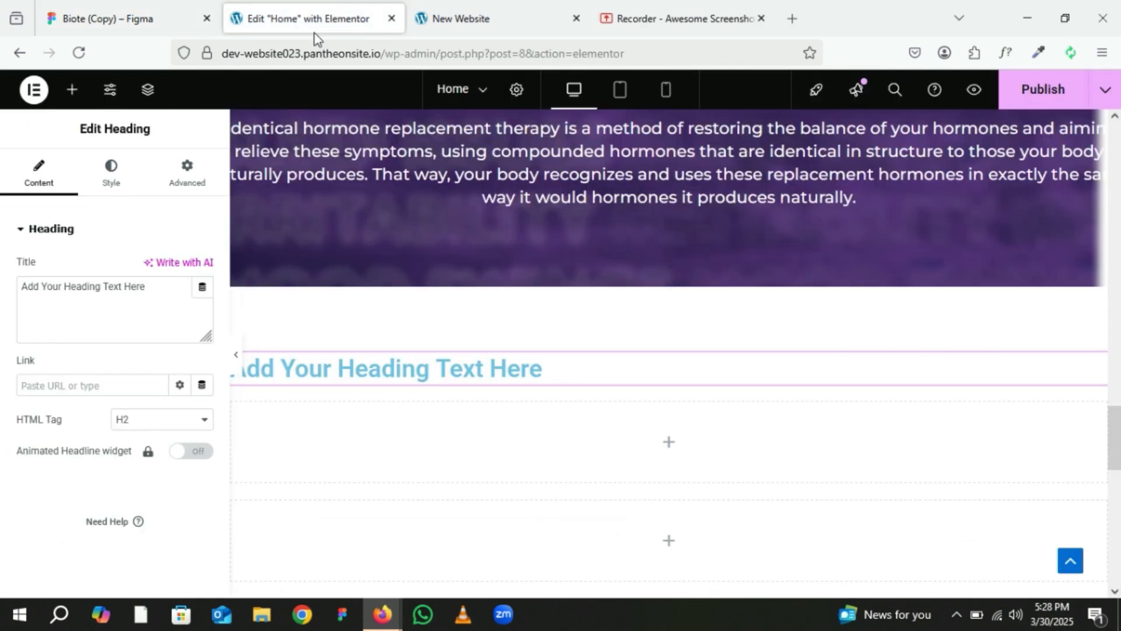
left_click(156, 284)
left_click_drag(156, 284, 18, 285)
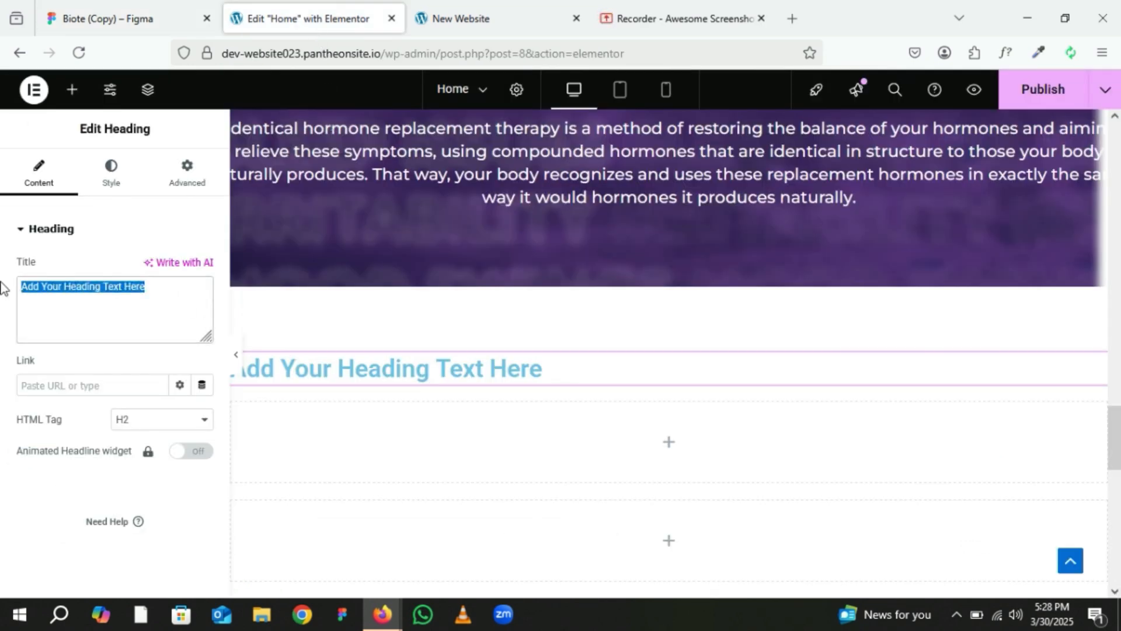
key("ctrl+v")
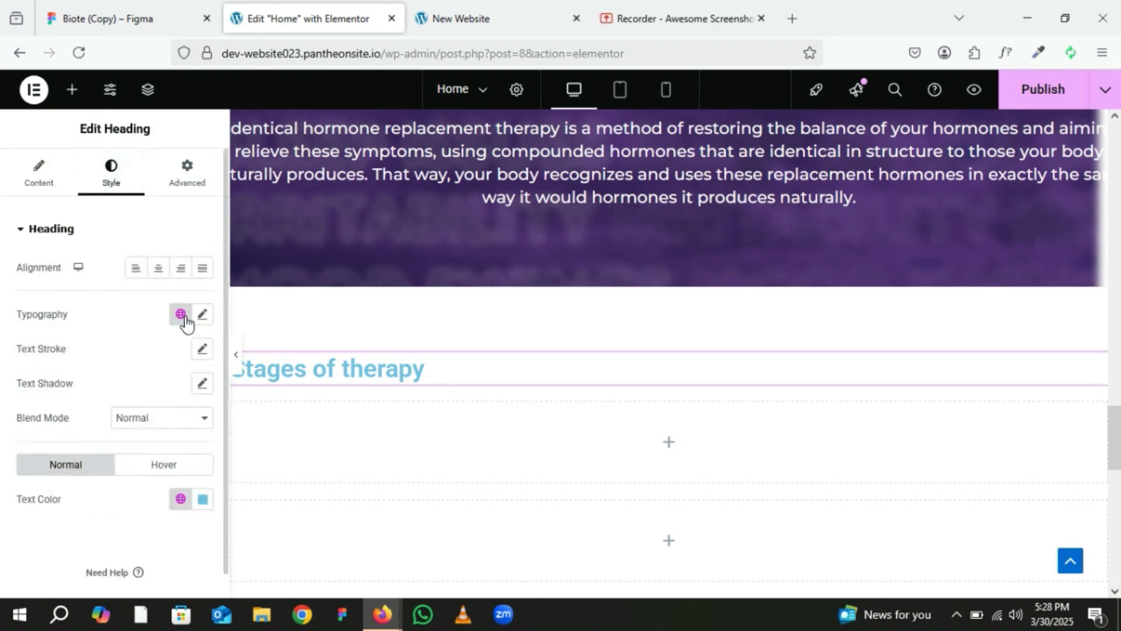
Apply the global Montserrat text font to the heading and set its size to 70 px.
left_click(181, 315)
left_click(107, 518)
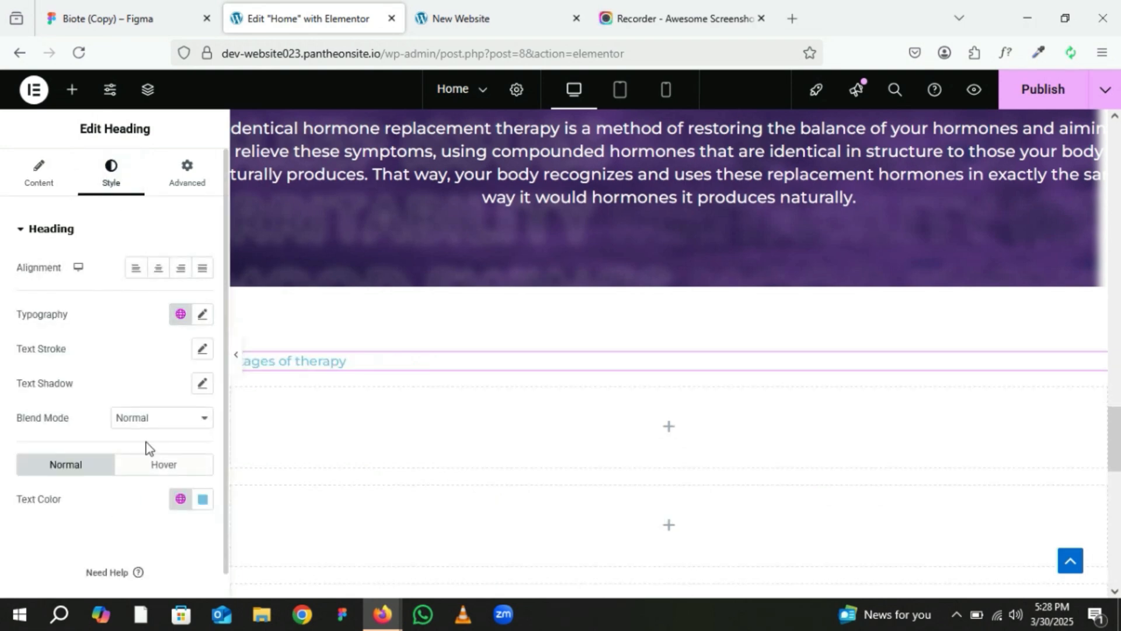
left_click(202, 317)
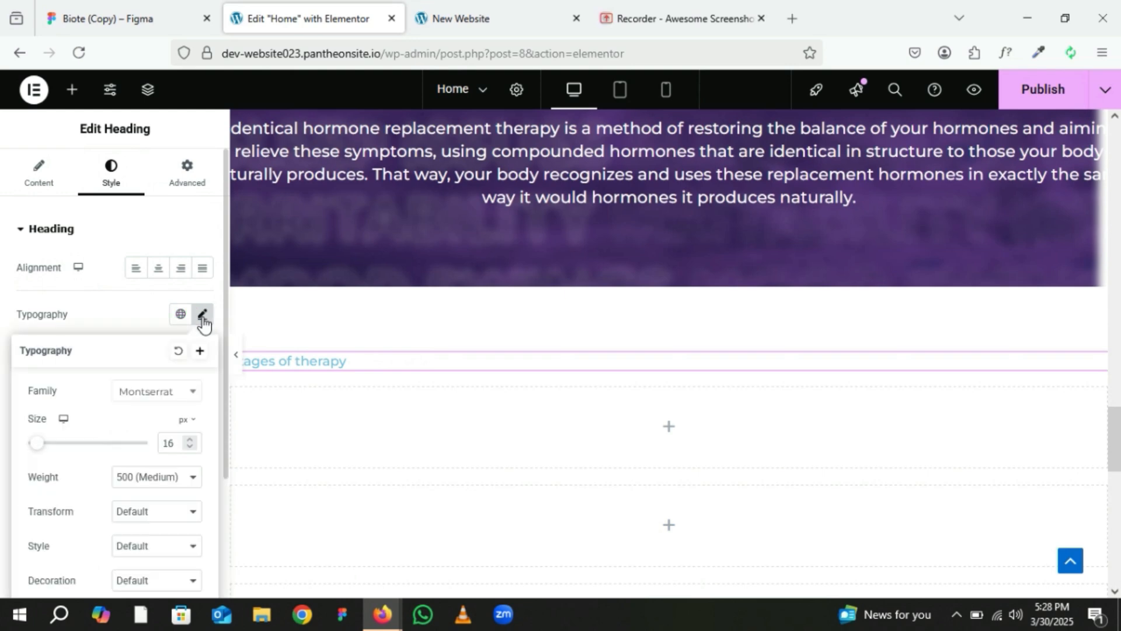
left_click(173, 446)
key("BackSpace")
key("BackSpace")
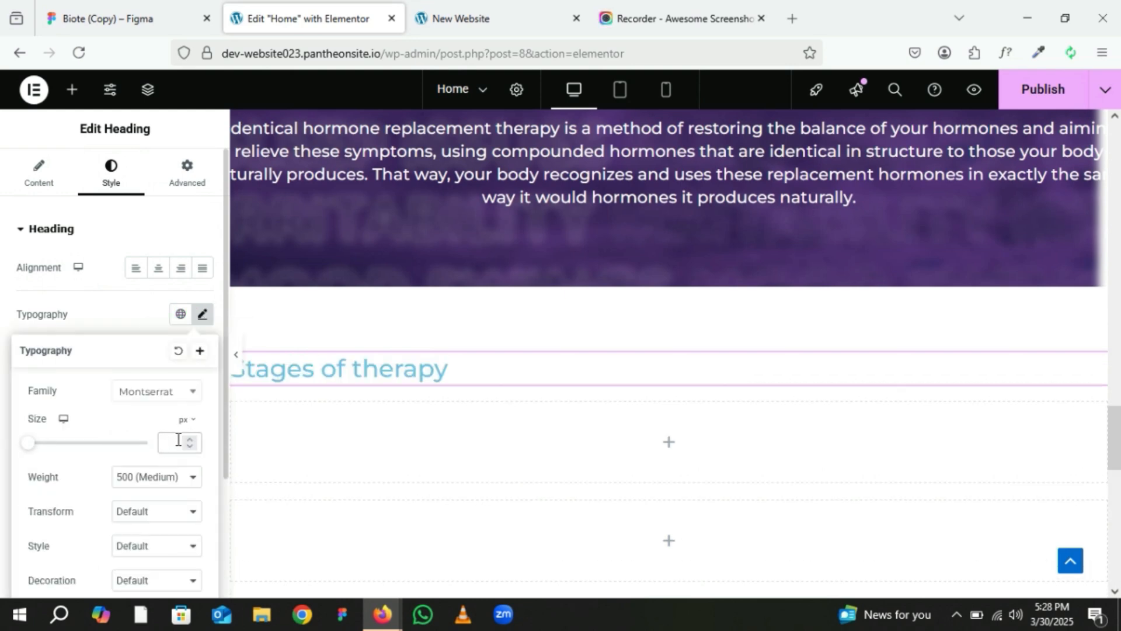
type("70")
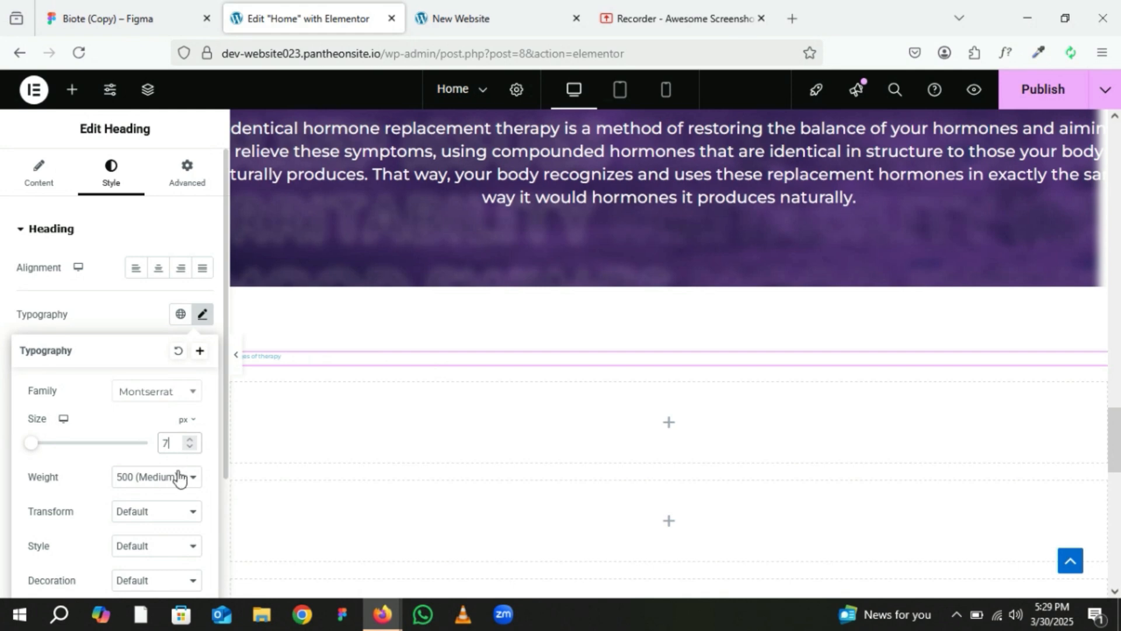
Set the heading's font weight to 600 (Semi Bold) and its text transform to Uppercase.
left_click(155, 484)
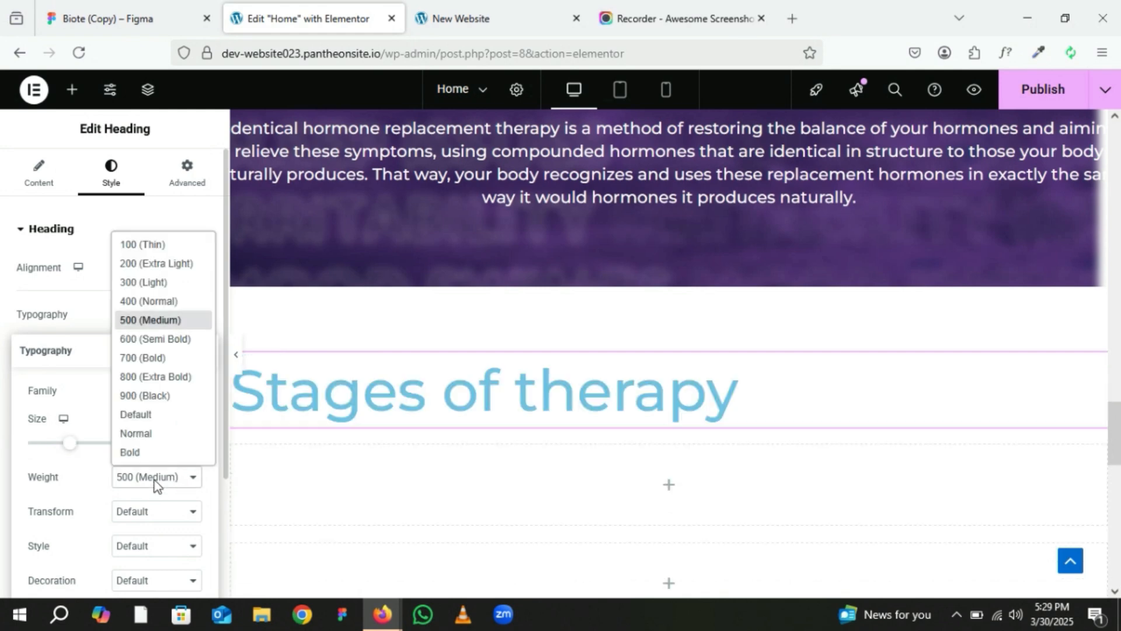
left_click(158, 343)
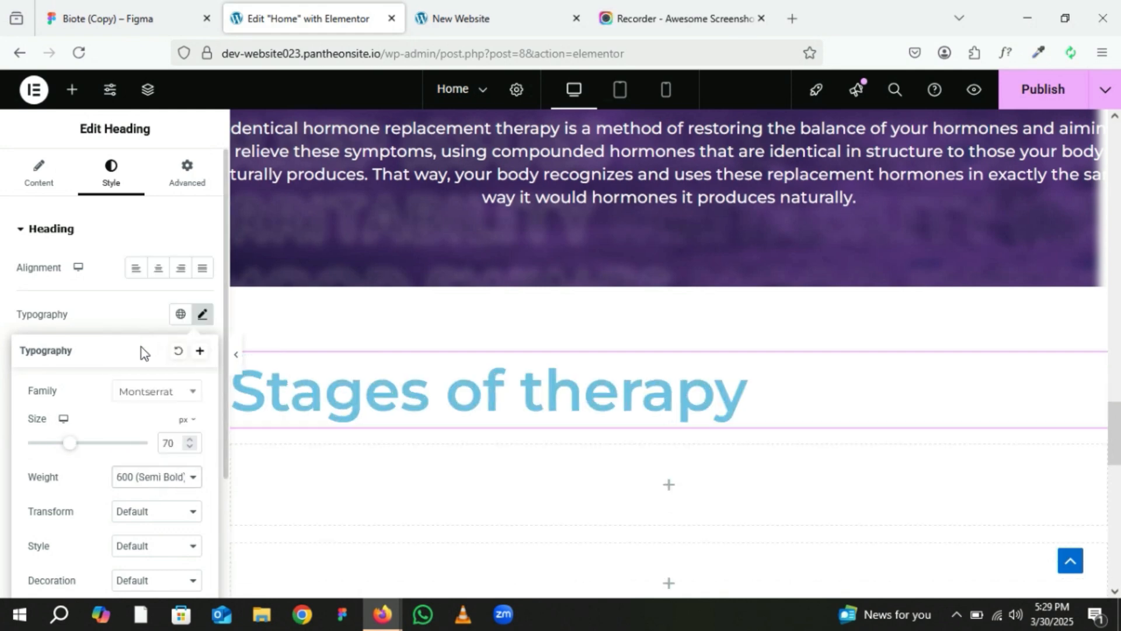
scroll(142, 492, "down", 3)
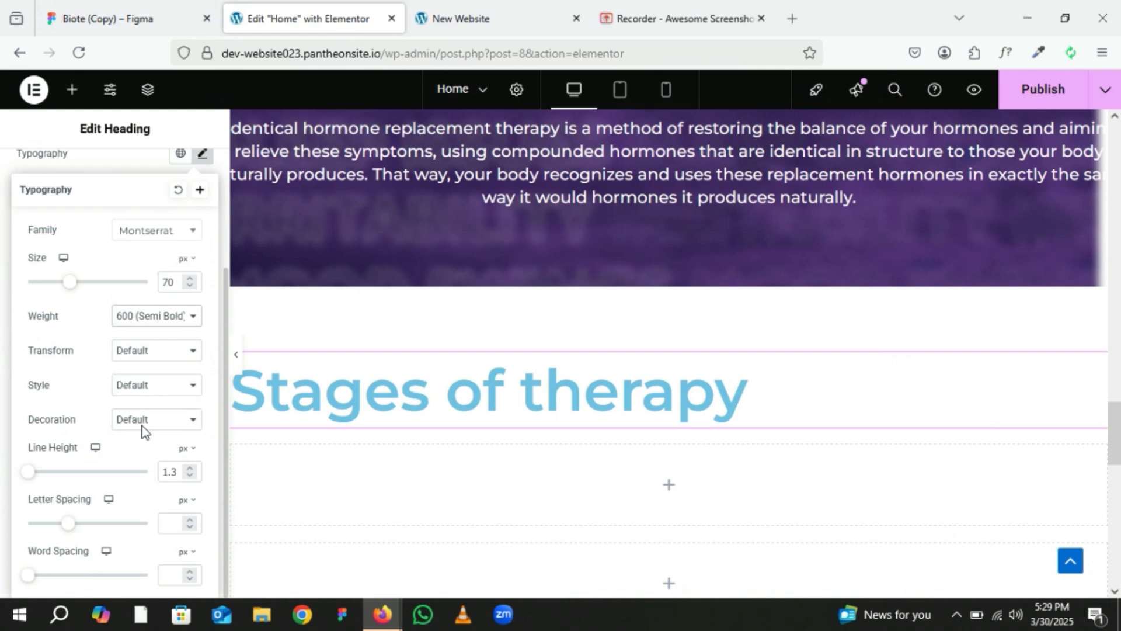
left_click(146, 351)
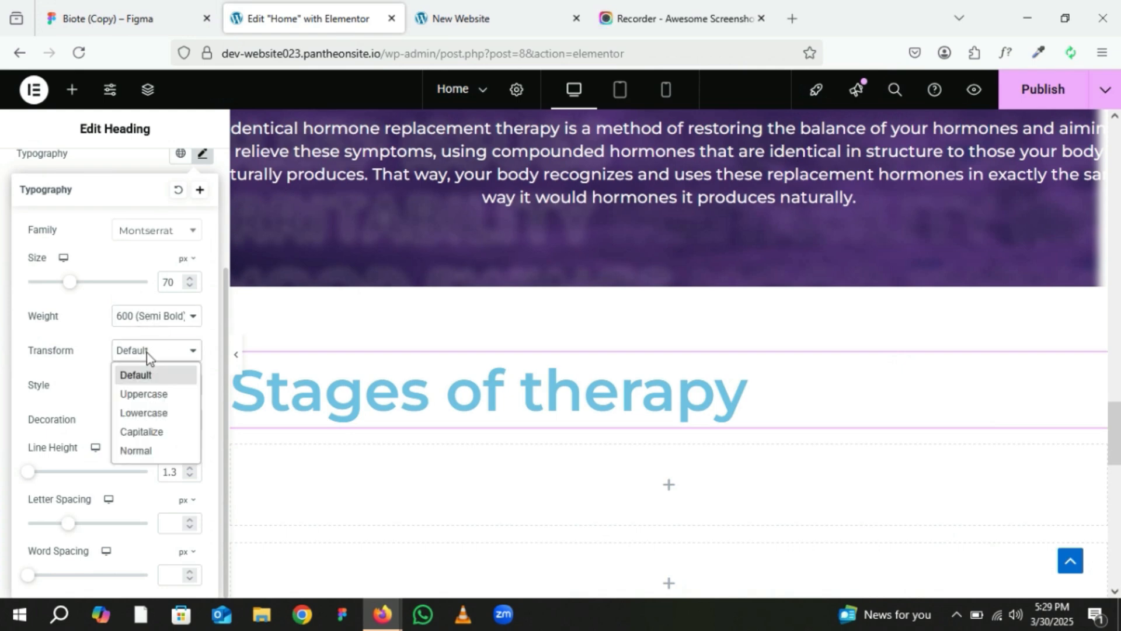
left_click(142, 394)
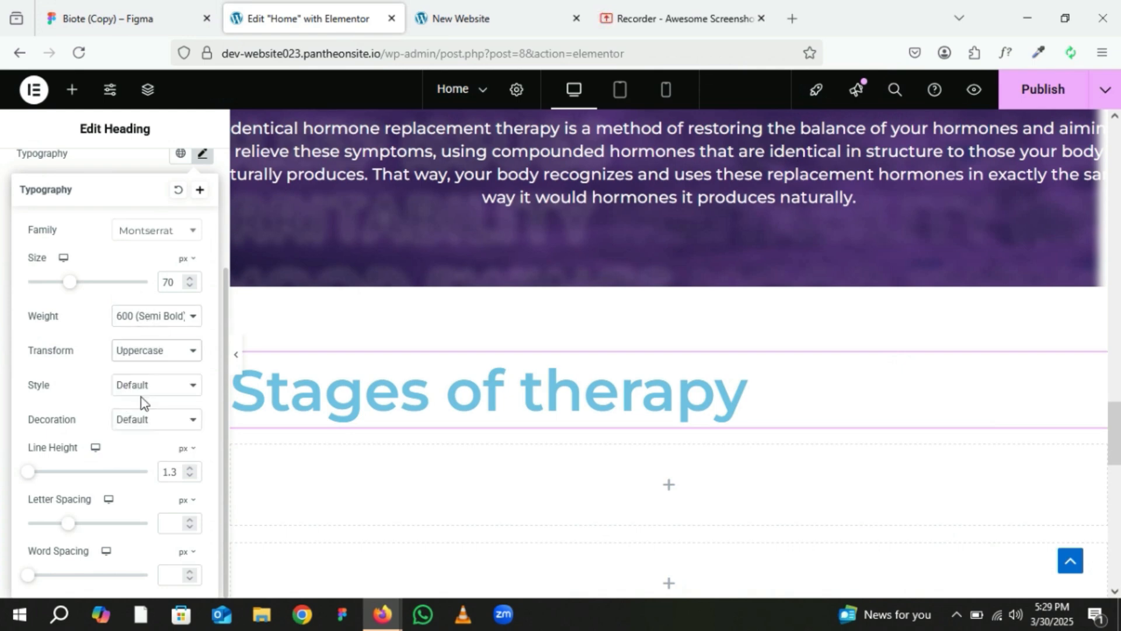
scroll(149, 318, "up", 3)
left_click(138, 322)
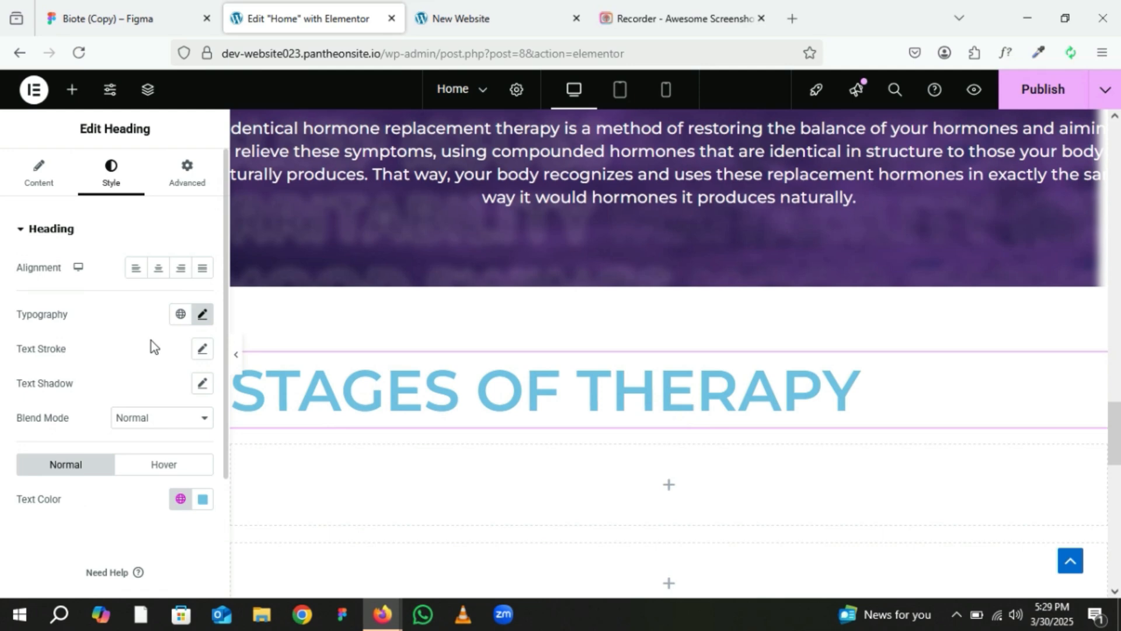
Set the heading's text color to #673D97.
left_click(201, 500)
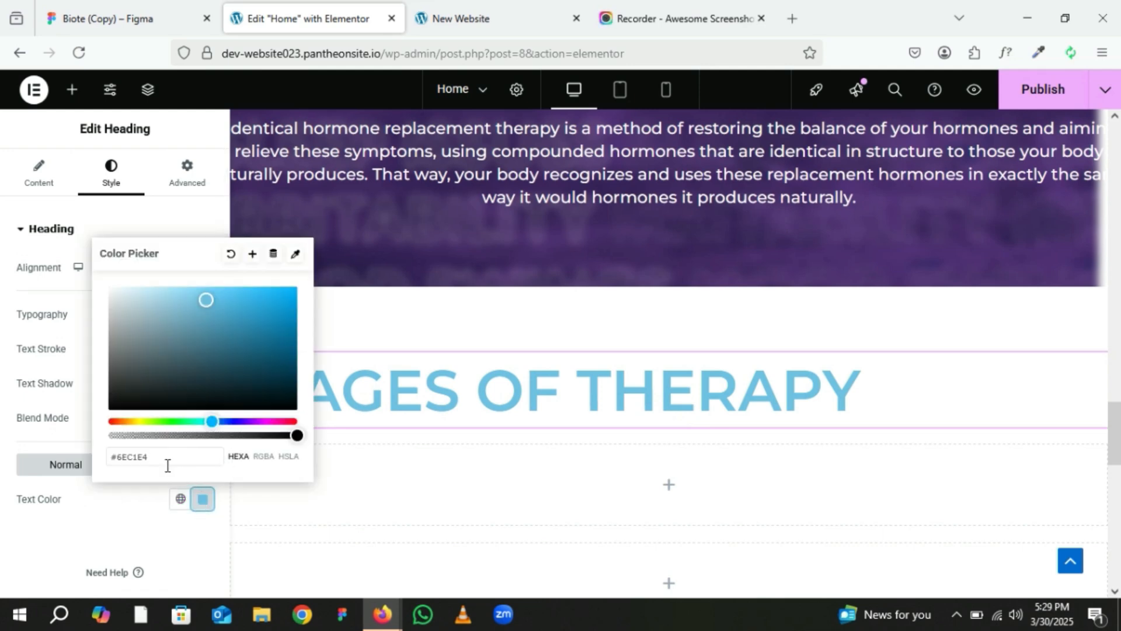
double_click(113, 456)
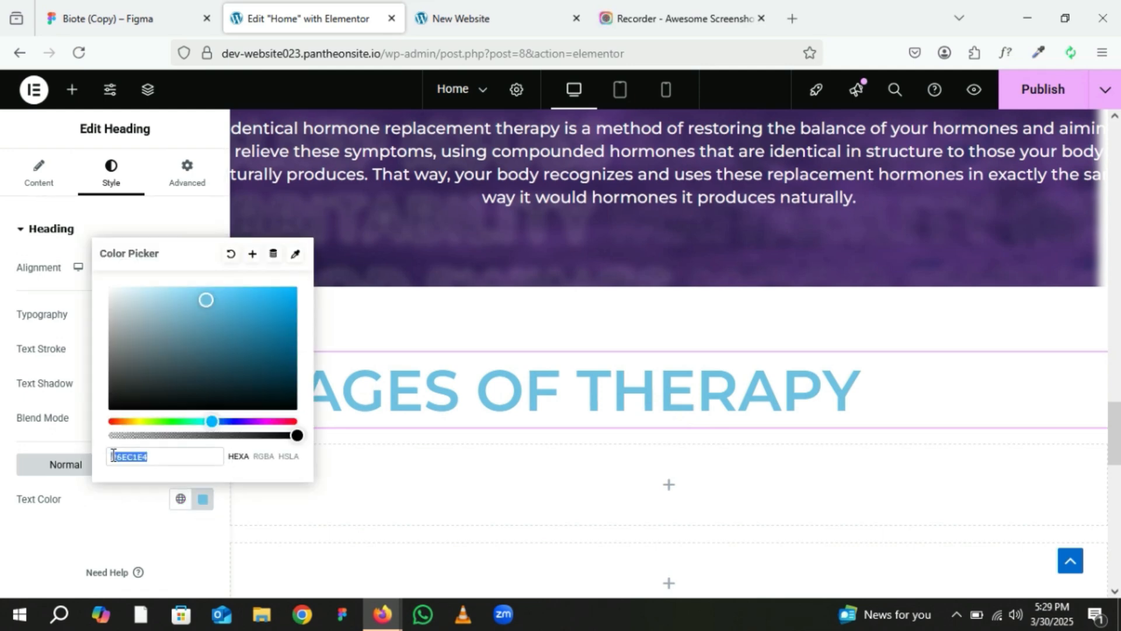
key("ctrl+v")
left_click(134, 509)
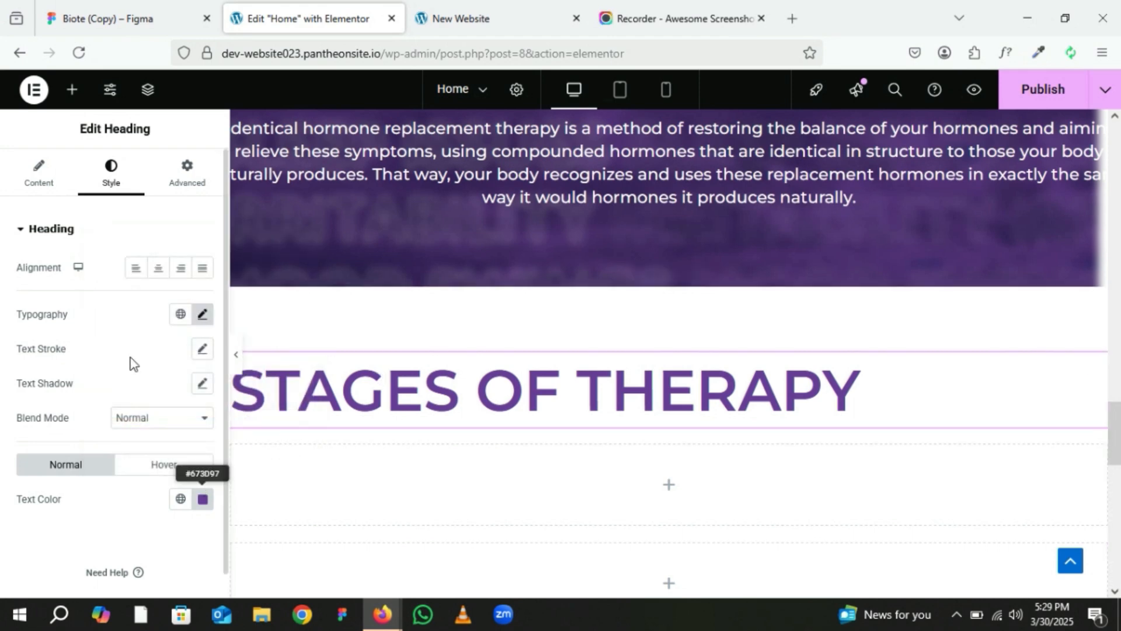
Reduce the "Stages of therapy" heading's font size to 60 px.
left_click(201, 315)
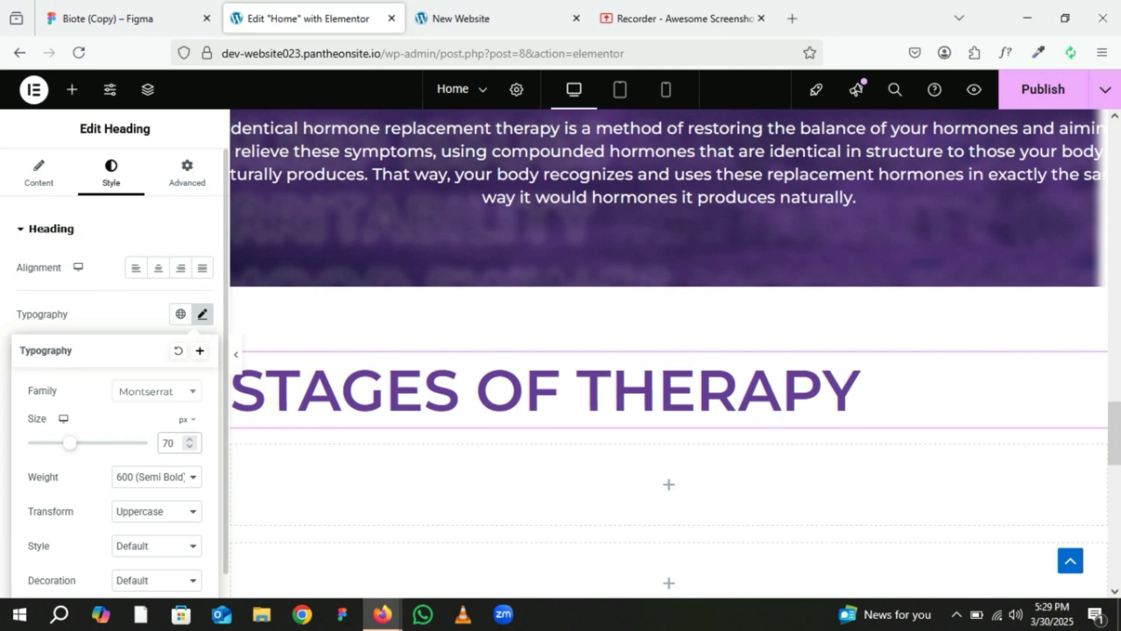
key("BackSpace")
key("BackSpace")
type("60")
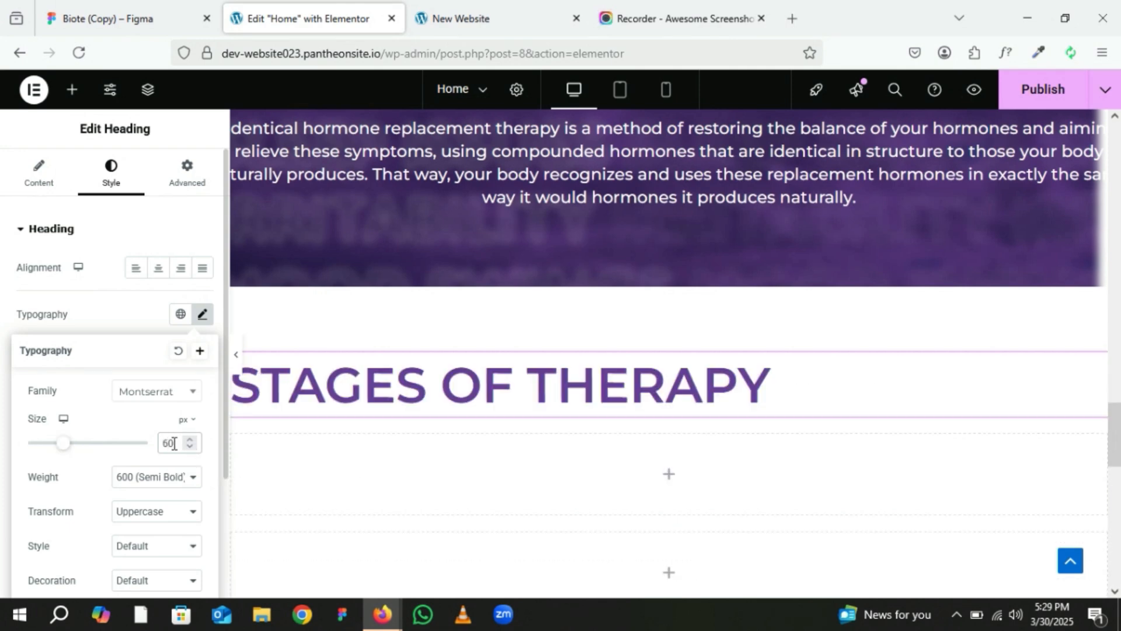
left_click(127, 318)
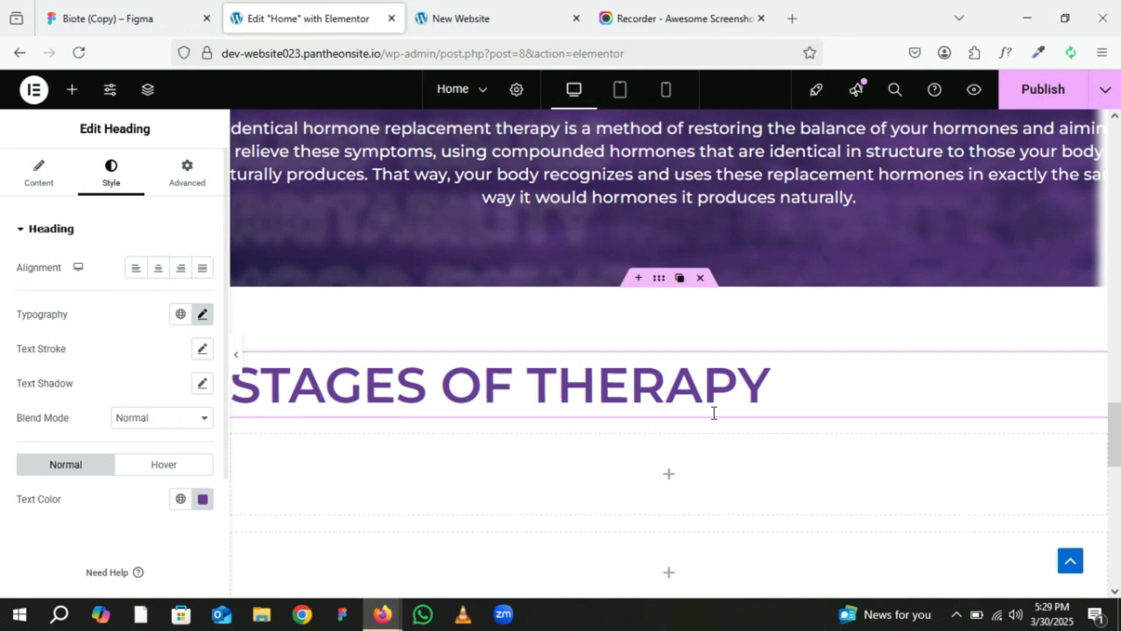
Switch to Figma and export the upper bottle picture, image 16, as a PNG at 1x.
key("ctrl+Tab")
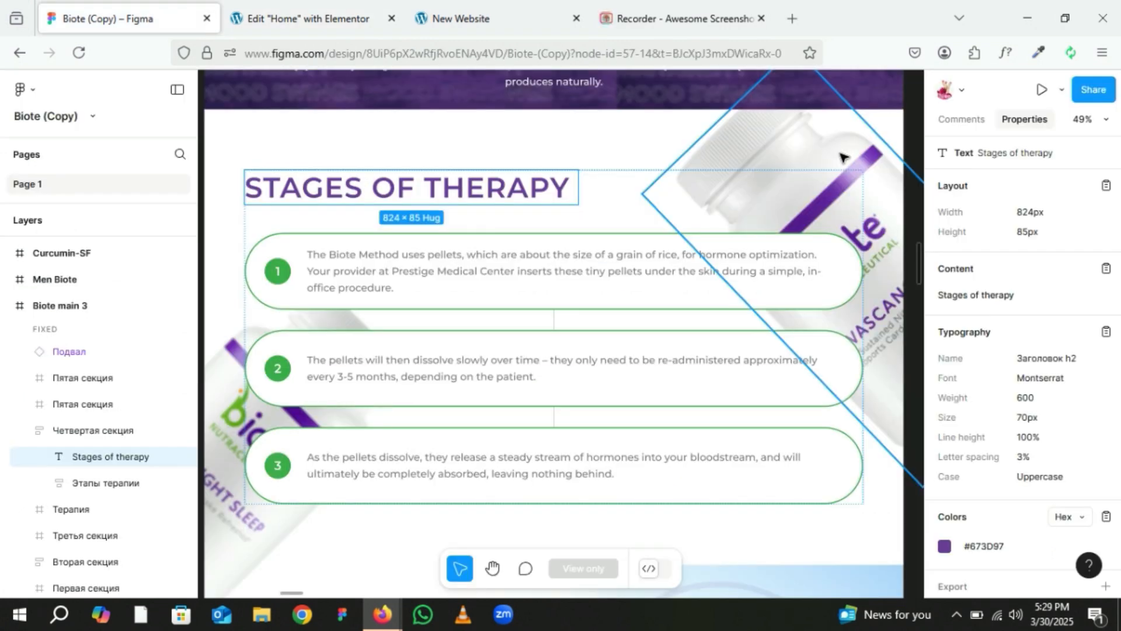
left_click(841, 157)
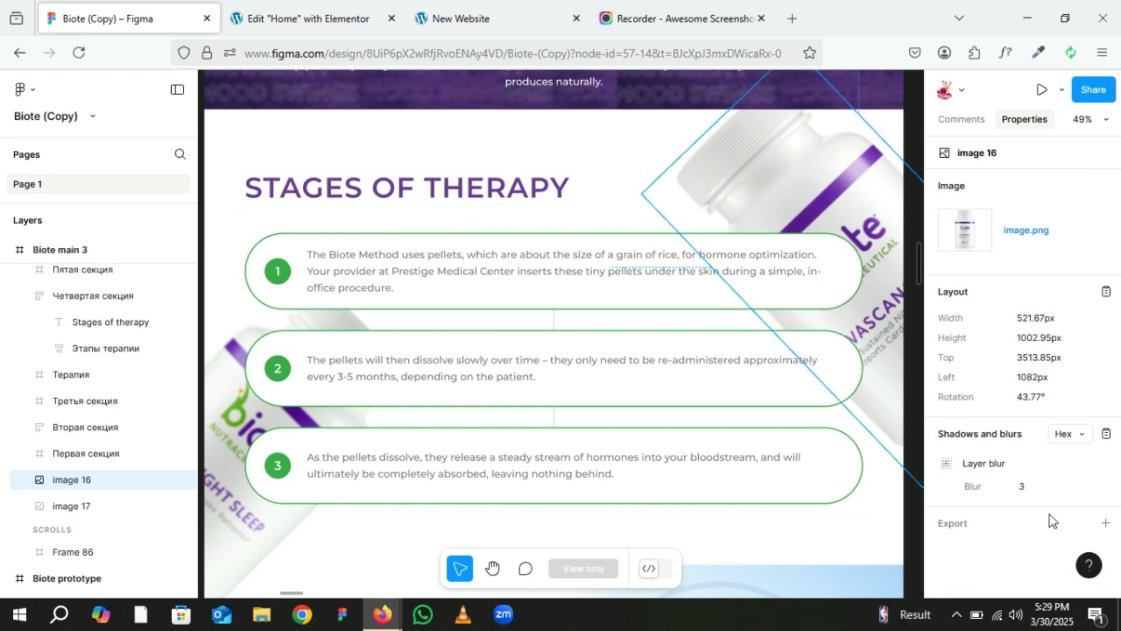
left_click(1105, 523)
scroll(1051, 513, "down", 1)
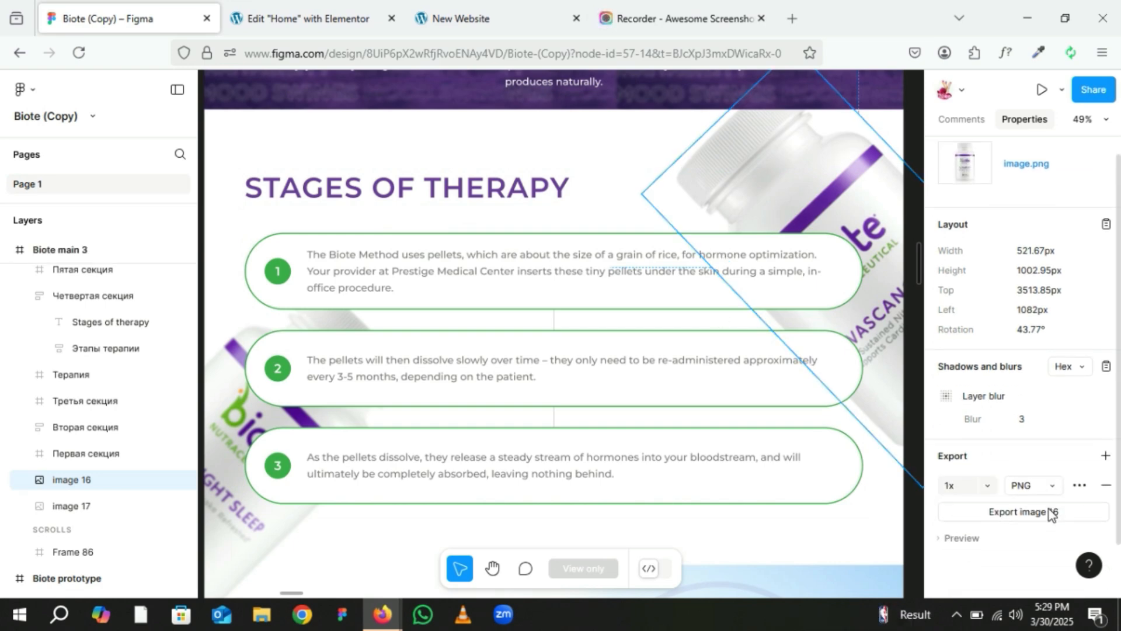
left_click(954, 533)
scroll(954, 533, "down", 4)
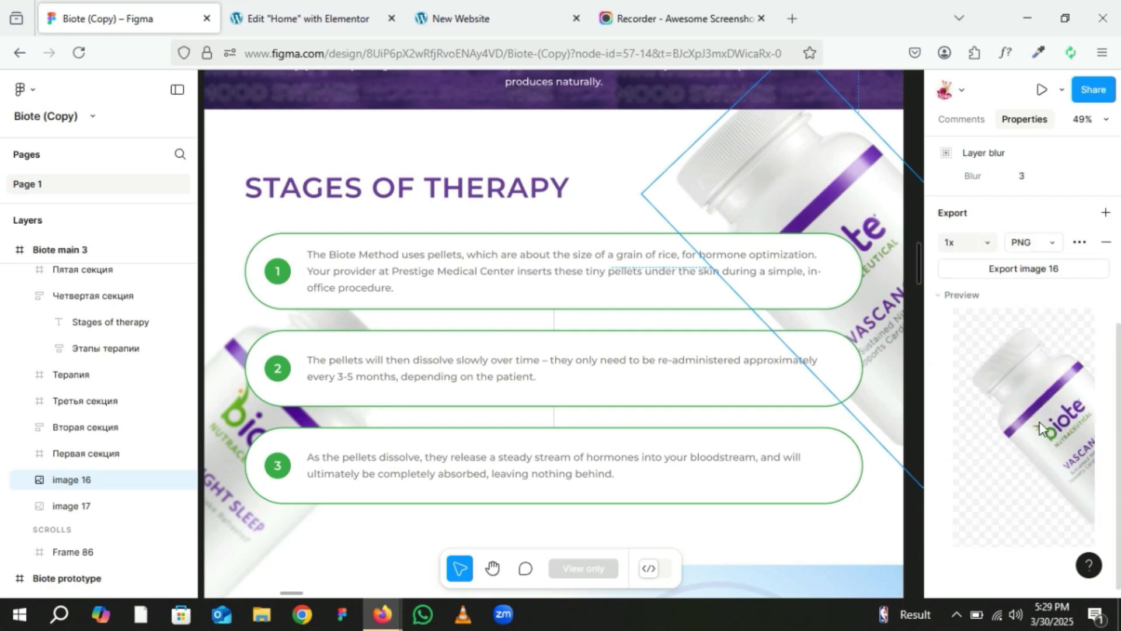
left_click(1026, 272)
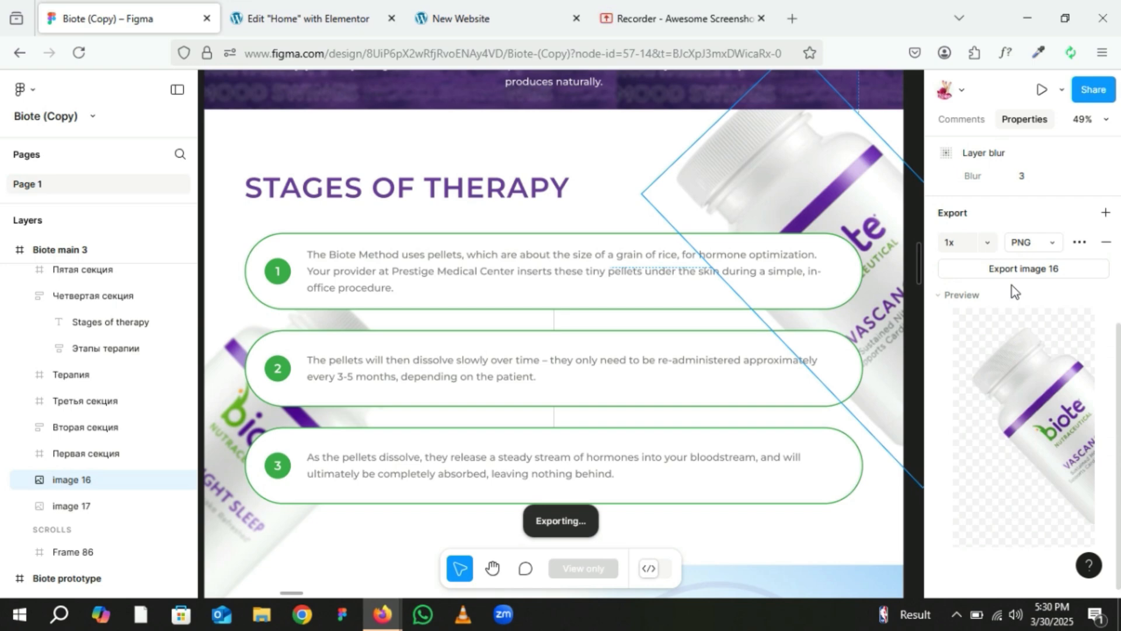
Back in Elementor, upload the downloaded image 16.png and set it as the outer container's classic background image.
left_click(256, 9)
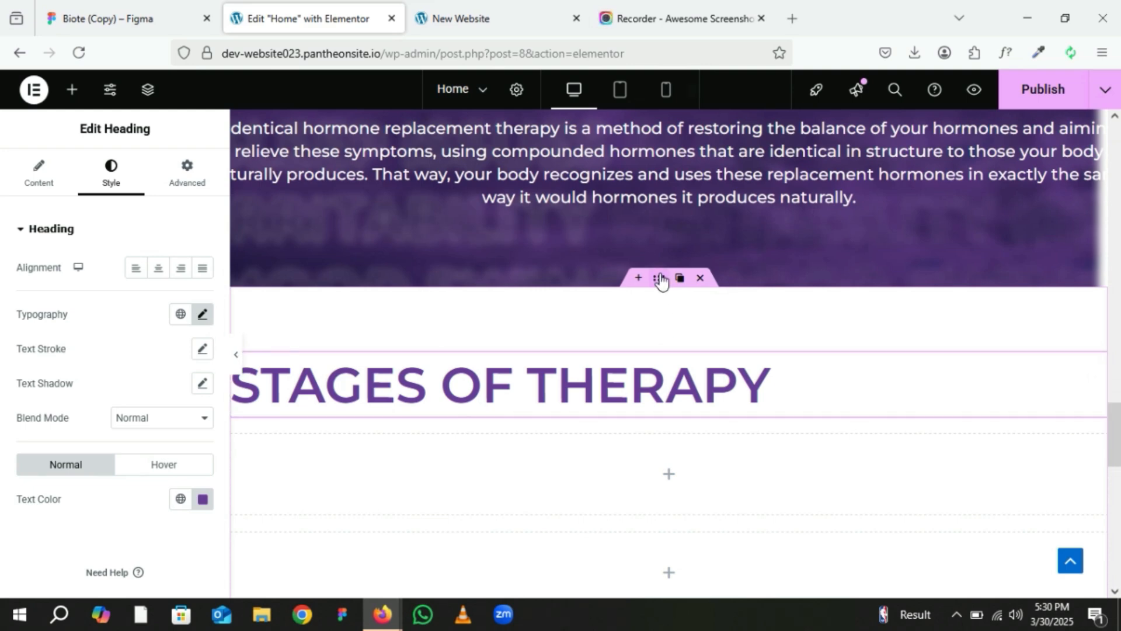
left_click(659, 277)
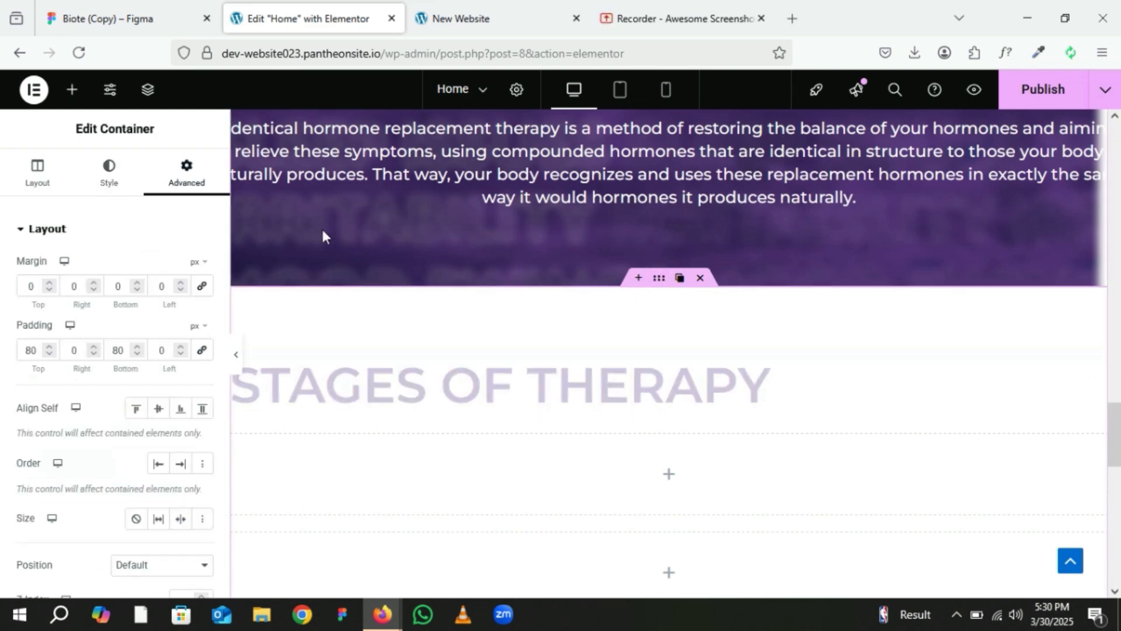
left_click(116, 195)
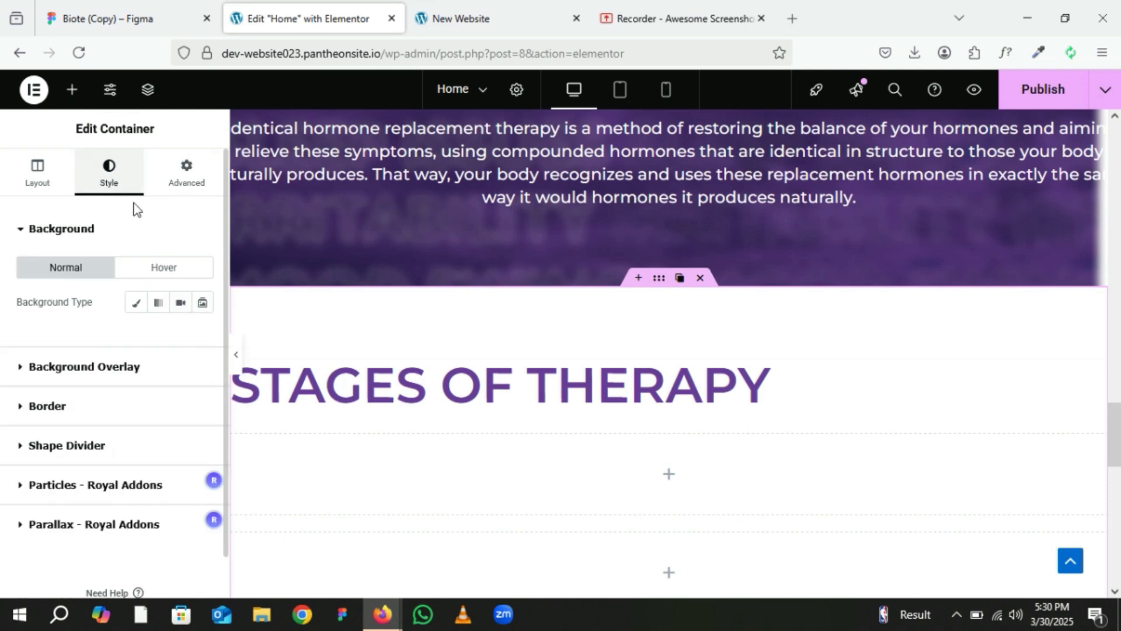
left_click(132, 306)
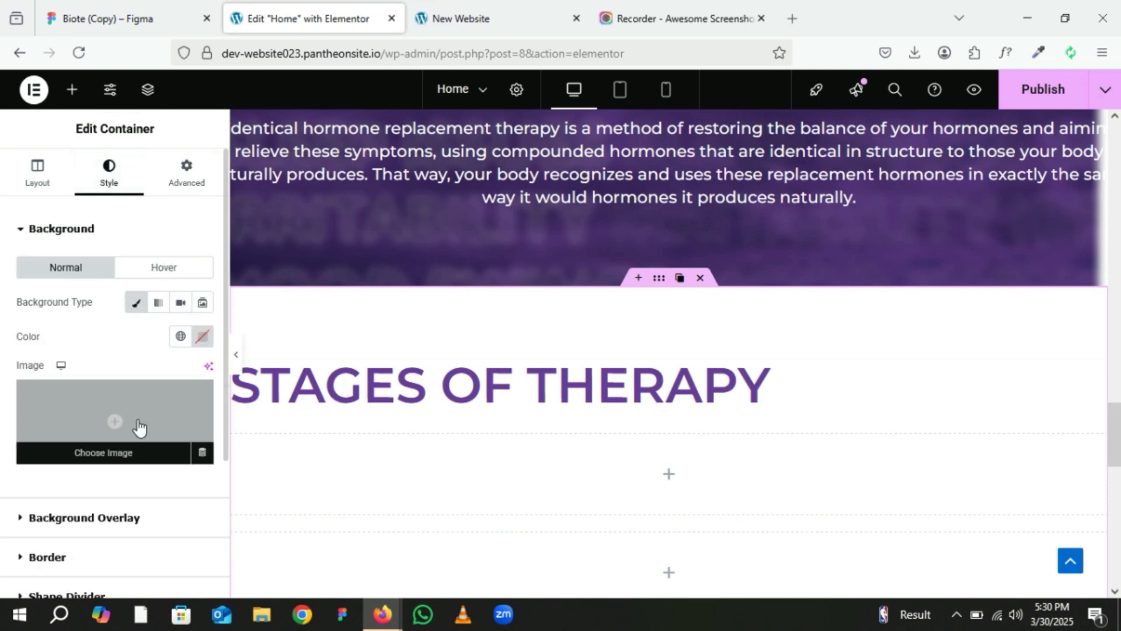
left_click(138, 425)
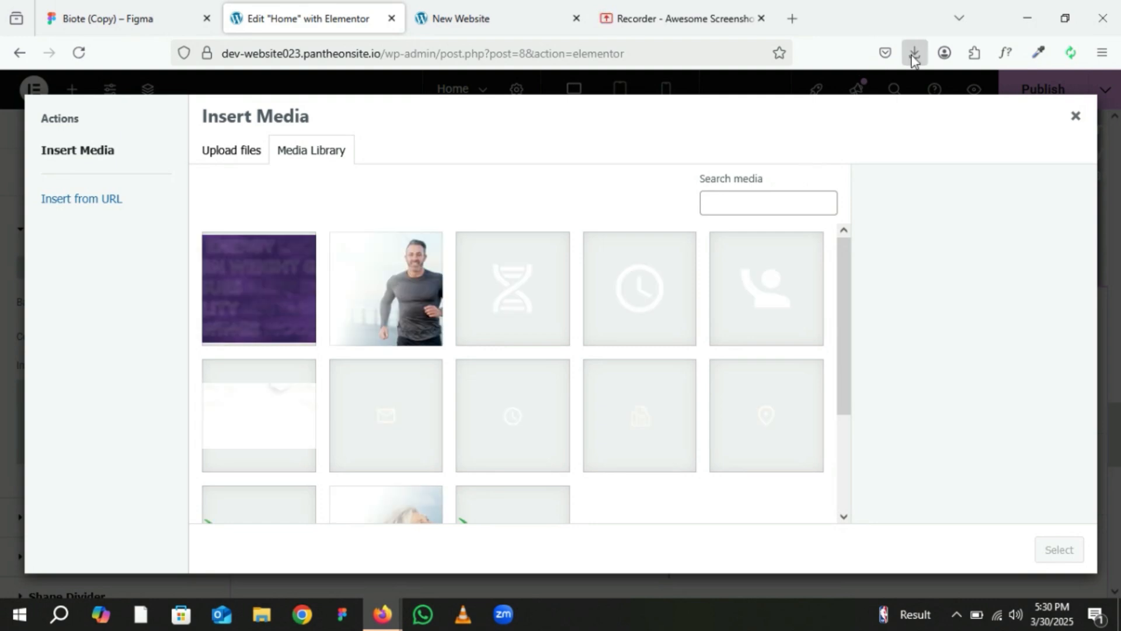
left_click_drag(851, 89, 486, 470)
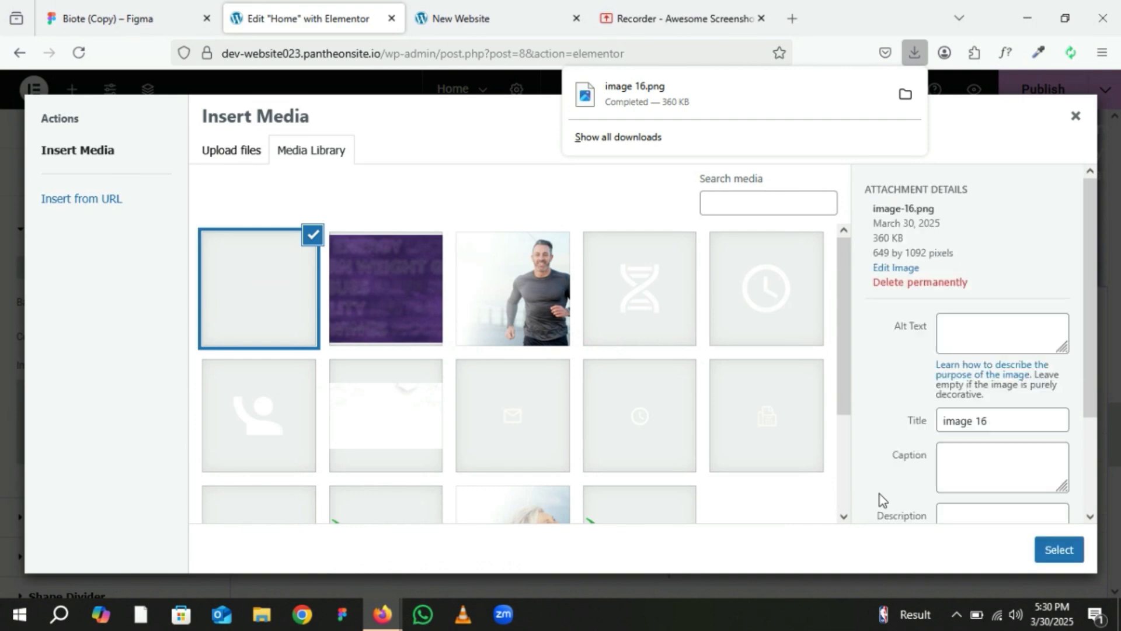
left_click(1055, 548)
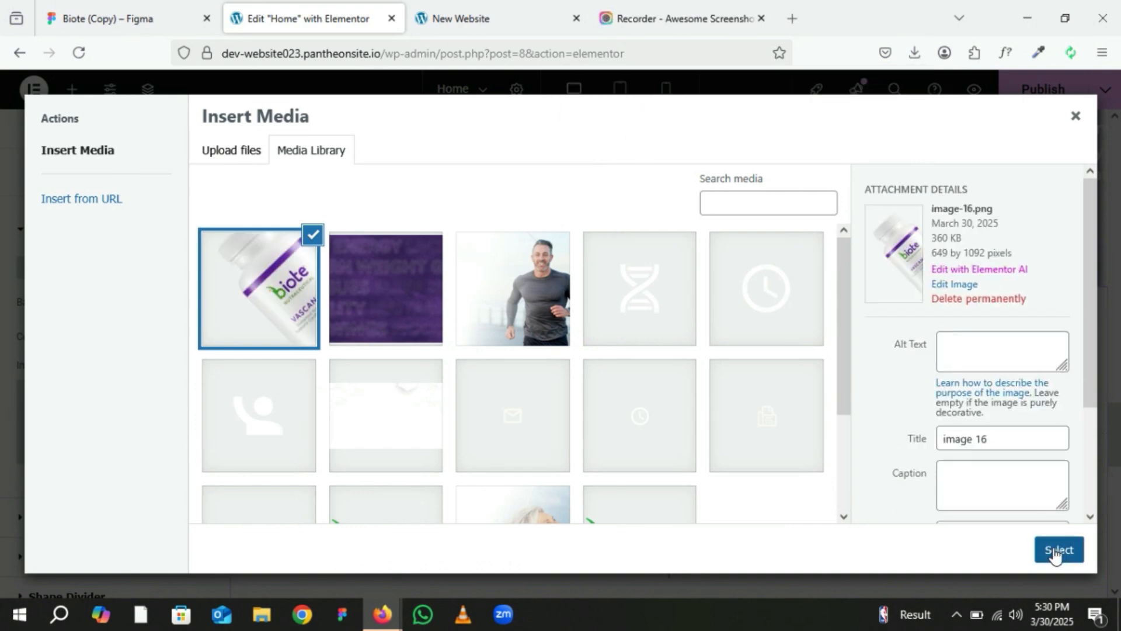
left_click(1056, 550)
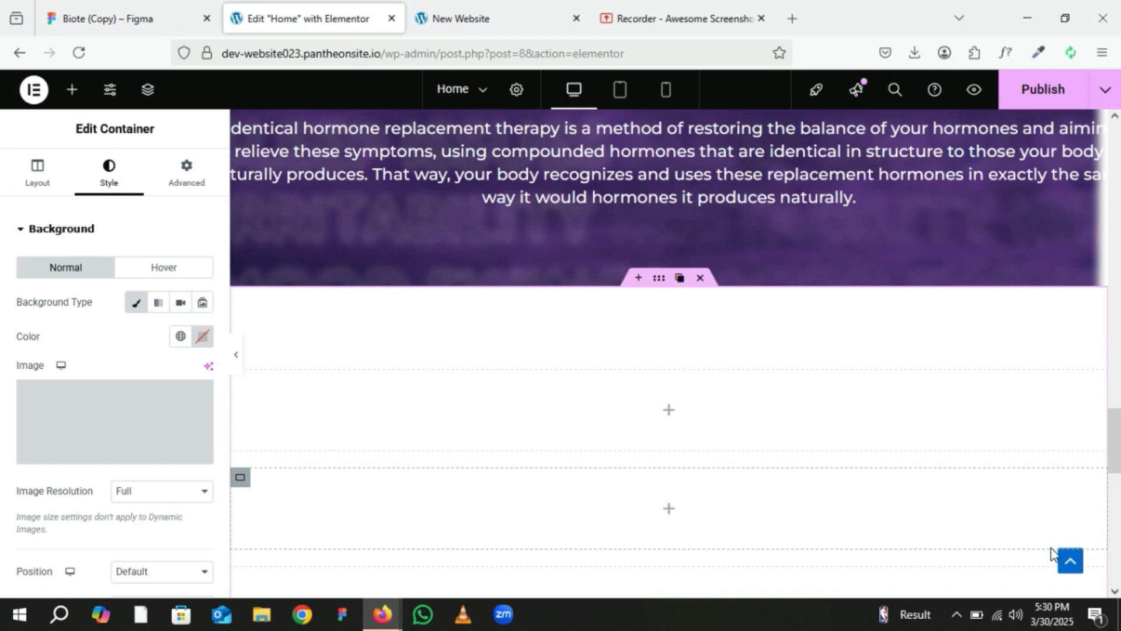
Set the container's bottle background image to the Center Right position with No-repeat.
scroll(901, 507, "down", 4)
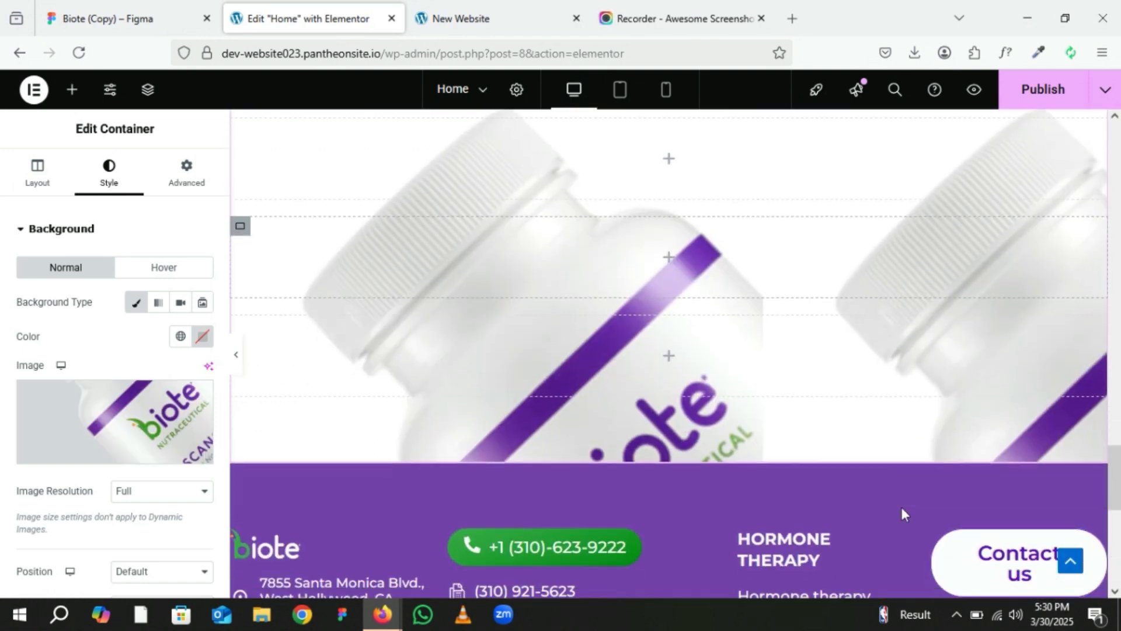
scroll(174, 478, "down", 3)
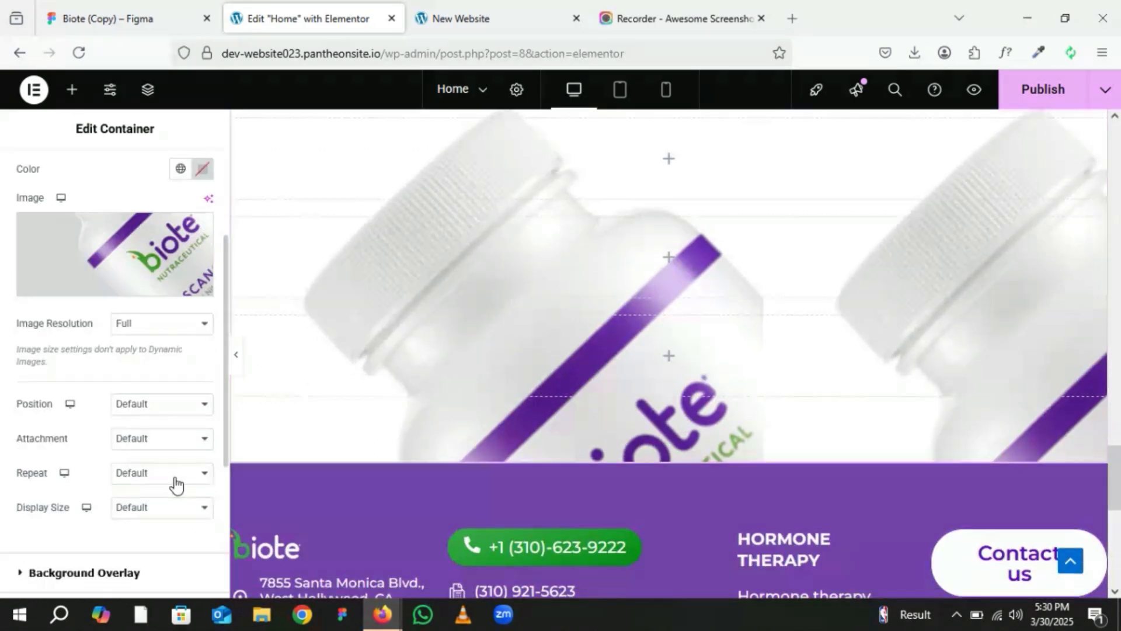
left_click(160, 408)
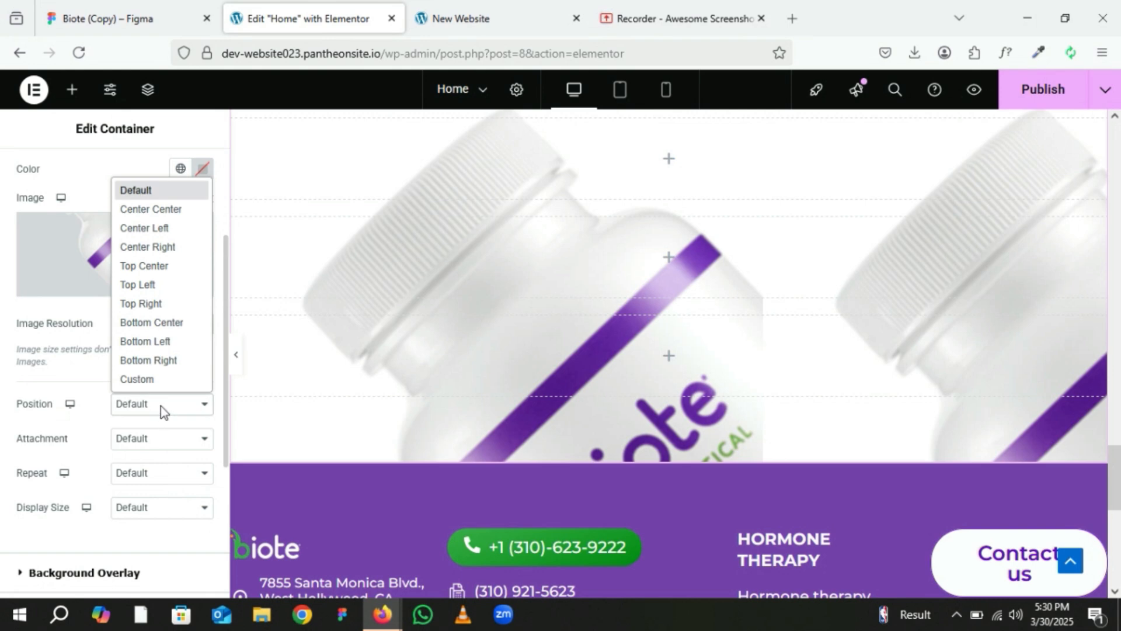
scroll(155, 223, "up", 1)
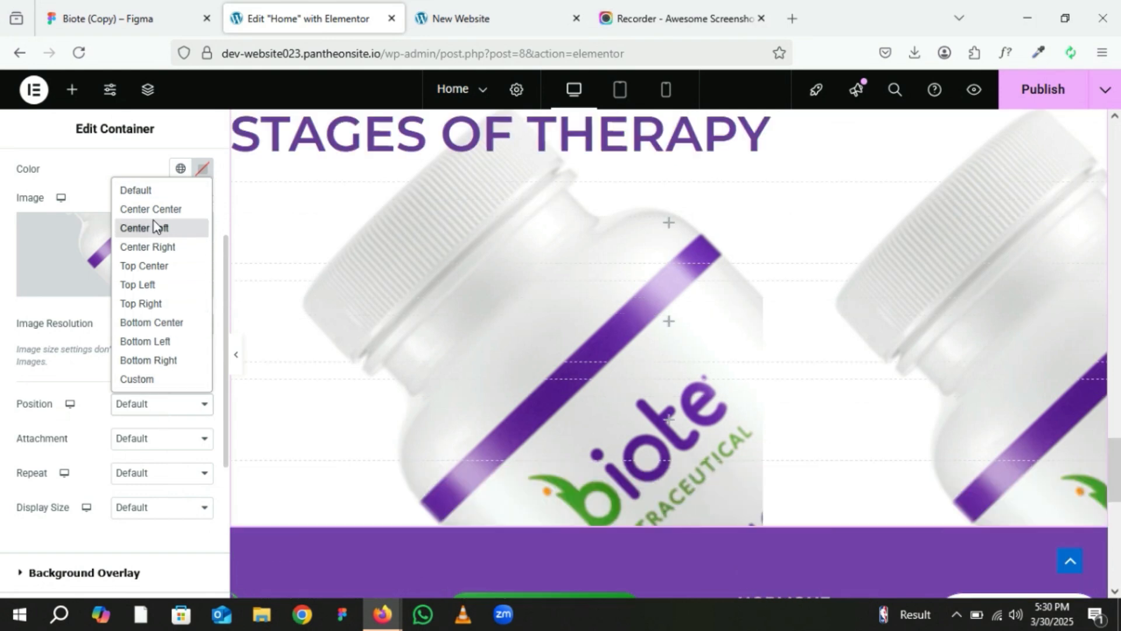
scroll(173, 251, "down", 1)
left_click(170, 248)
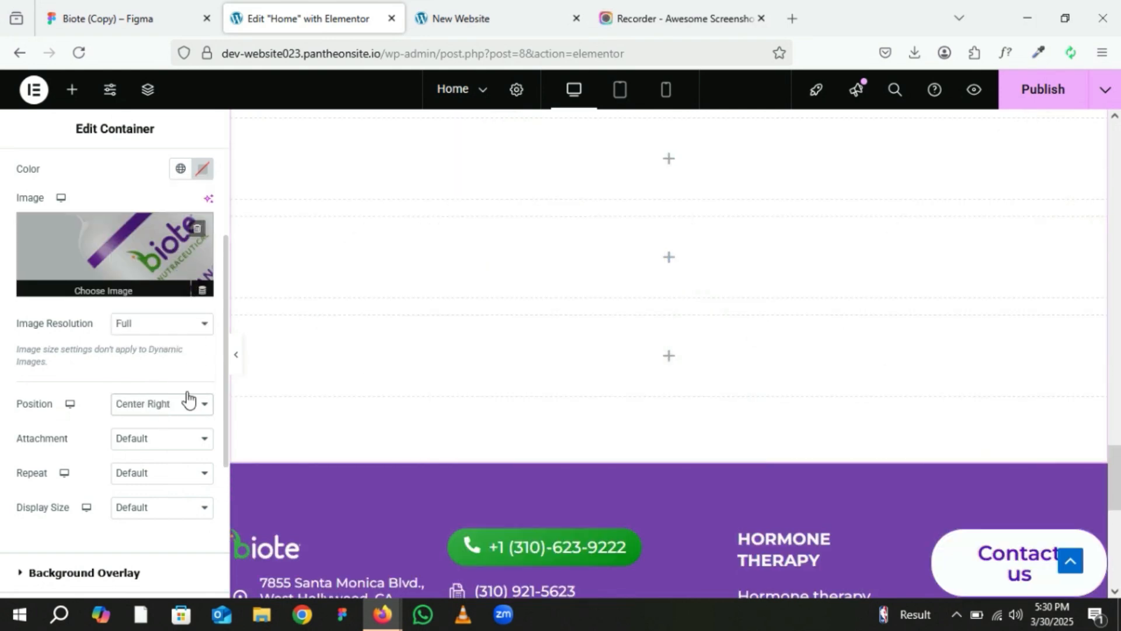
left_click(153, 470)
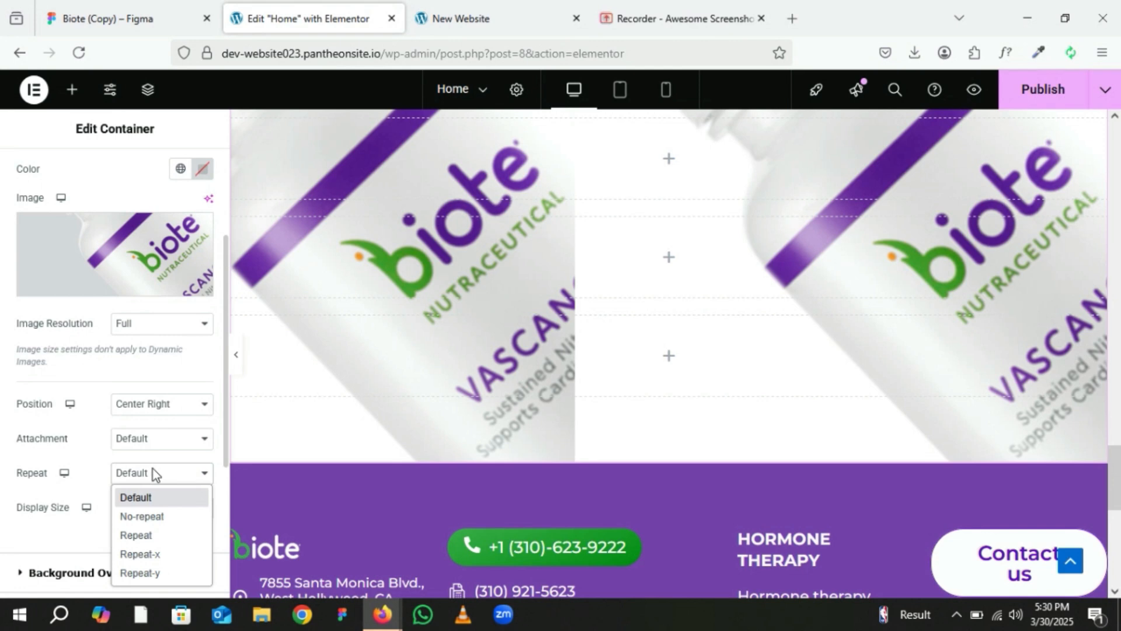
left_click(150, 515)
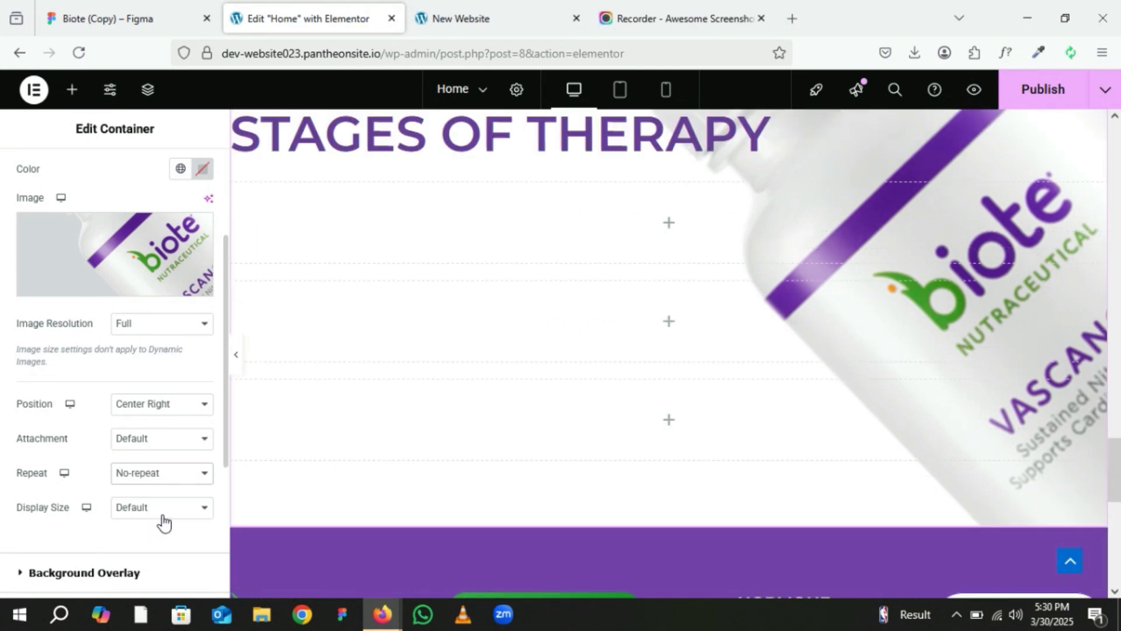
scroll(781, 483, "up", 5)
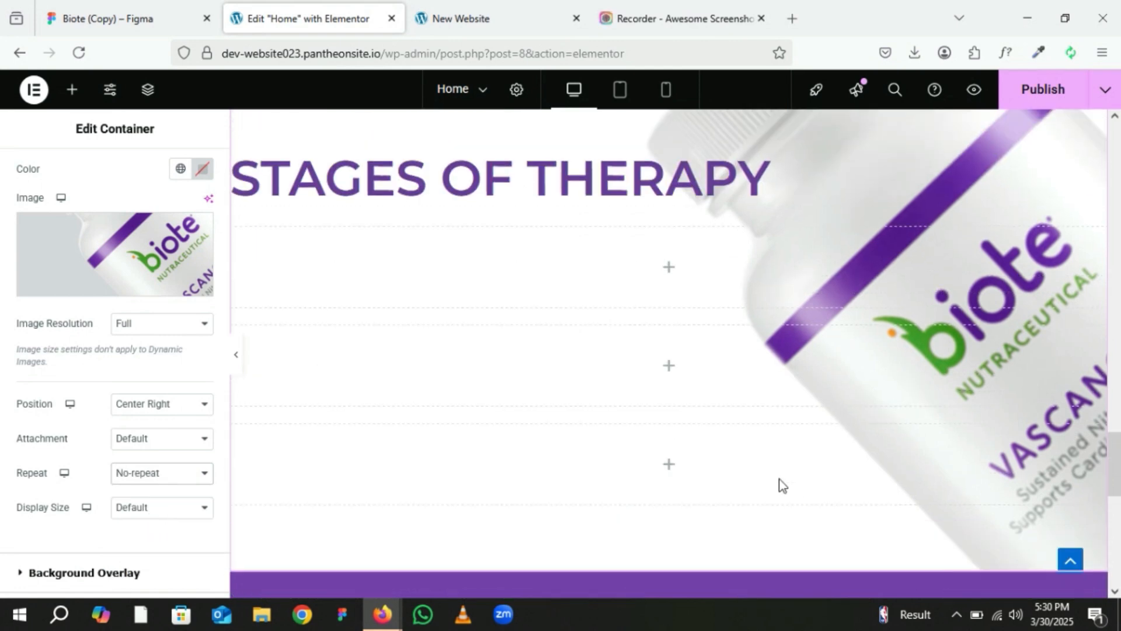
scroll(780, 483, "down", 2)
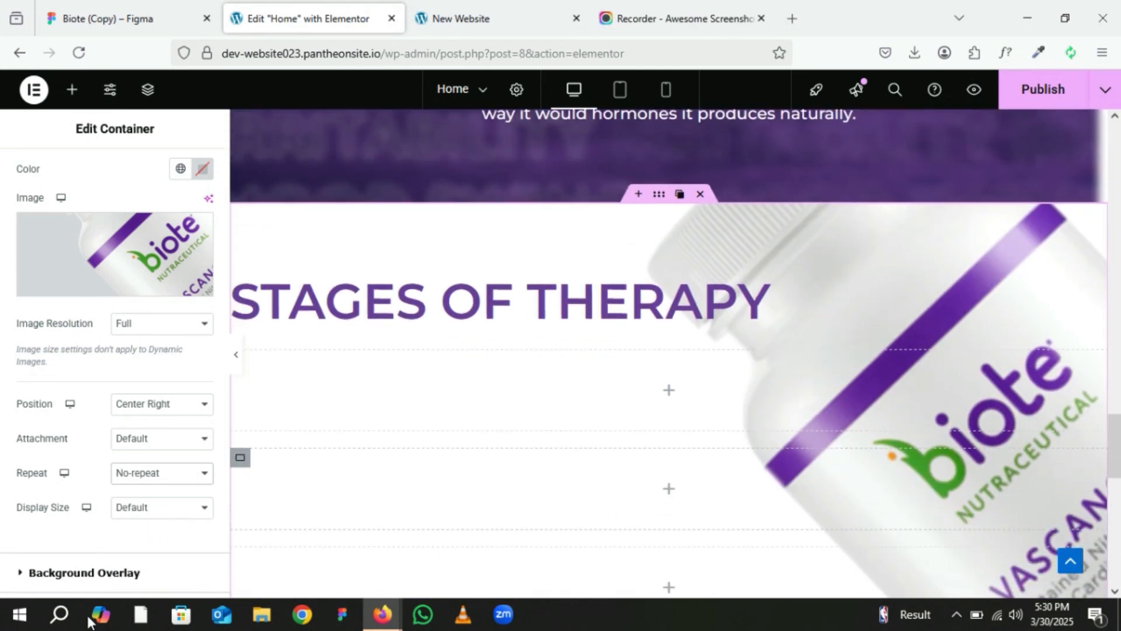
Try the Cover display size on the container's background image and check the section.
left_click(144, 508)
left_click(146, 450)
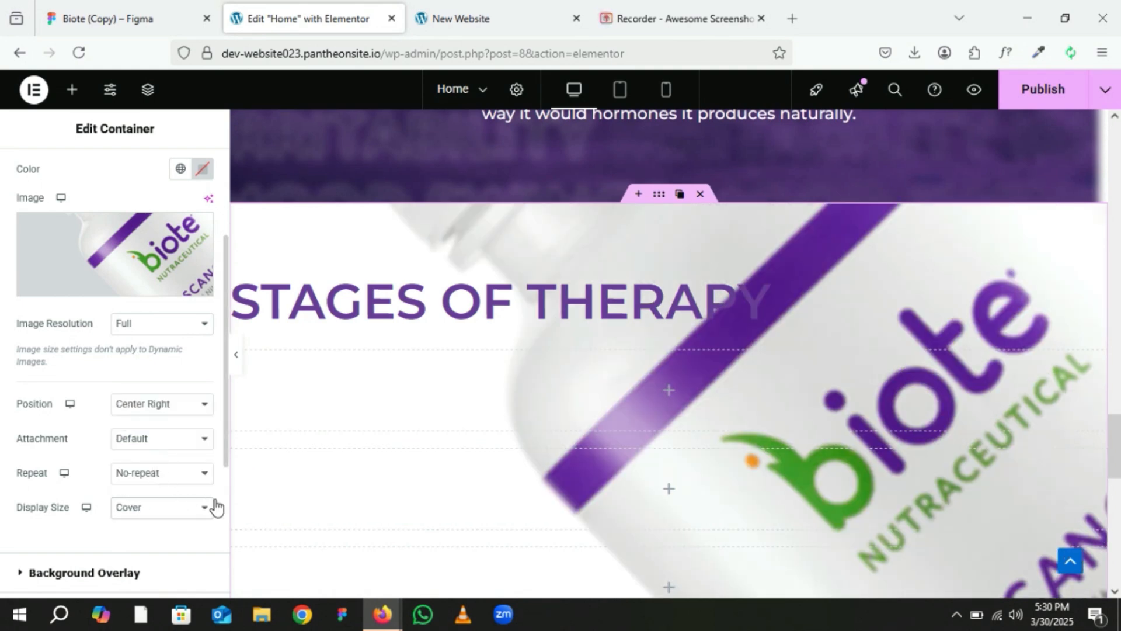
scroll(492, 426, "up", 3)
scroll(491, 425, "down", 5)
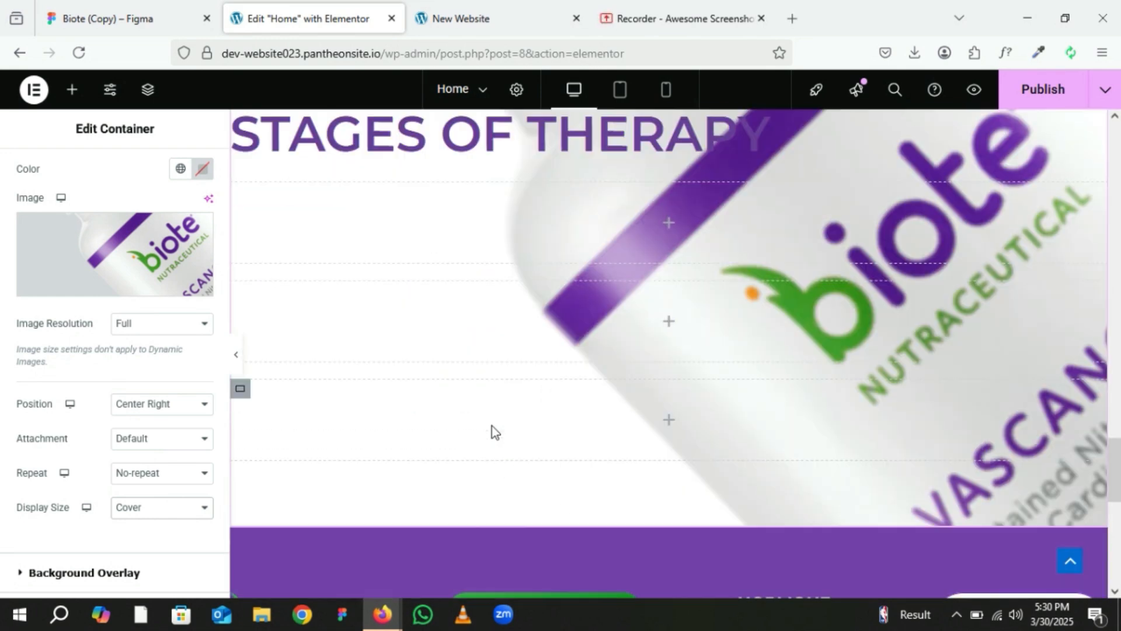
Switch the background image's display size to Custom and reduce its width to 26%.
left_click(144, 508)
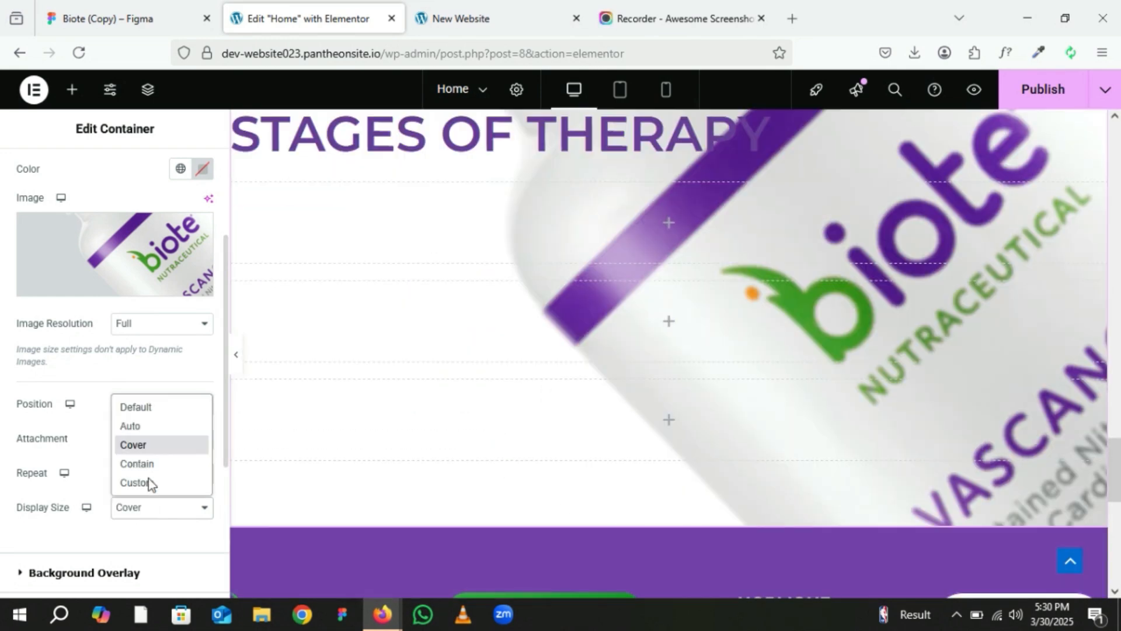
left_click(145, 482)
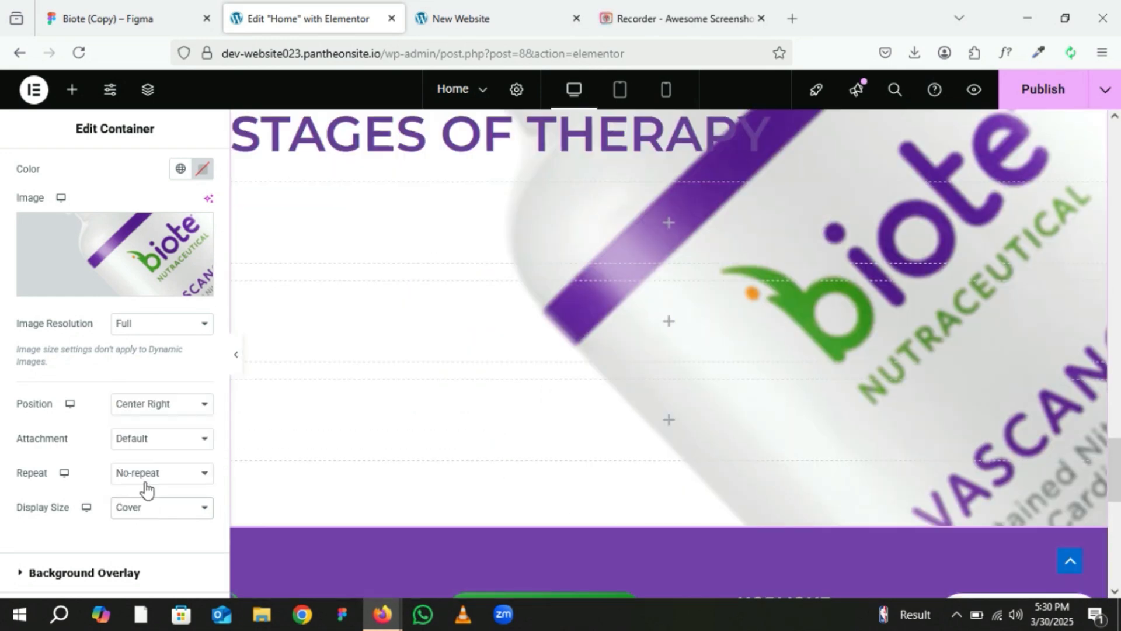
scroll(149, 488, "down", 3)
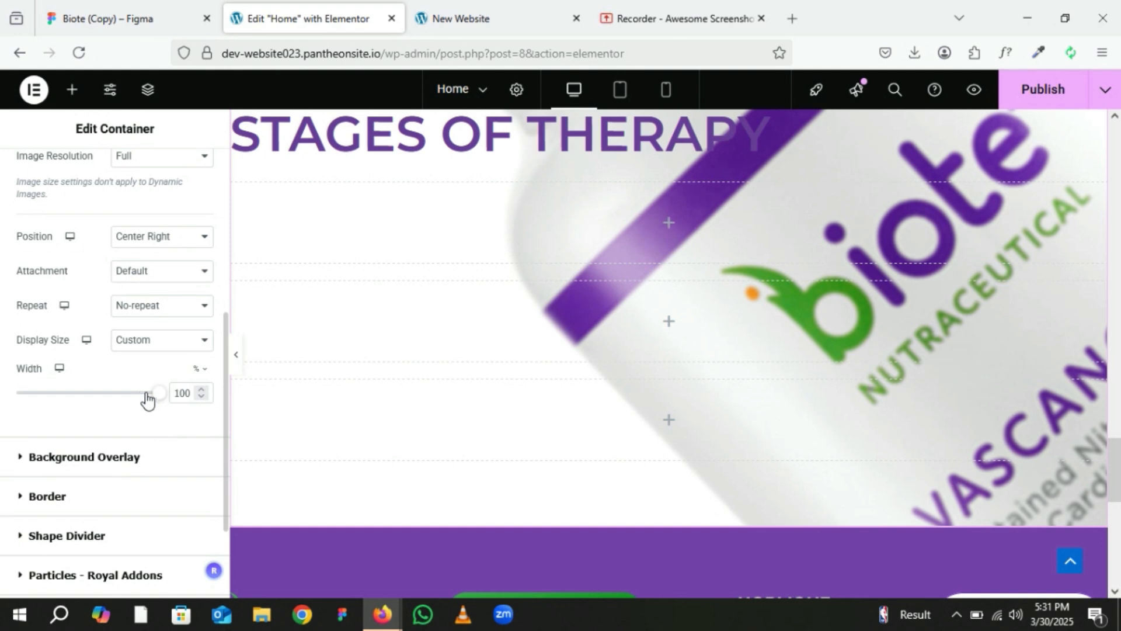
left_click_drag(146, 399, 55, 400)
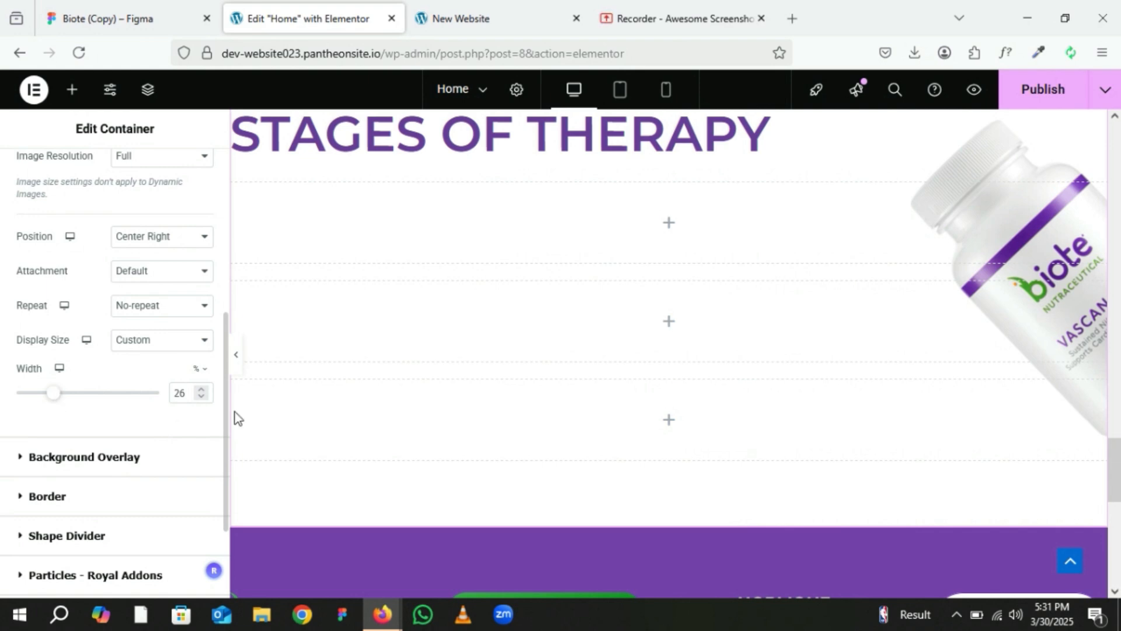
scroll(359, 386, "up", 3)
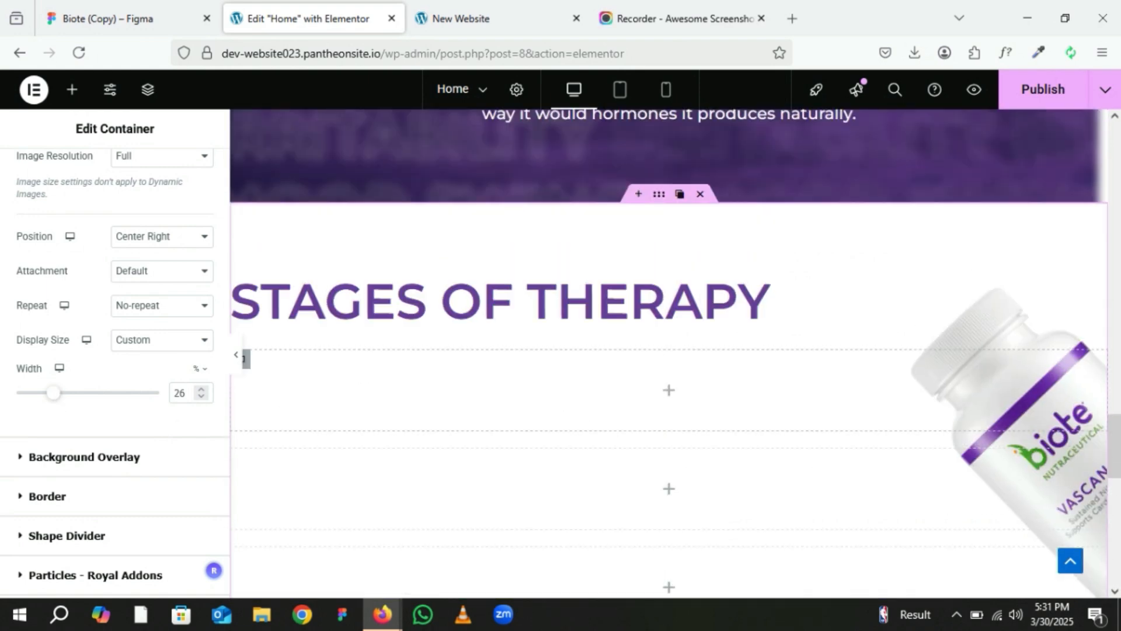
scroll(992, 397, "down", 2)
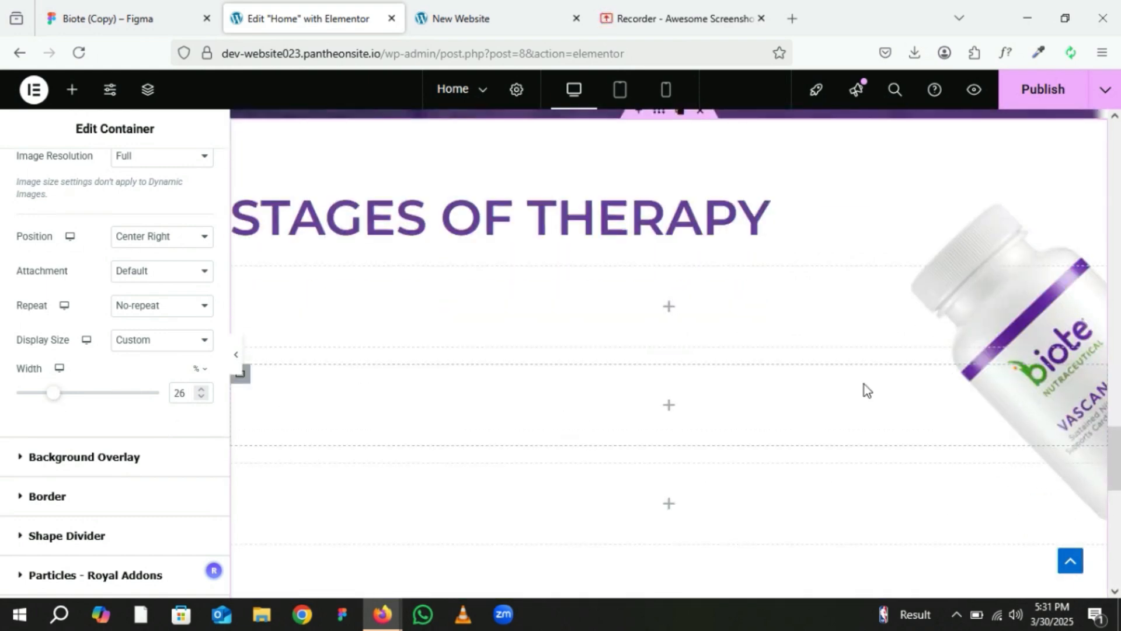
Check the bottle's placement in the Figma design, and back in Elementor set the background position to Top Right.
left_click(147, 8)
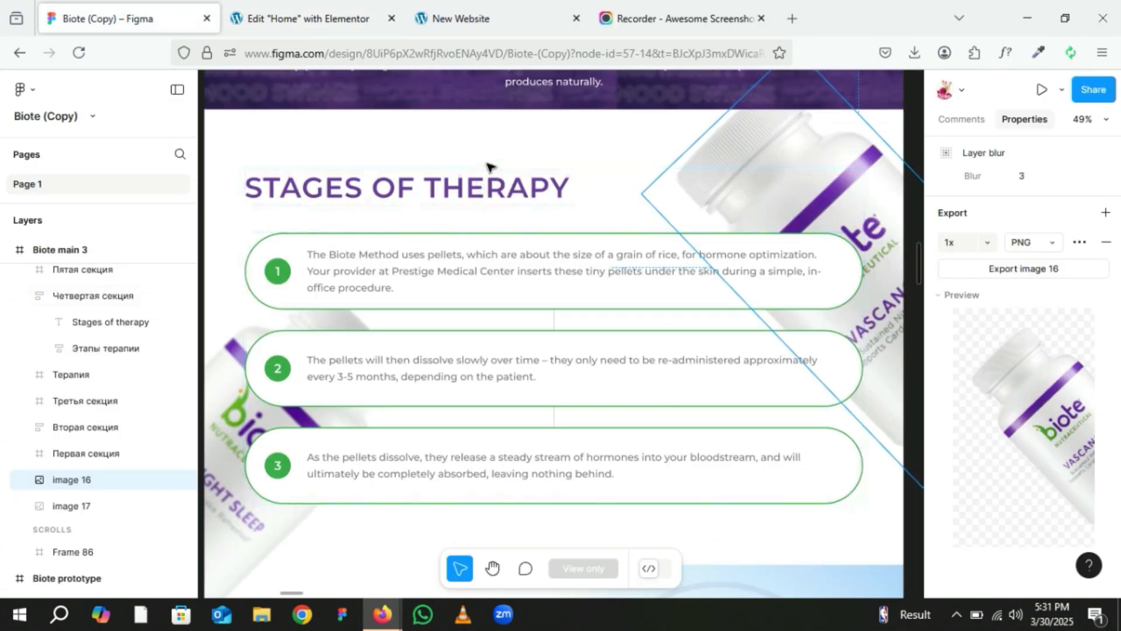
left_click(304, 18)
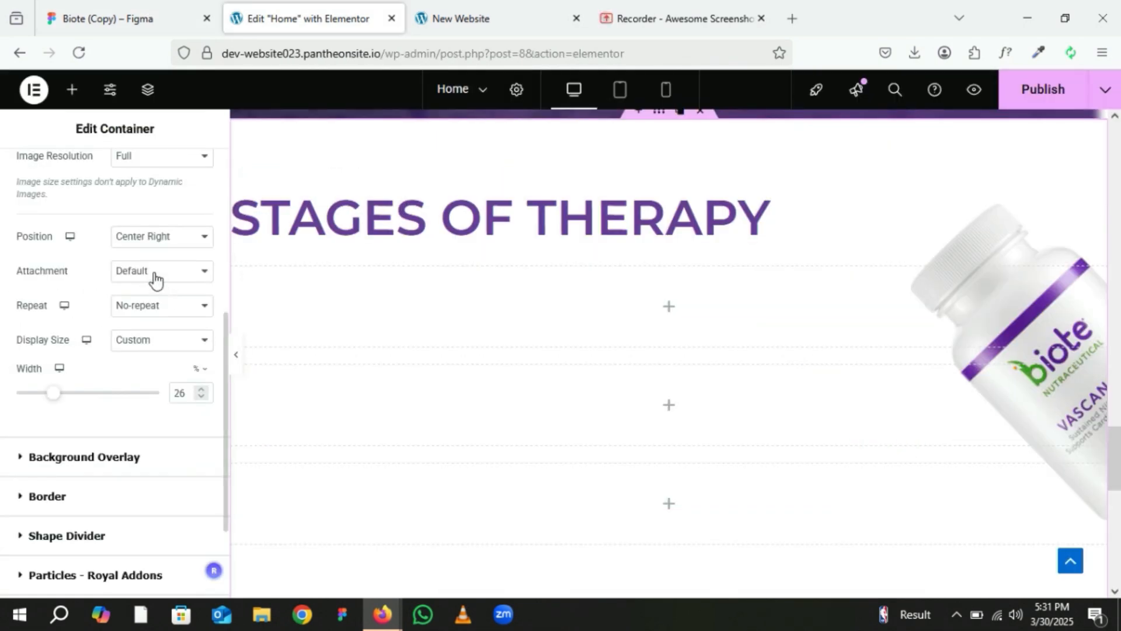
left_click(152, 241)
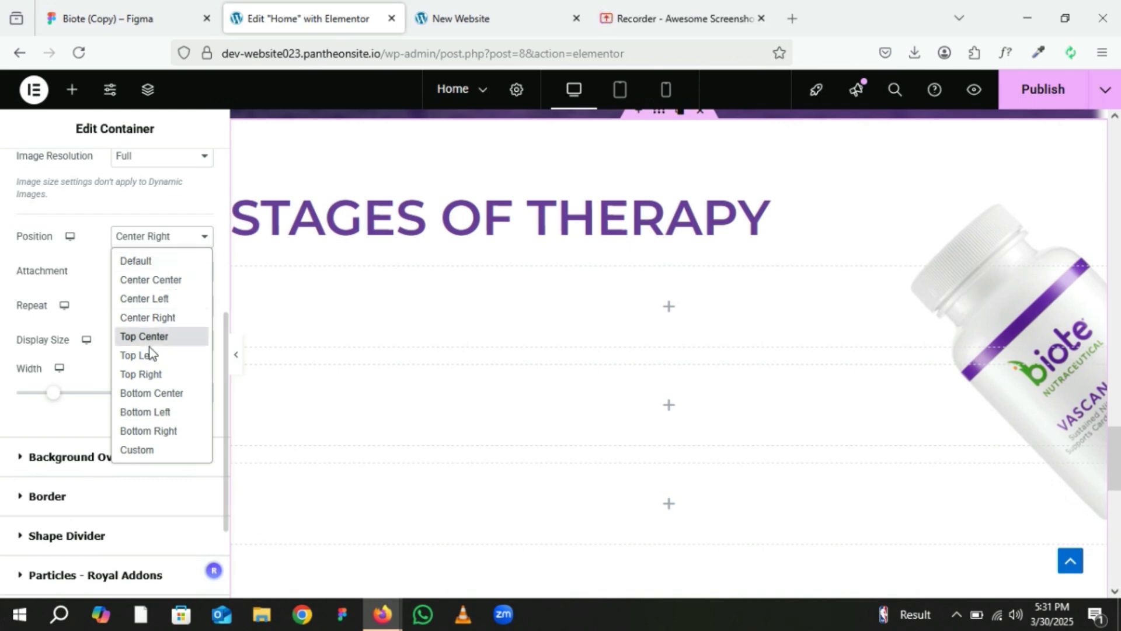
left_click(148, 374)
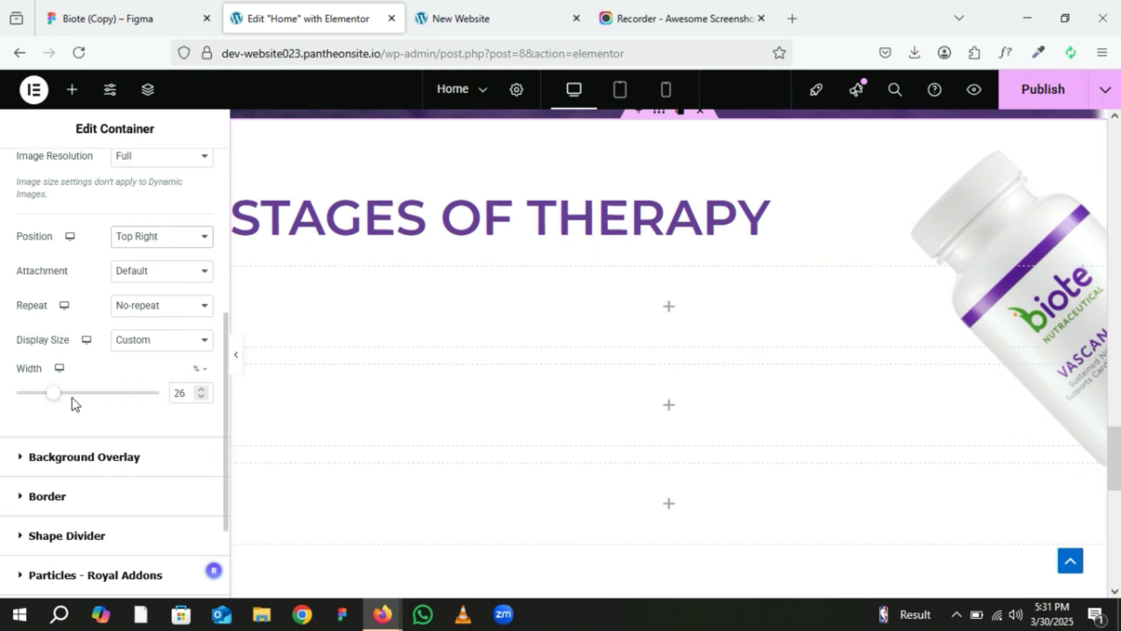
Check the bottle's size in the Figma design, and back in Elementor enlarge the background image's width to 40%.
left_click(103, 3)
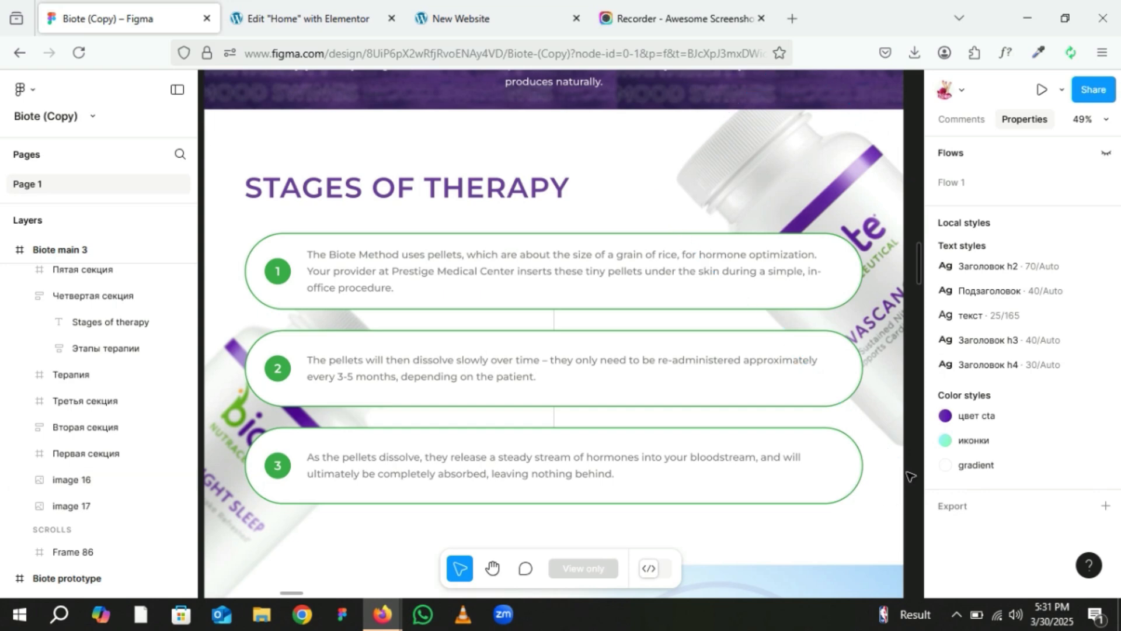
left_click(278, 5)
scroll(607, 405, "down", 2)
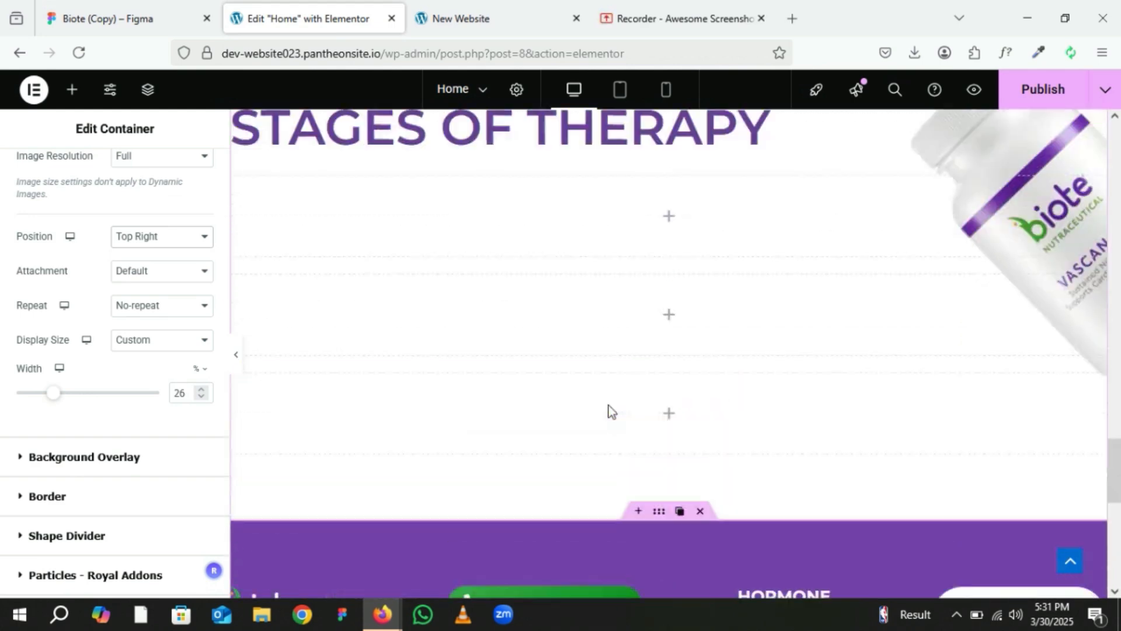
scroll(608, 409, "up", 2)
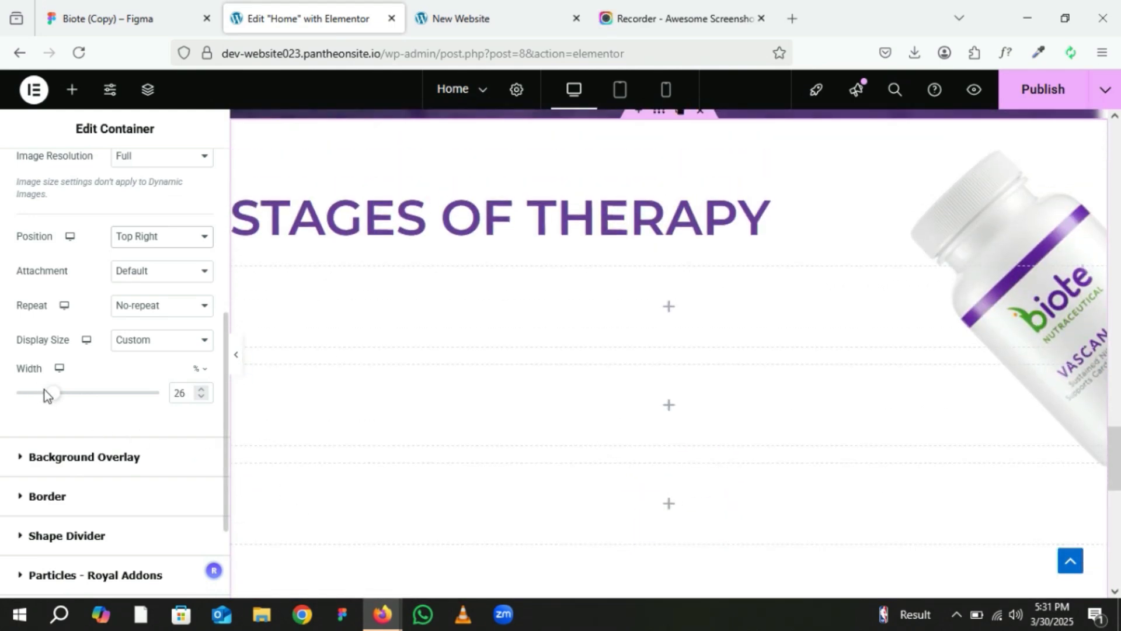
left_click_drag(46, 395, 74, 400)
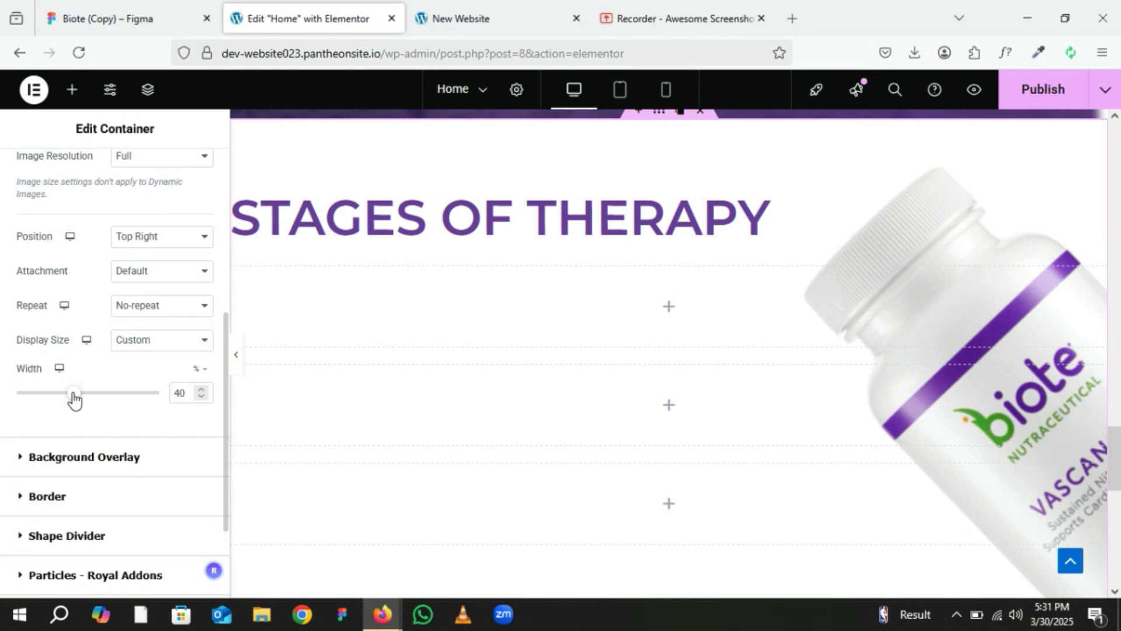
scroll(563, 440, "down", 4)
scroll(563, 442, "up", 6)
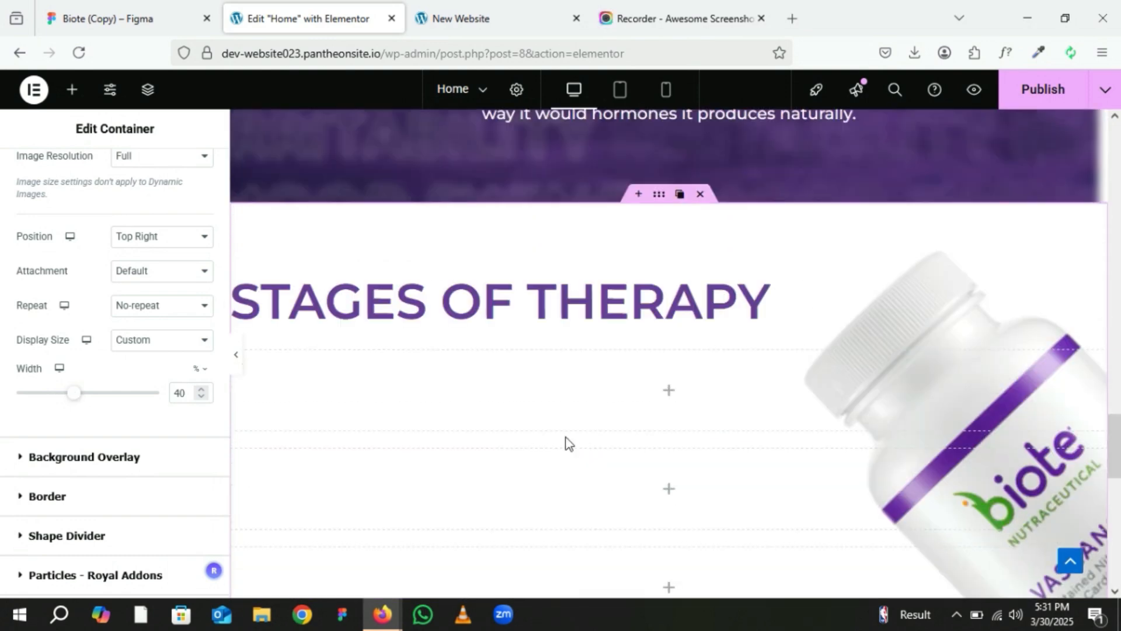
Give the background image a Custom position with X at 840 px and Y at -103 px.
left_click(151, 238)
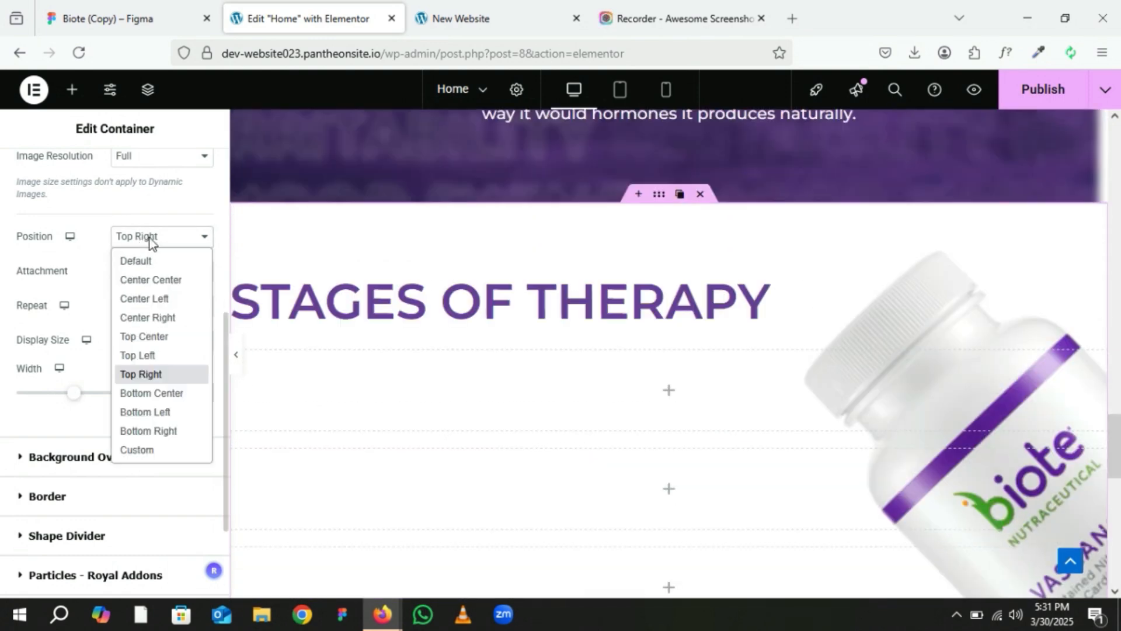
left_click(149, 453)
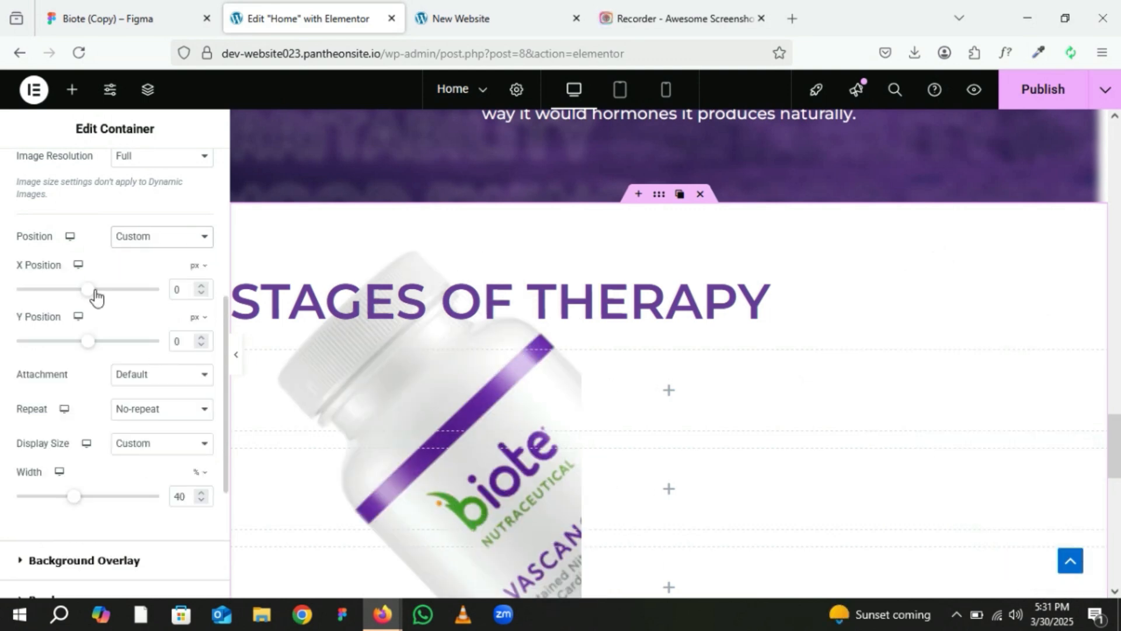
left_click(95, 295)
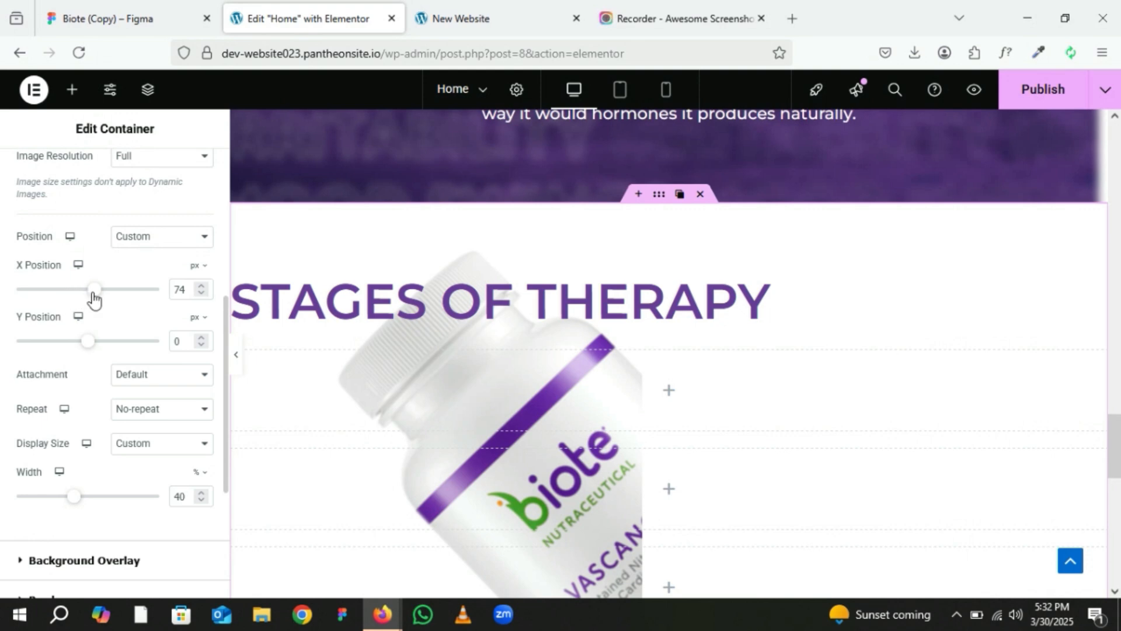
left_click_drag(94, 295, 199, 299)
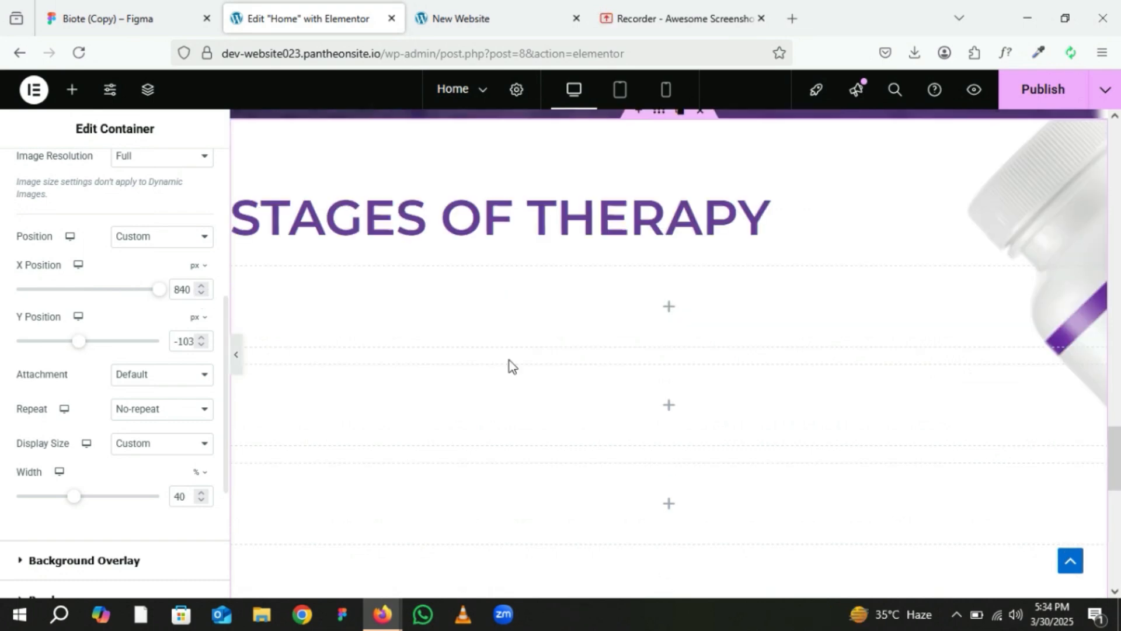
Switch to Figma, export the lower bottle picture, image 17, as a PNG at 1x, and return to Elementor.
key("ctrl+shift+Tab")
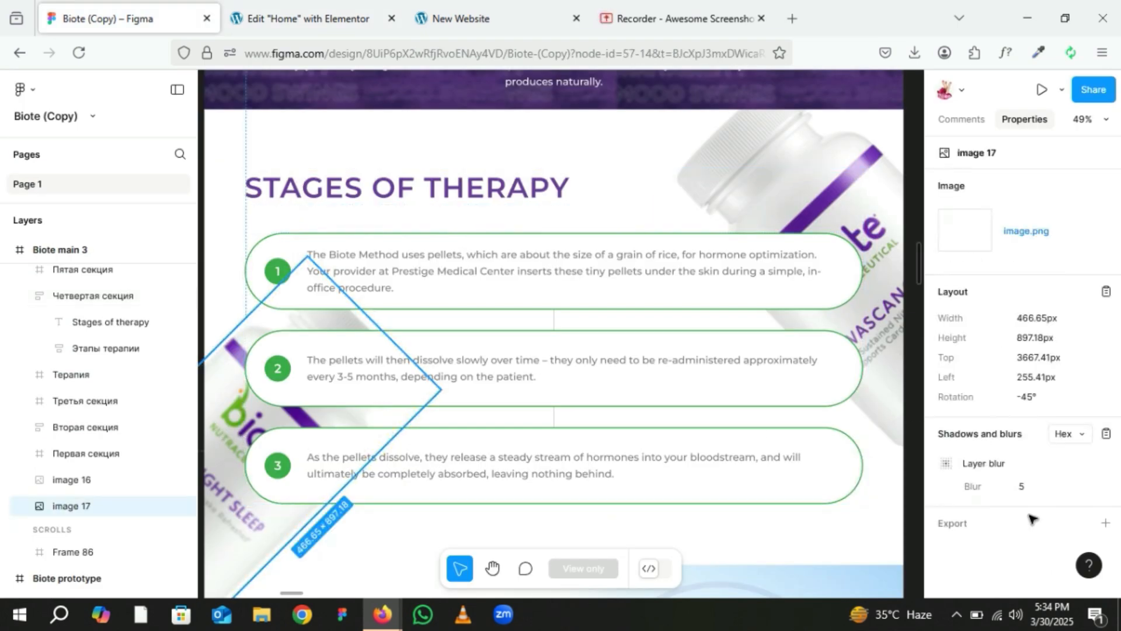
left_click(1105, 524)
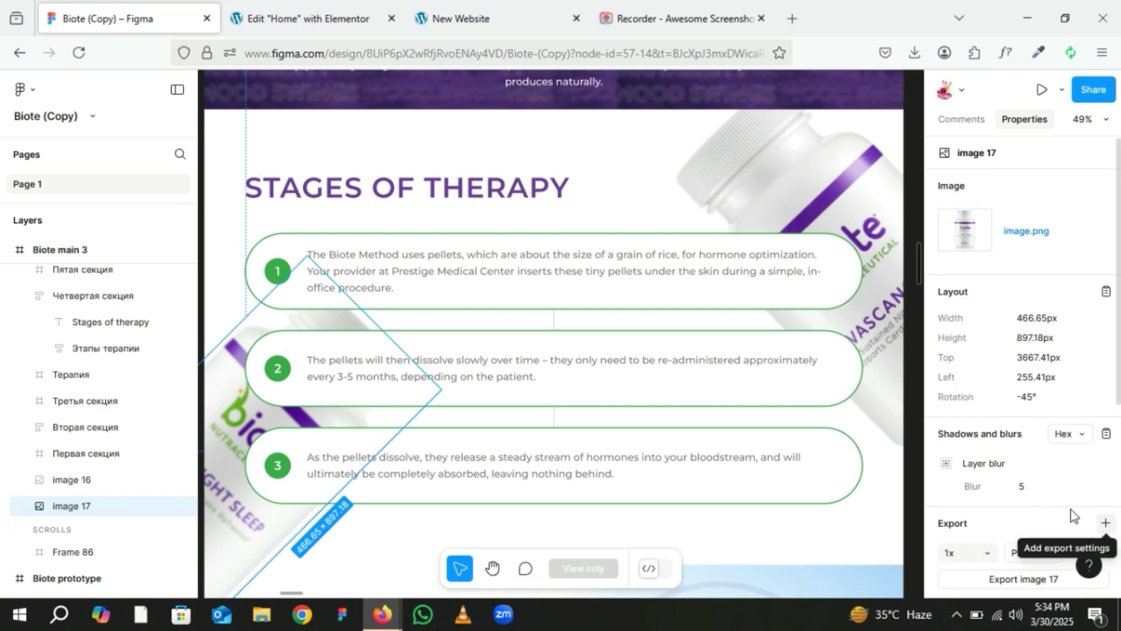
scroll(1001, 496, "down", 5)
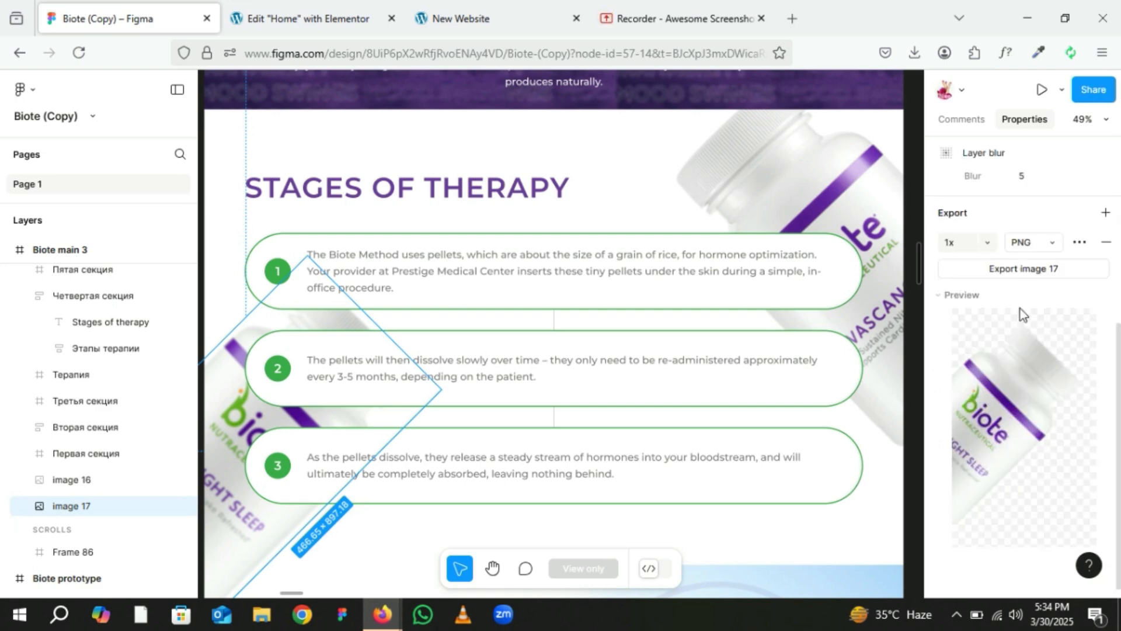
left_click(1007, 272)
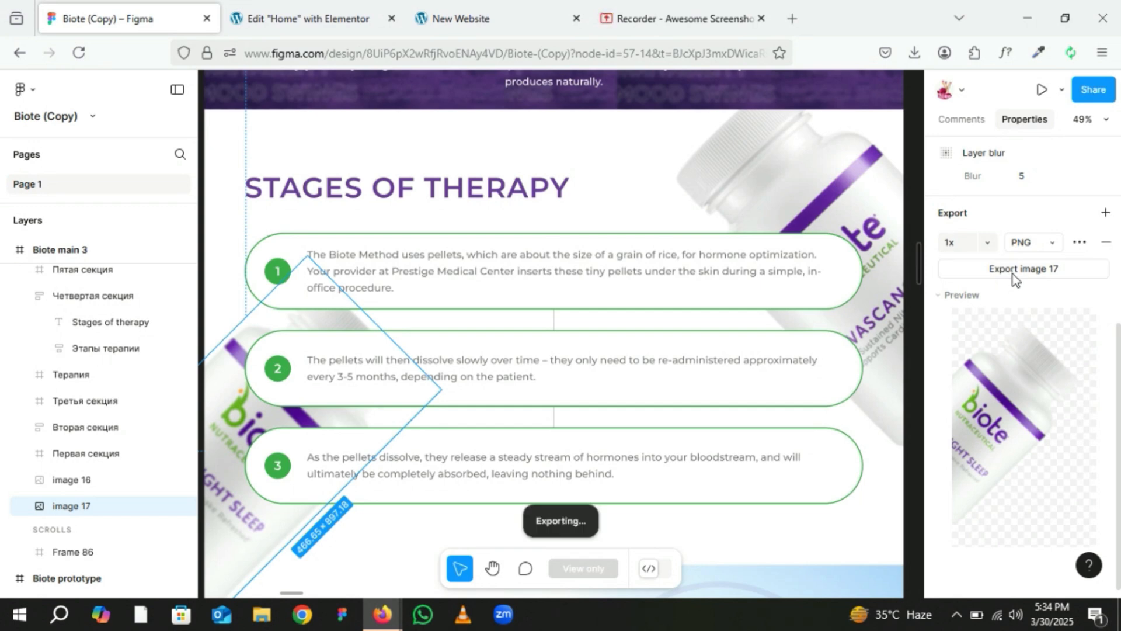
left_click(365, 7)
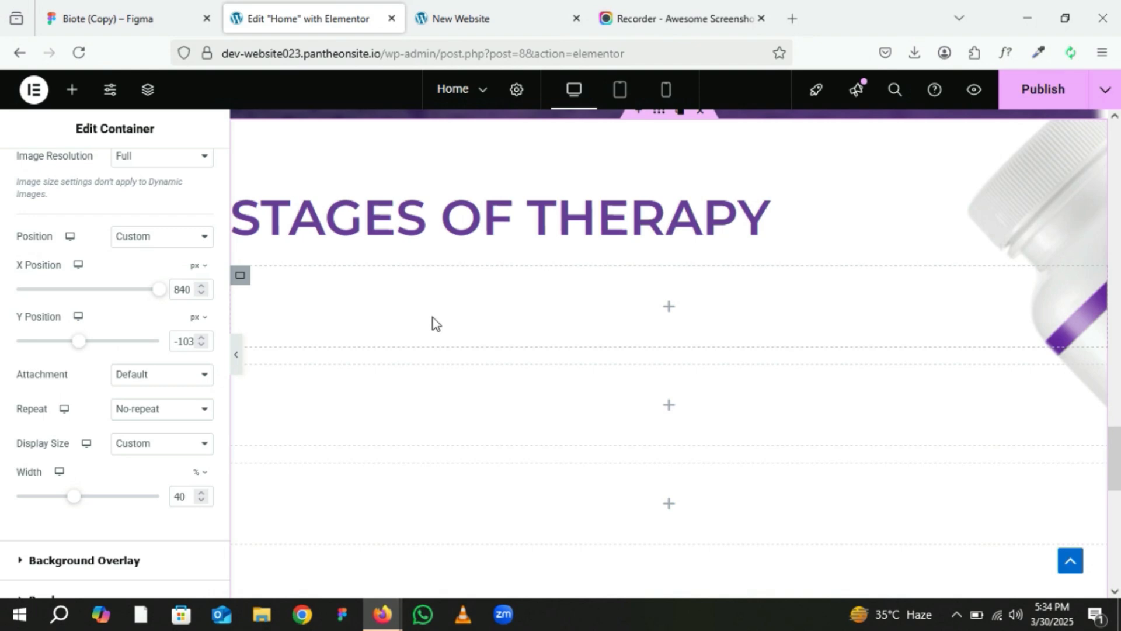
Give the section container a Classic background overlay using the downloaded image 17.png, uploaded to the media library.
scroll(156, 368, "down", 3)
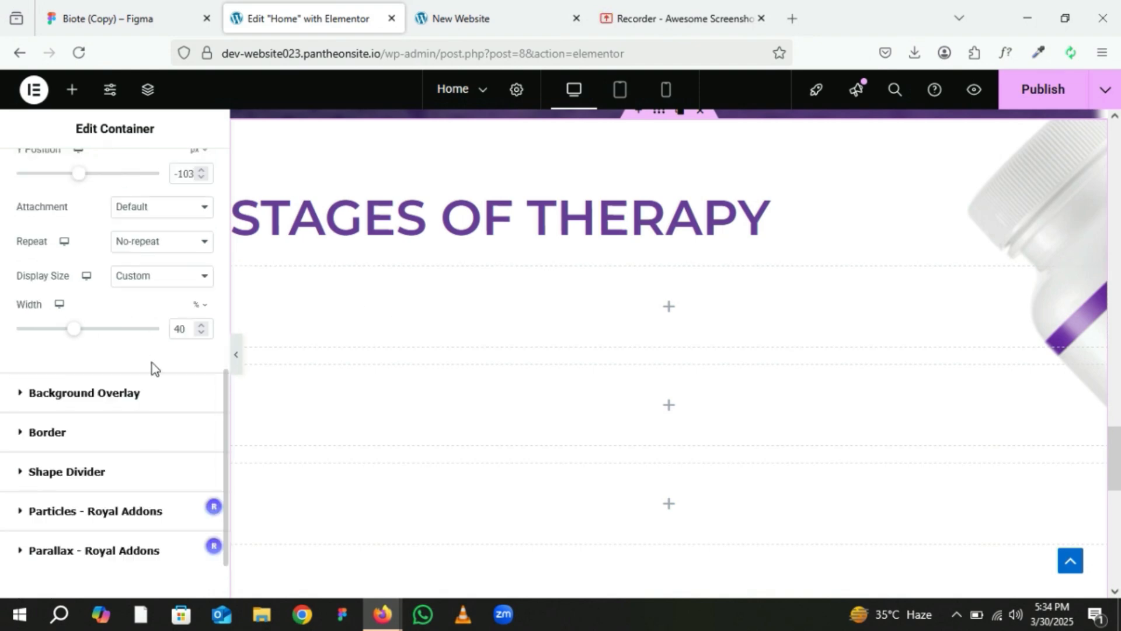
left_click(128, 395)
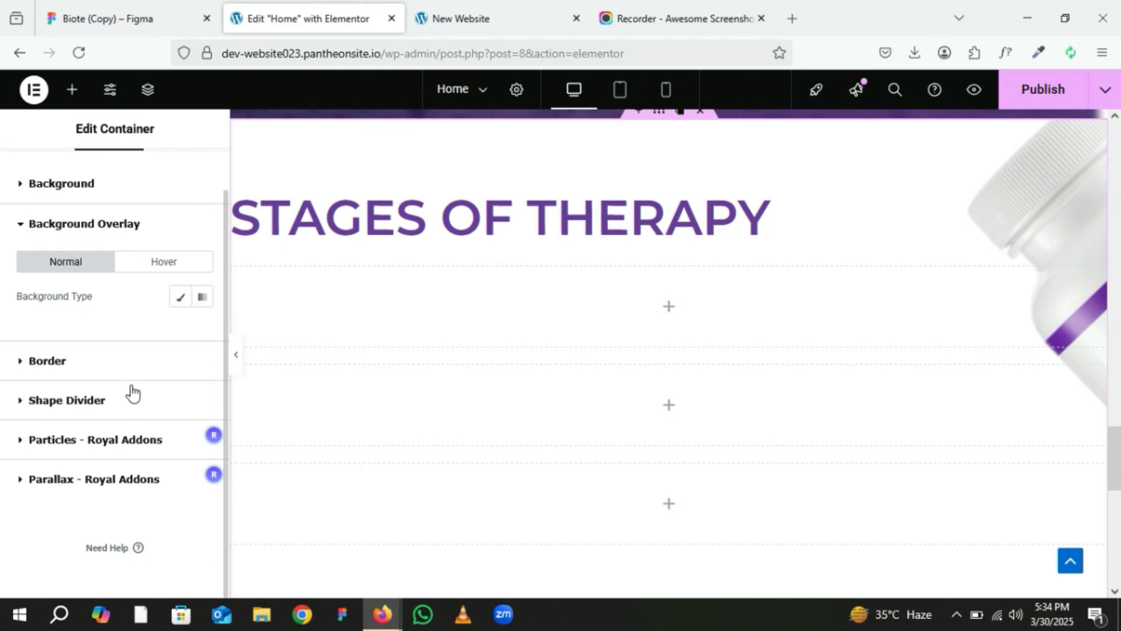
left_click(182, 307)
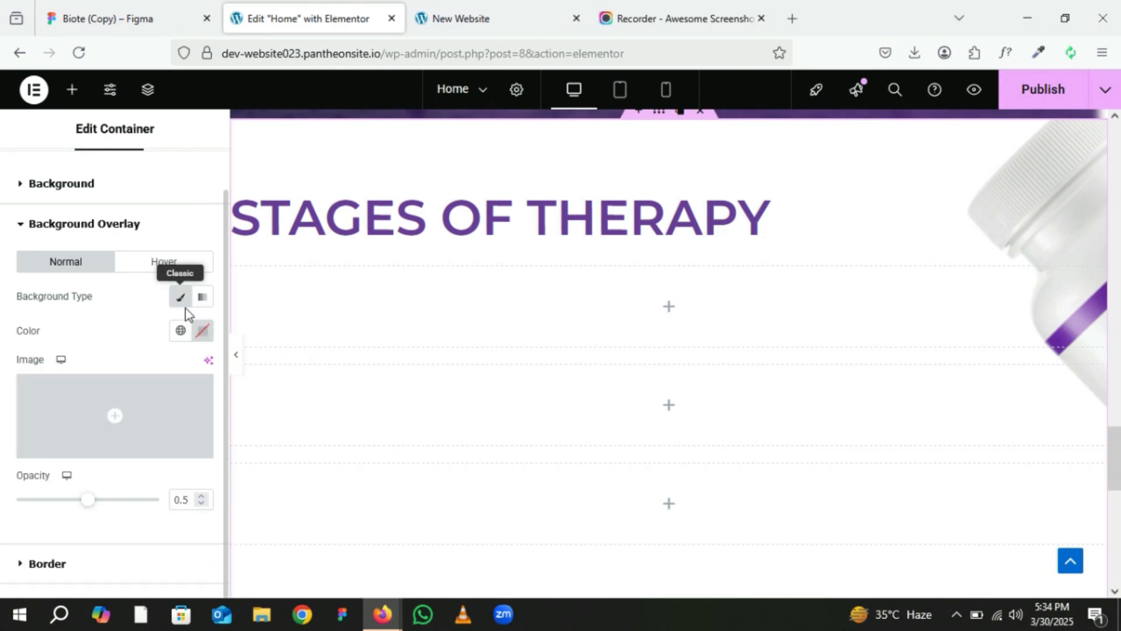
left_click(162, 411)
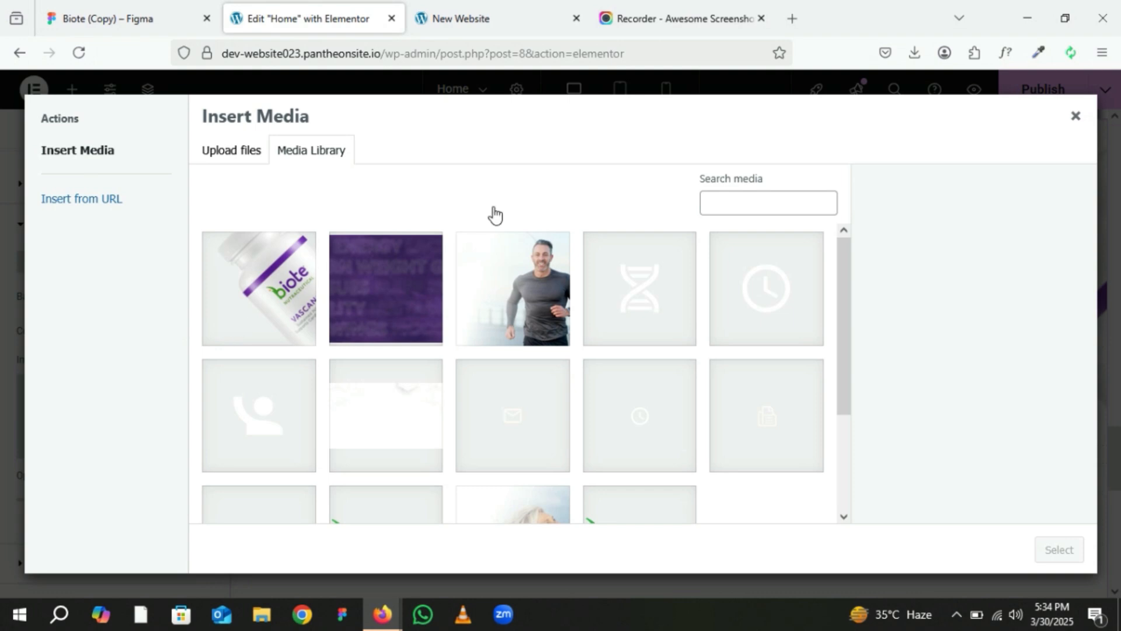
left_click(915, 52)
left_click_drag(833, 80, 471, 266)
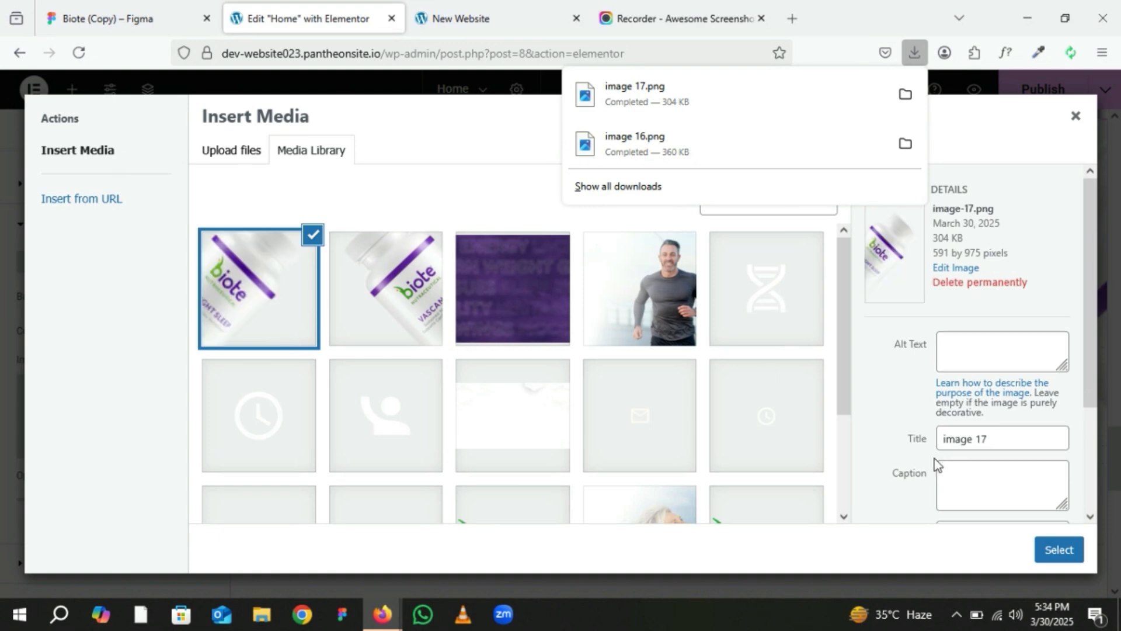
left_click(1064, 552)
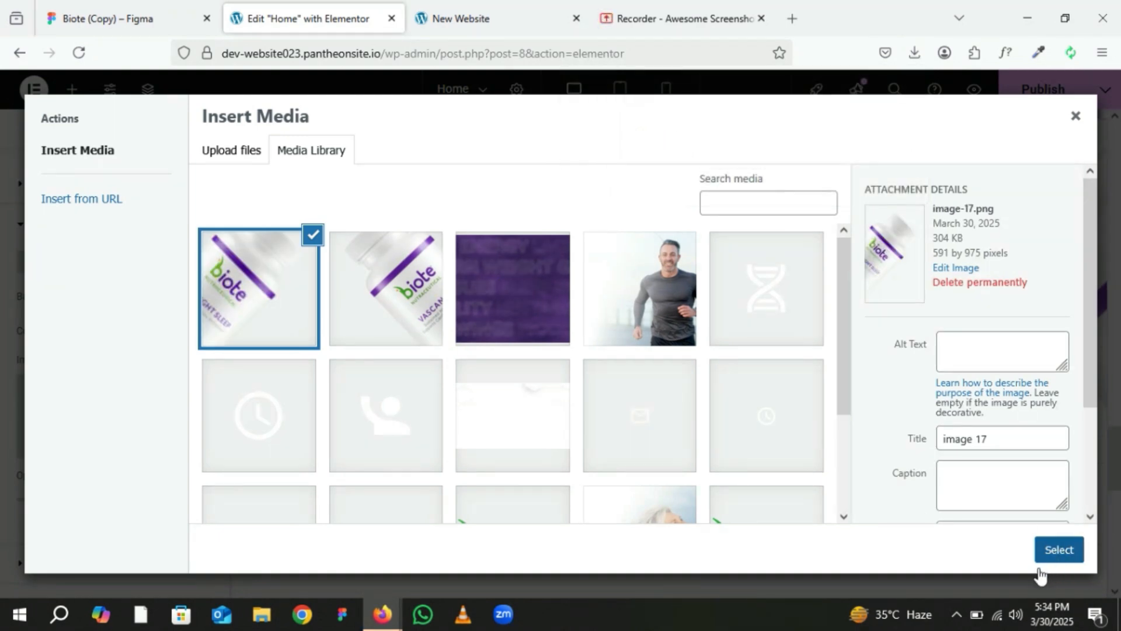
left_click(1039, 566)
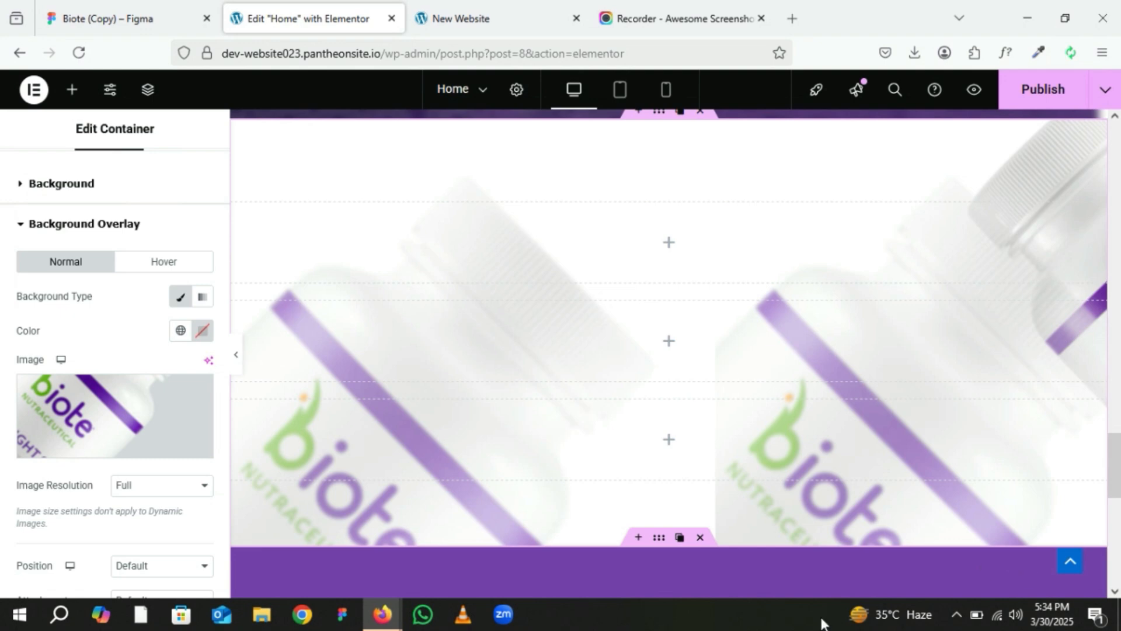
Set the background overlay image's repeat option to No-repeat.
scroll(196, 532, "down", 2)
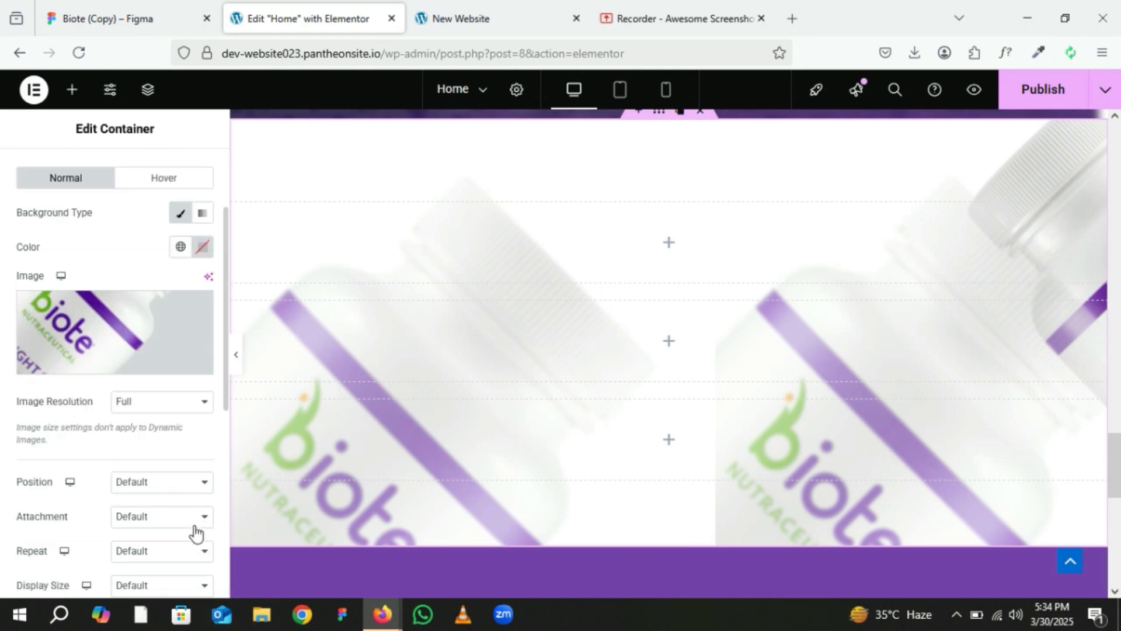
scroll(195, 533, "down", 2)
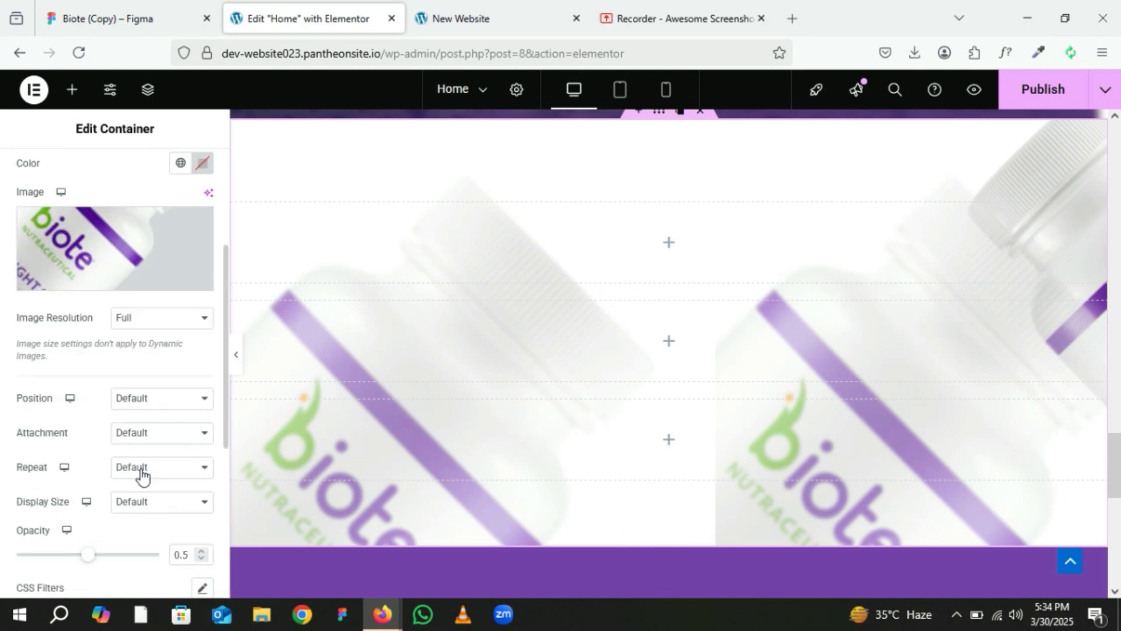
left_click(142, 469)
left_click(143, 512)
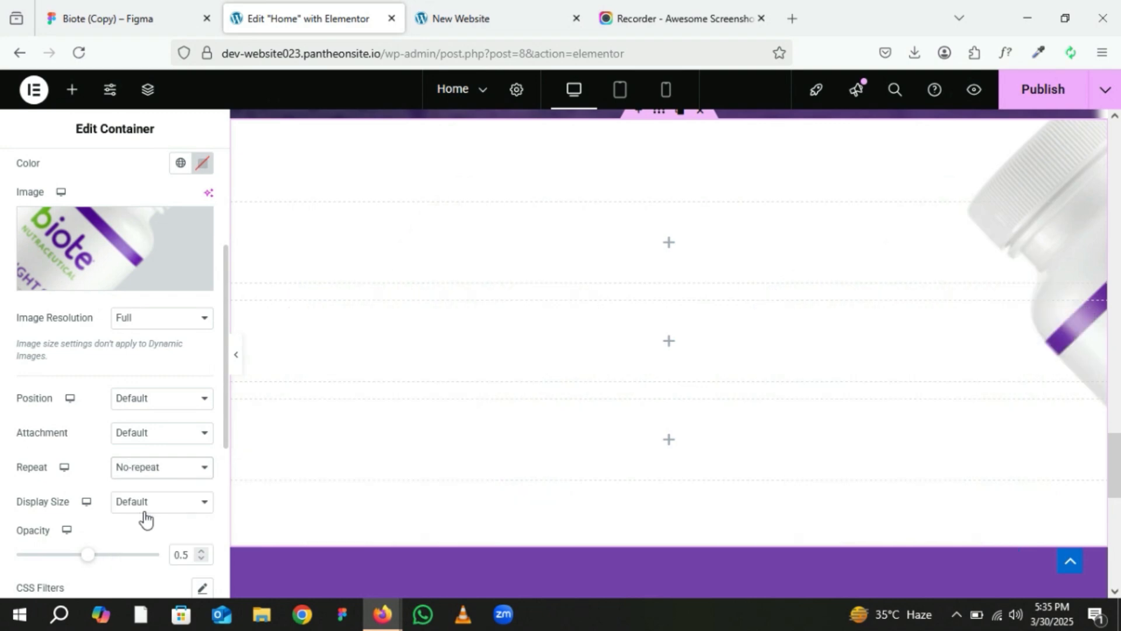
Check the lower bottle's placement in the Figma design, and back in Elementor set the overlay image's position to Bottom Left.
left_click(105, 17)
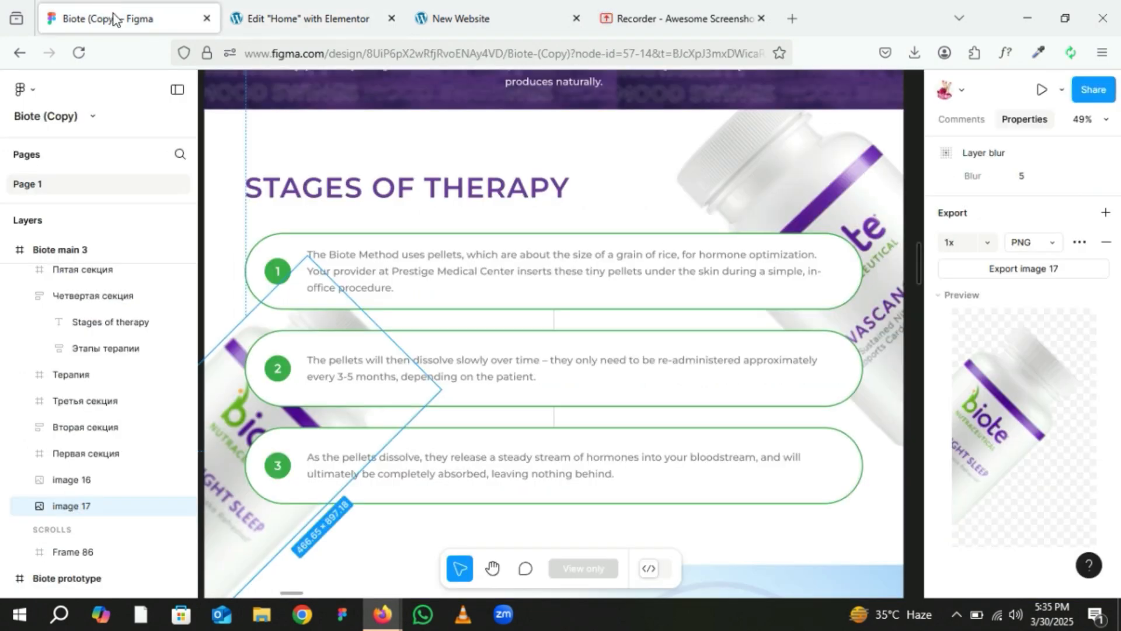
scroll(1039, 426, "up", 3)
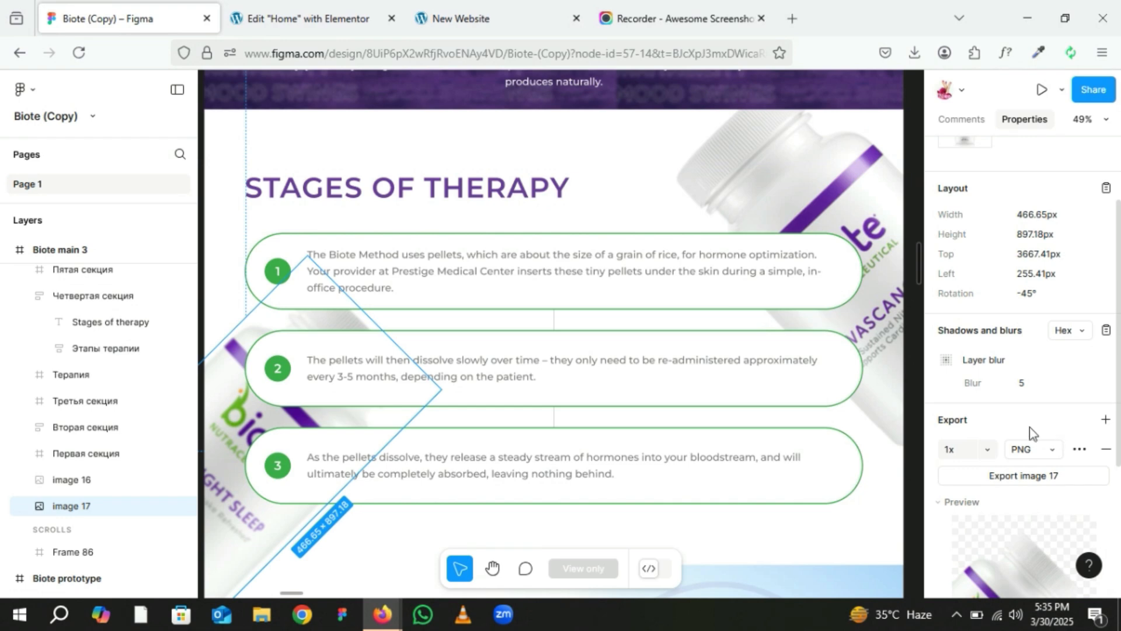
left_click(309, 14)
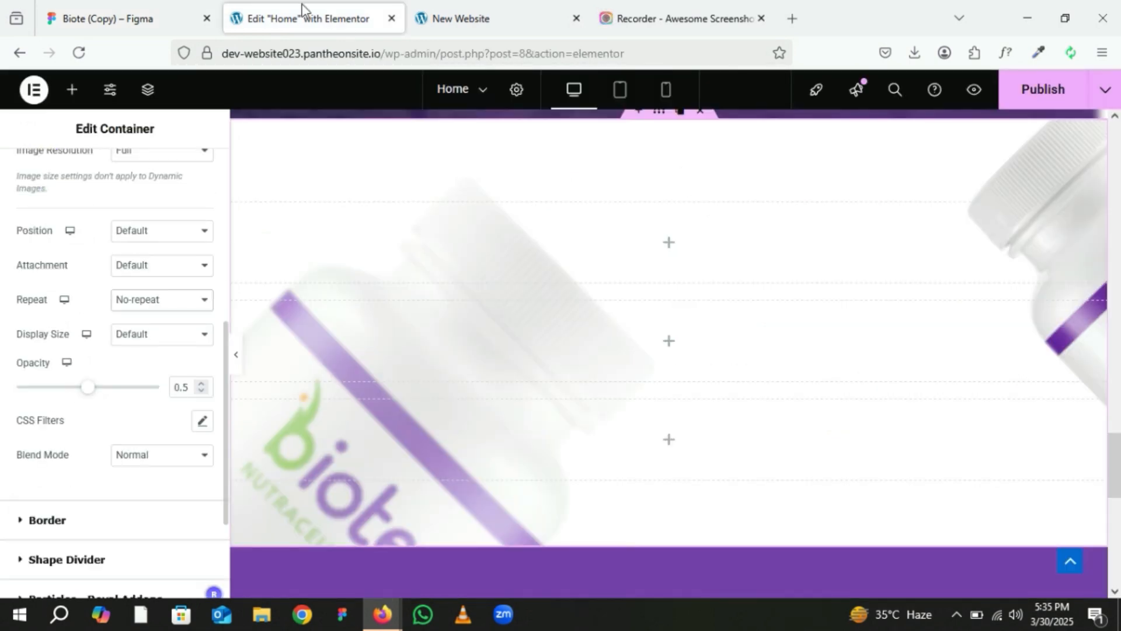
left_click(153, 231)
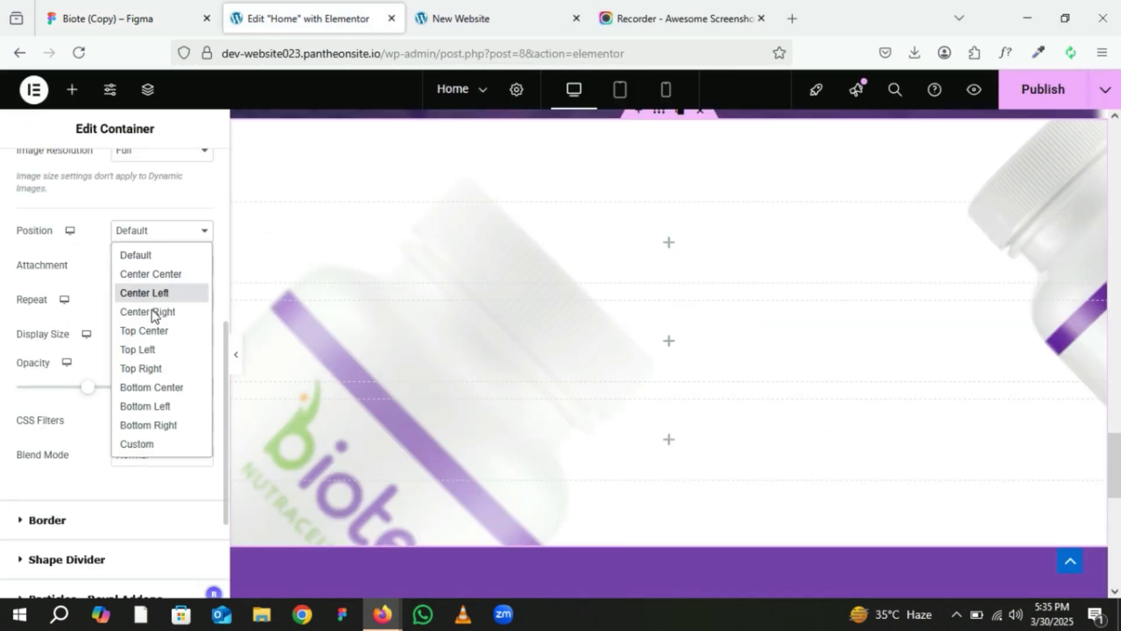
left_click(148, 405)
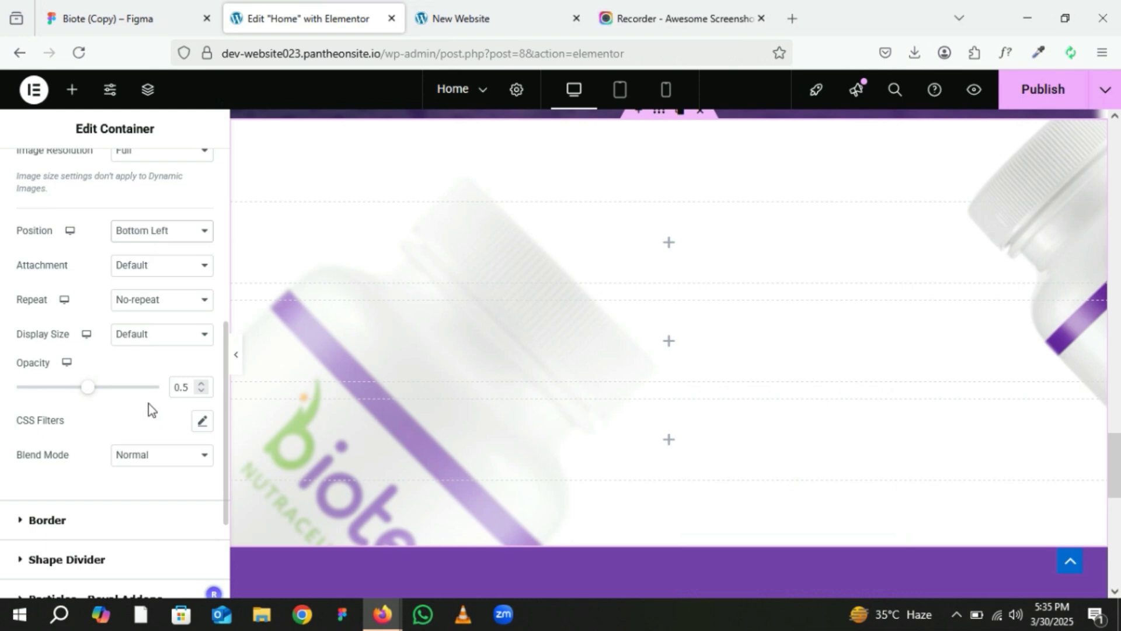
Give the overlay image a Custom display size with a width of 33%, and set its opacity to 1.
left_click(170, 341)
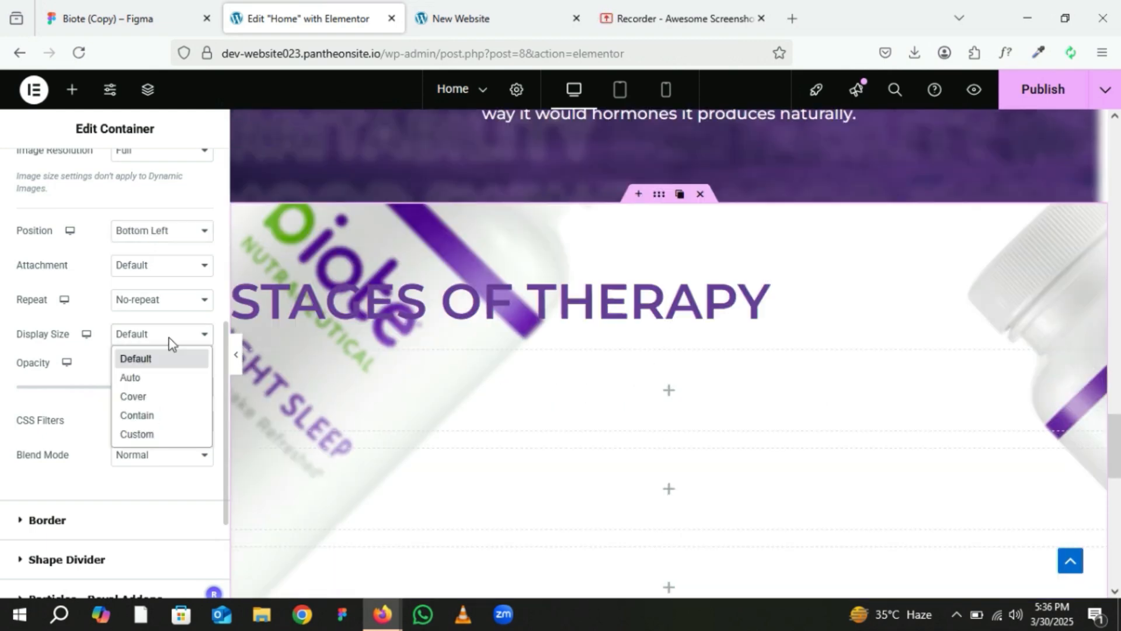
left_click(156, 435)
left_click_drag(163, 387, 47, 391)
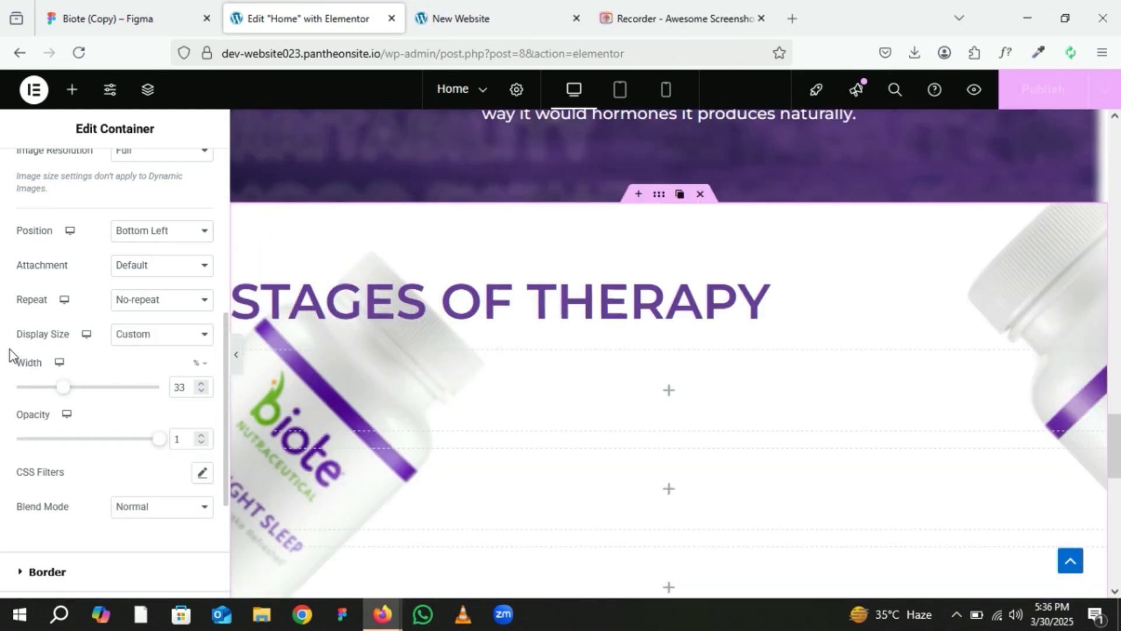
Give the overlay image a Custom position with Y at 144 px.
left_click(157, 232)
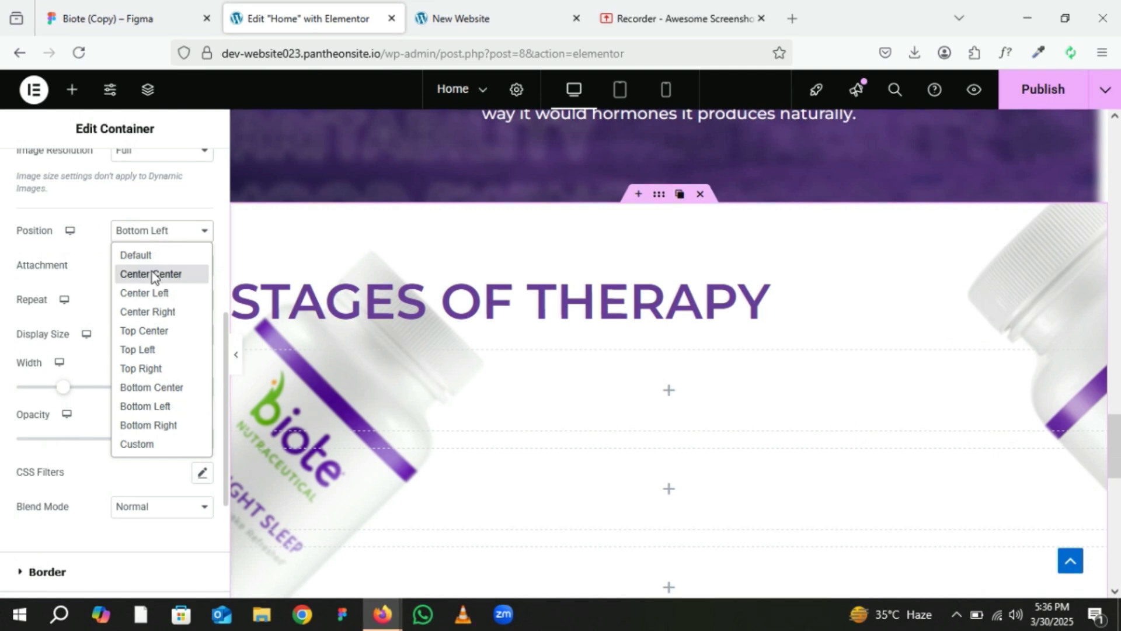
left_click(162, 444)
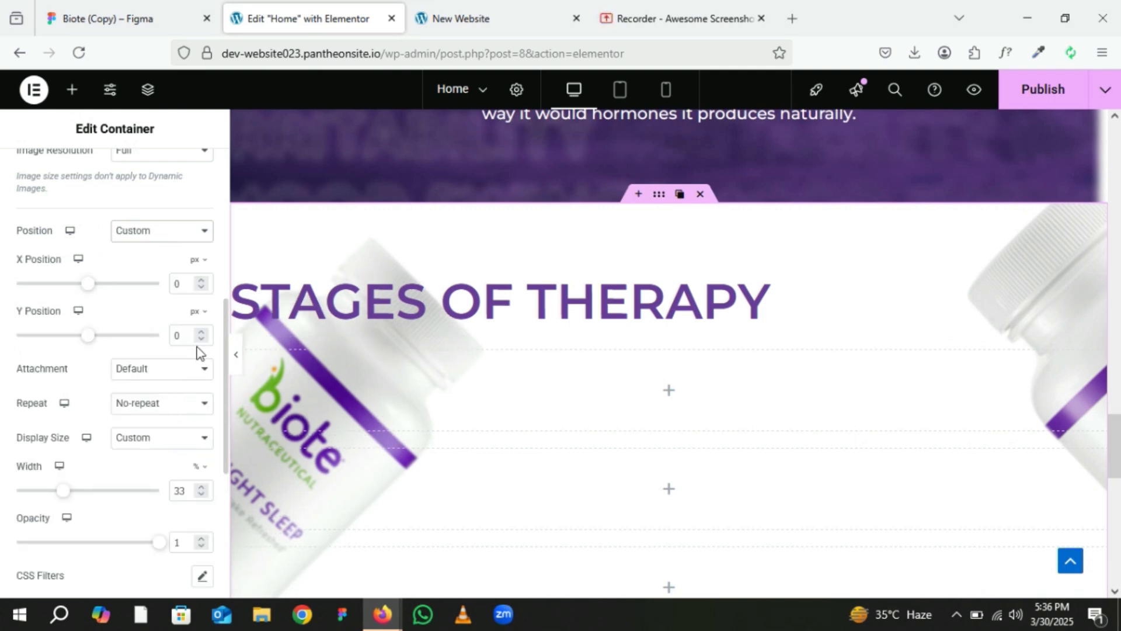
mouse_move(100, 344)
left_mouse_down()
mouse_move(140, 348)
mouse_move(113, 344)
left_mouse_up()
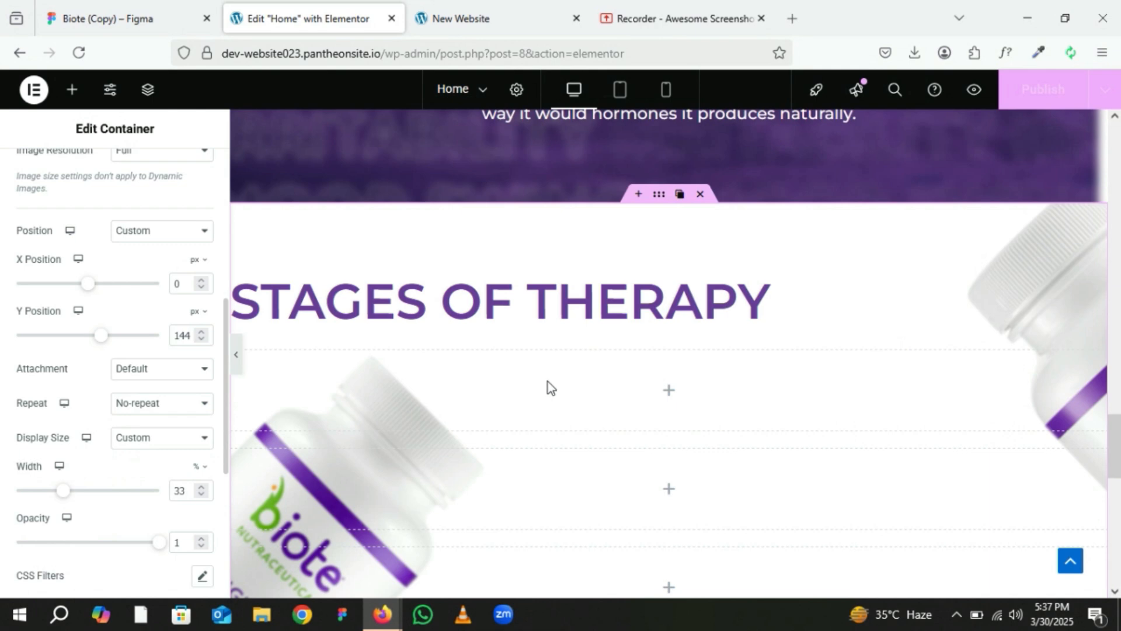
Inspect the grouping of the stage cards in the Figma design, and back in Elementor delete the second and third empty containers.
left_click(669, 393)
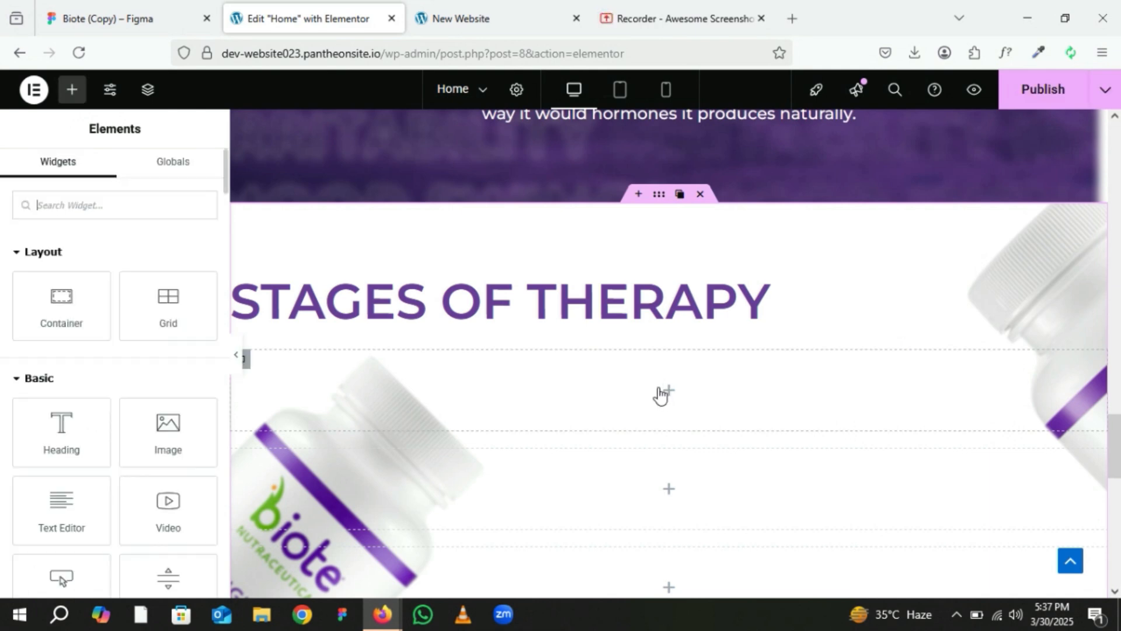
key("ctrl+shift+Tab")
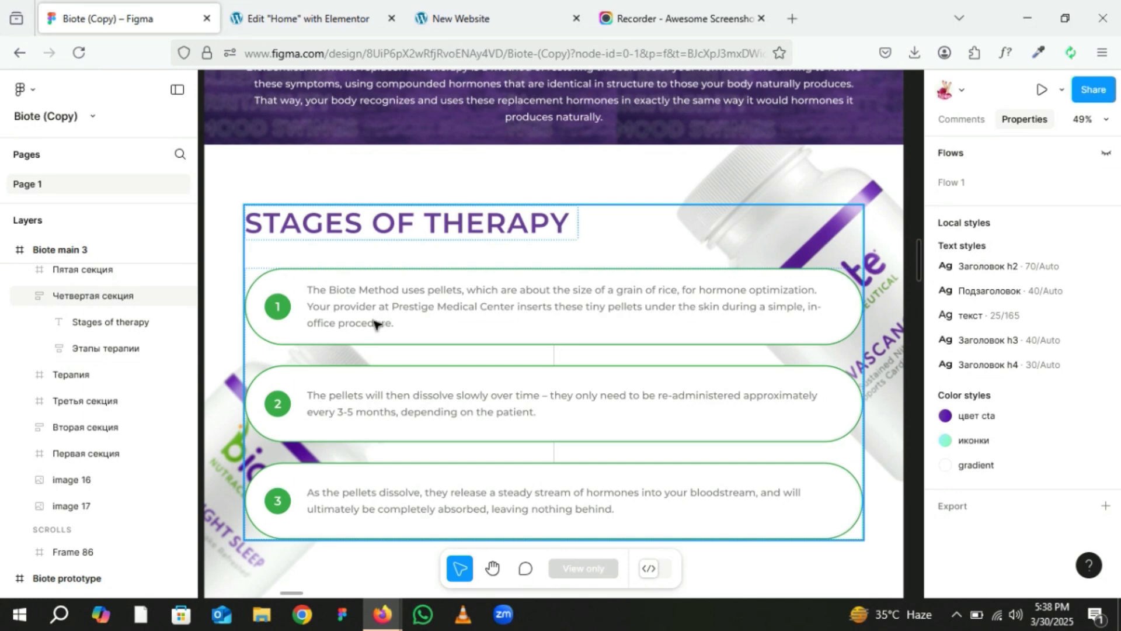
left_click(317, 342)
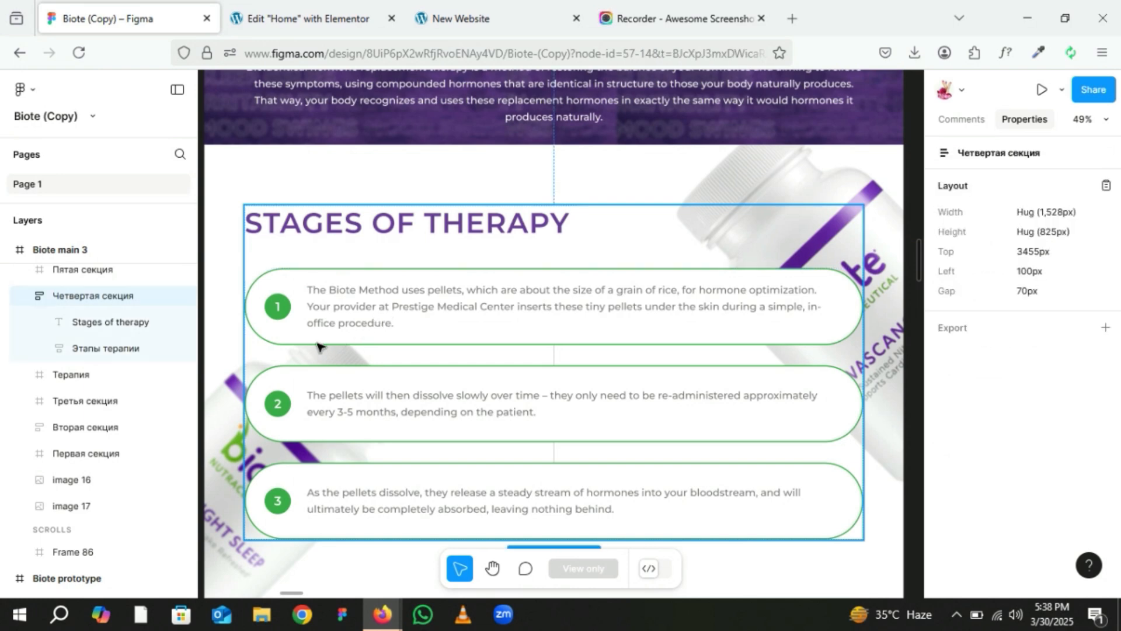
left_click(315, 344)
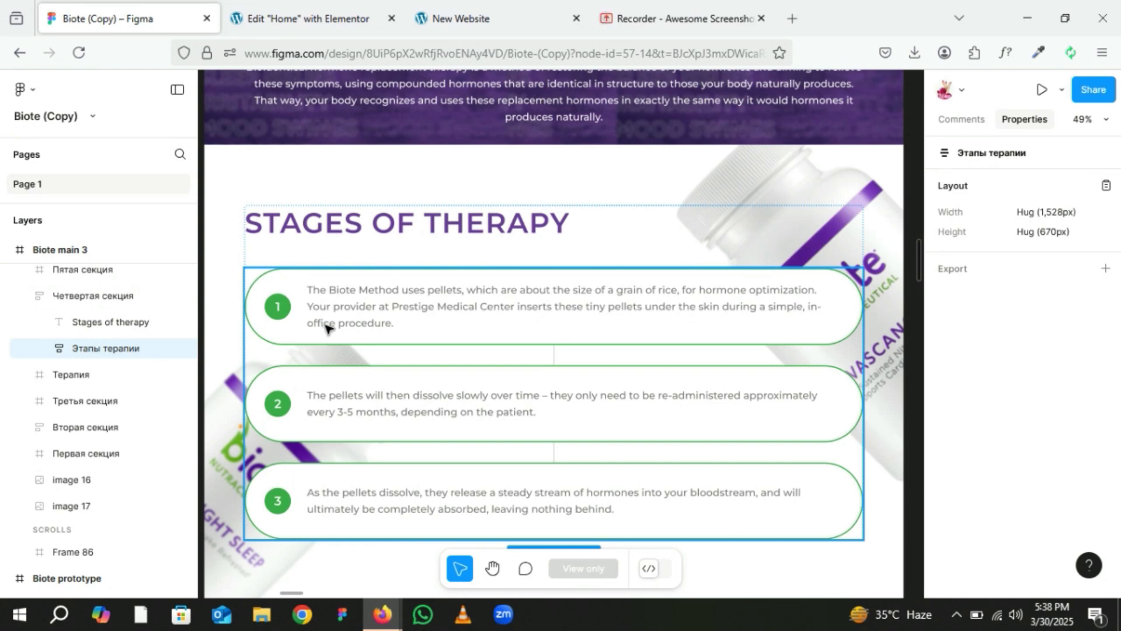
left_click(308, 8)
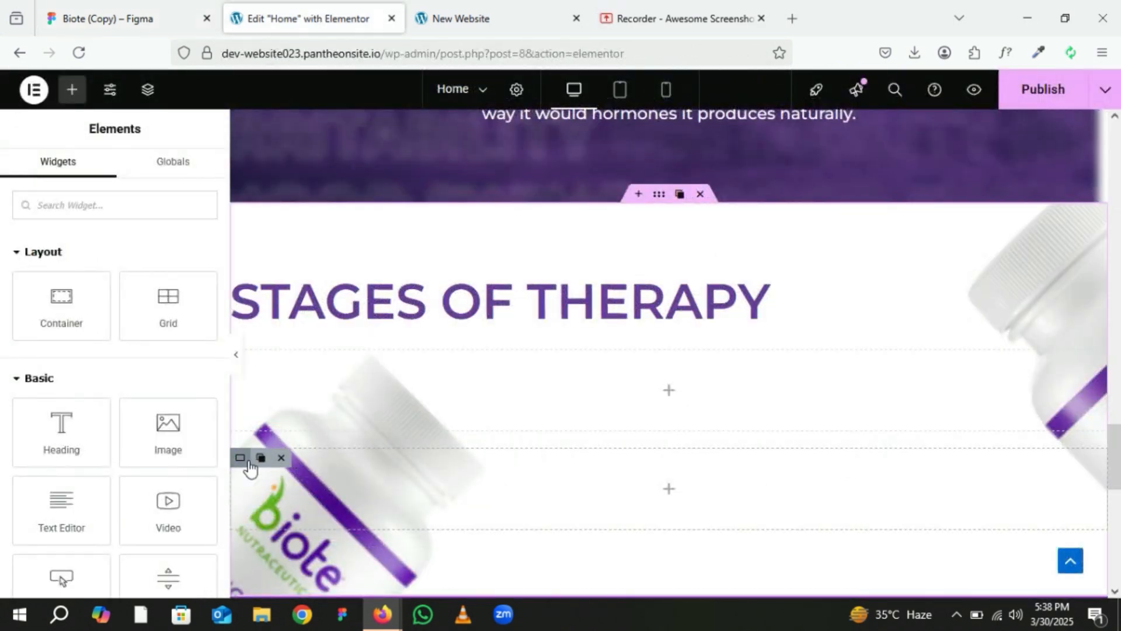
left_click(282, 457)
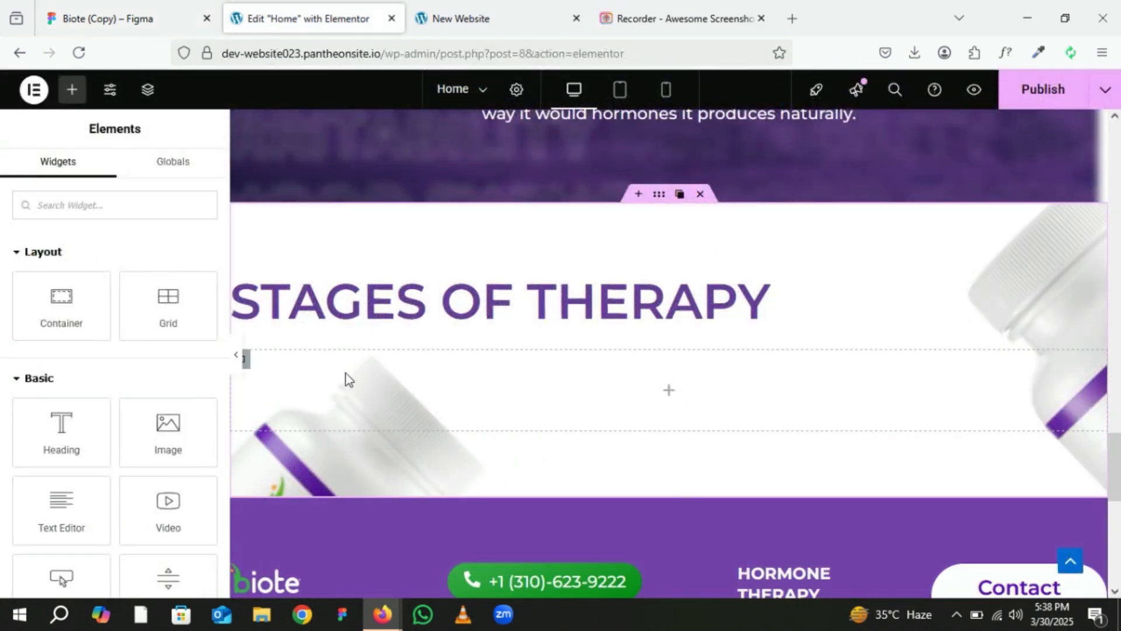
Place a container with zero margin and padding in the remaining row under the heading, and duplicate it twice.
left_click_drag(61, 315, 543, 396)
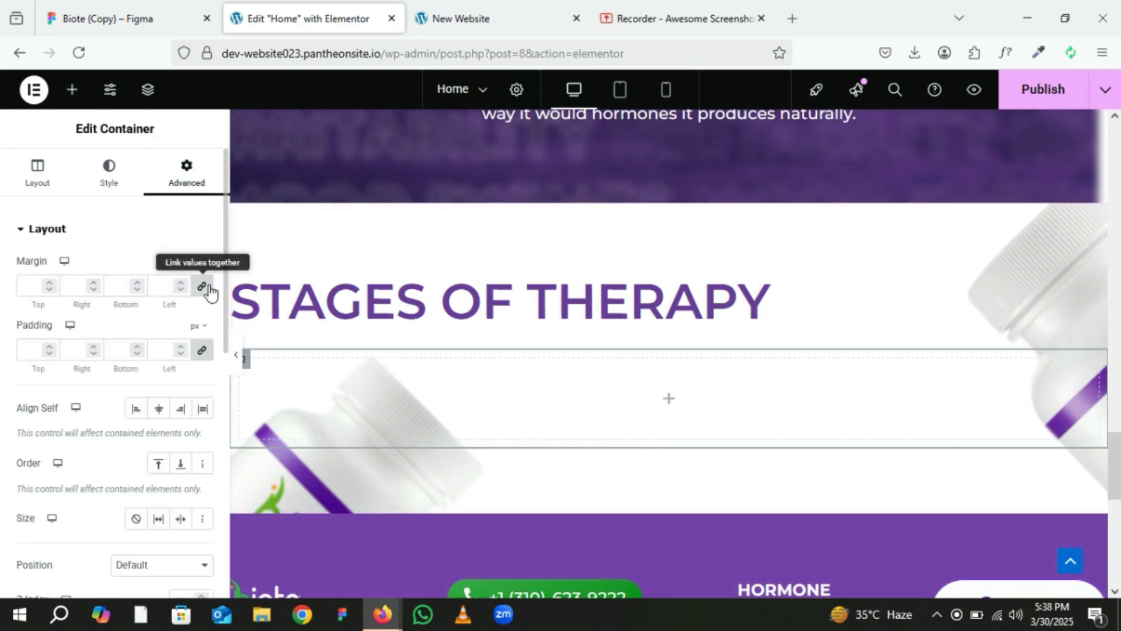
left_click(202, 351)
scroll(263, 284, "down", 1)
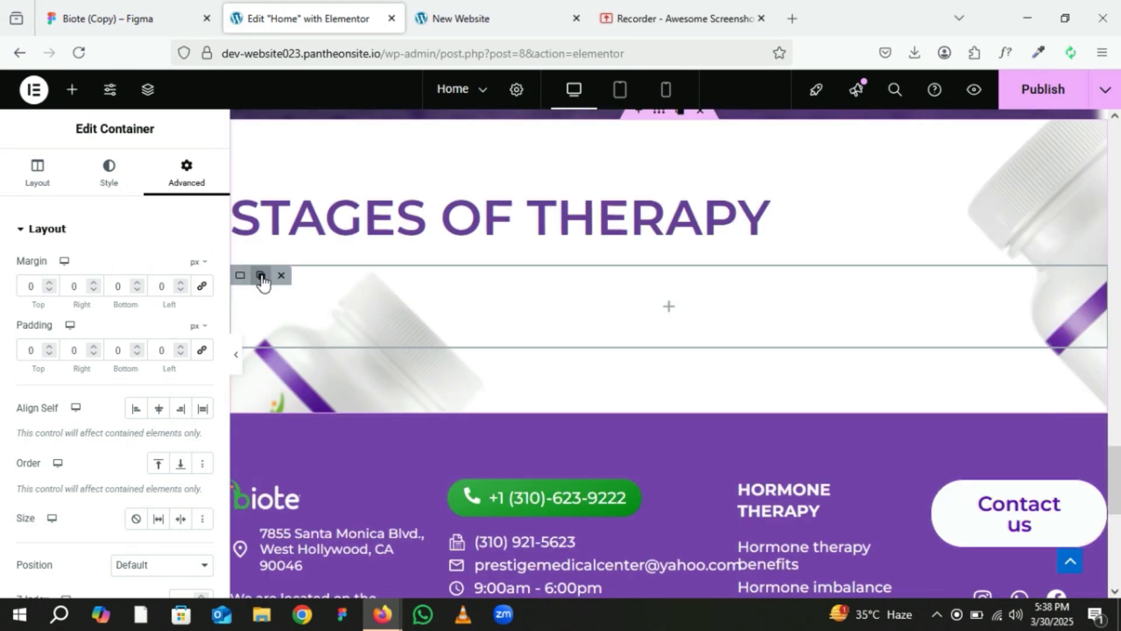
left_click(262, 280)
left_click(262, 280)
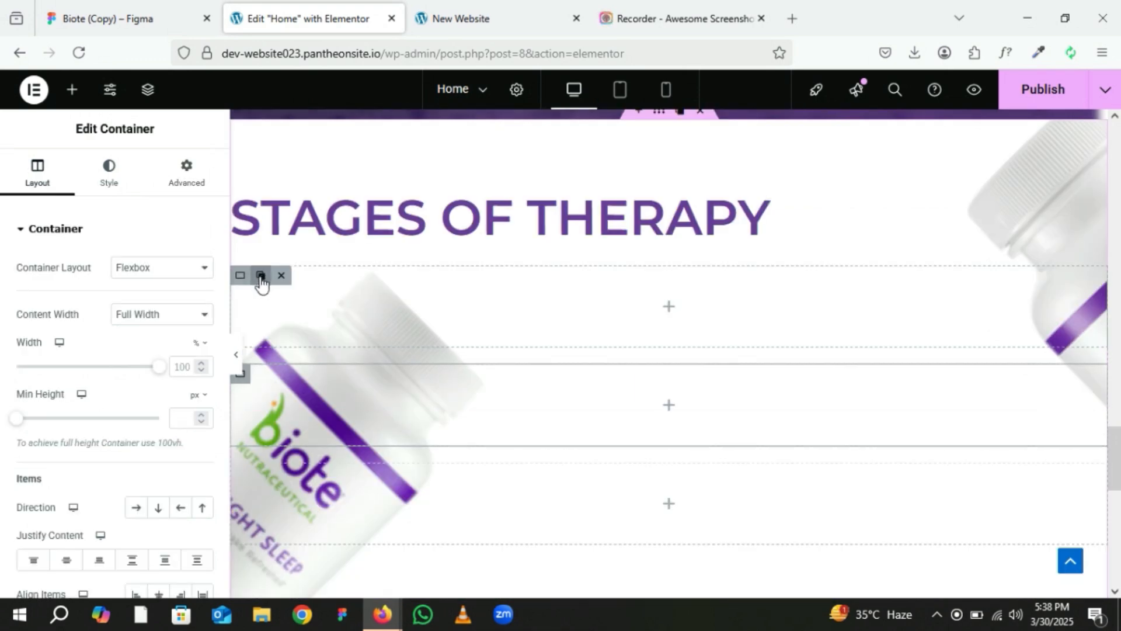
Inspect the first stage card's radius and border styling in the Figma design, and return to Elementor.
left_click(111, 16)
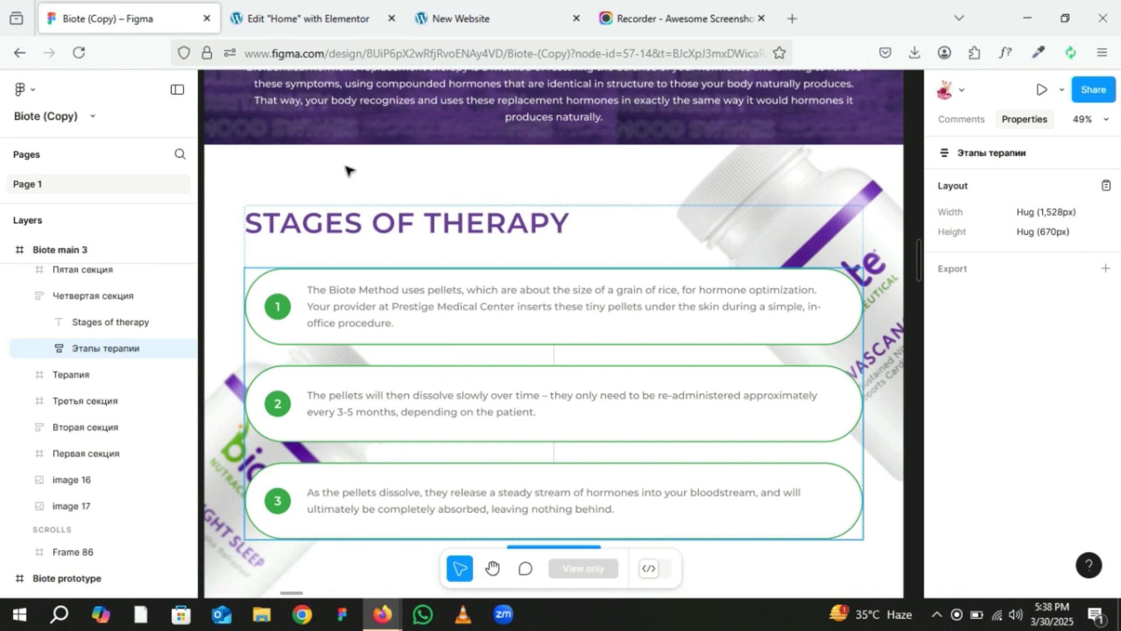
left_click(407, 329)
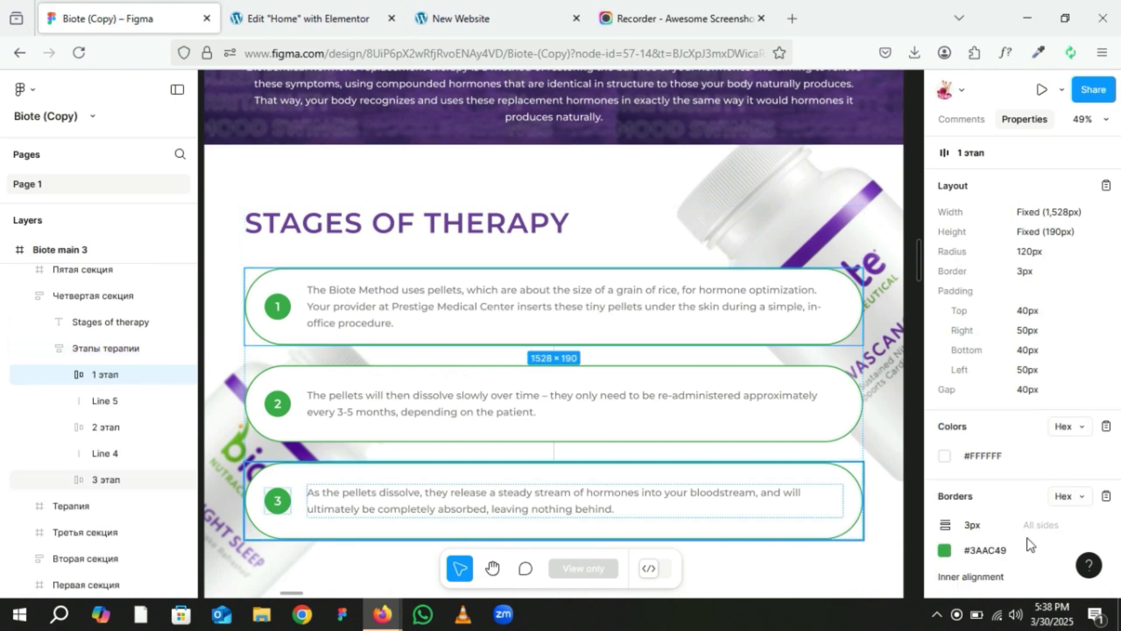
left_click(986, 525)
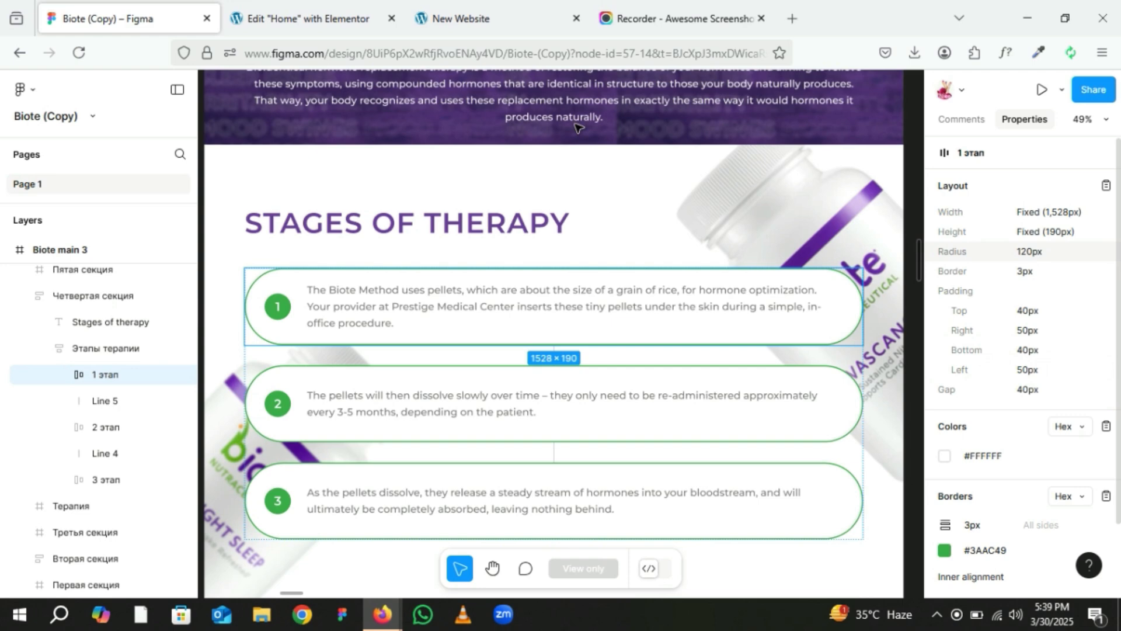
left_click(325, 16)
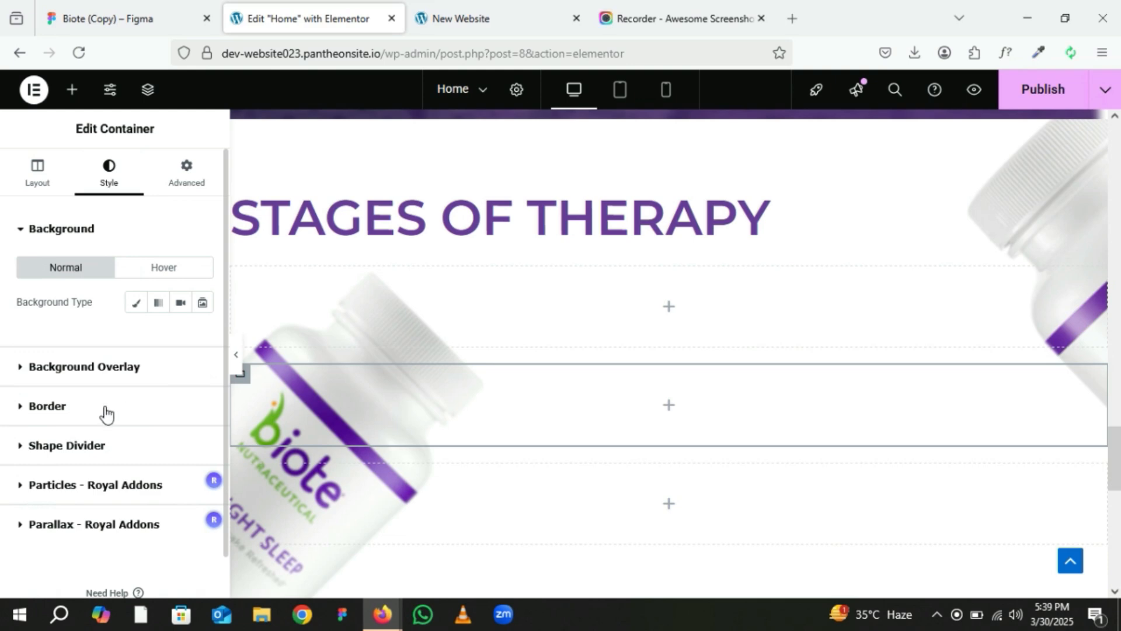
Give the middle stage container a Solid border with a linked border radius of 120 px.
left_click(105, 409)
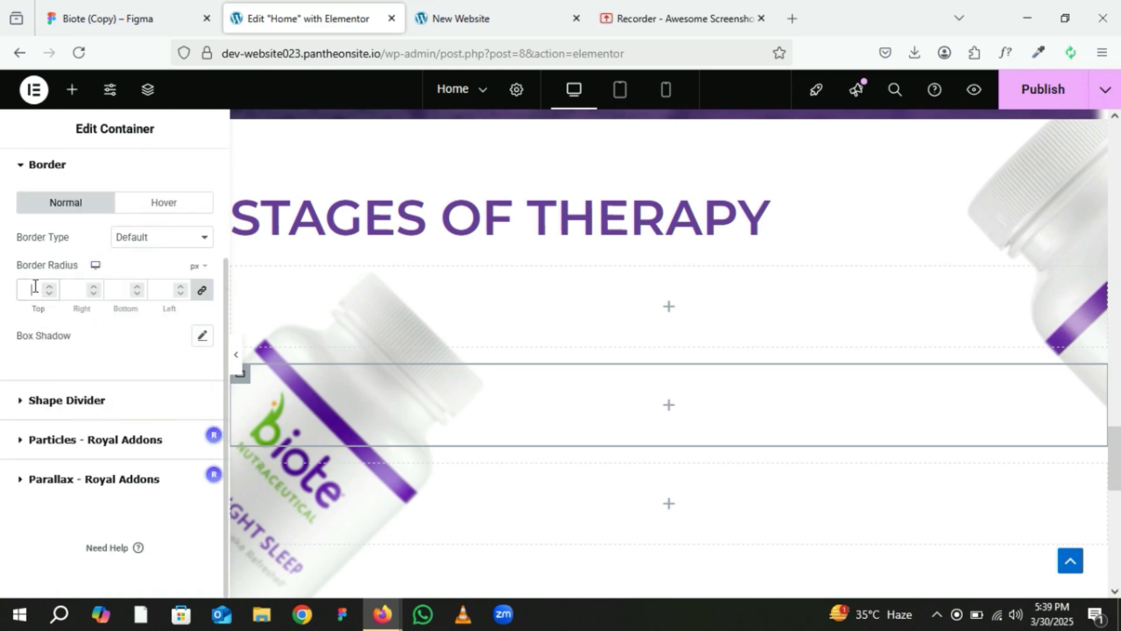
type("120")
scroll(93, 348, "up", 2)
left_click(156, 321)
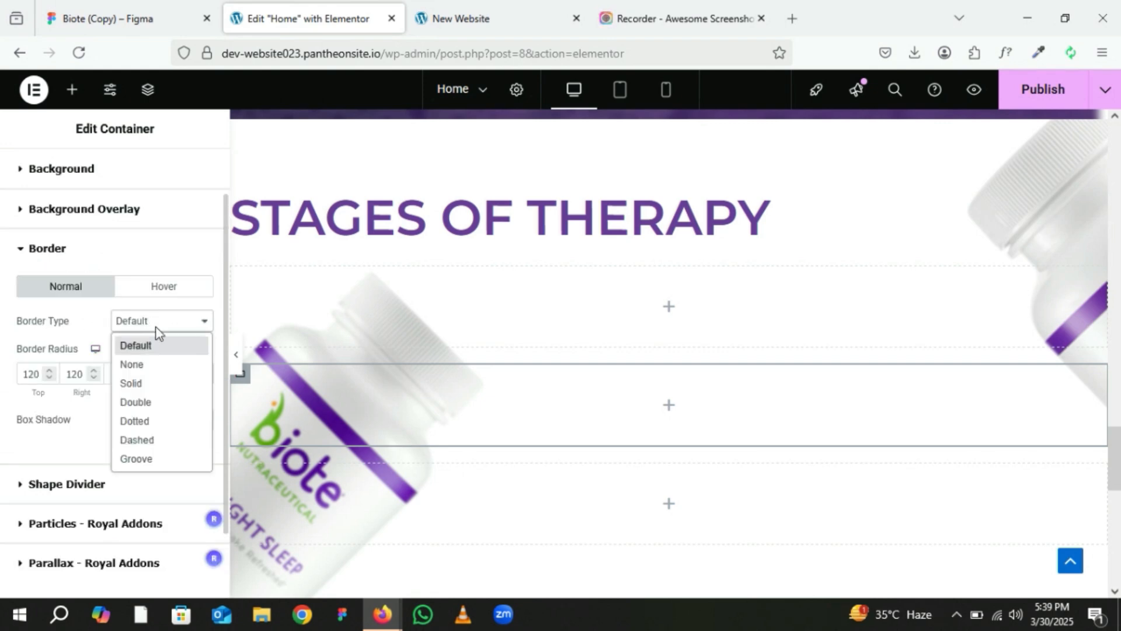
left_click(131, 383)
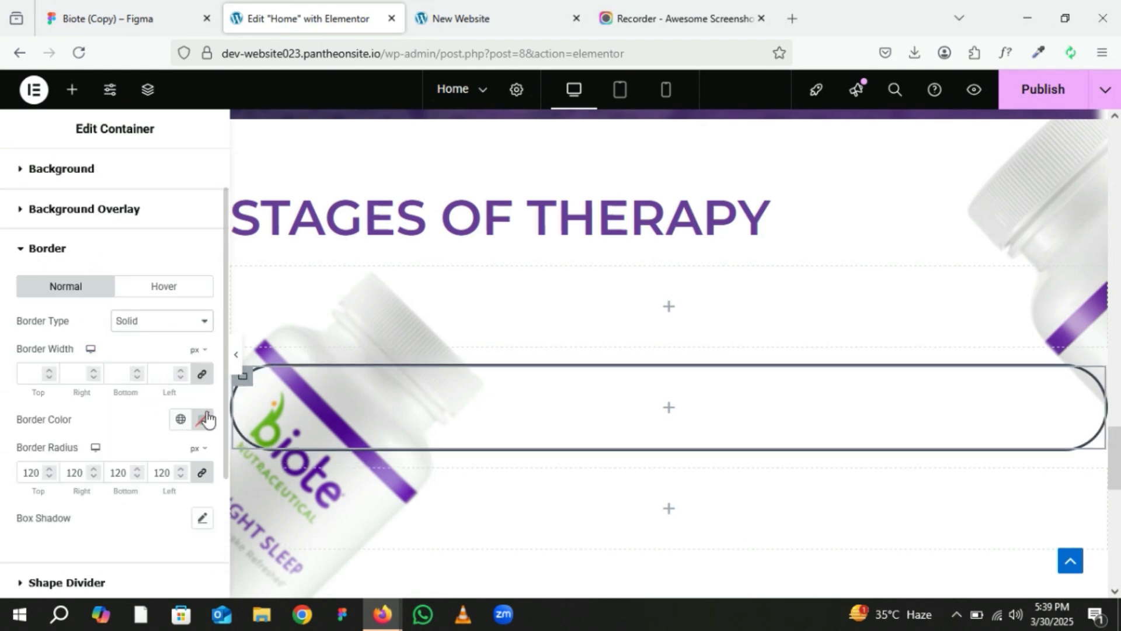
Set the middle container's border color to #3AAC49 and its border width to 3 px on all sides.
left_click(203, 419)
left_click(196, 380)
key("ctrl+v")
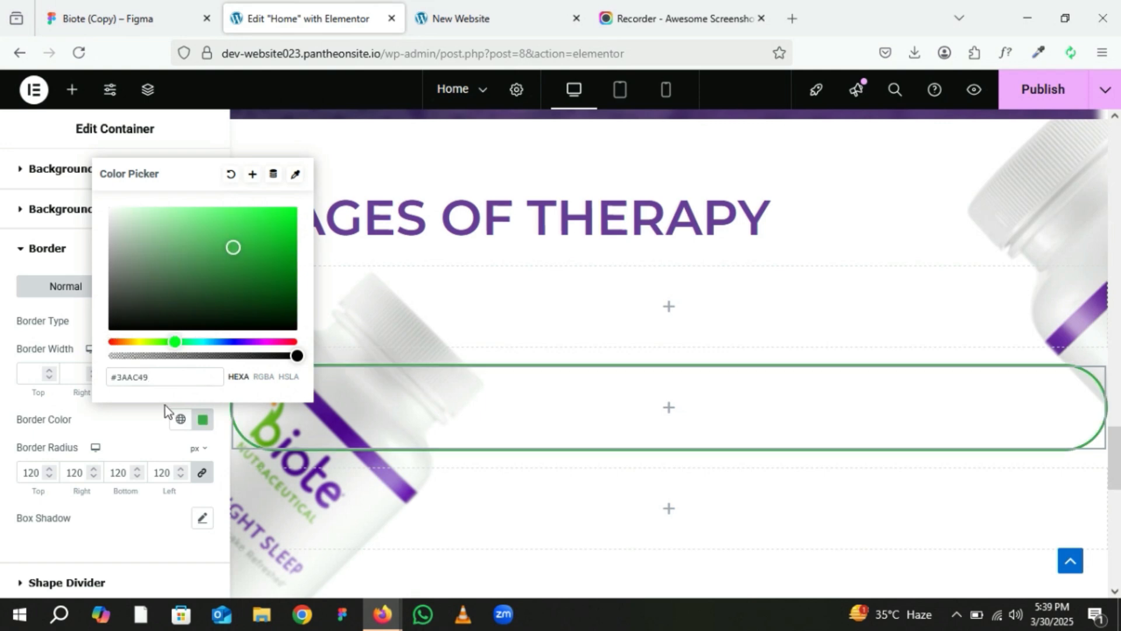
left_click(148, 415)
left_click(179, 370)
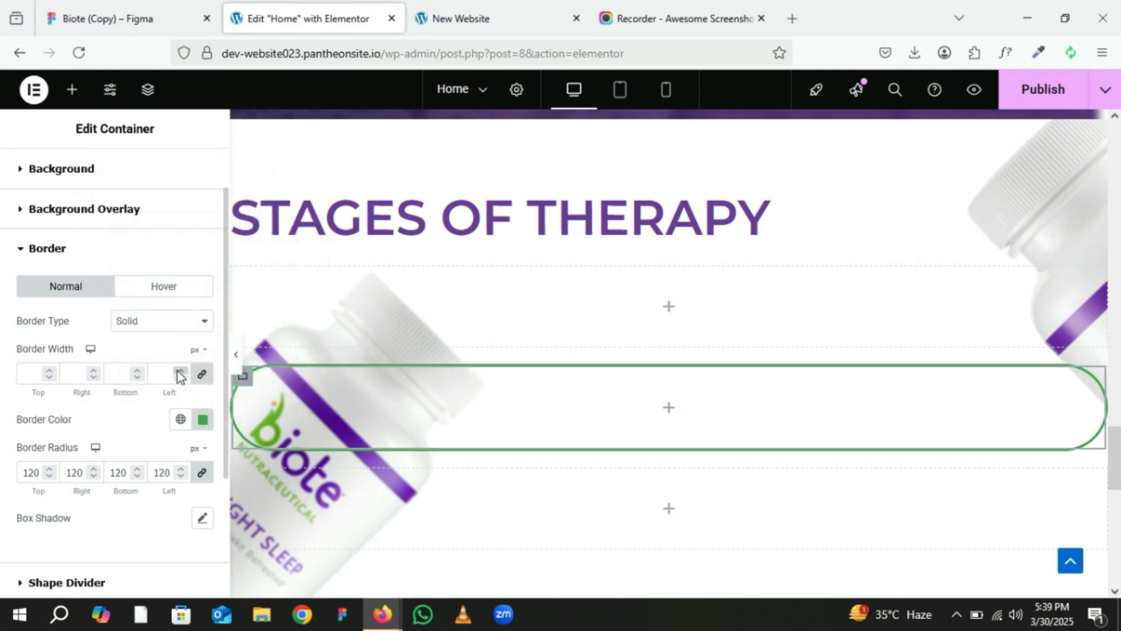
left_click(179, 371)
left_click(179, 371)
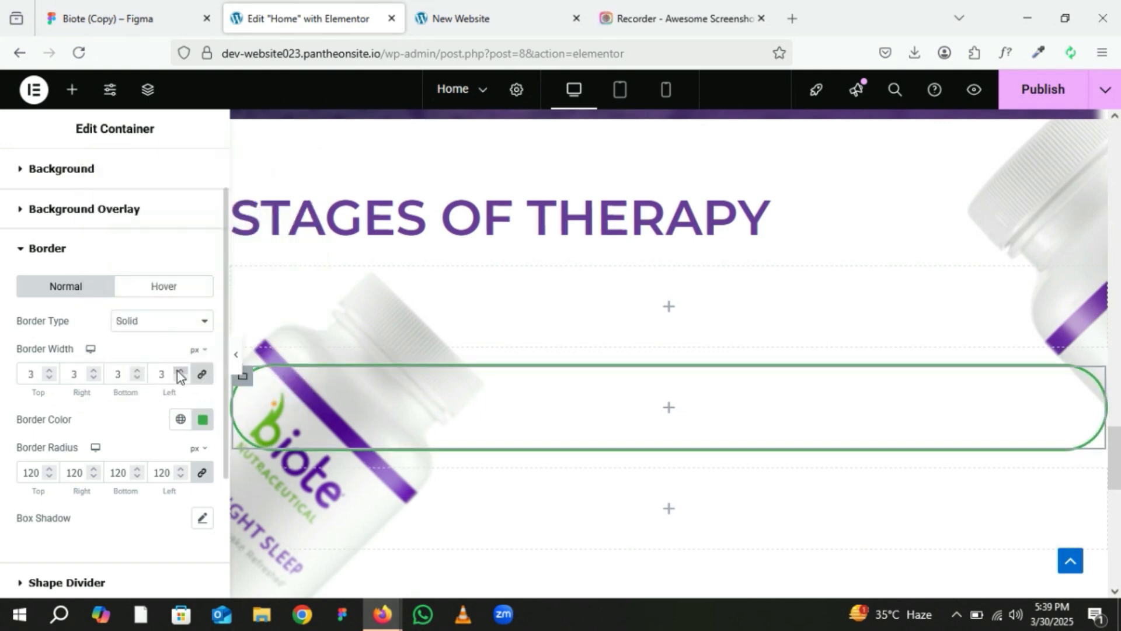
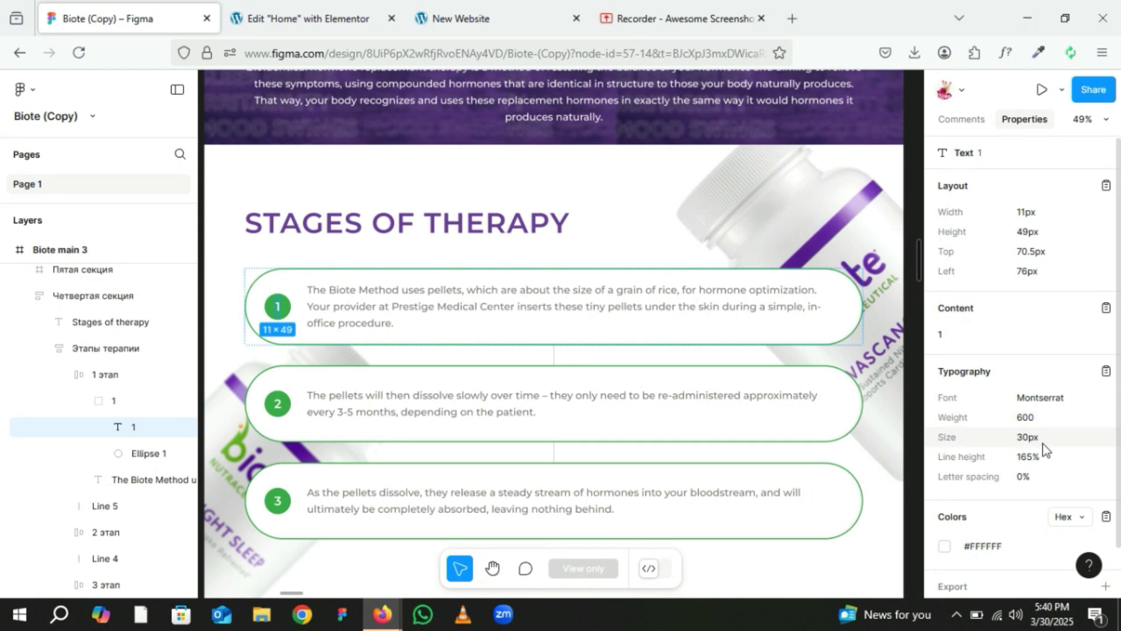
Check the stage number's typography in the Figma design, and in Elementor left-align the number heading and apply the global Montserrat font.
scroll(1044, 446, "down", 1)
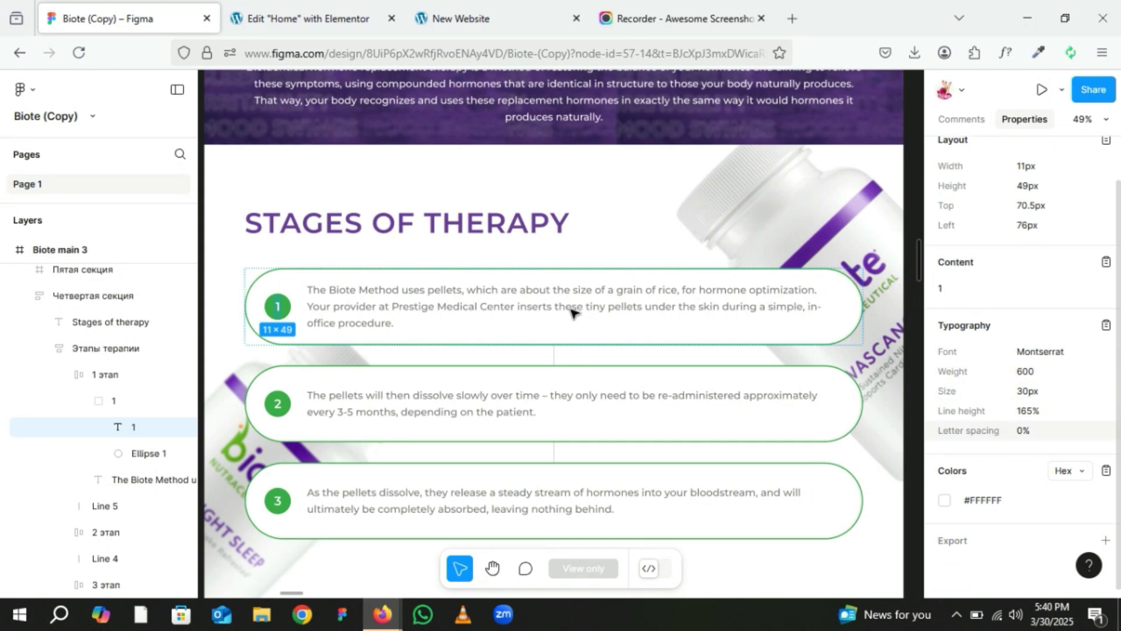
left_click(279, 13)
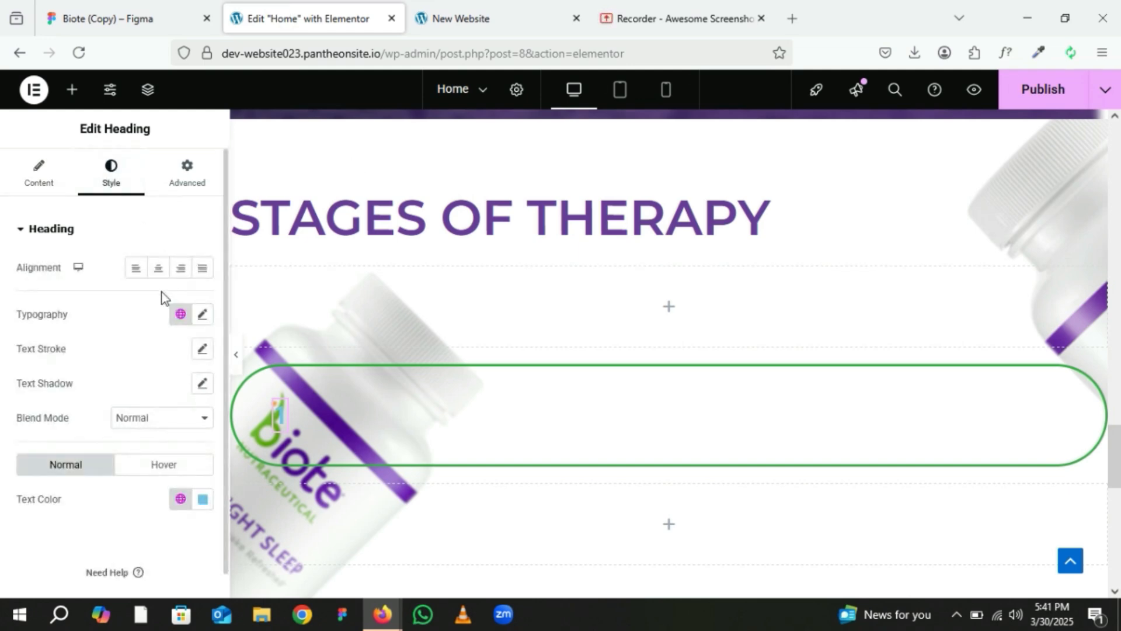
left_click(135, 268)
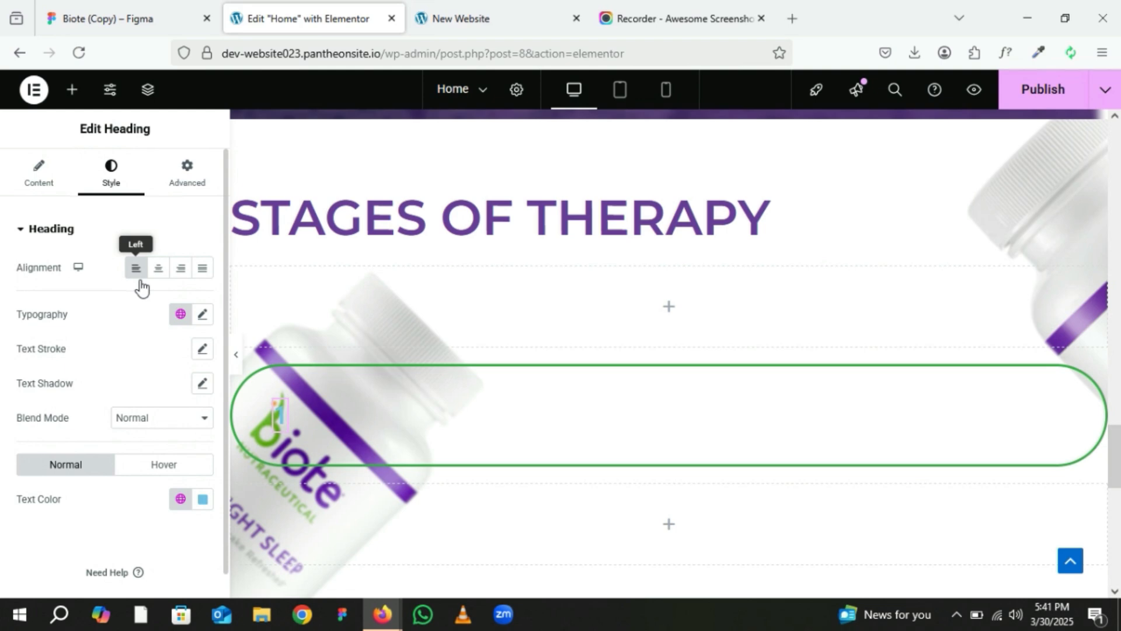
left_click(180, 318)
left_click(79, 519)
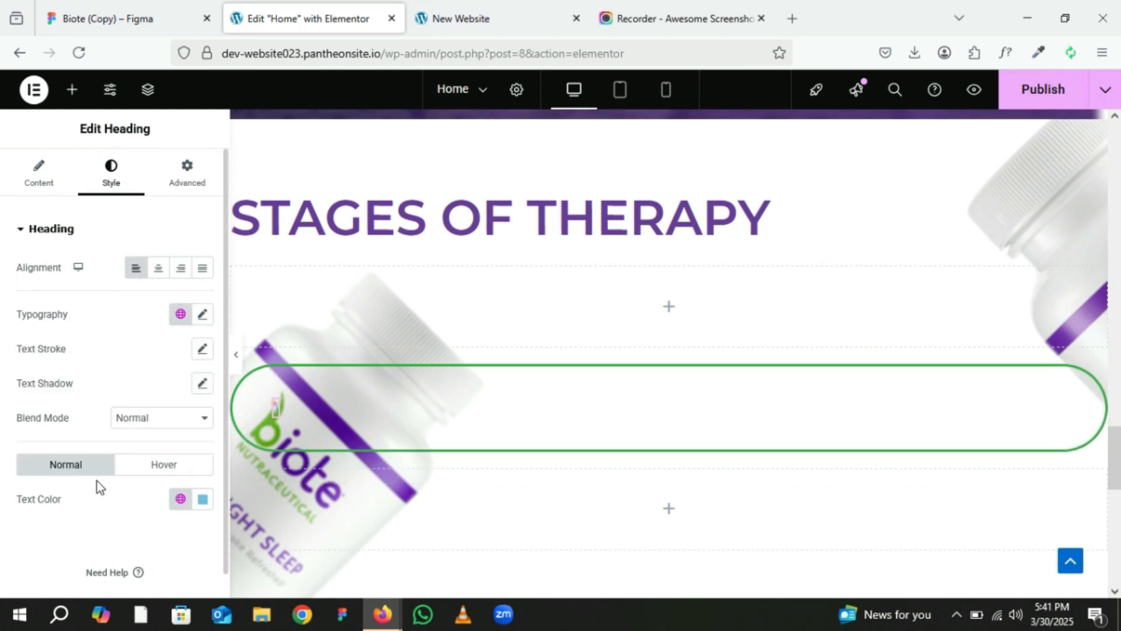
Set the number heading's font size to 30 px and its weight to 600 (Semi Bold).
left_click(202, 319)
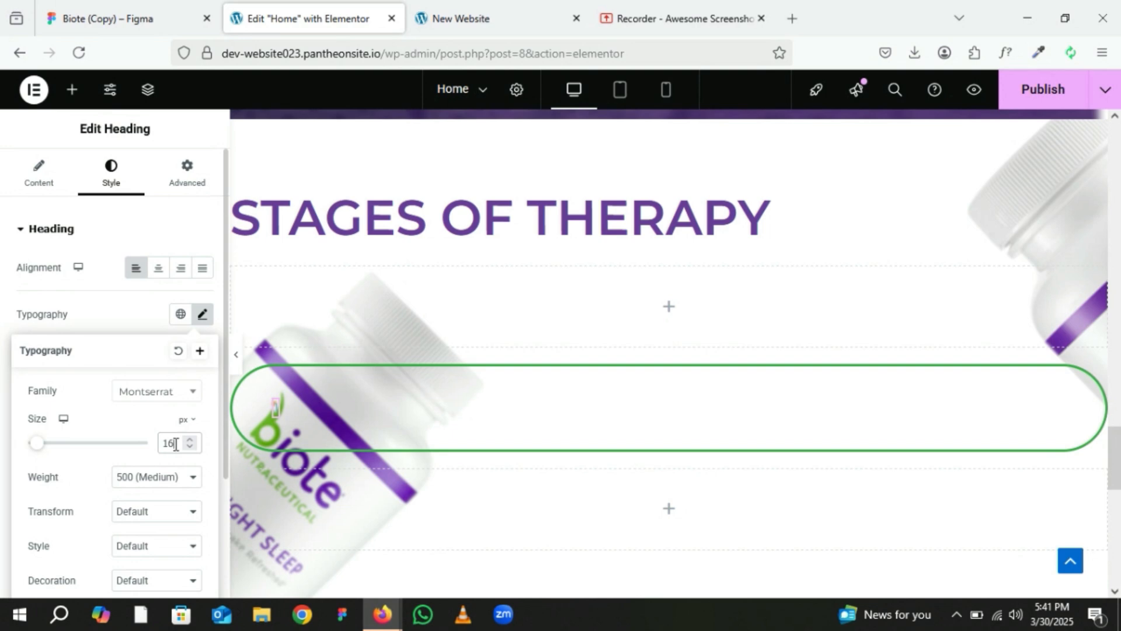
key("BackSpace")
key("BackSpace")
type("30")
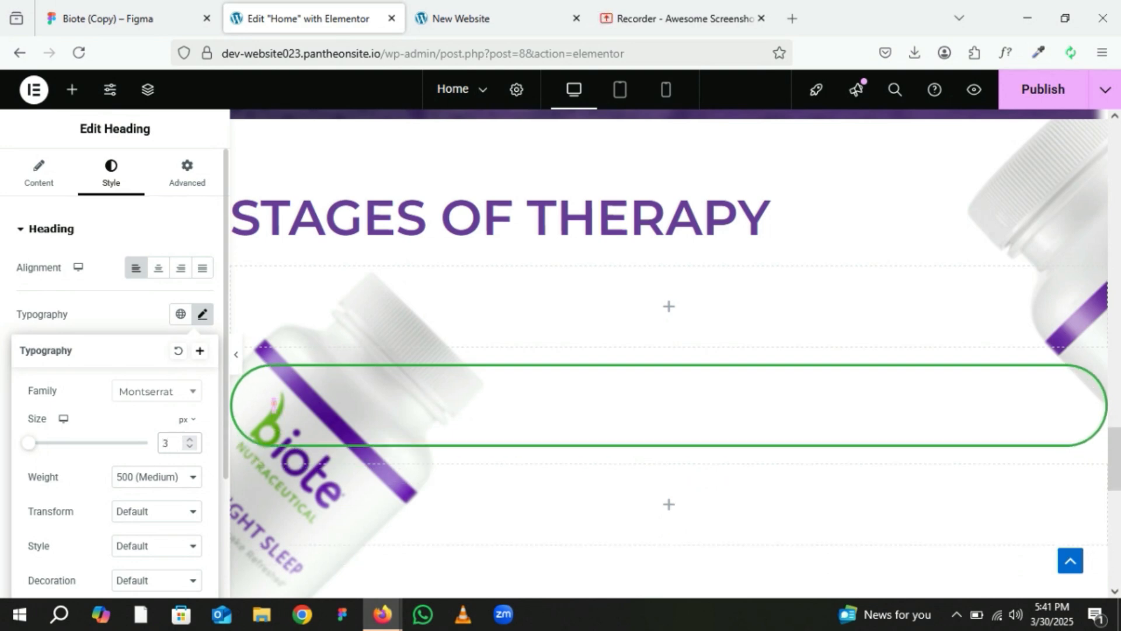
left_click(169, 478)
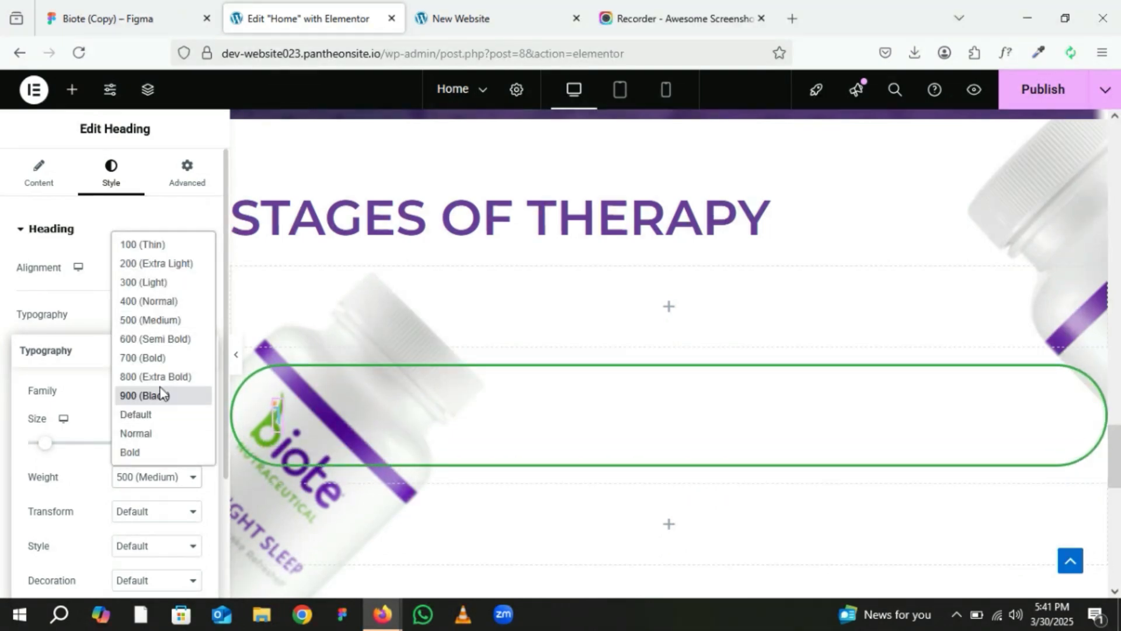
left_click(149, 346)
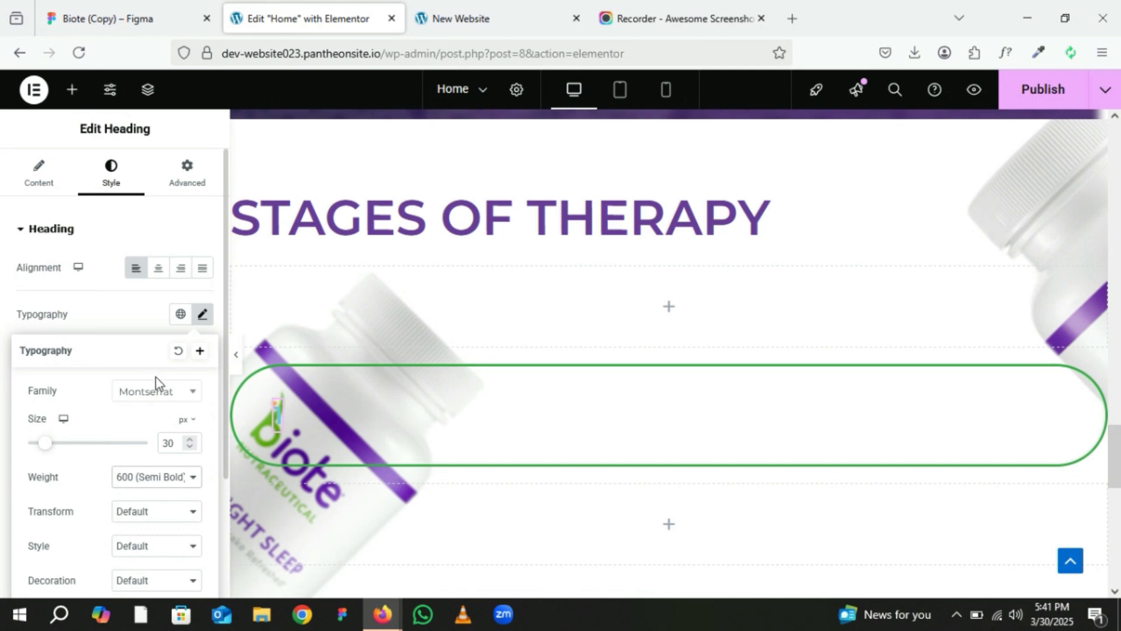
left_click(119, 324)
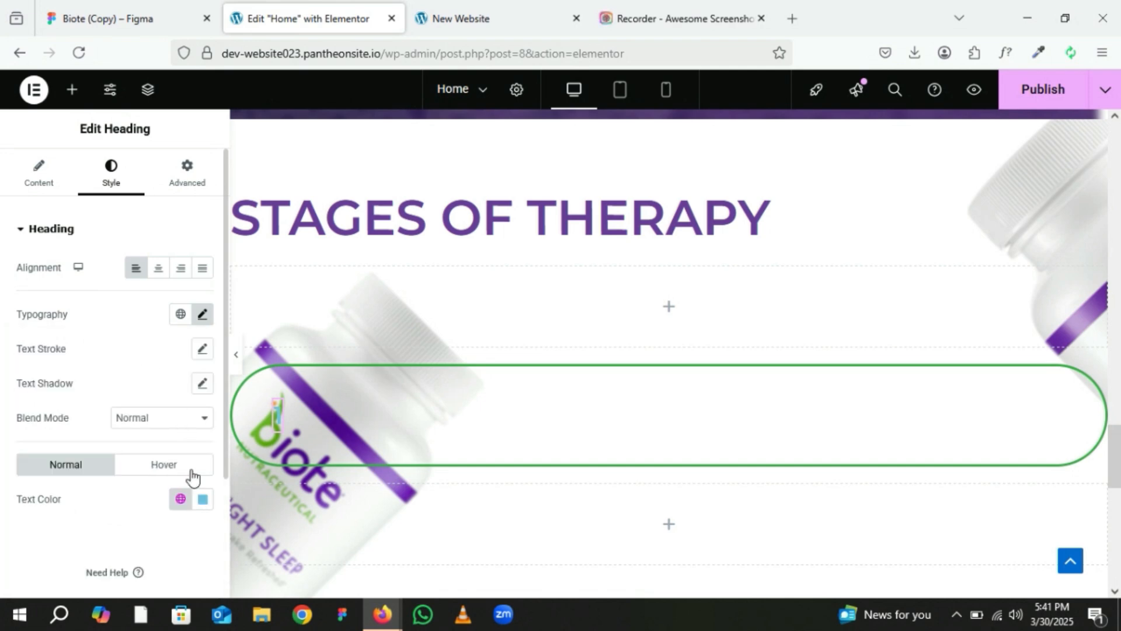
Set the number heading's text color to white, #FFFFFF.
left_click(202, 499)
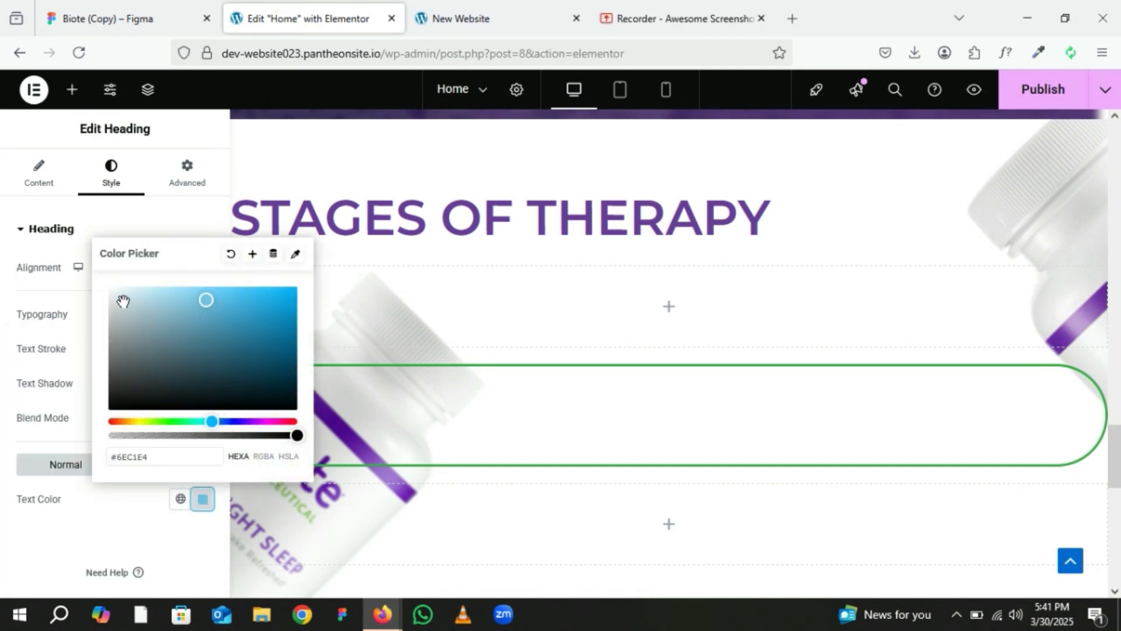
left_click_drag(120, 303, 94, 273)
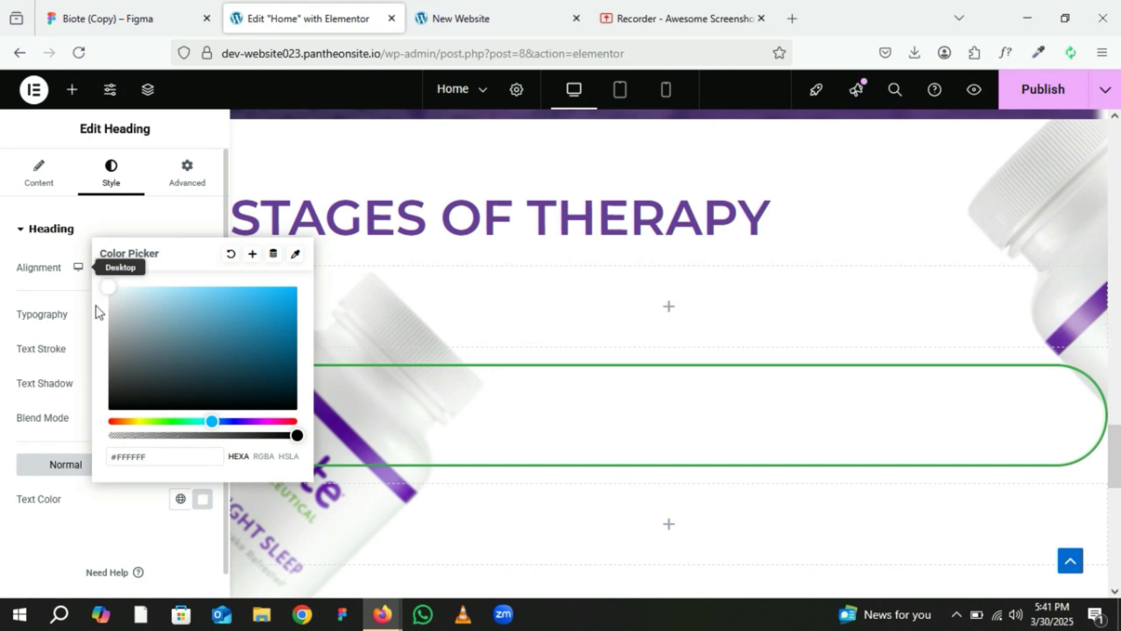
left_click(100, 516)
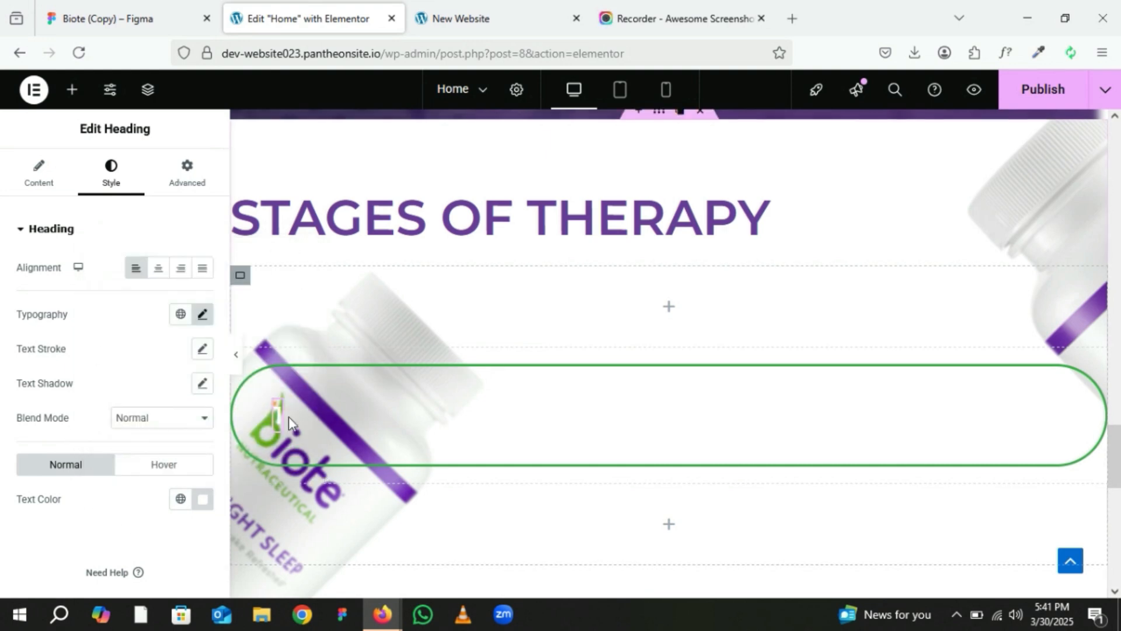
Give the bordered card container a Classic background using the white global color.
left_click(243, 376)
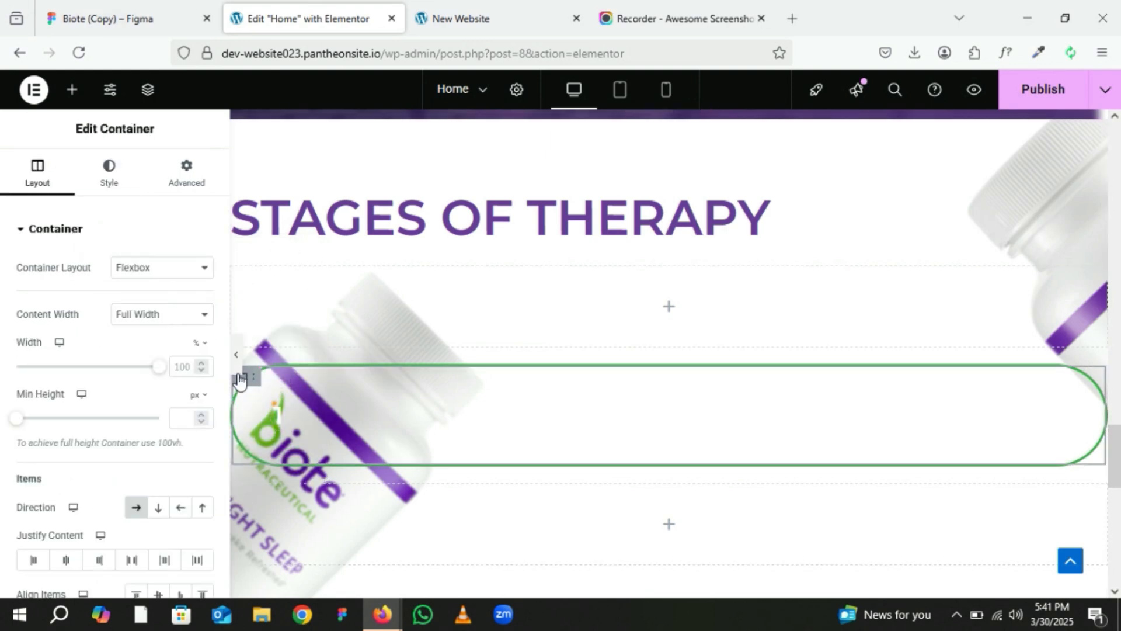
left_click(109, 172)
left_click(137, 303)
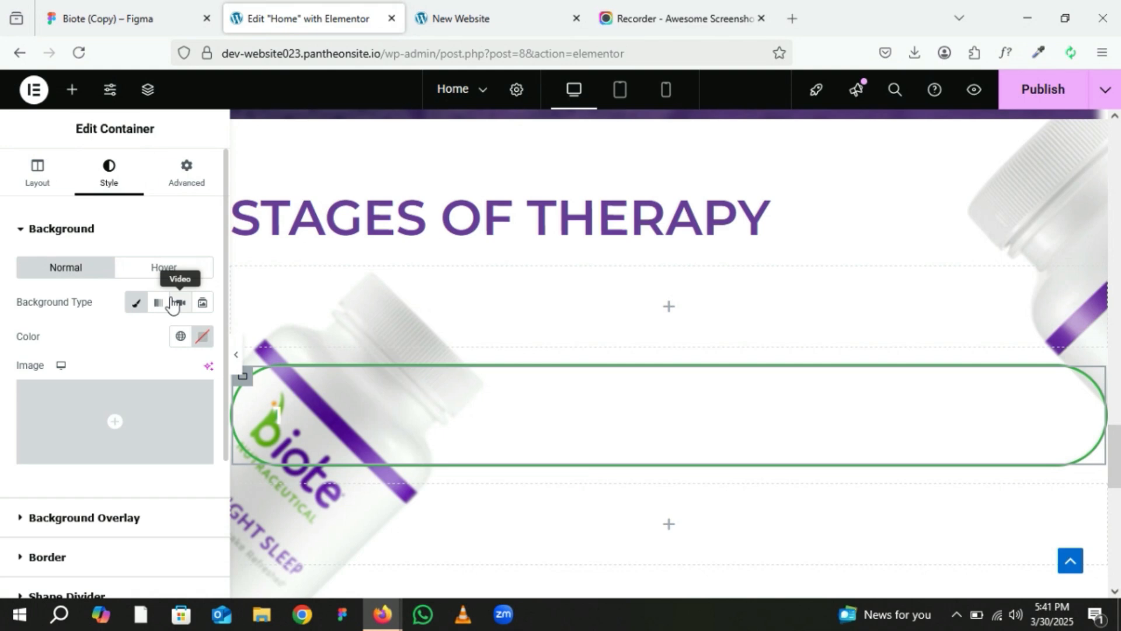
left_click(180, 336)
left_click(105, 279)
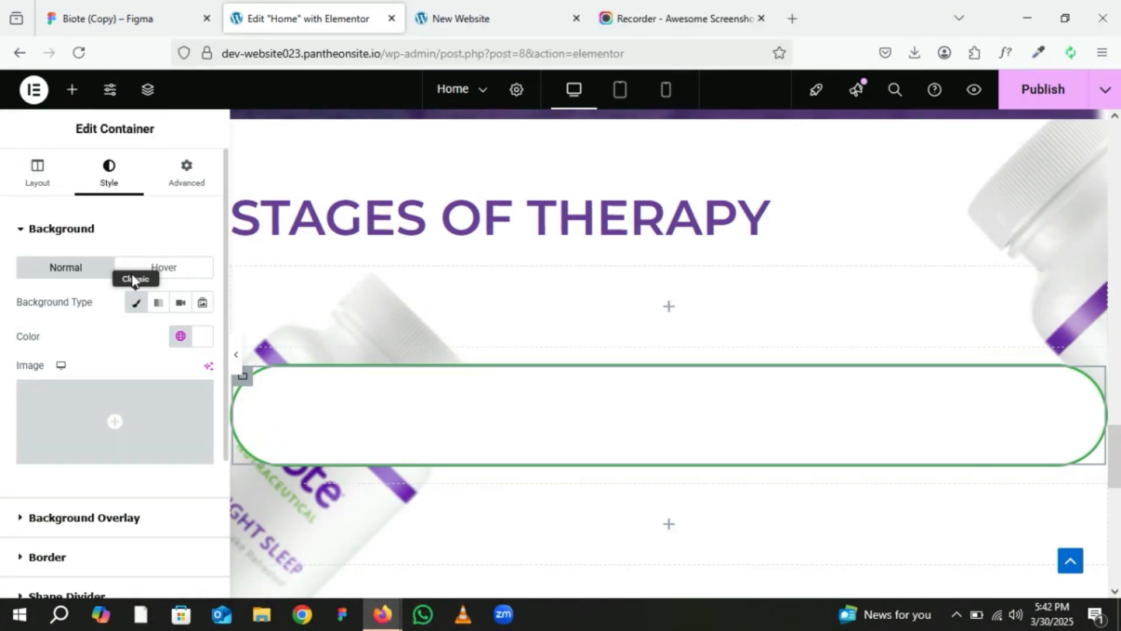
Give the number heading inside the card a Classic background in the copied green color.
left_click(274, 413)
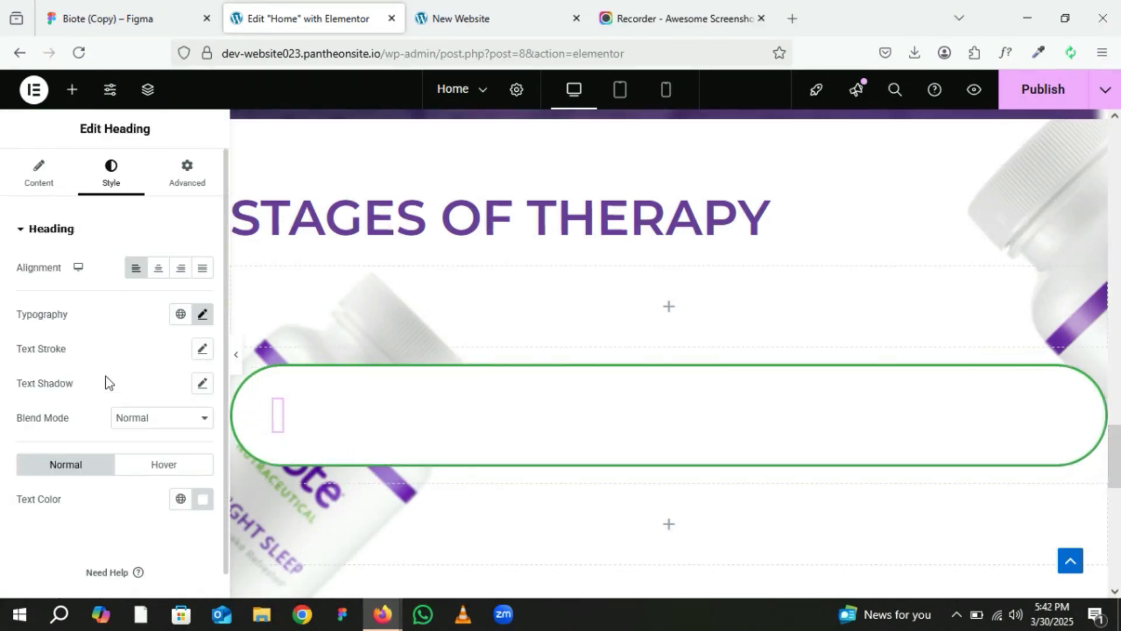
left_click(188, 184)
scroll(175, 390, "down", 10)
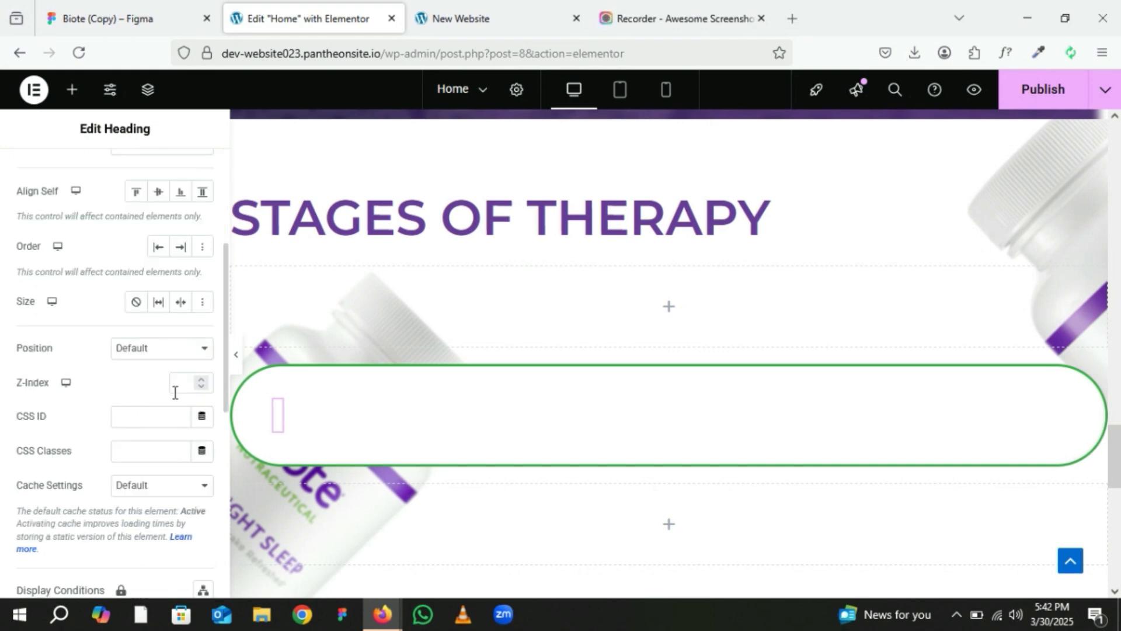
left_click(61, 482)
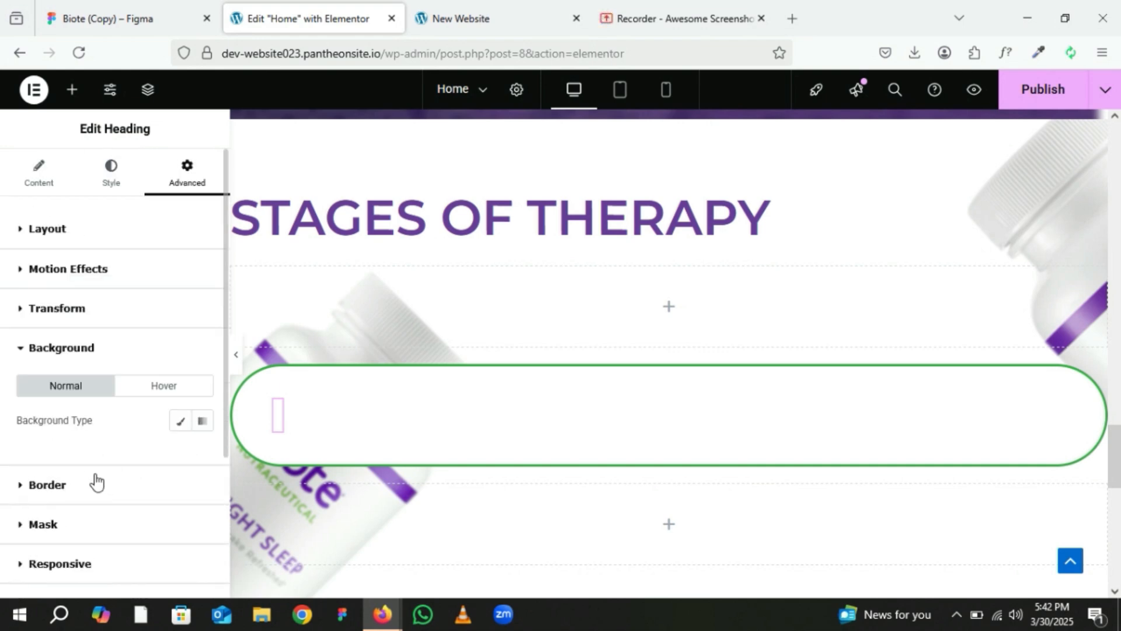
left_click(183, 429)
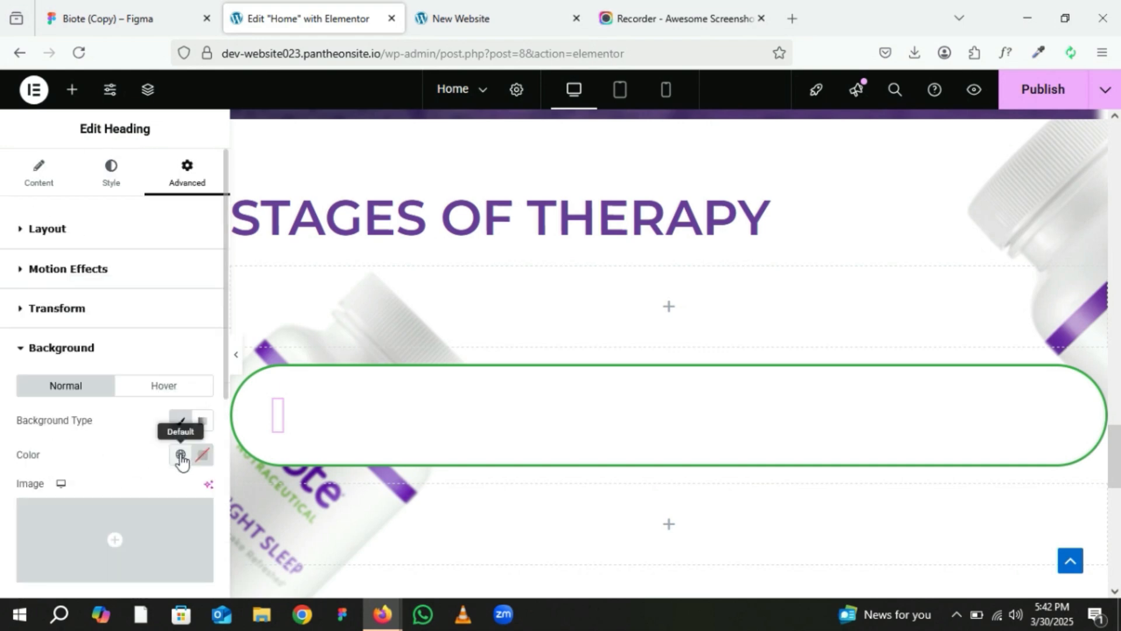
left_click(201, 457)
left_click(162, 409)
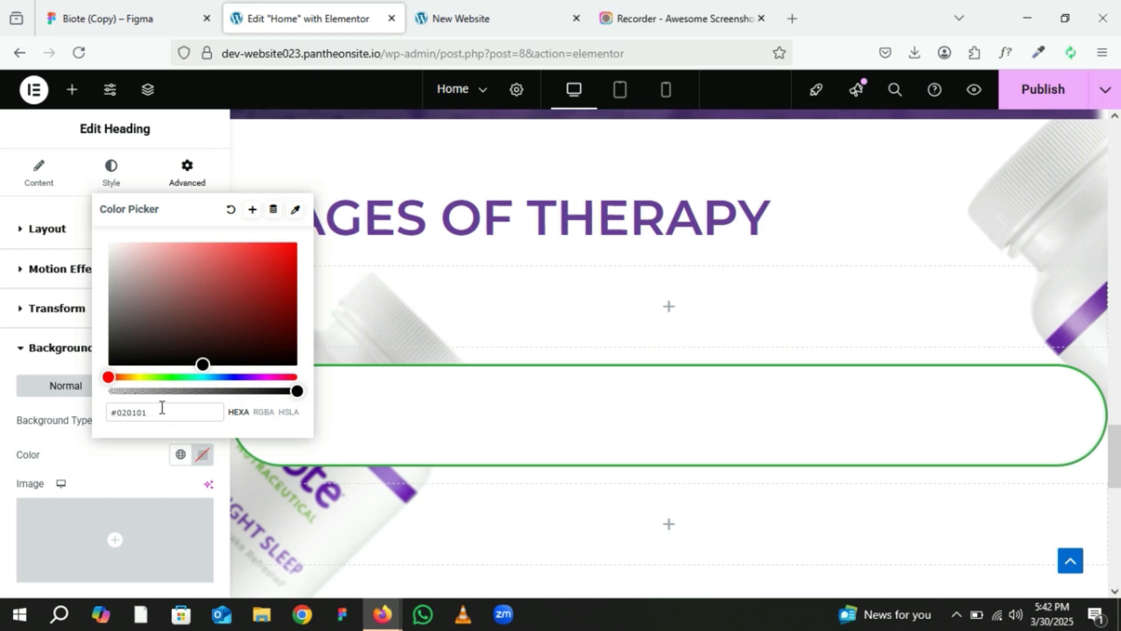
left_click_drag(162, 409, 88, 403)
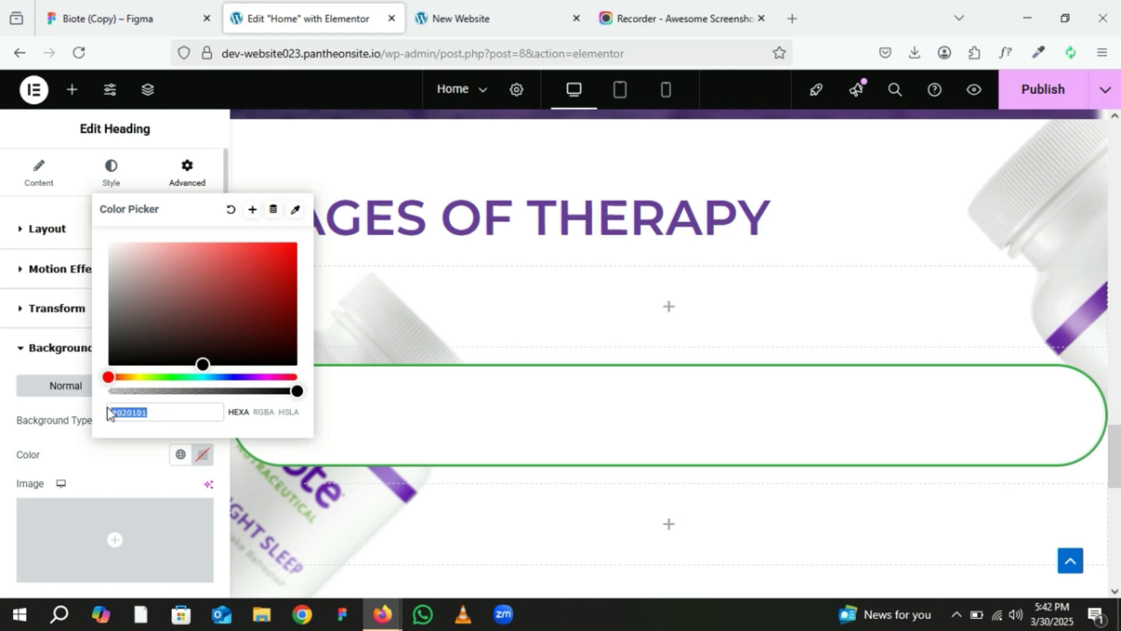
key("ctrl+v")
left_click(122, 449)
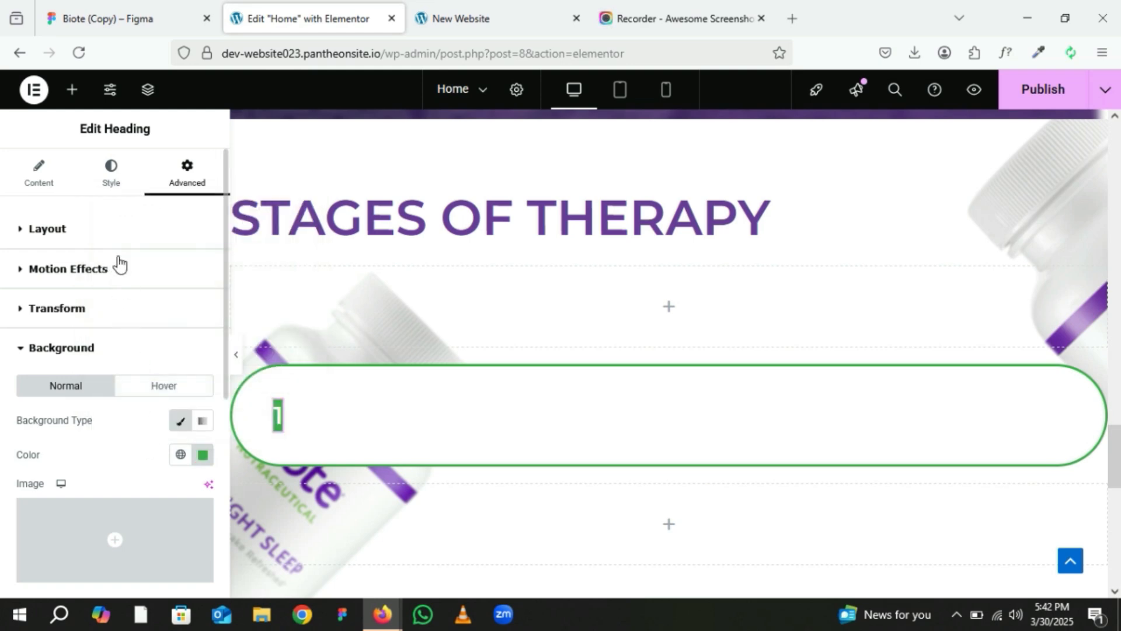
Try a left padding of 49 px on the number heading, and replace it with linked padding of 20 px on all sides.
left_click(81, 237)
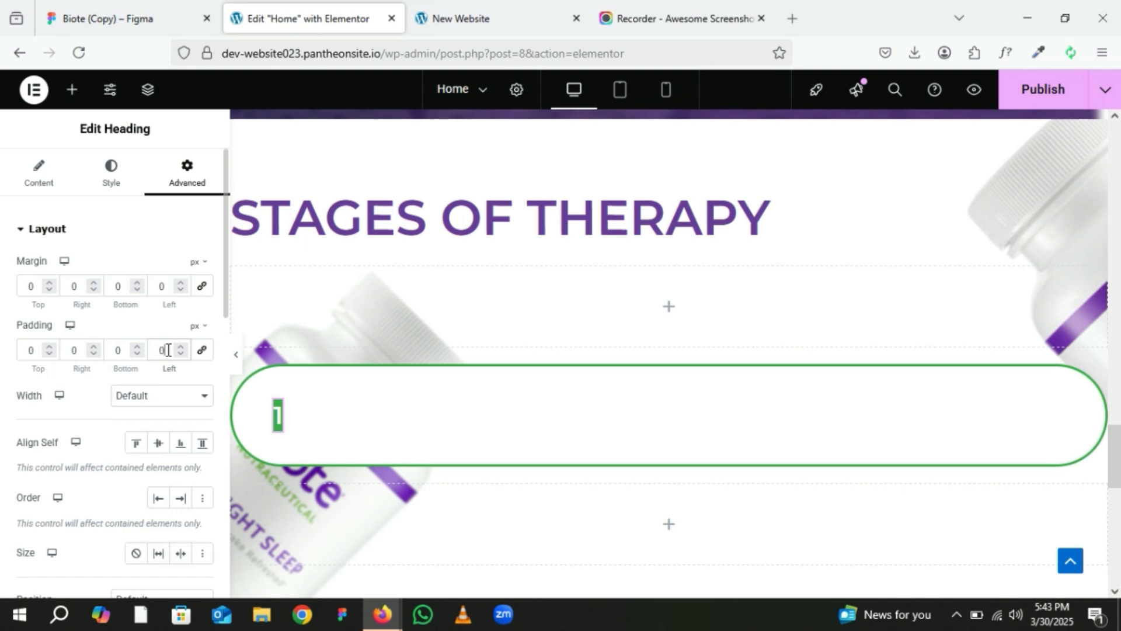
type("49")
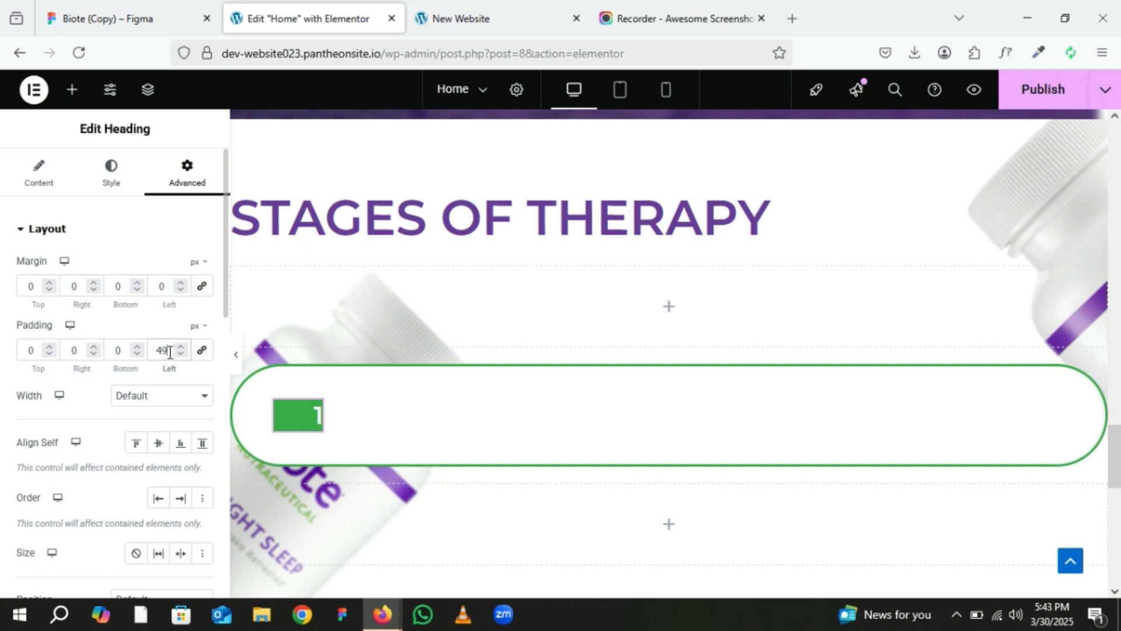
left_click(201, 349)
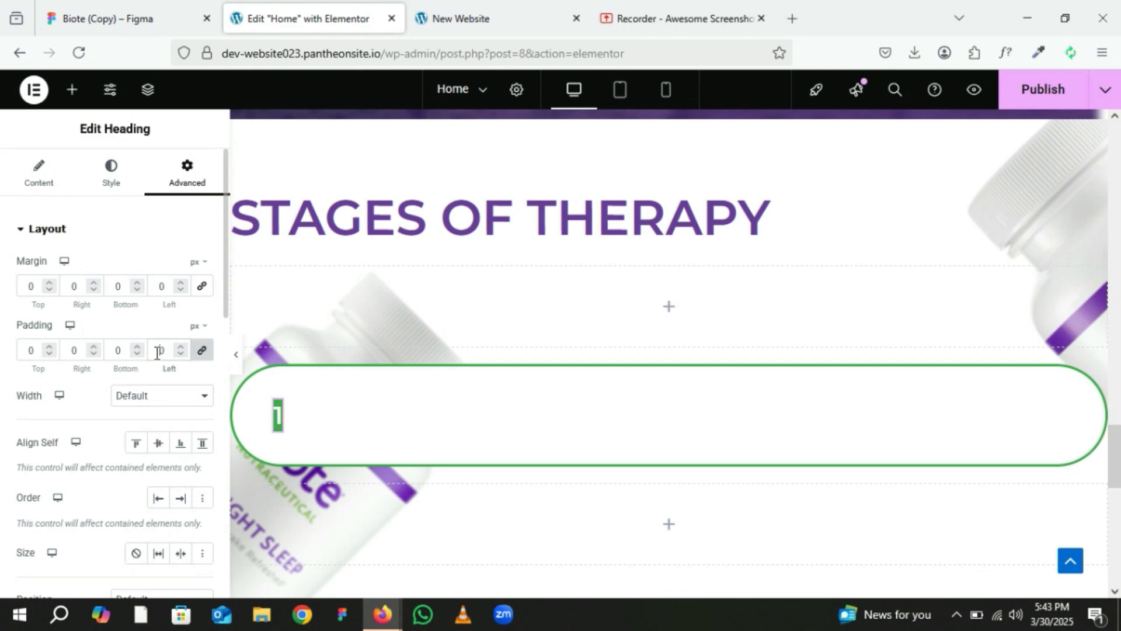
type("20")
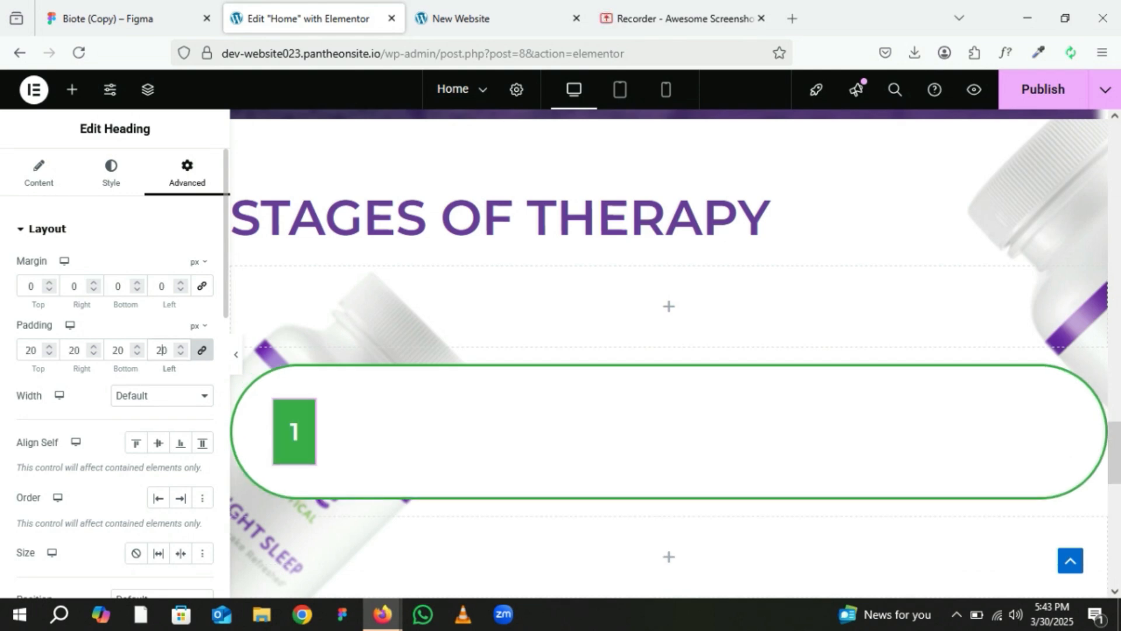
Try a border radius of 50 px on the number heading, and replace it with 50% on all corners.
scroll(138, 422, "down", 10)
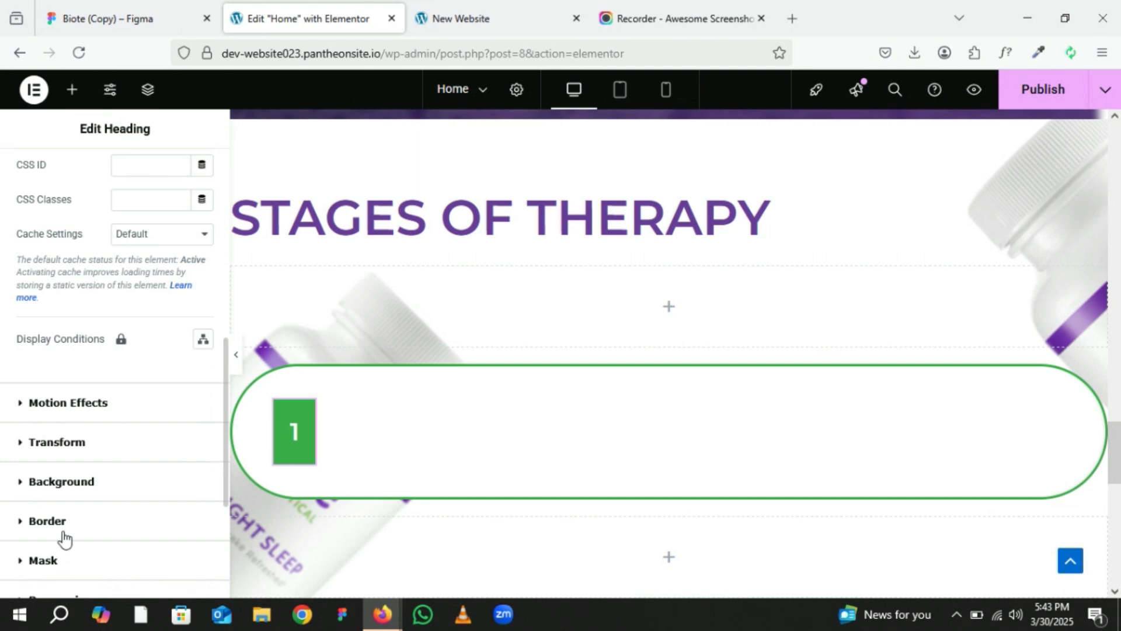
left_click(64, 538)
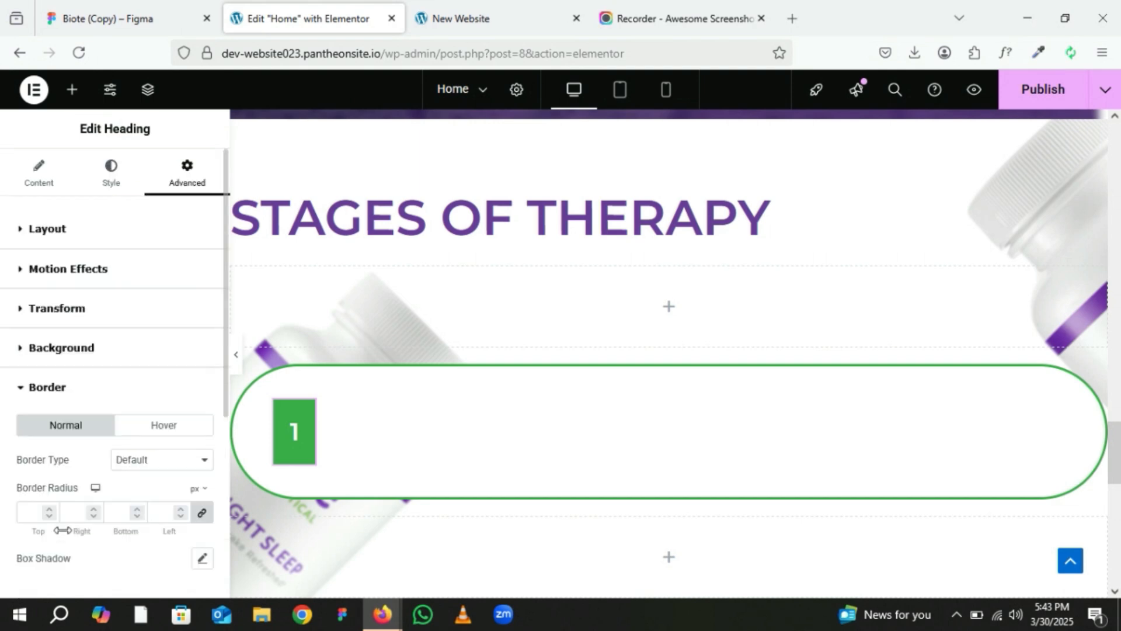
left_click(129, 505)
type("50")
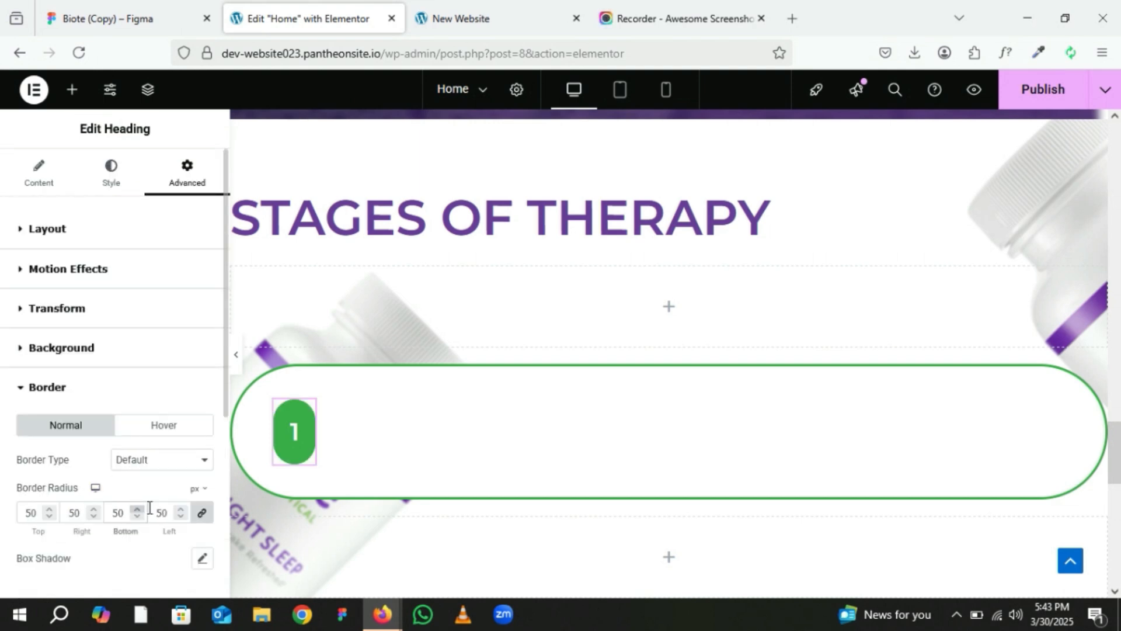
left_click(199, 493)
left_click(193, 513)
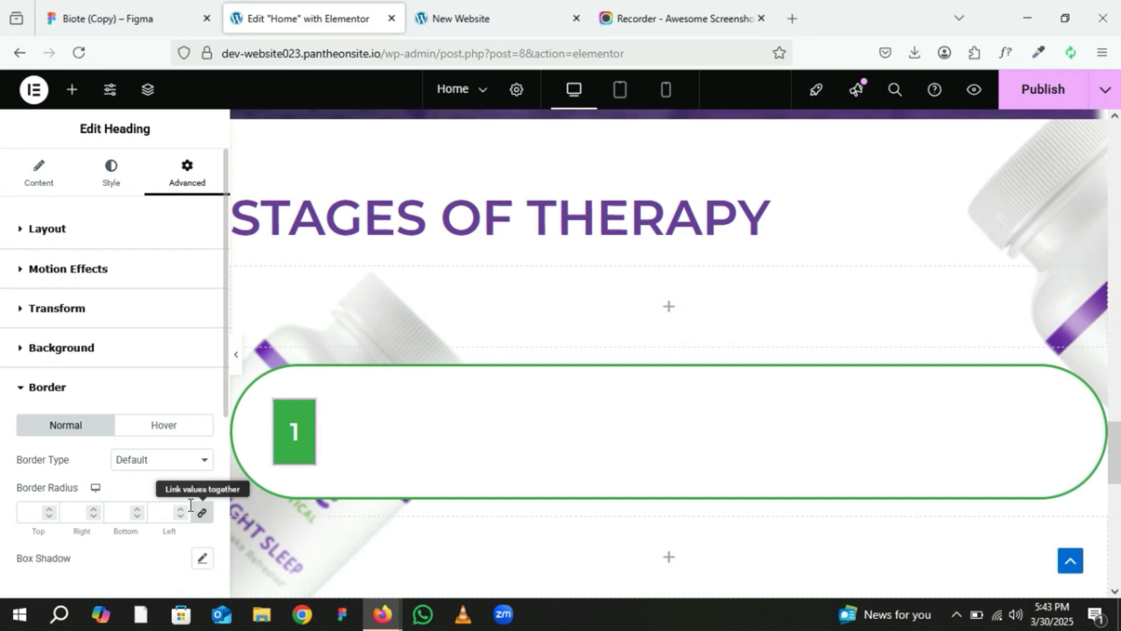
left_click(112, 510)
type("50")
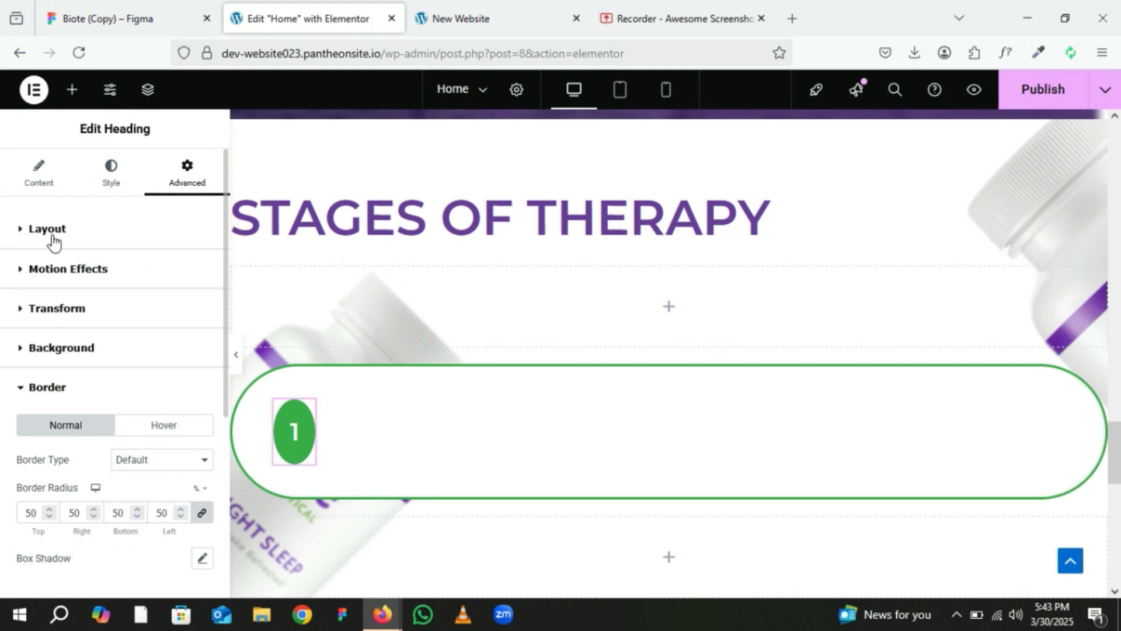
Set the number heading's left and right padding to 30 px each.
left_click(111, 229)
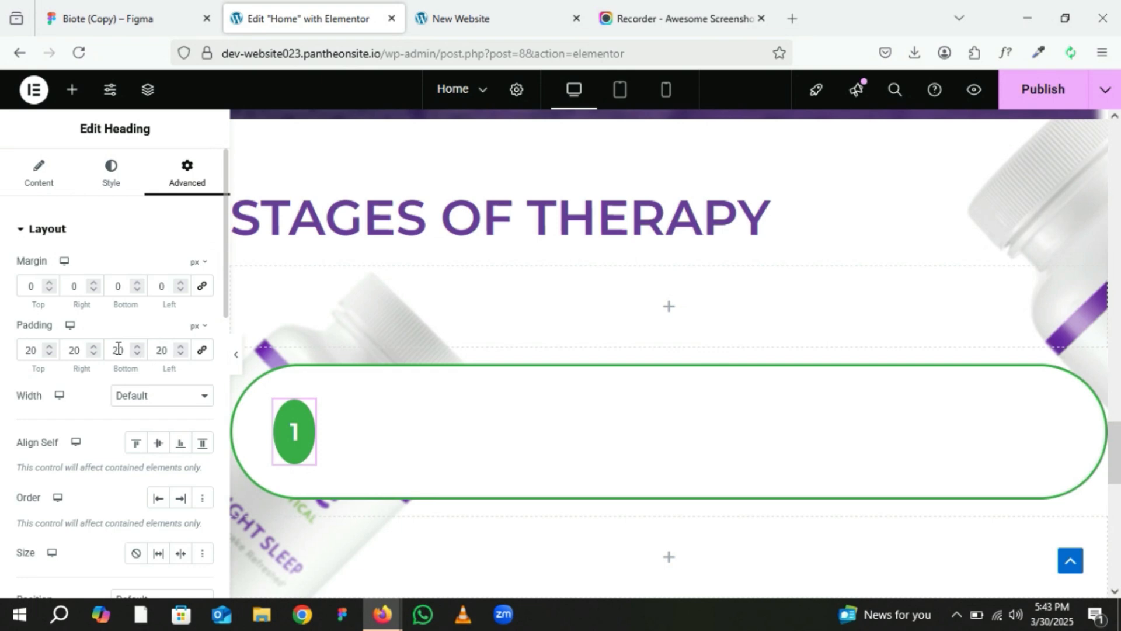
double_click(164, 348)
type("30")
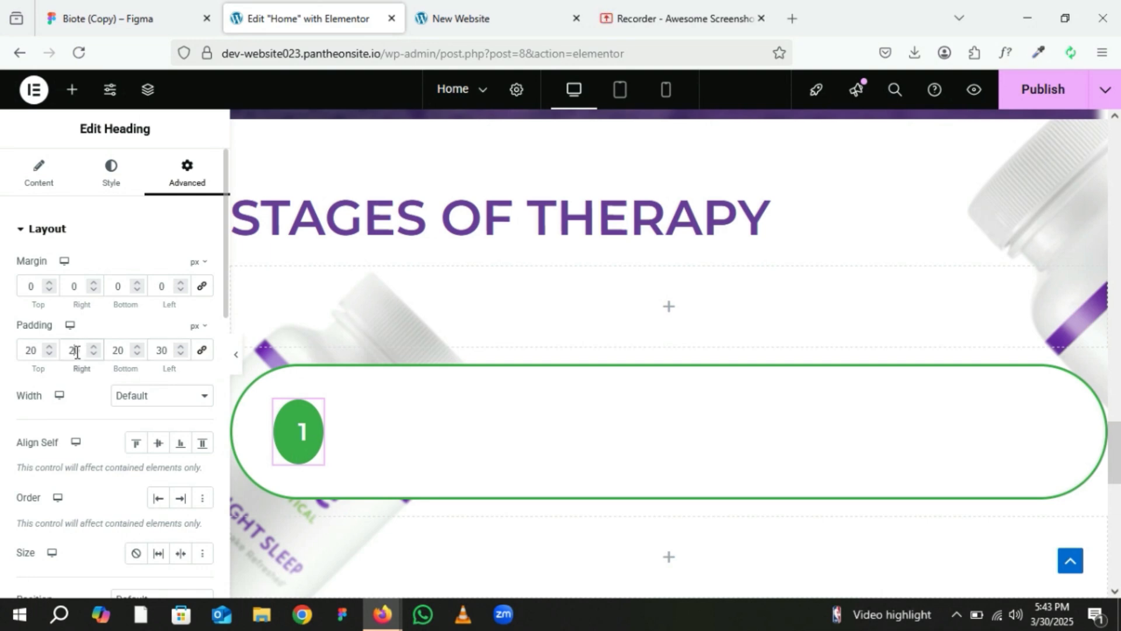
double_click(74, 349)
type("30")
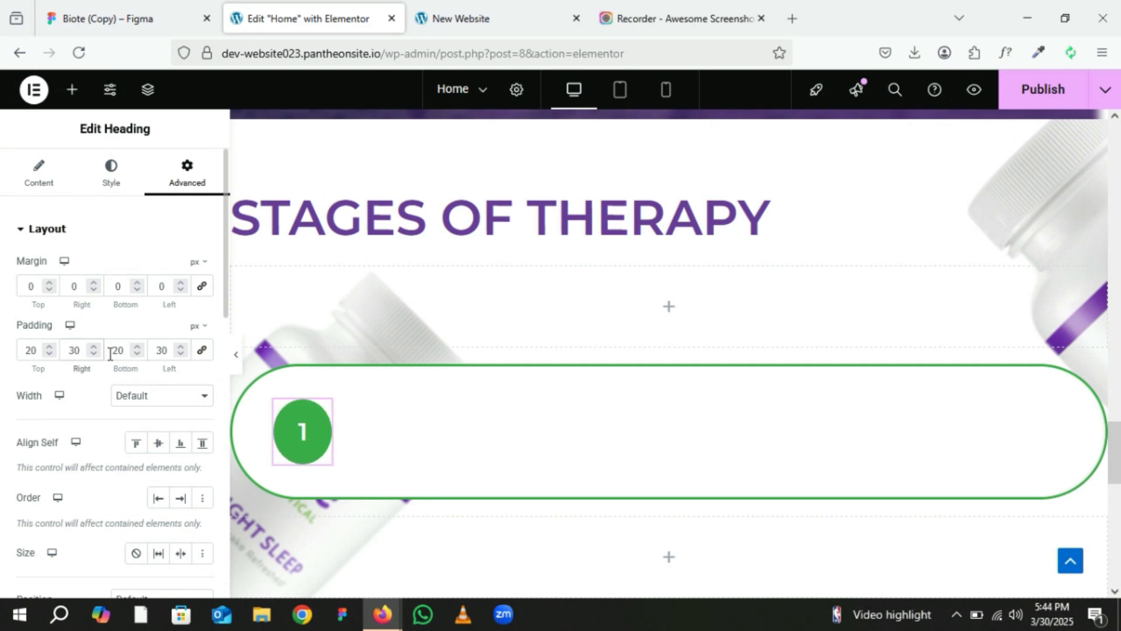
Reduce the number heading's top and bottom padding to 16 px each, and preview the round badge.
left_click(138, 354)
left_click(138, 354)
left_click(51, 354)
left_click(50, 354)
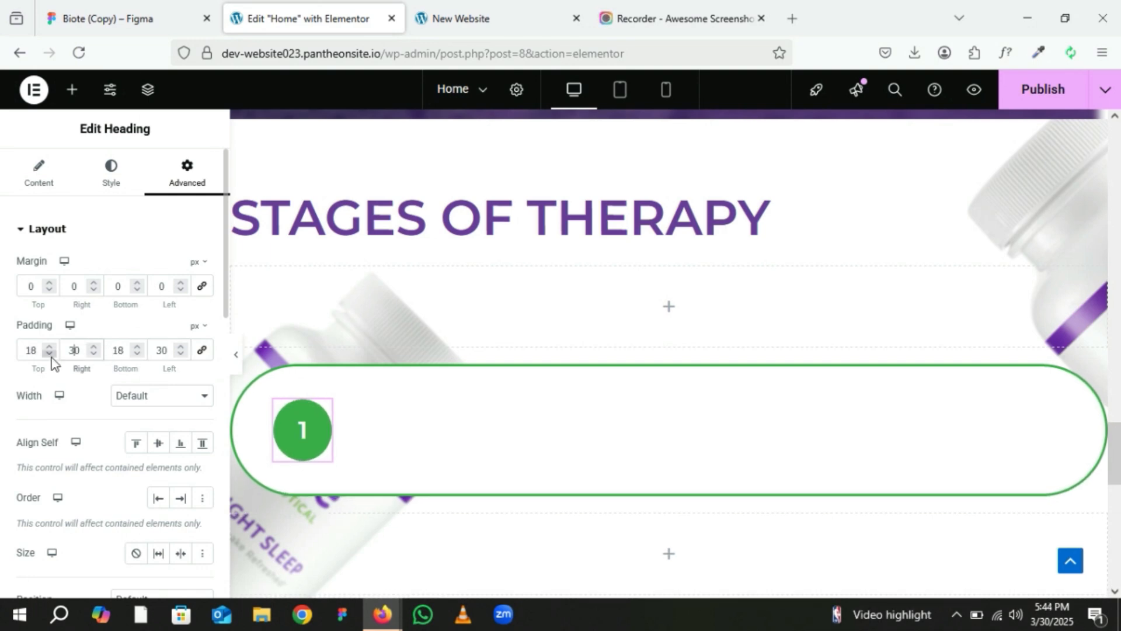
left_click(50, 354)
left_click(50, 355)
left_click(235, 355)
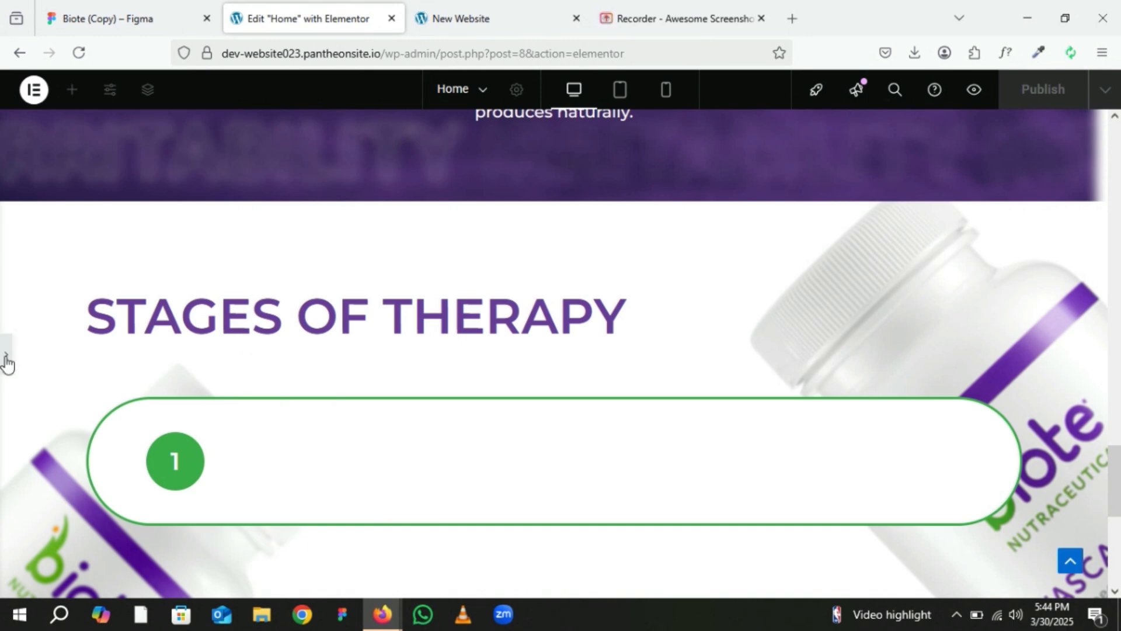
key("ctrl+p")
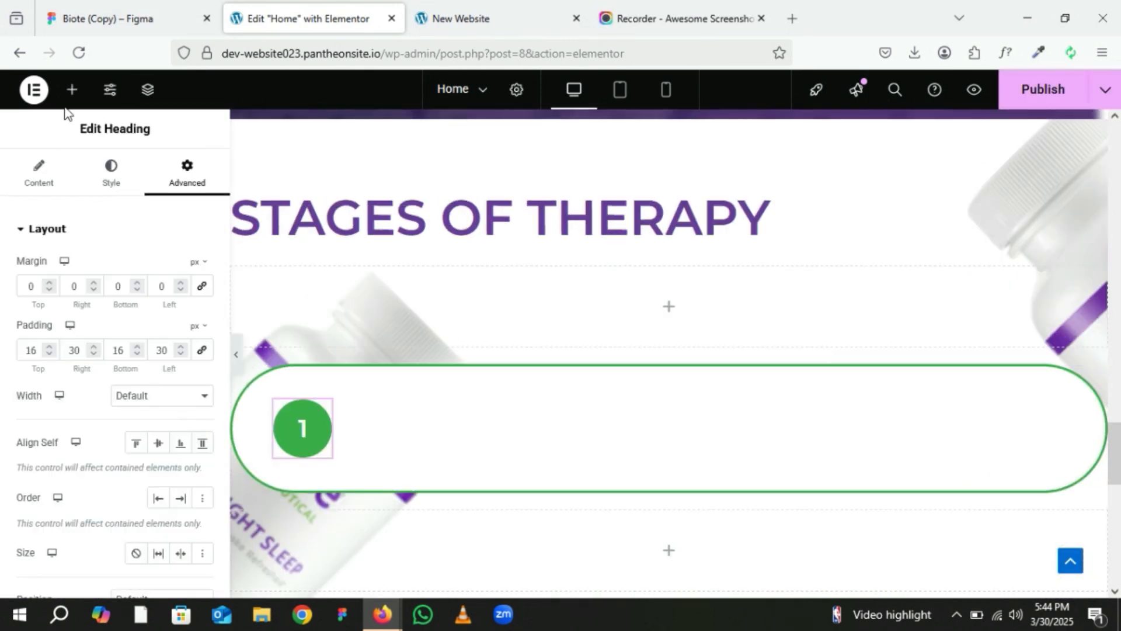
Add a Text Editor widget inside the bordered card, directly beside the green number badge.
left_click(75, 94)
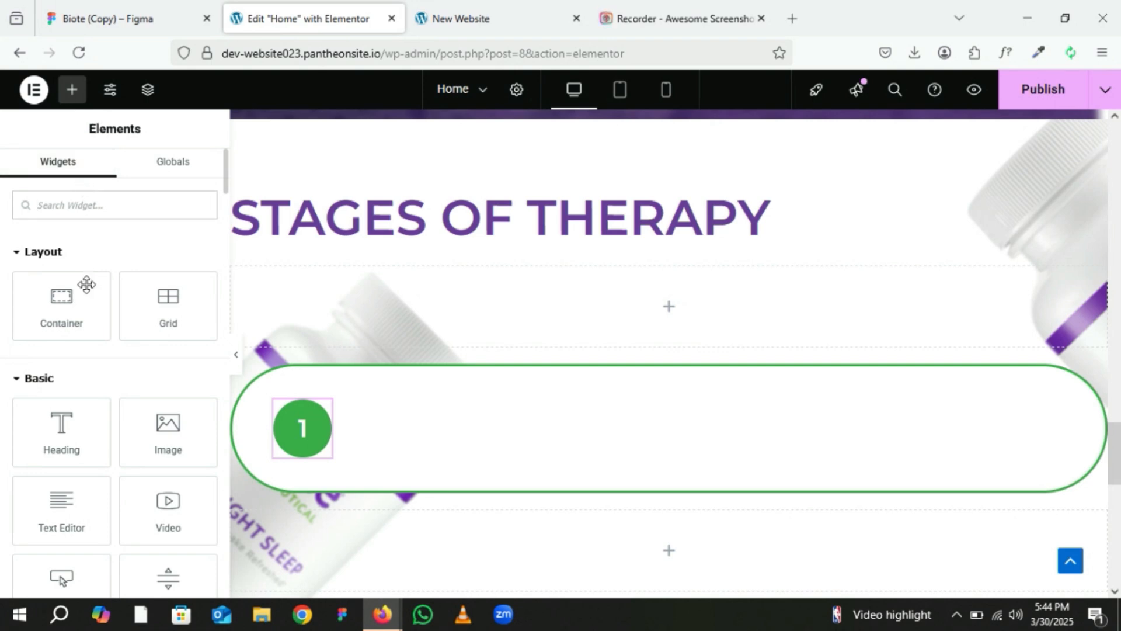
left_click_drag(61, 496, 343, 452)
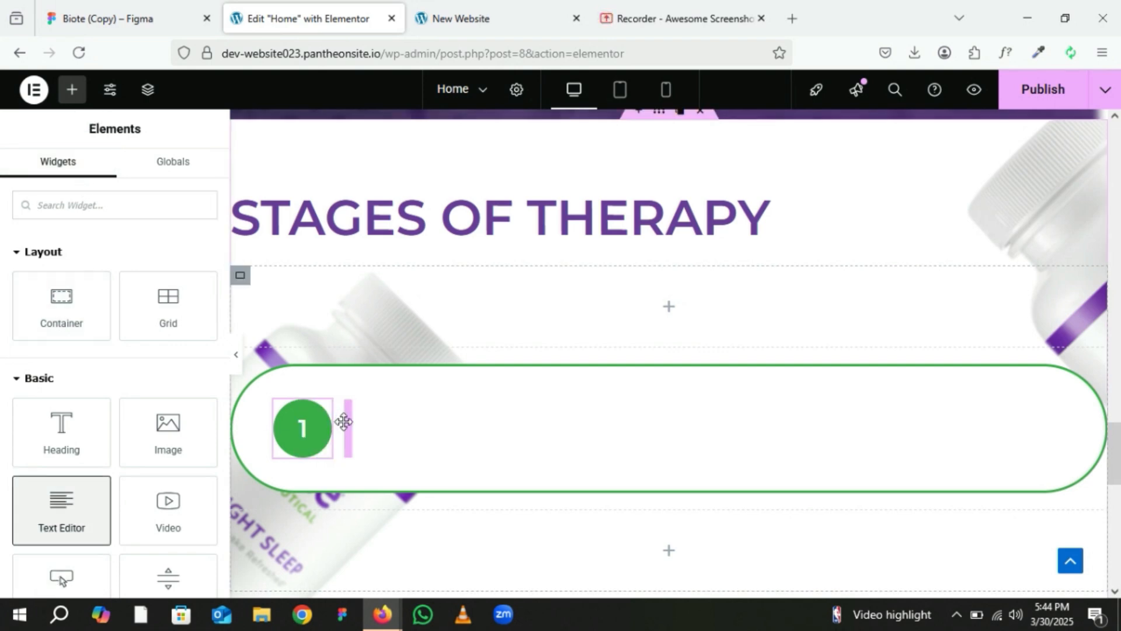
left_click_drag(1095, 525, 383, 413)
left_click_drag(1097, 522, 289, 427)
left_click_drag(1040, 410, 272, 419)
left_click_drag(1096, 506, 281, 408)
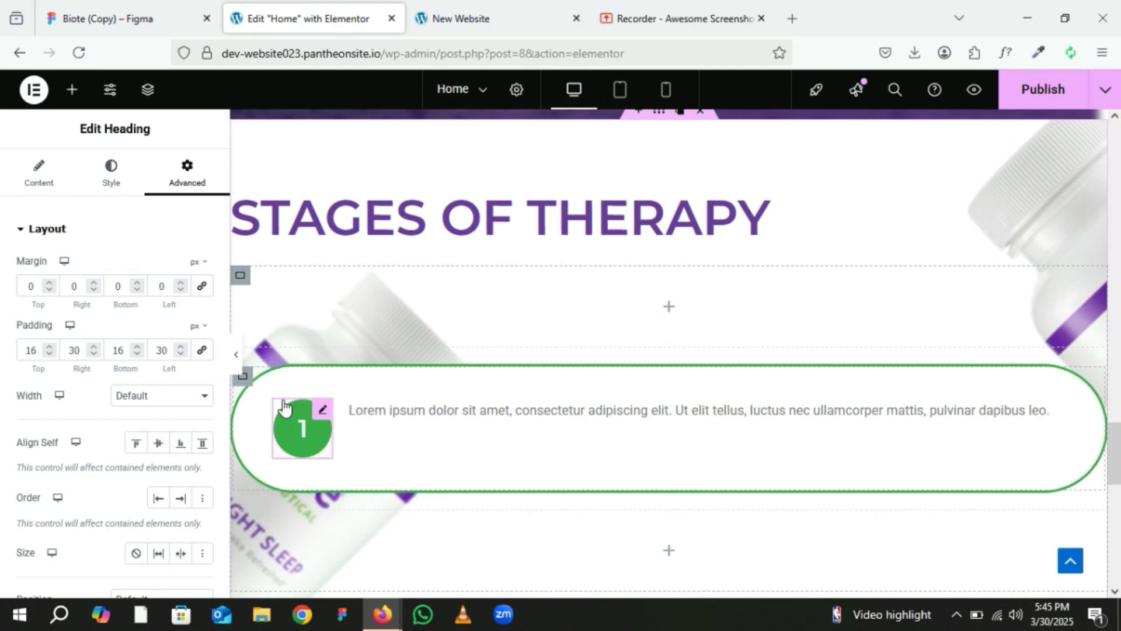
Copy the stage 1 paragraph from the Figma design and replace the card's placeholder text in Elementor with it.
left_click(125, 7)
left_click(455, 301)
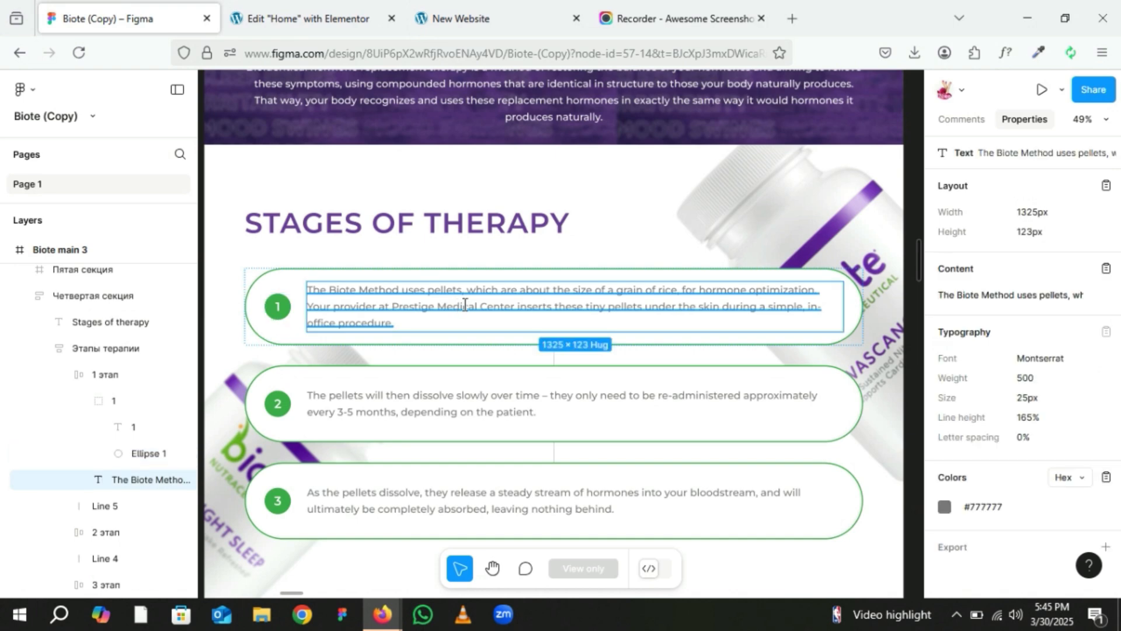
left_click(1106, 269)
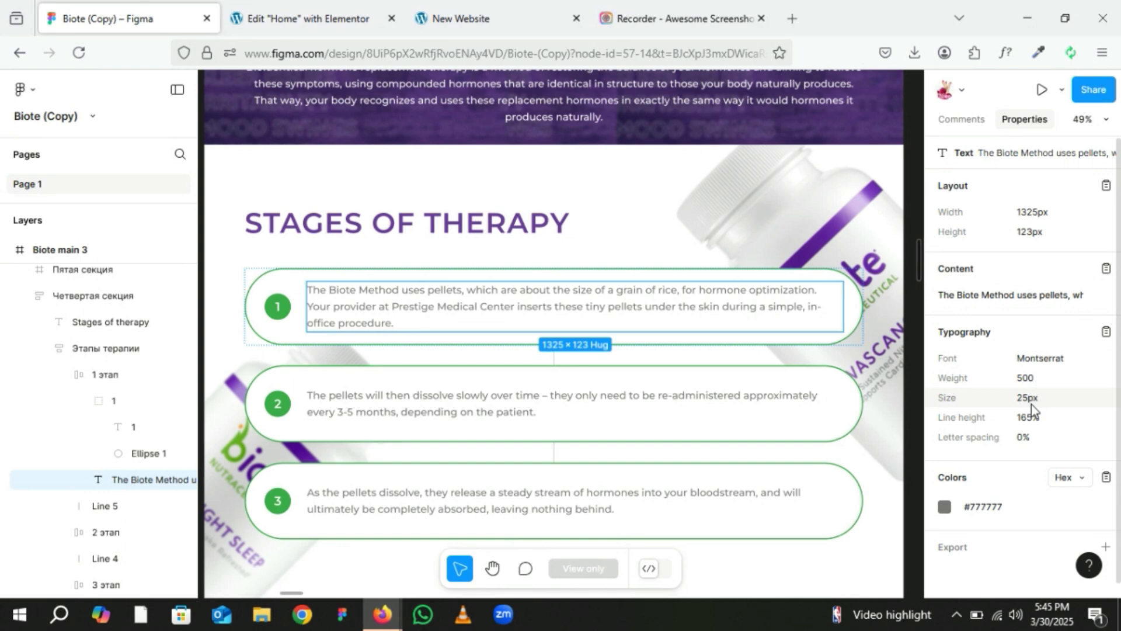
left_click(320, 8)
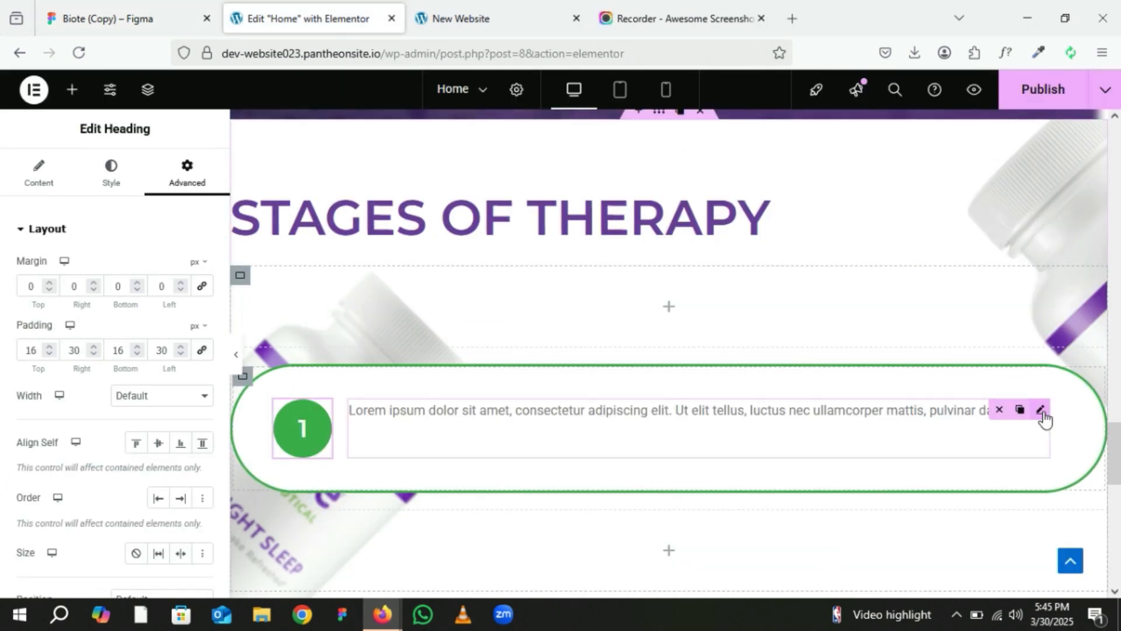
left_click(1042, 411)
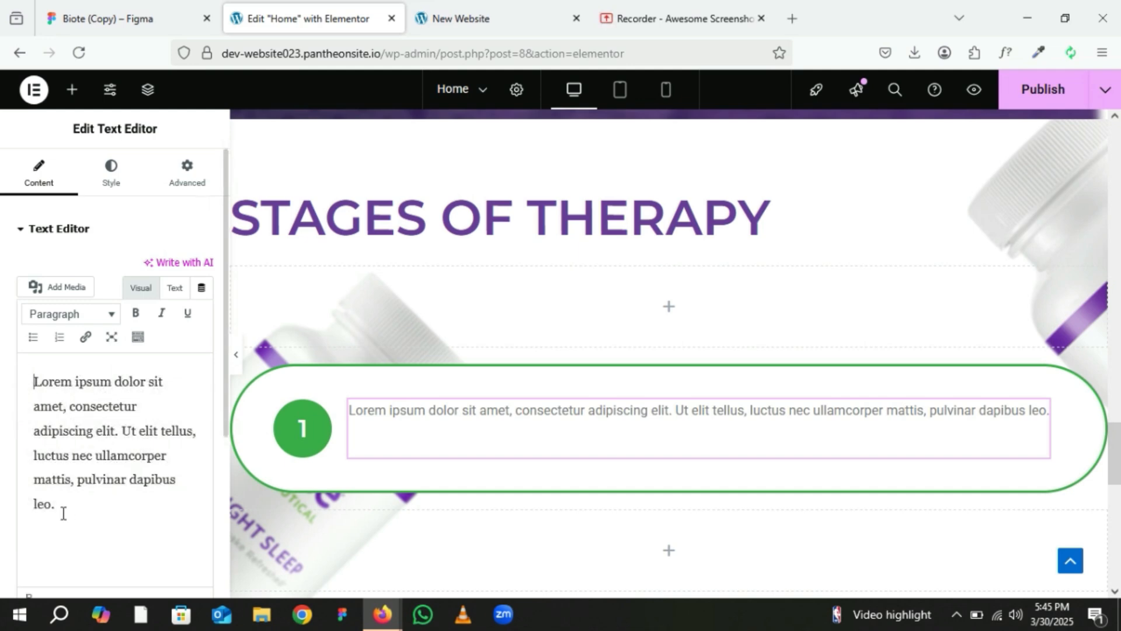
triple_click(27, 380)
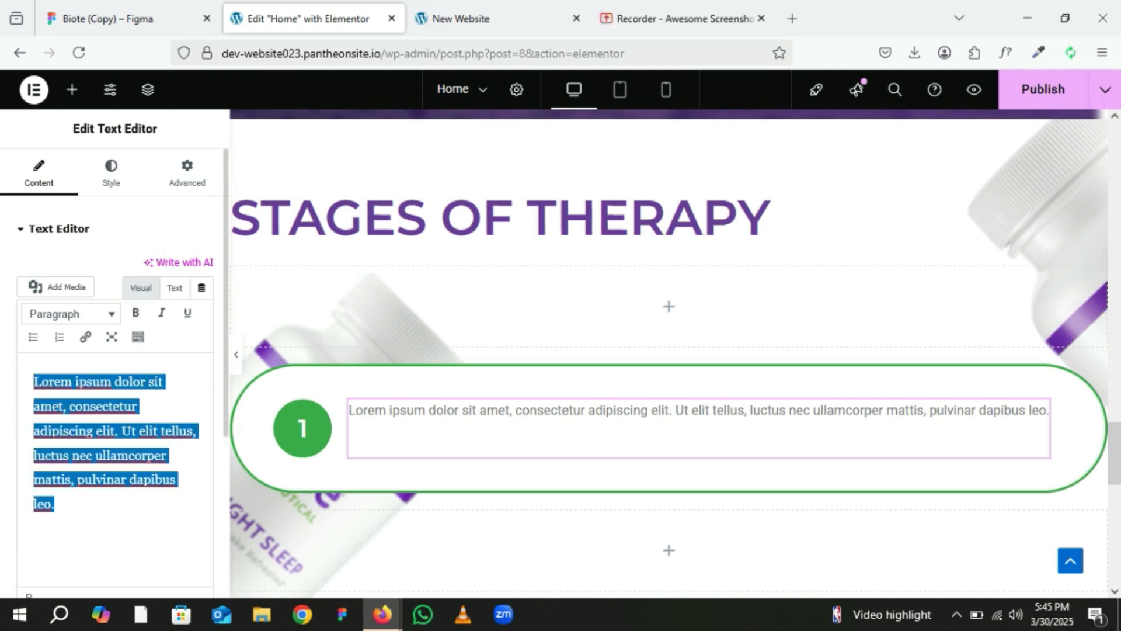
key("ctrl+v")
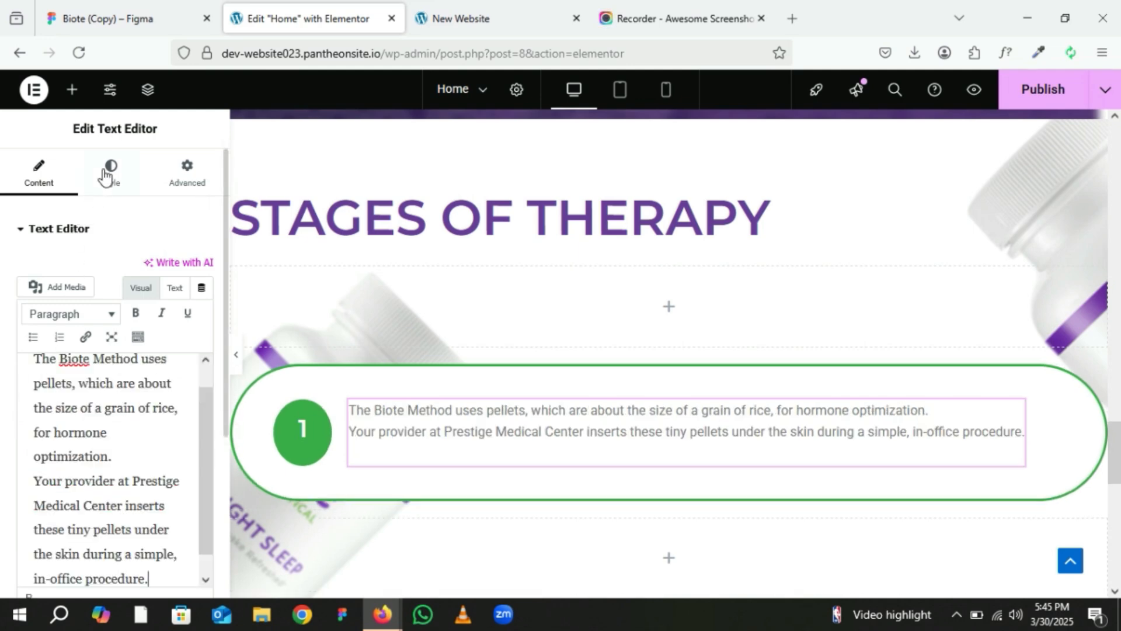
Apply the Body-font global typography to the stage 1 paragraph.
left_click(108, 174)
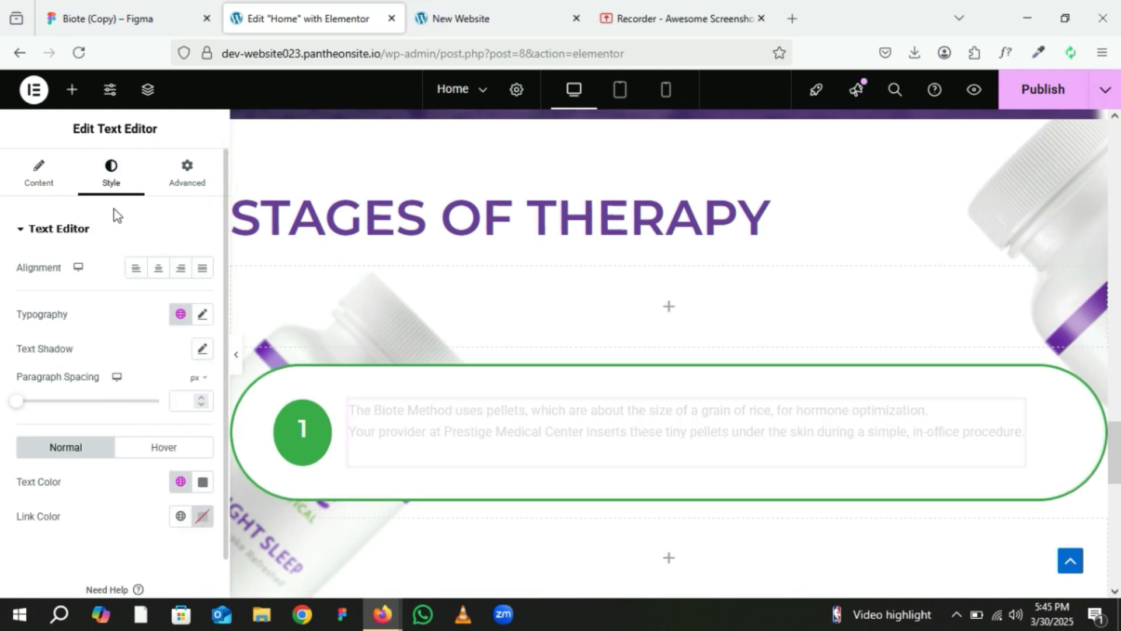
left_click(180, 314)
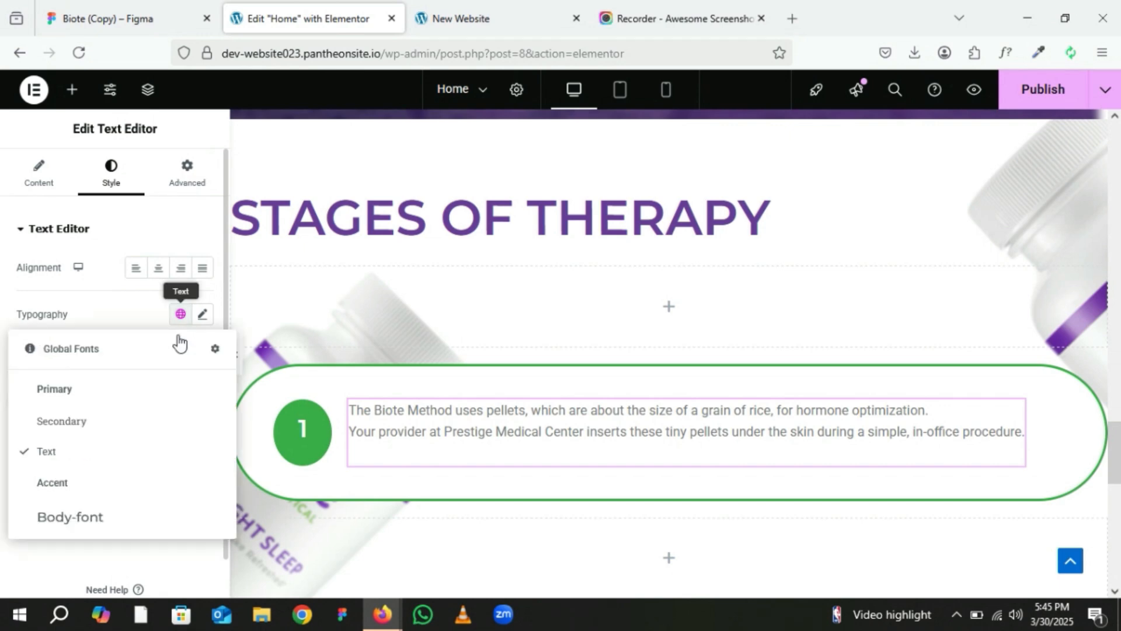
left_click(71, 521)
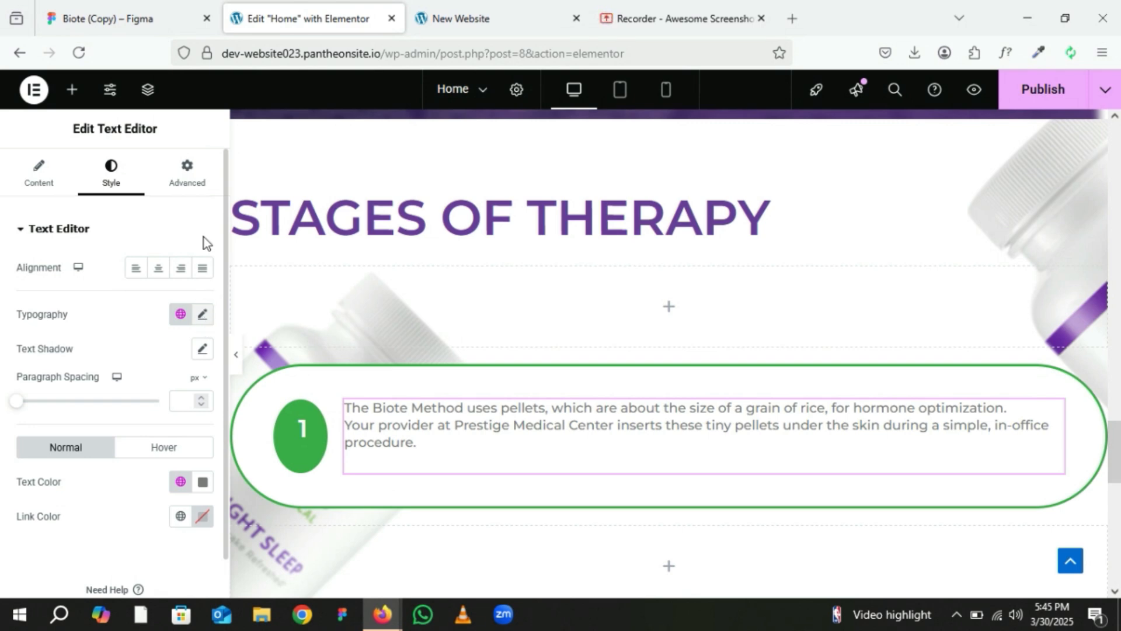
Copy the paragraph's grey color from Figma and set the stage 1 text color in Elementor to #777777.
left_click(126, 15)
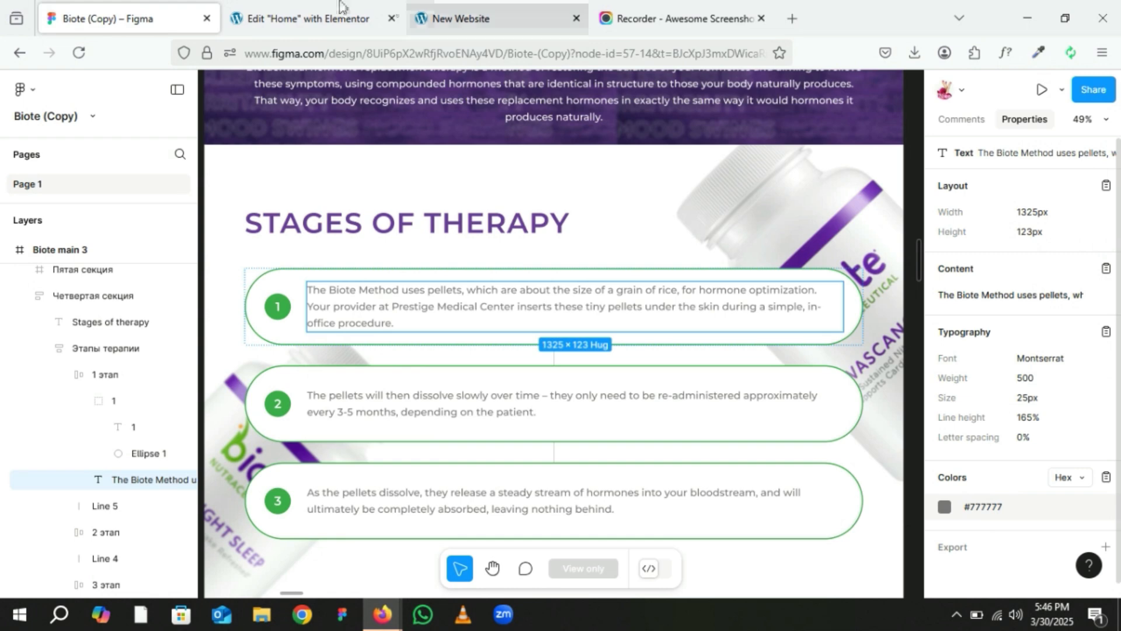
key("ctrl+c")
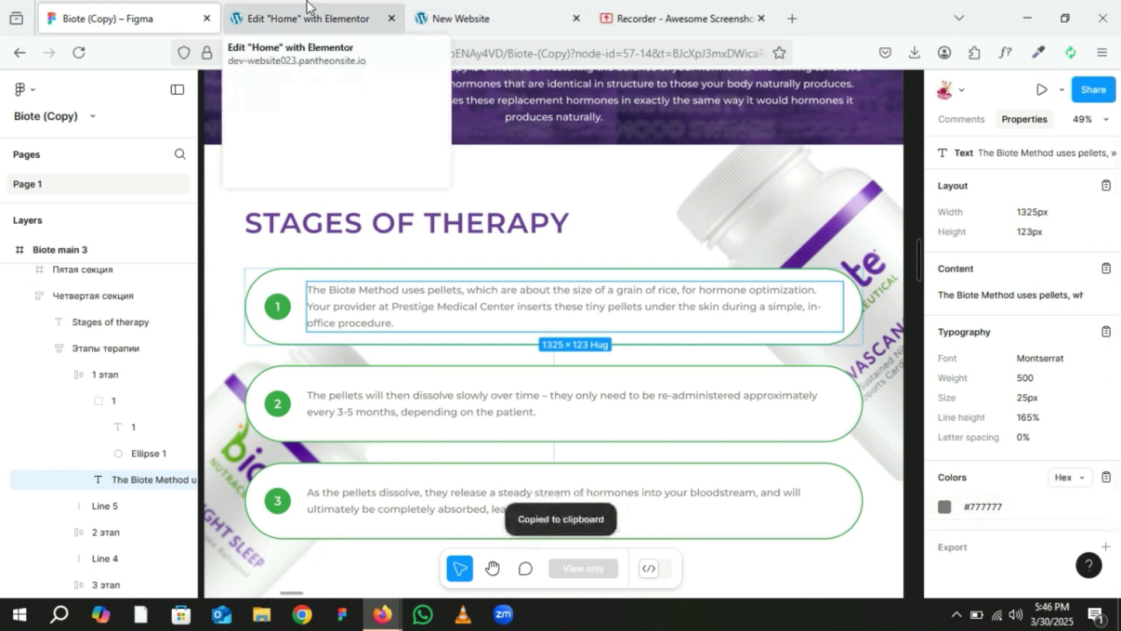
left_click(306, 8)
left_click(202, 481)
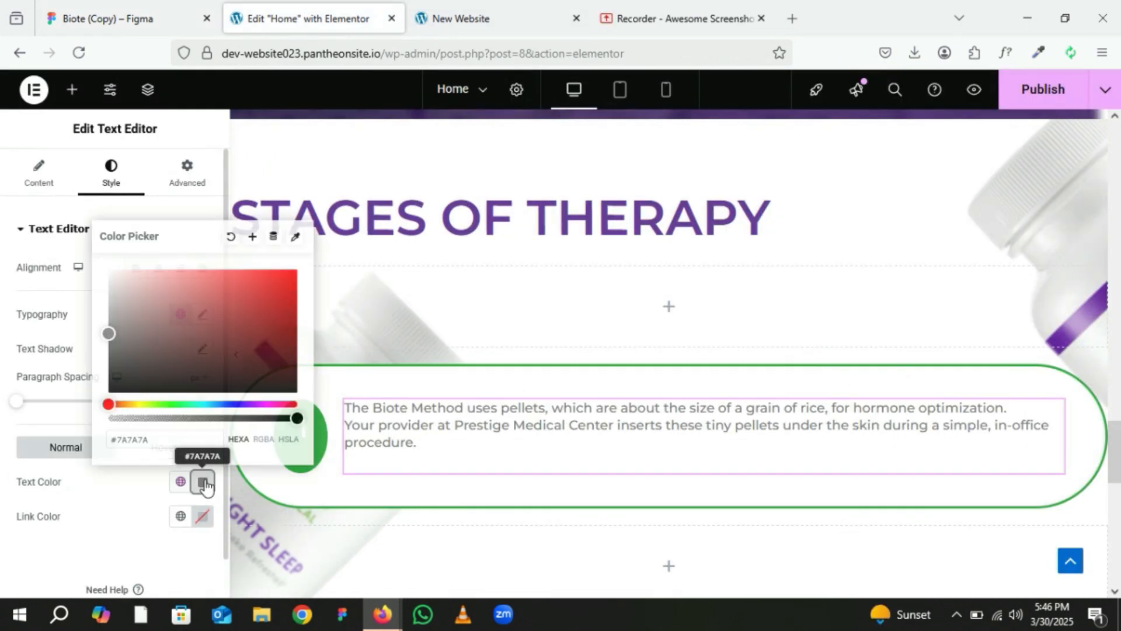
left_click_drag(155, 439, 110, 439)
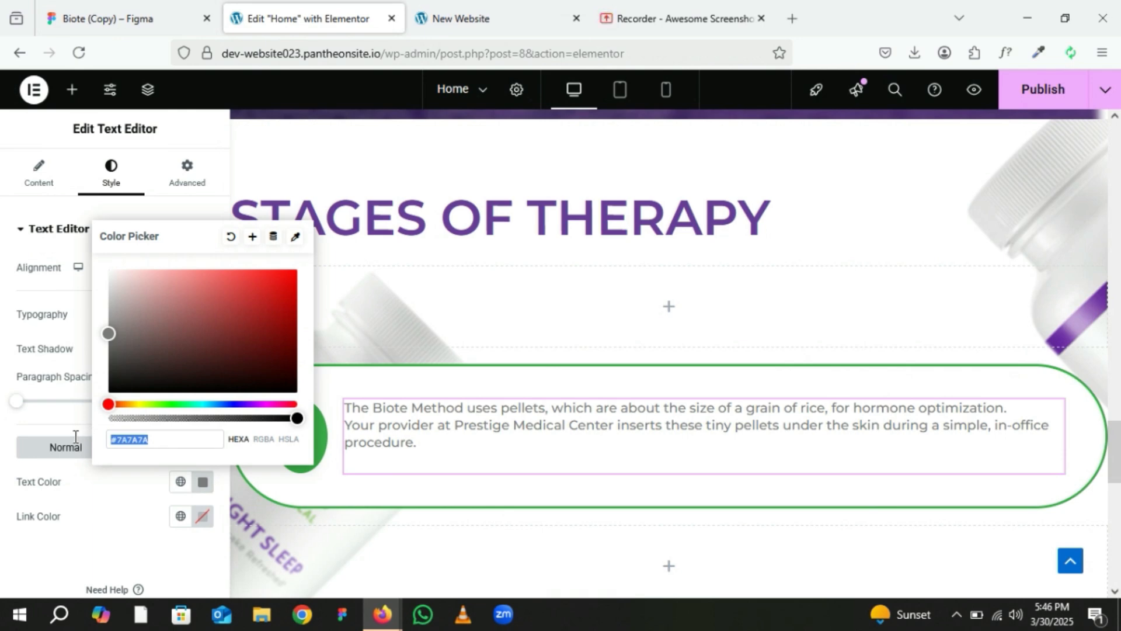
key("ctrl+v")
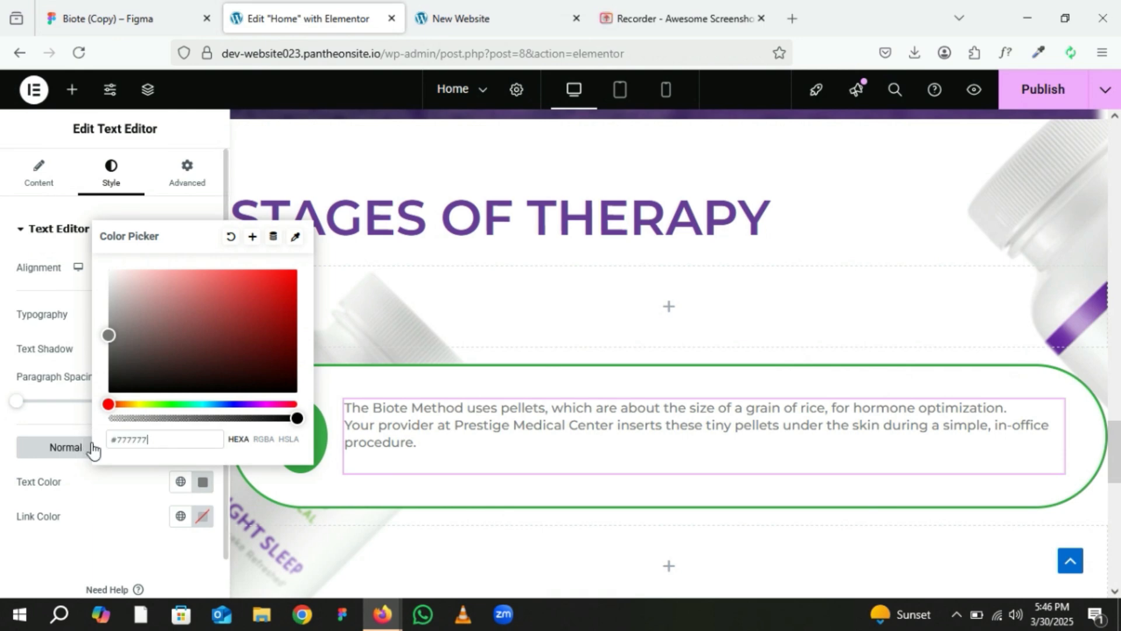
left_click(135, 525)
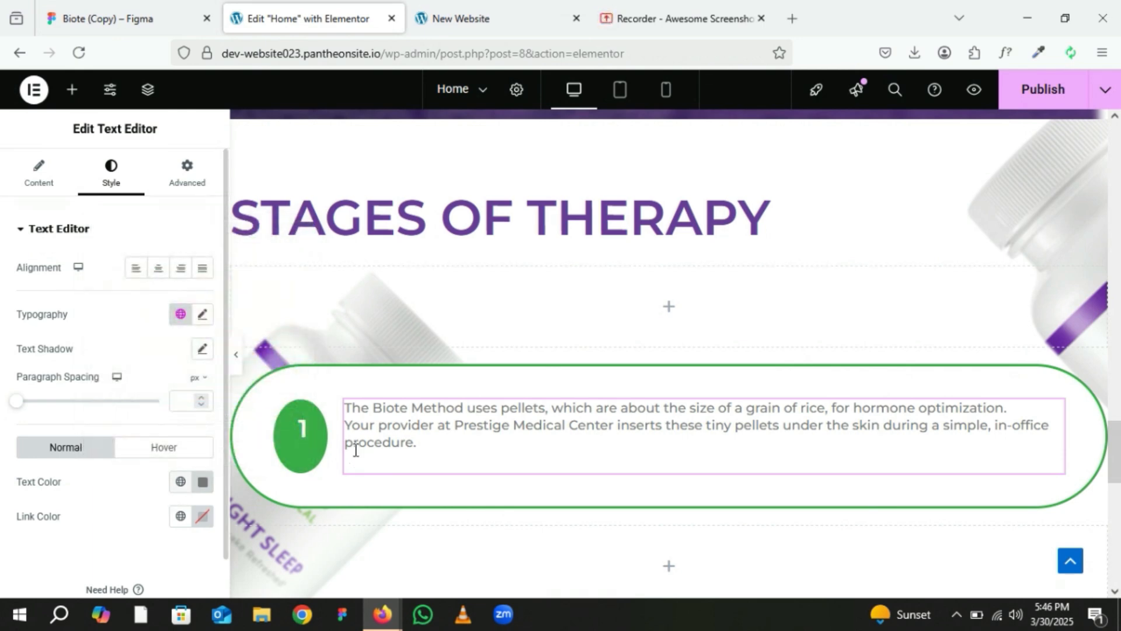
Check the paragraph's typography in Figma and set the stage 1 text's line height in Elementor to 1.5.
left_click(122, 2)
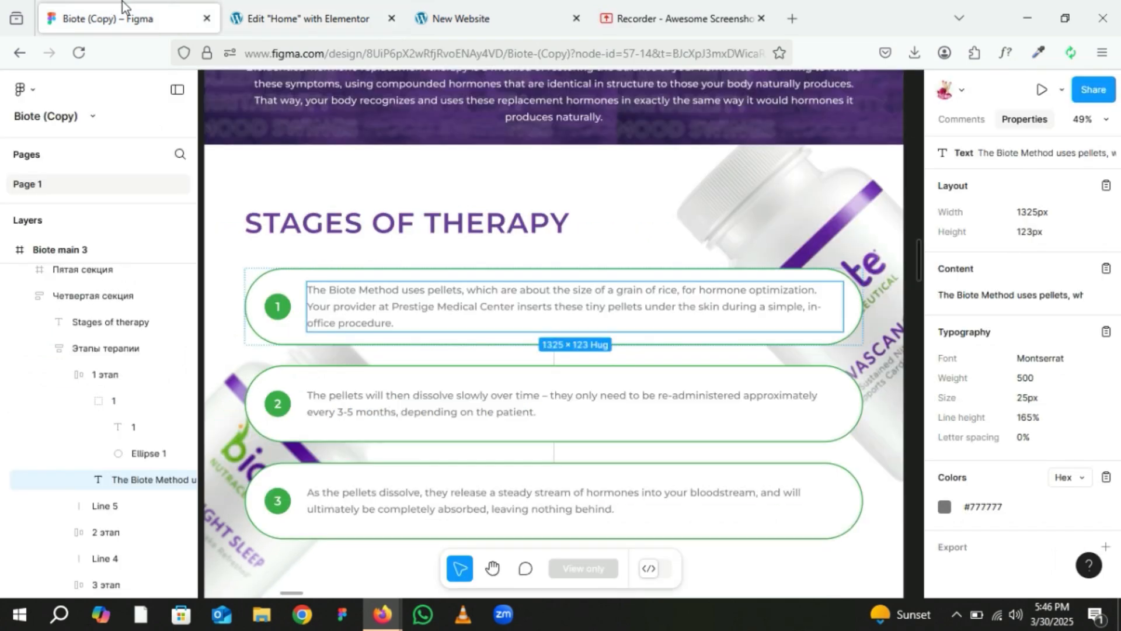
left_click(286, 8)
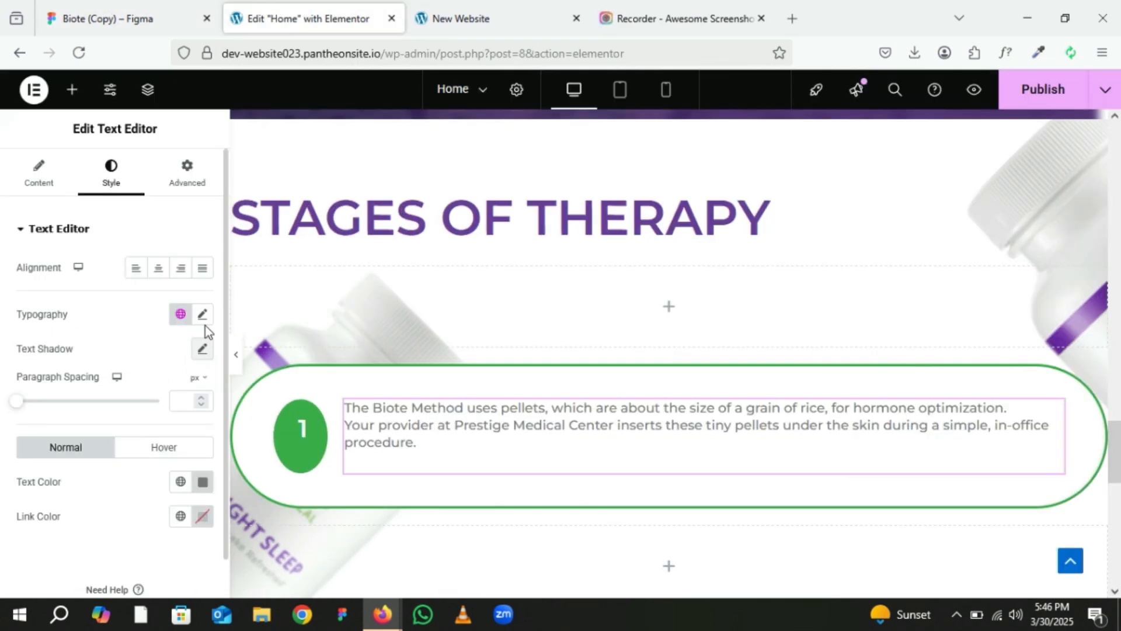
left_click(203, 318)
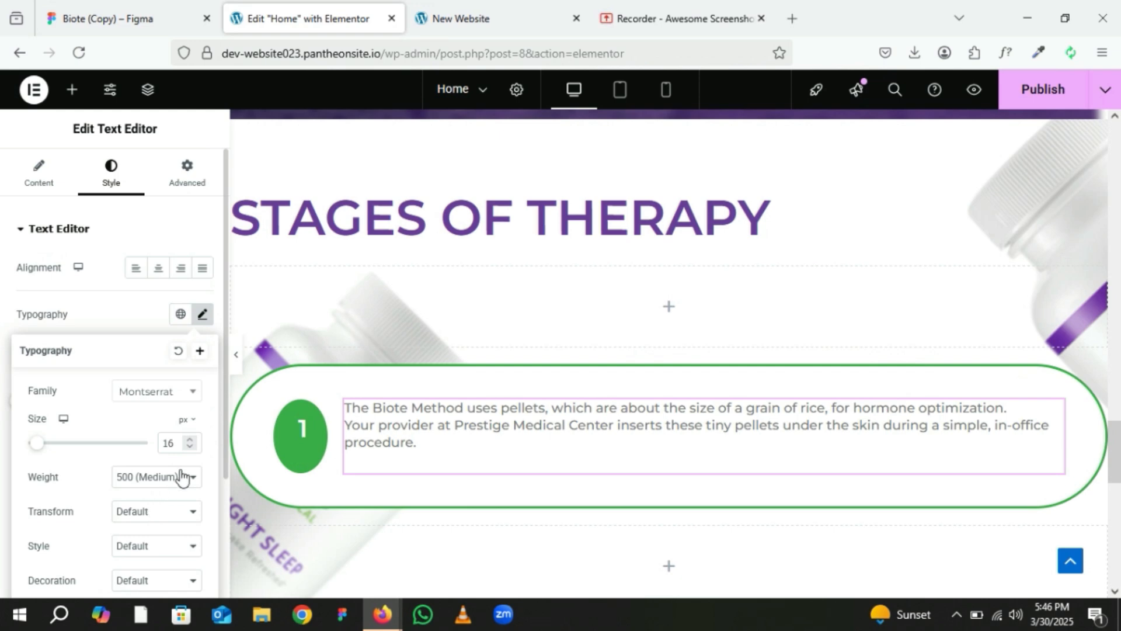
scroll(170, 517, "down", 3)
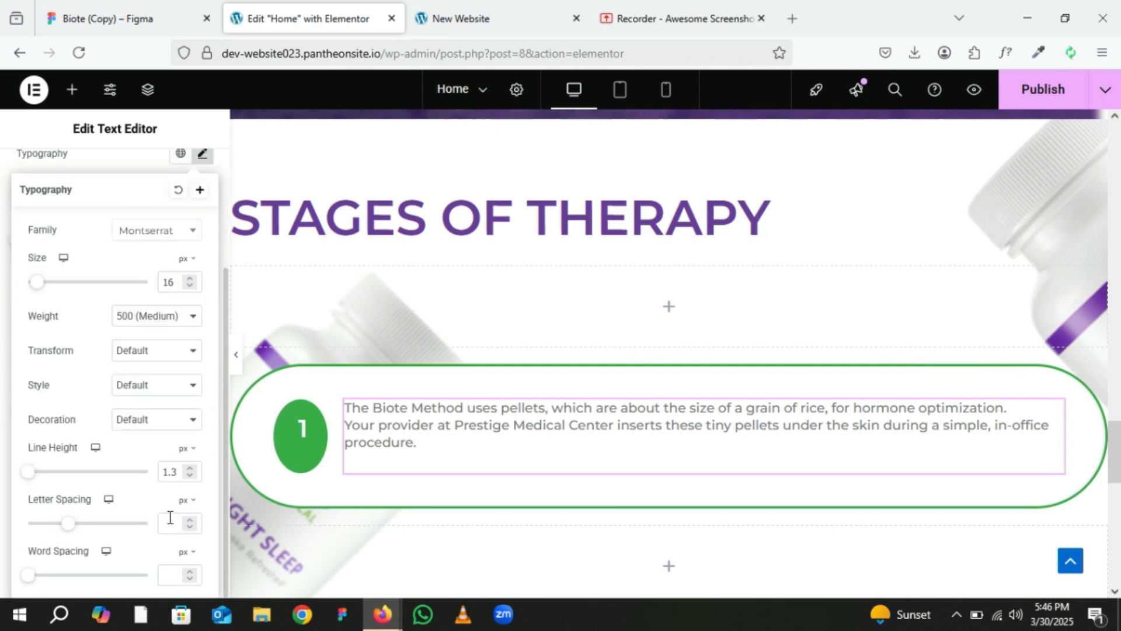
left_click(175, 476)
key("BackSpace")
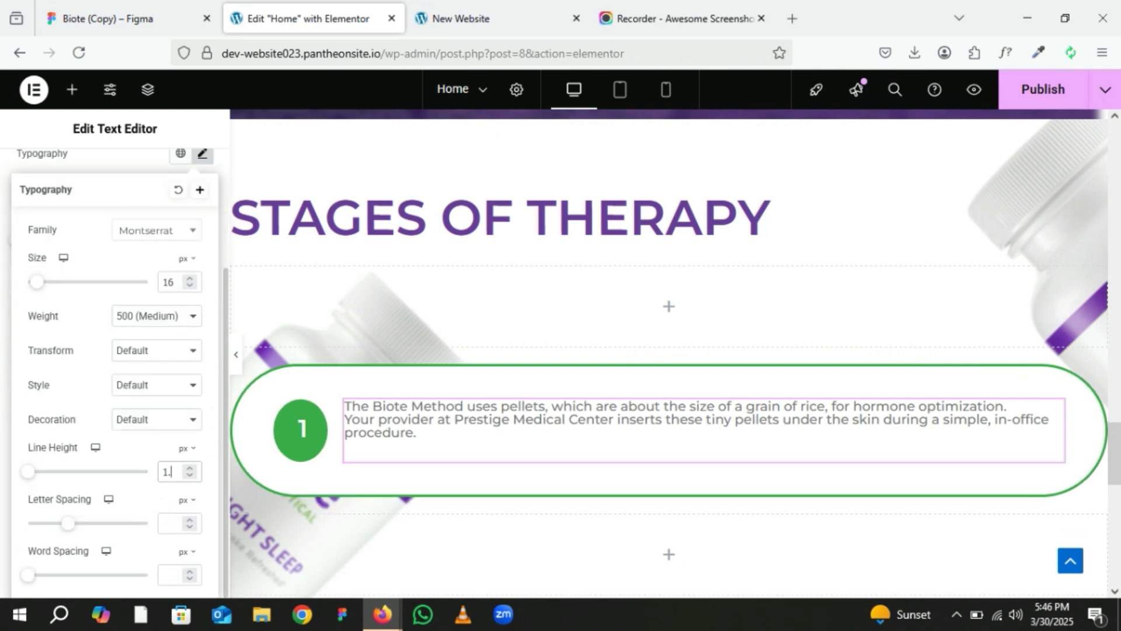
type("5")
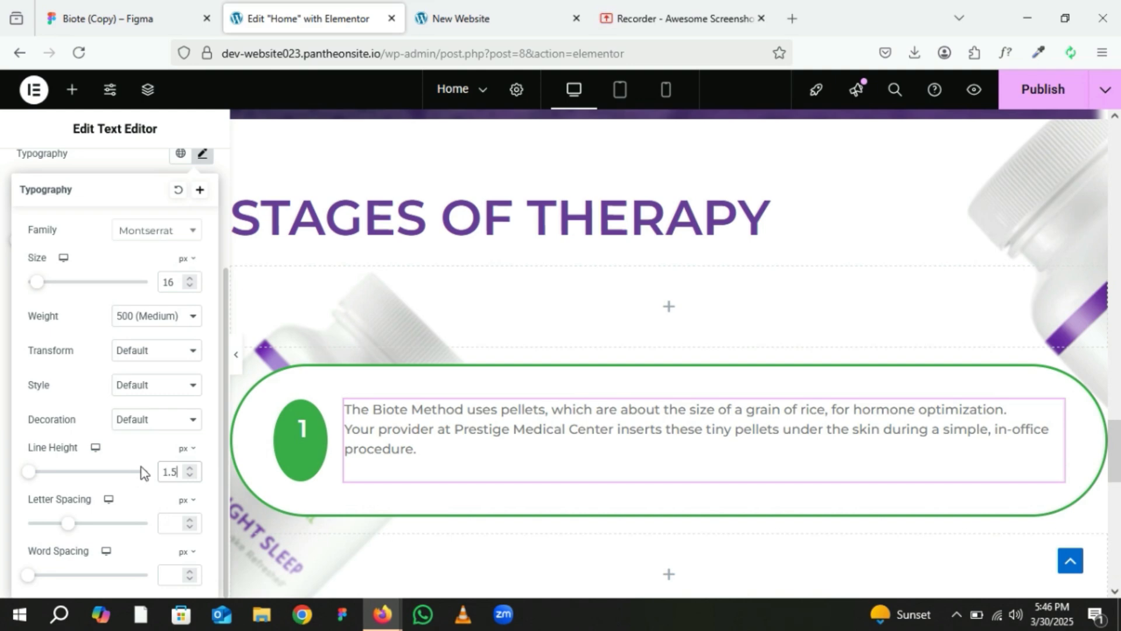
Set the stage 1 paragraph's font size to 17 px.
scroll(143, 471, "up", 3)
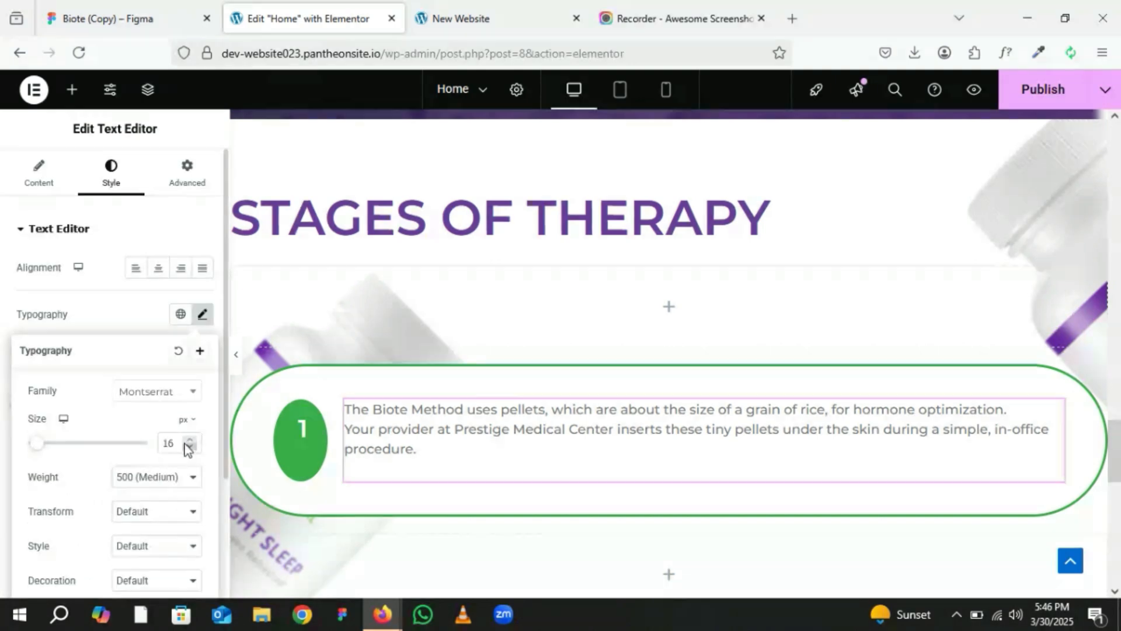
left_click(188, 440)
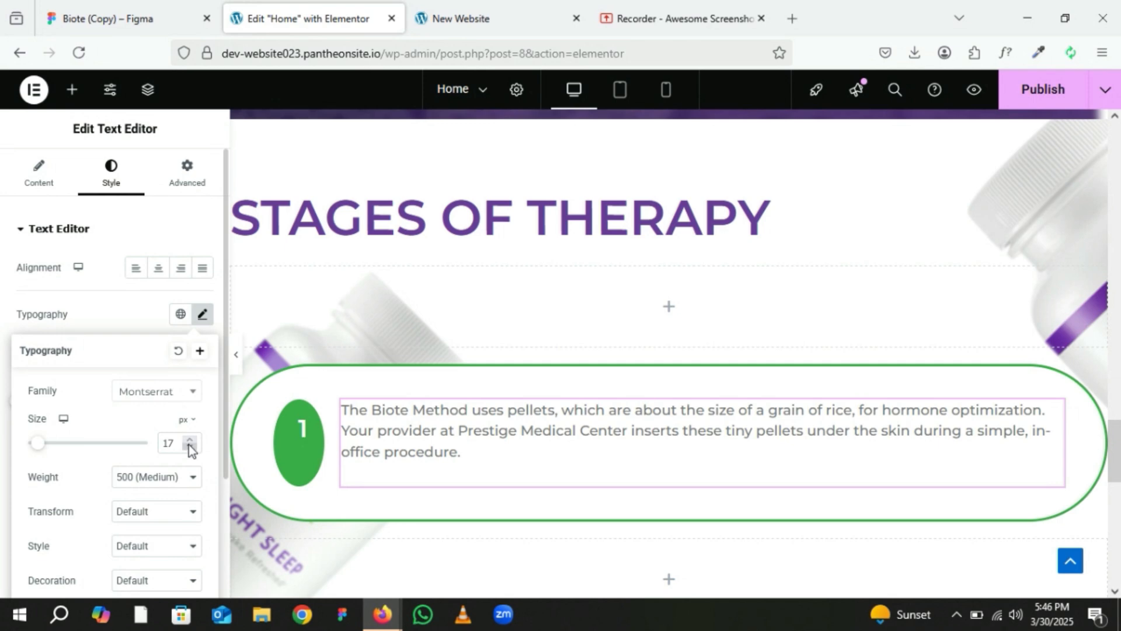
left_click(145, 308)
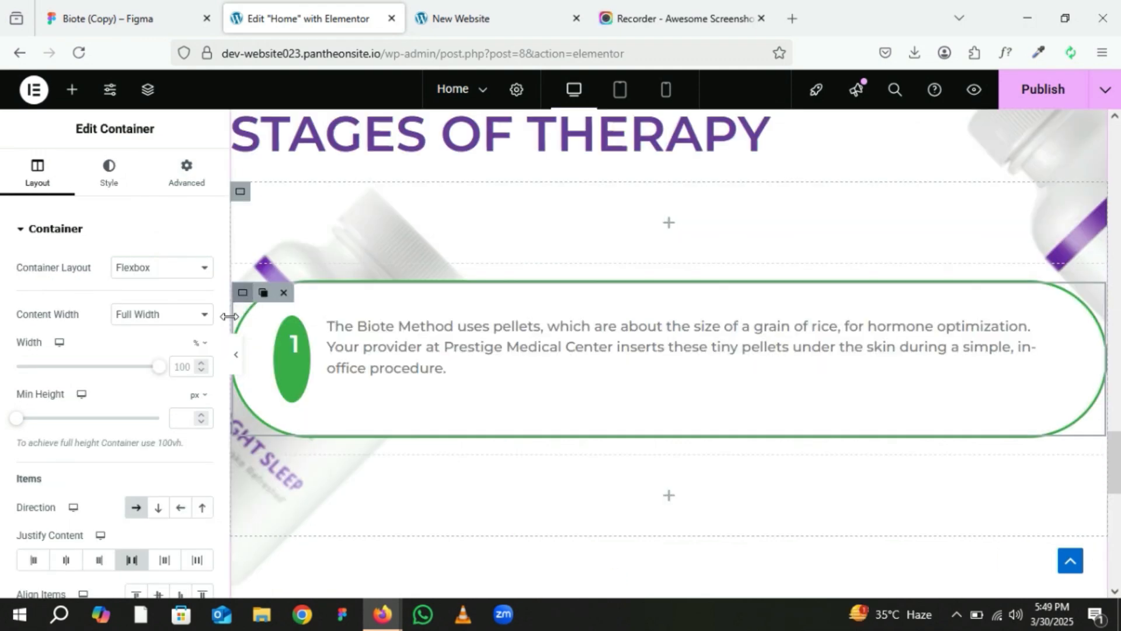
Clear the stage 1 card's row direction, then add a new container and place it inside the card above the number badge.
left_click(137, 508)
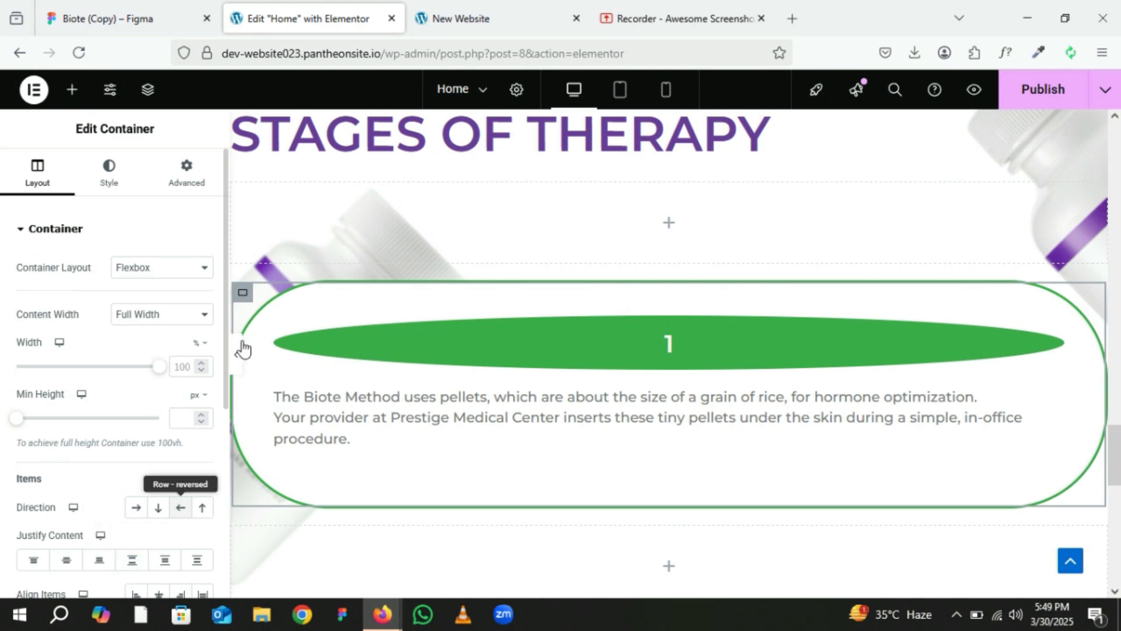
left_click(80, 101)
left_click_drag(72, 307, 626, 330)
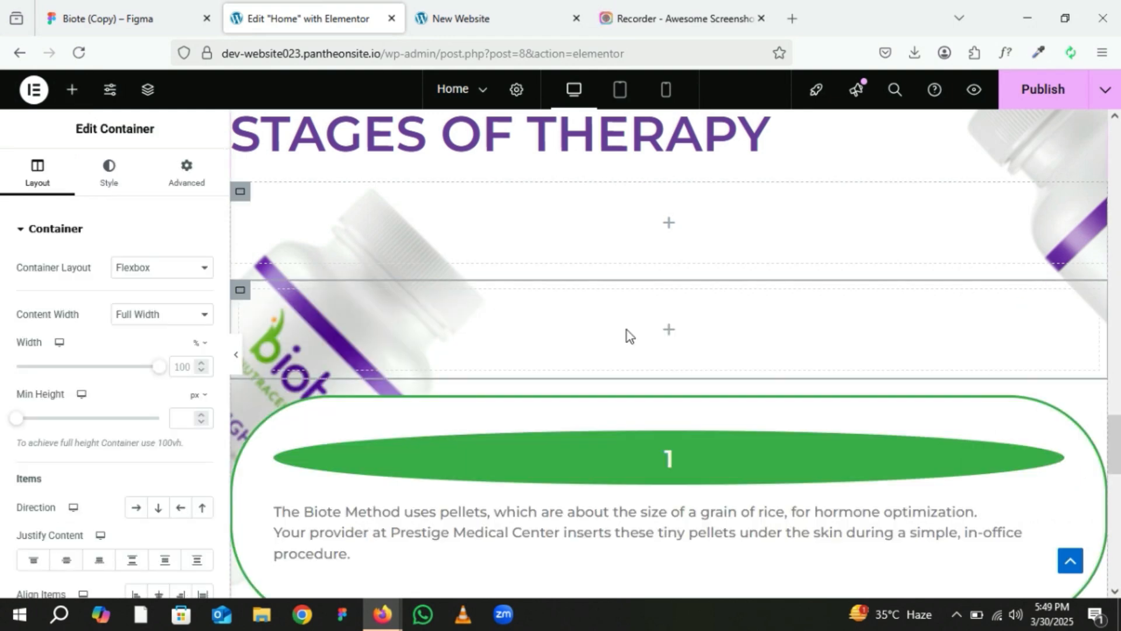
scroll(610, 339, "down", 3)
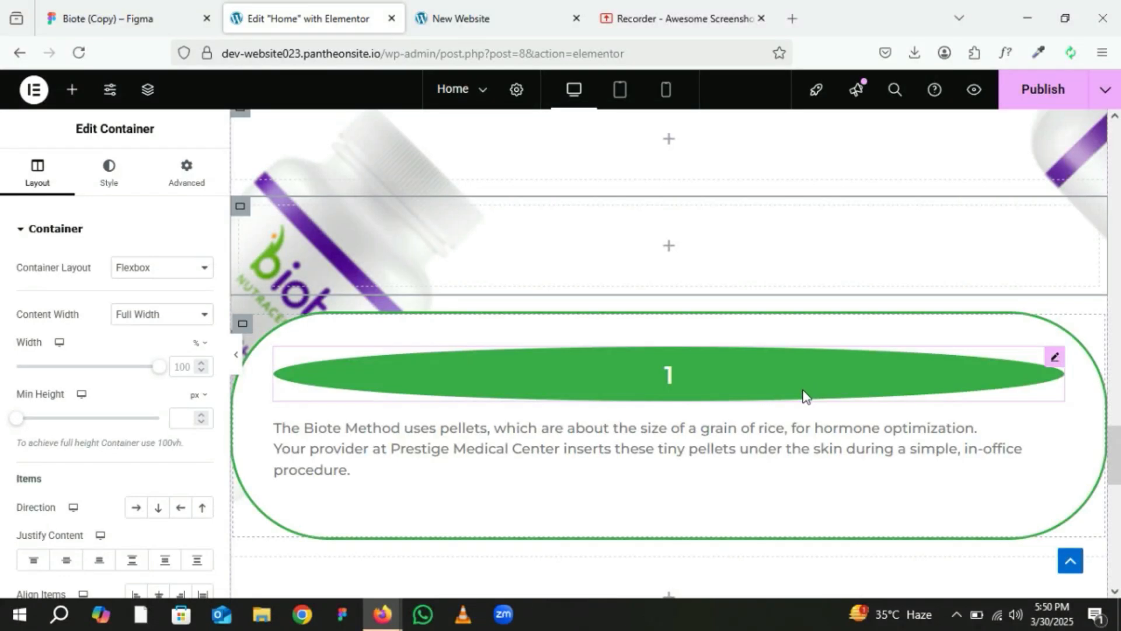
scroll(783, 391, "up", 3)
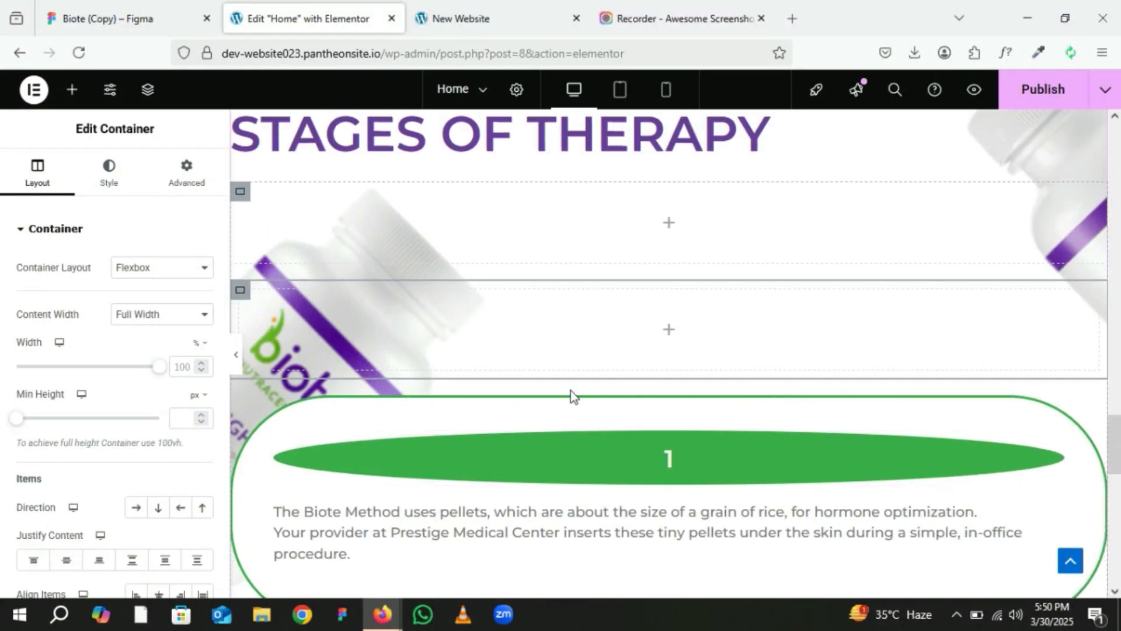
left_click_drag(240, 290, 372, 460)
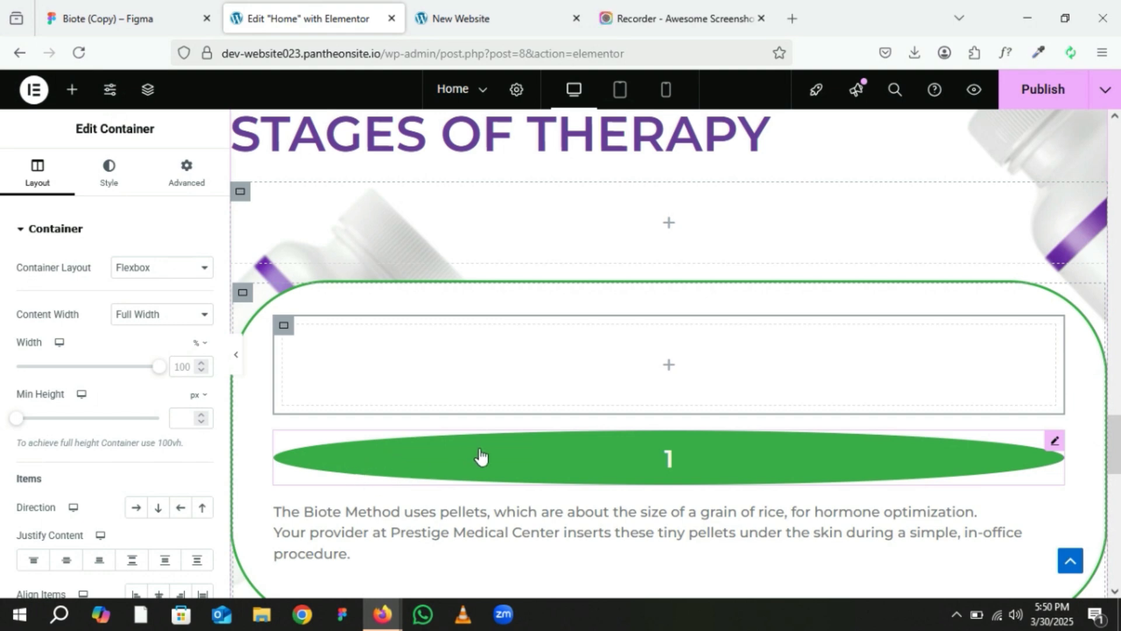
Set the nested container's margin and padding to 0 px and move the number badge into it.
left_click(188, 178)
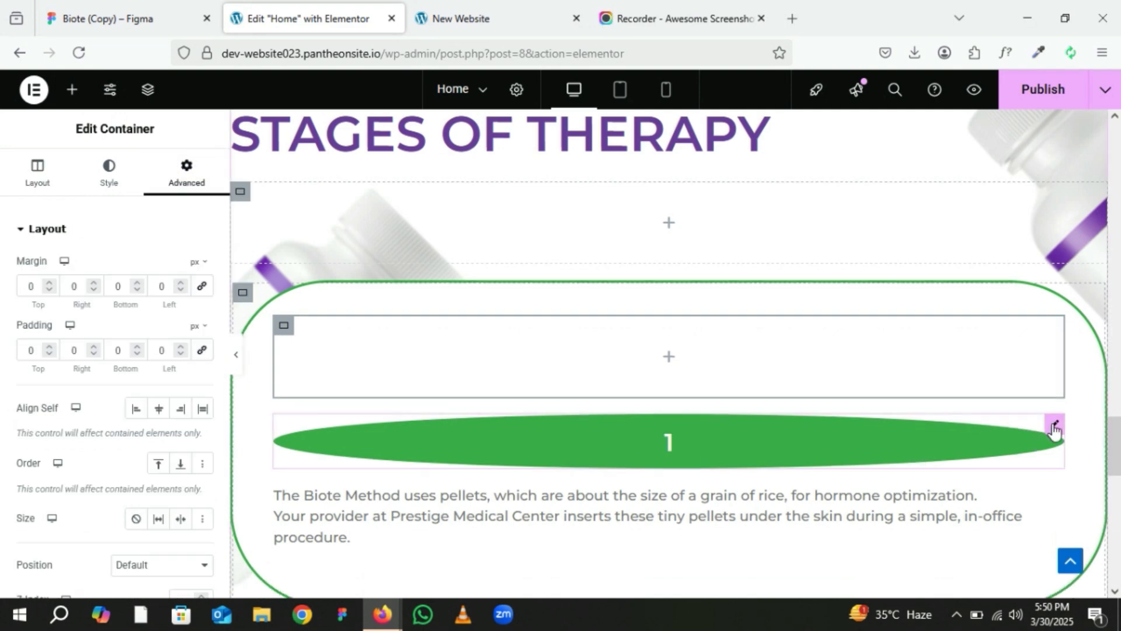
mouse_move(1054, 430)
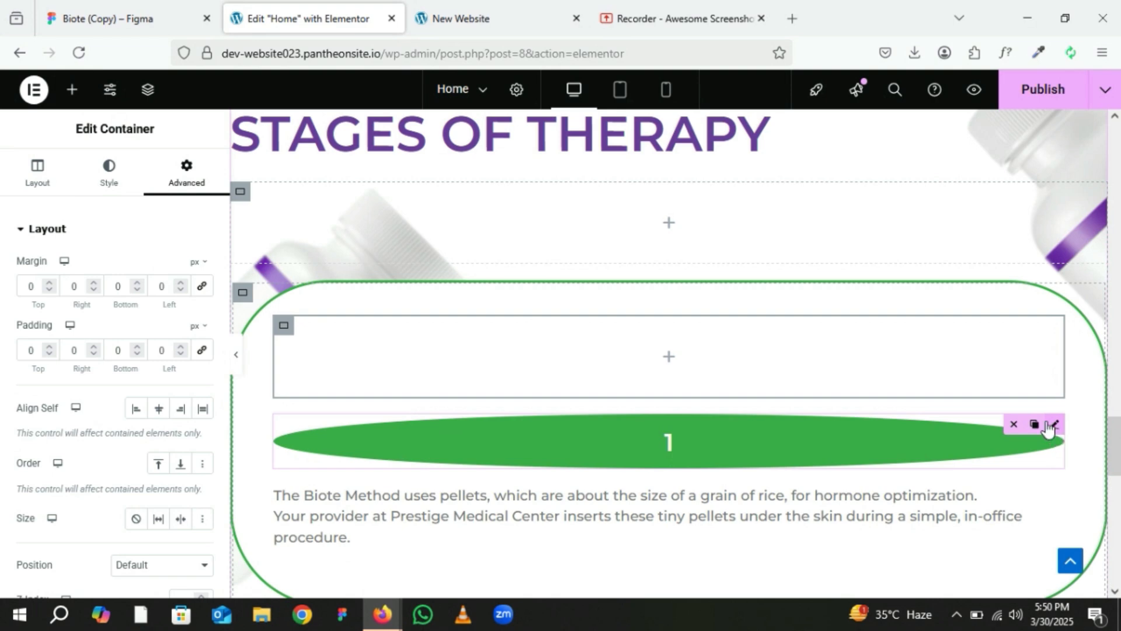
left_click_drag(679, 362, 667, 361)
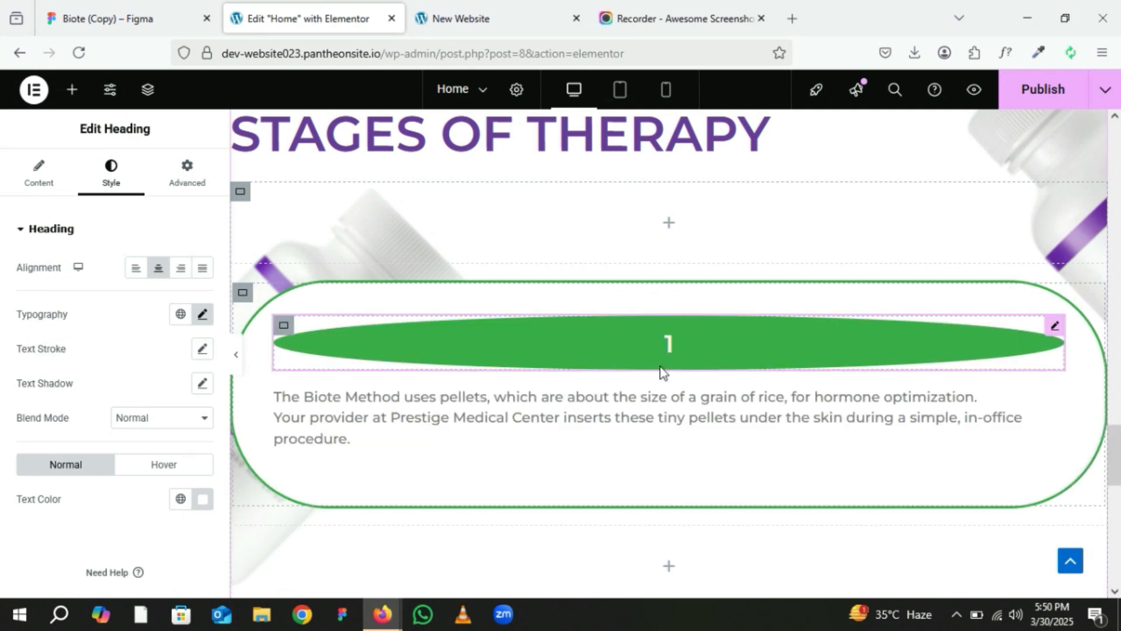
Set the stage 1 card's direction to row and narrow the badge's container until the green badge looks round.
left_click(244, 297)
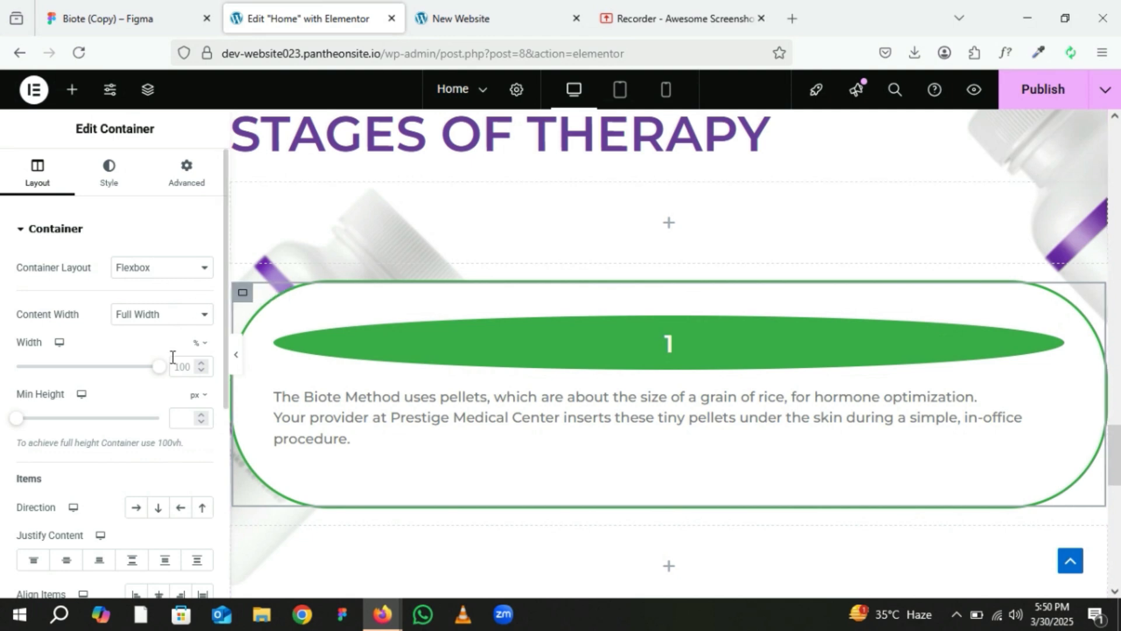
left_click(141, 512)
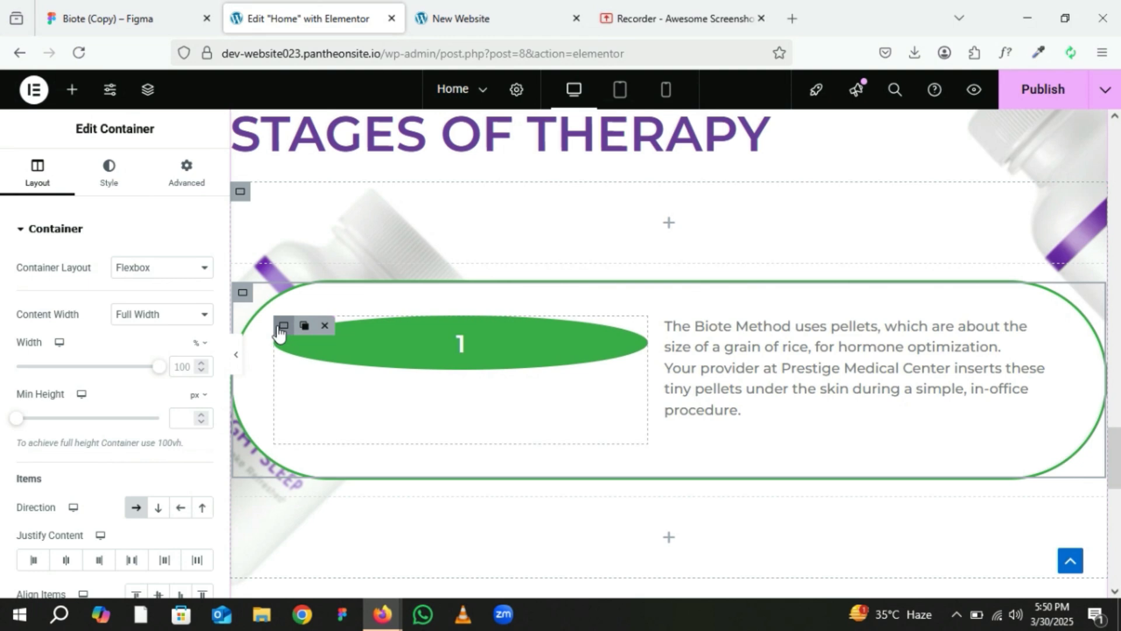
left_click(280, 327)
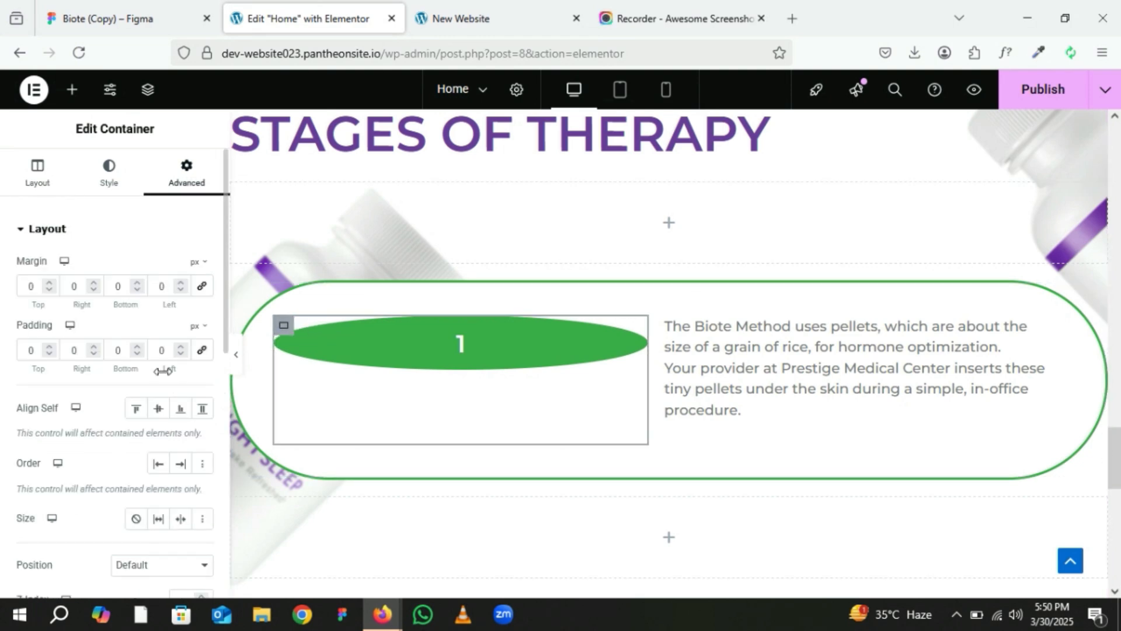
left_click(41, 174)
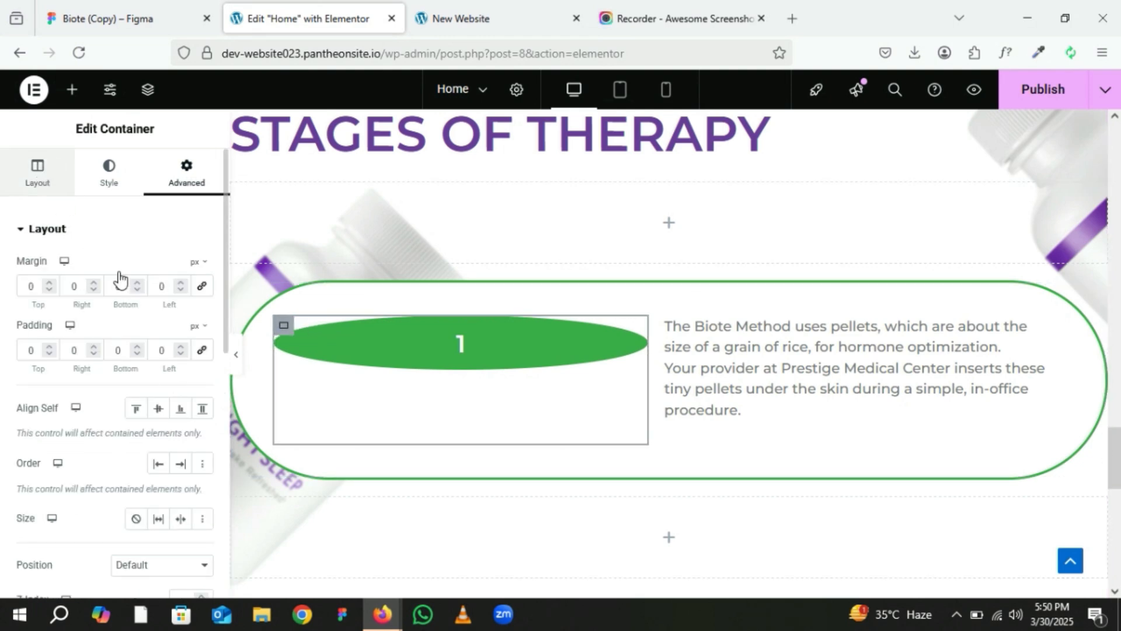
left_click_drag(163, 374, 36, 369)
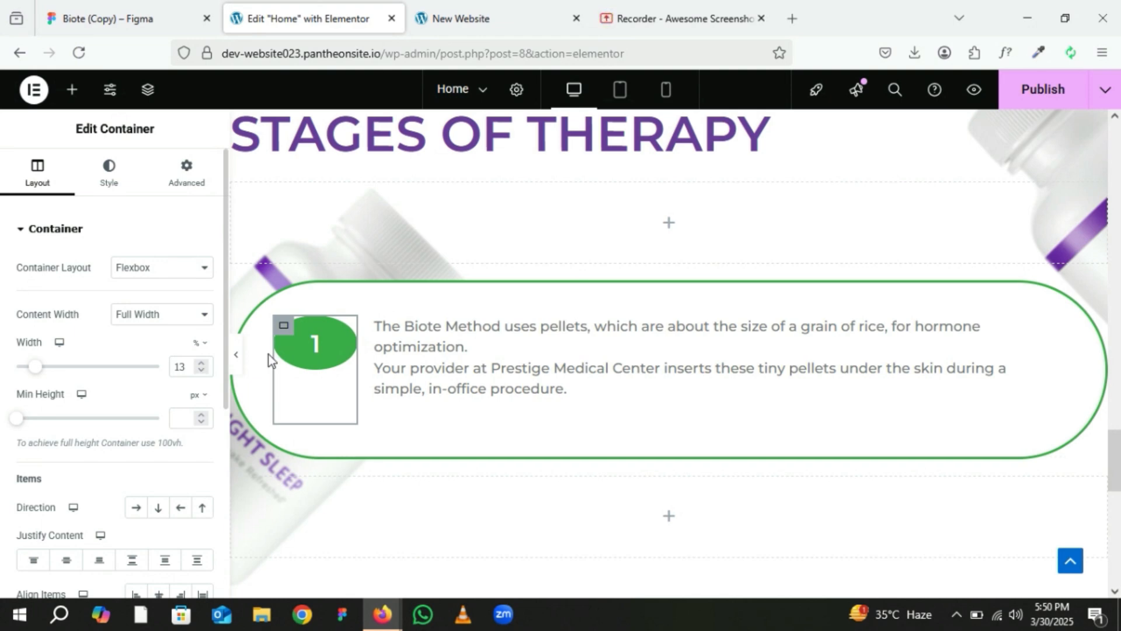
left_click(201, 371)
left_click(202, 371)
left_click(202, 371)
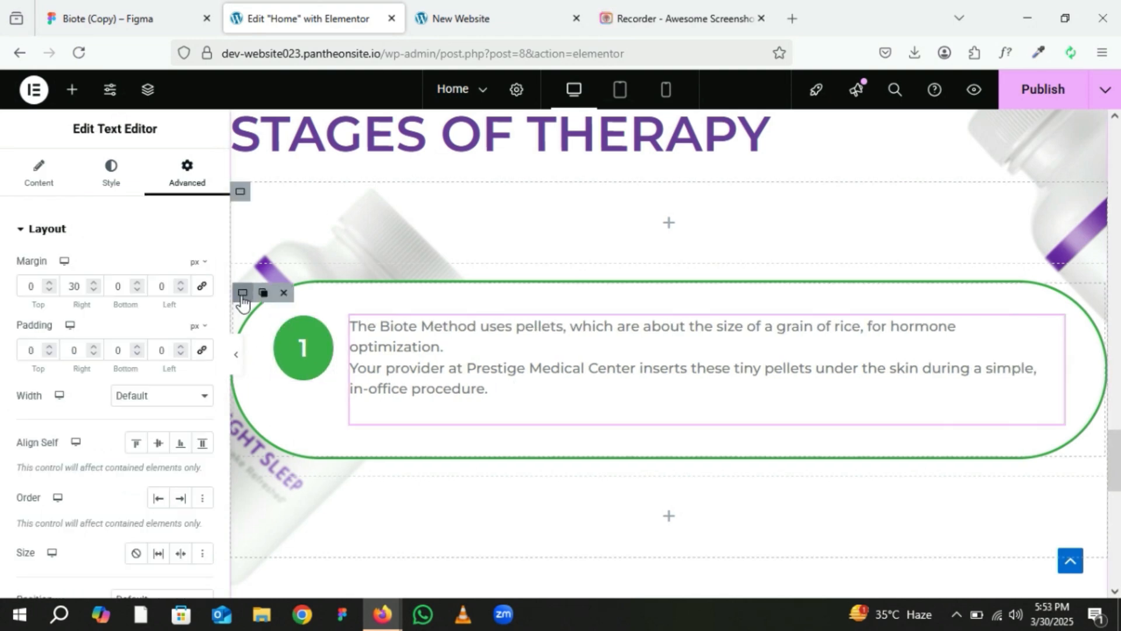
Center-align the stage 1 card's items and delete the empty container above the card.
left_click(242, 294)
scroll(128, 444, "down", 2)
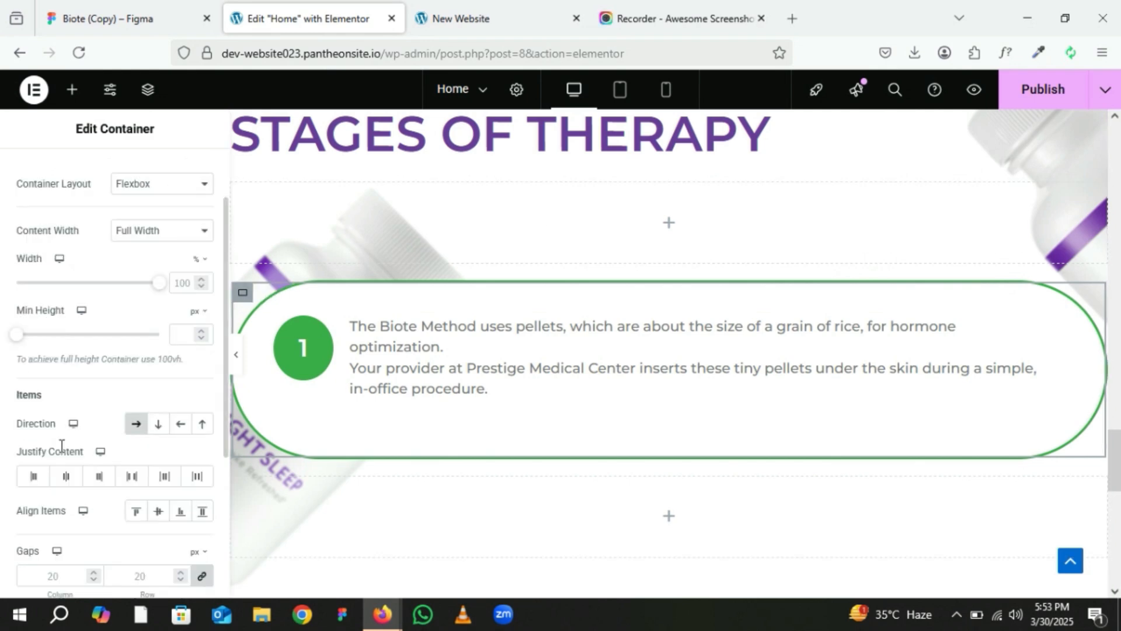
left_click(159, 514)
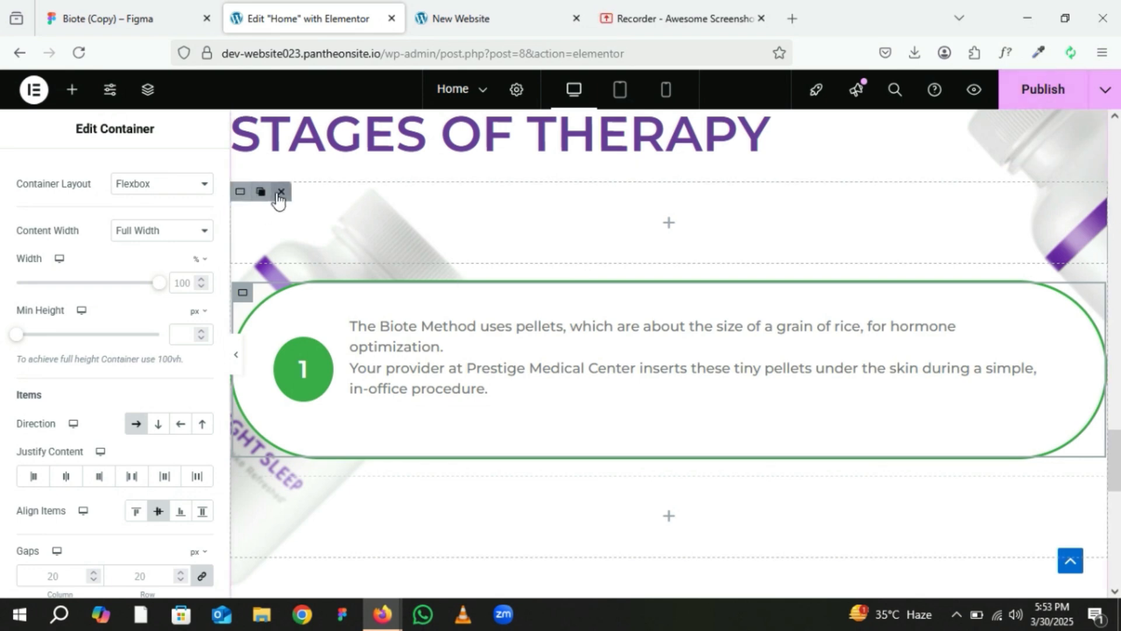
left_click(279, 193)
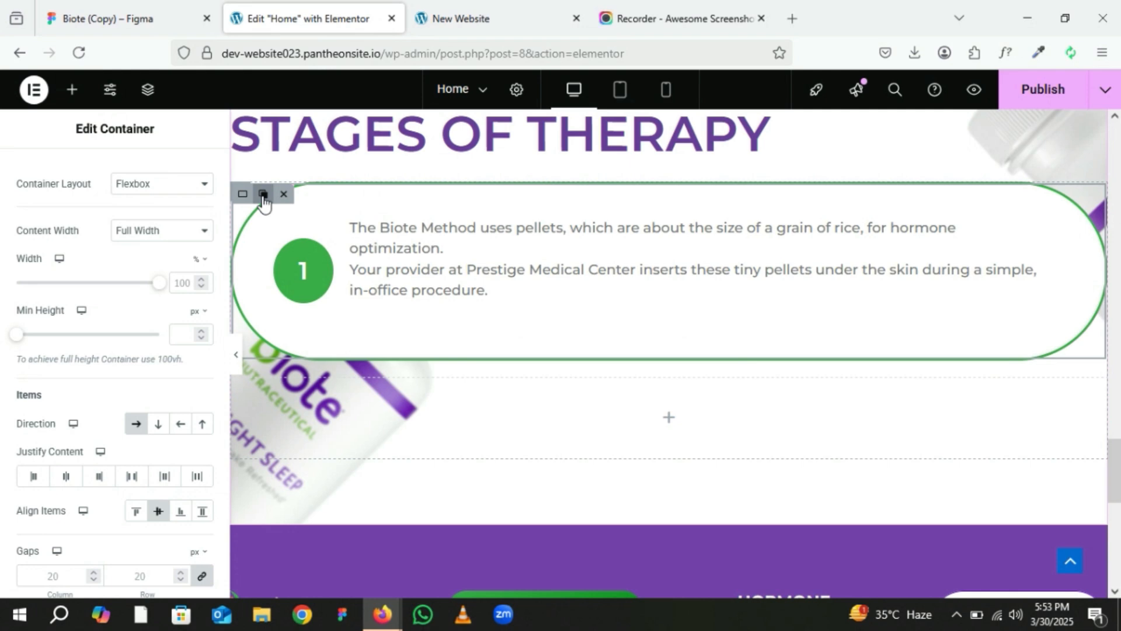
Duplicate the stage 1 card twice and delete the empty container below the three cards.
left_click(264, 199)
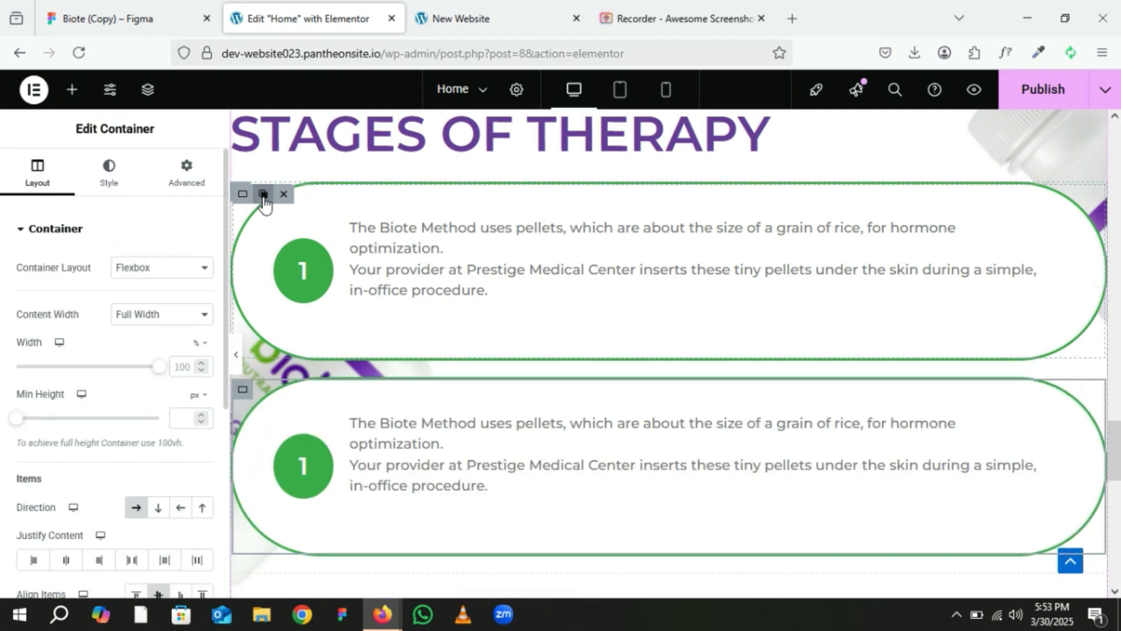
left_click(263, 199)
scroll(538, 327, "down", 4)
scroll(542, 336, "down", 3)
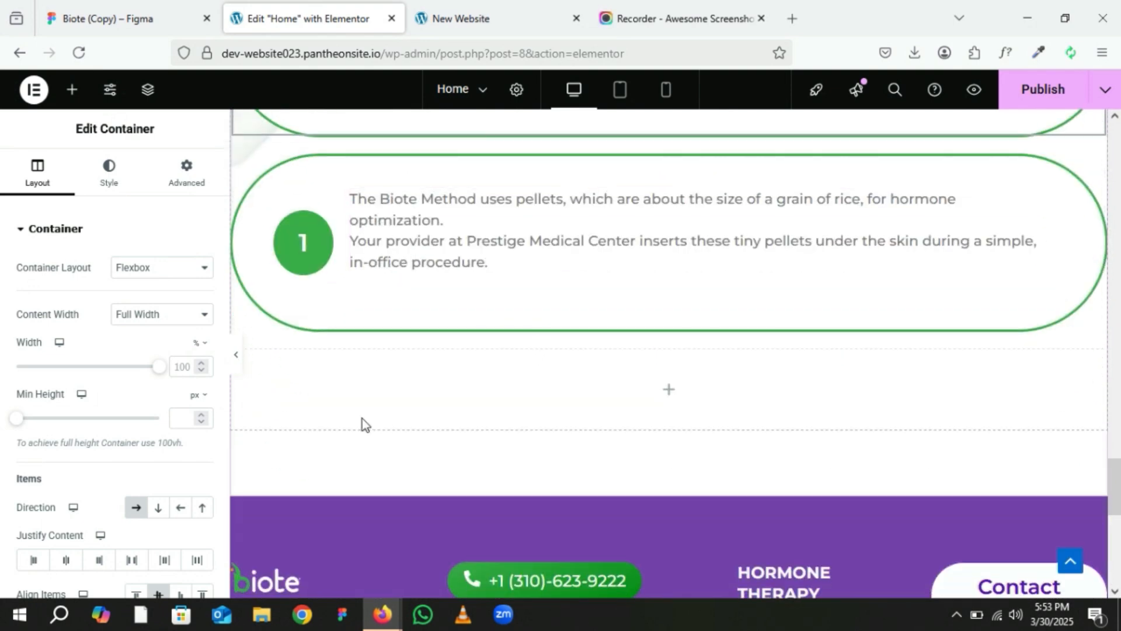
scroll(303, 400, "up", 2)
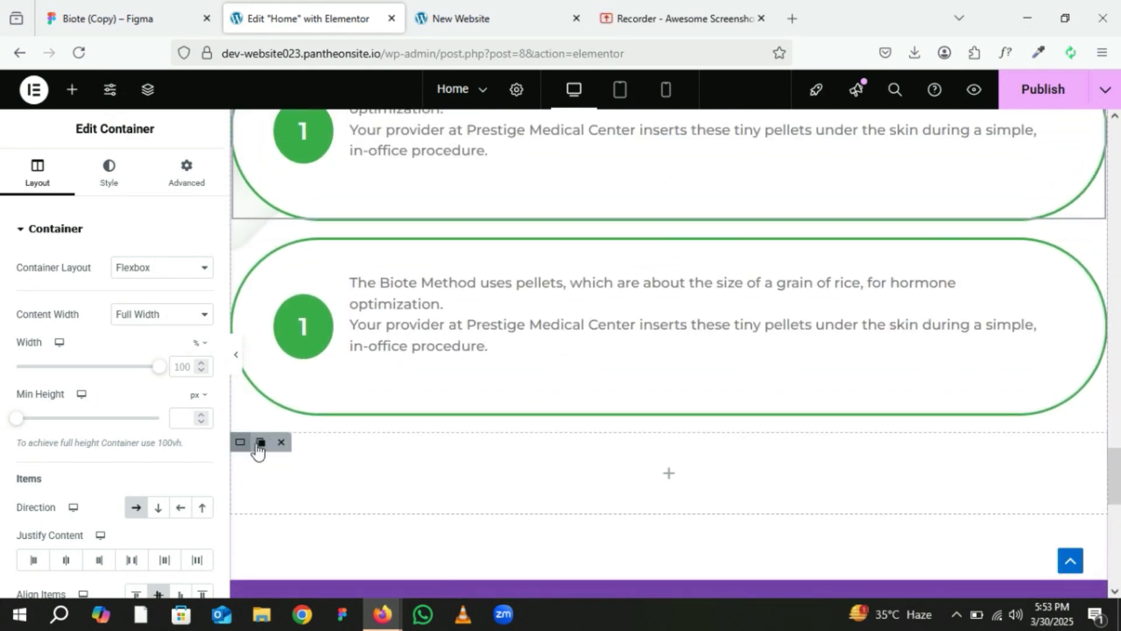
left_click(281, 449)
Publish the page, reload the live New Website page and review its Stages of Therapy cards.
scroll(459, 450, "up", 3)
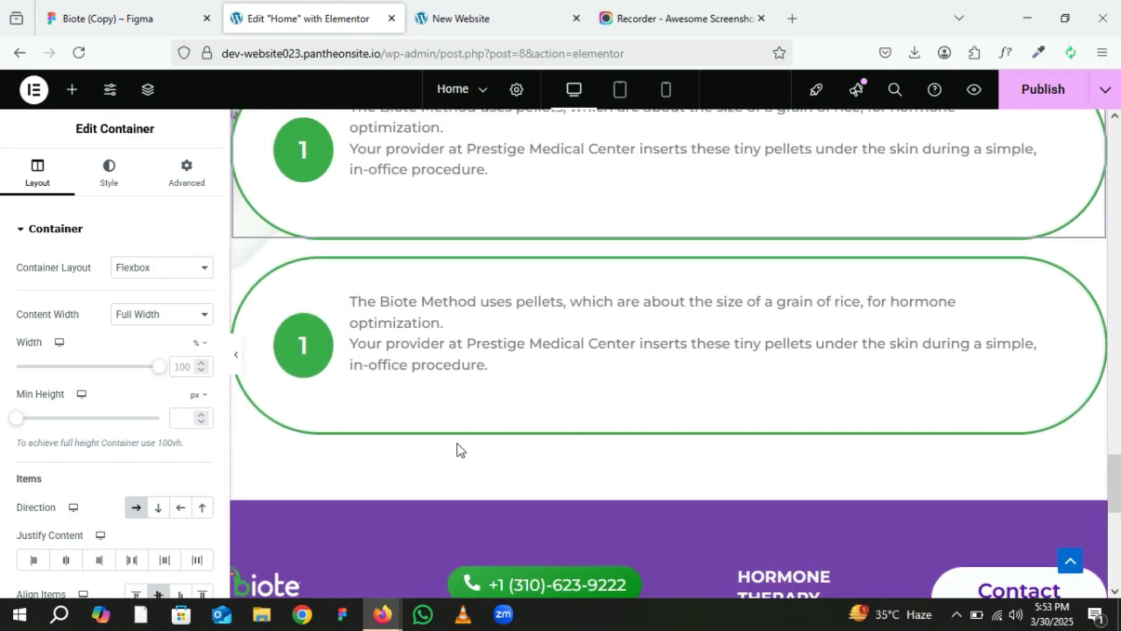
left_click(1042, 93)
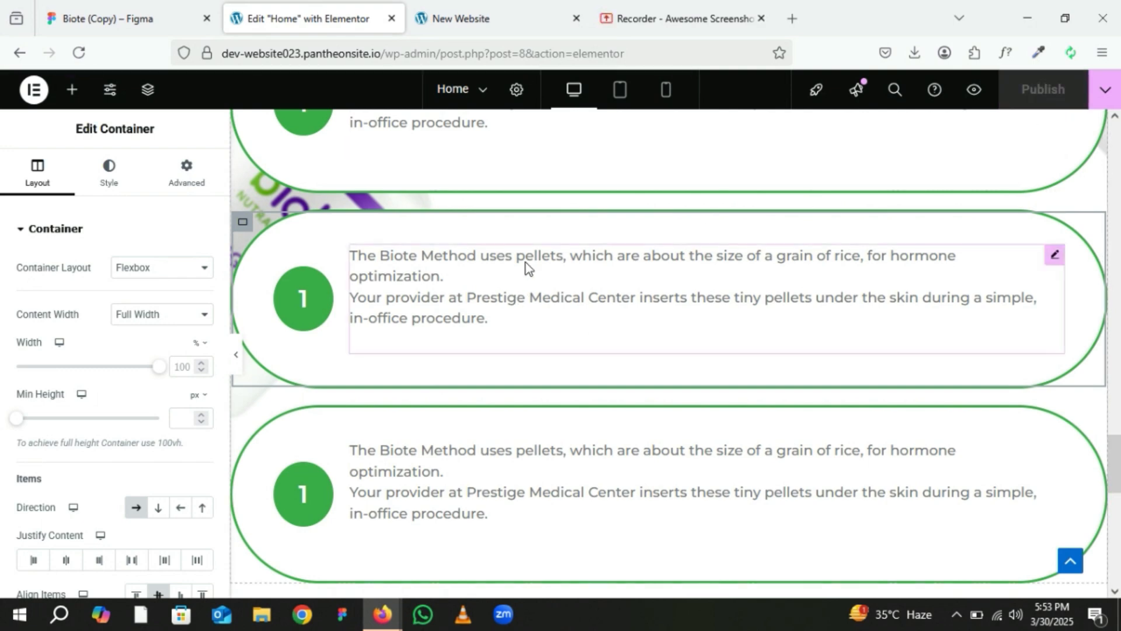
left_click(461, 18)
left_click(83, 59)
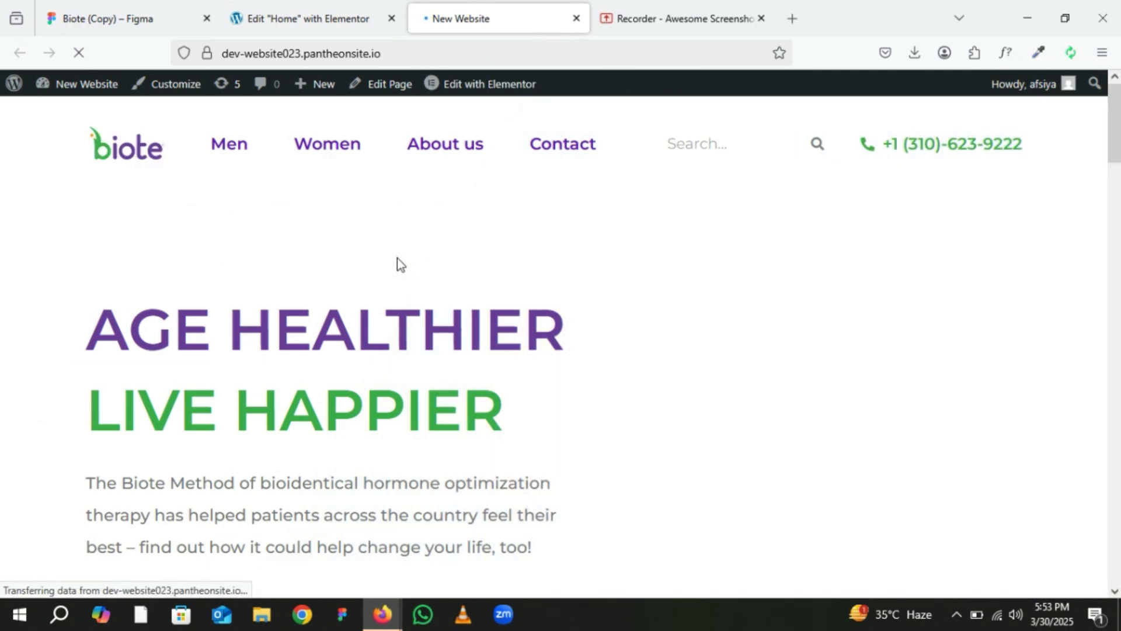
scroll(397, 258, "down", 20)
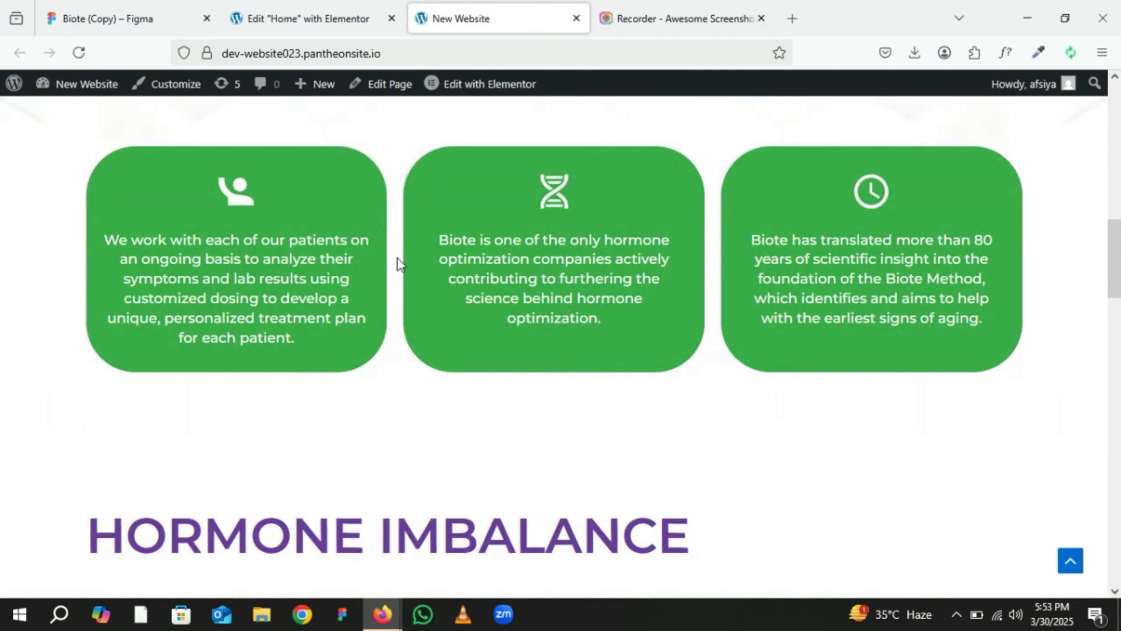
scroll(398, 261, "down", 5)
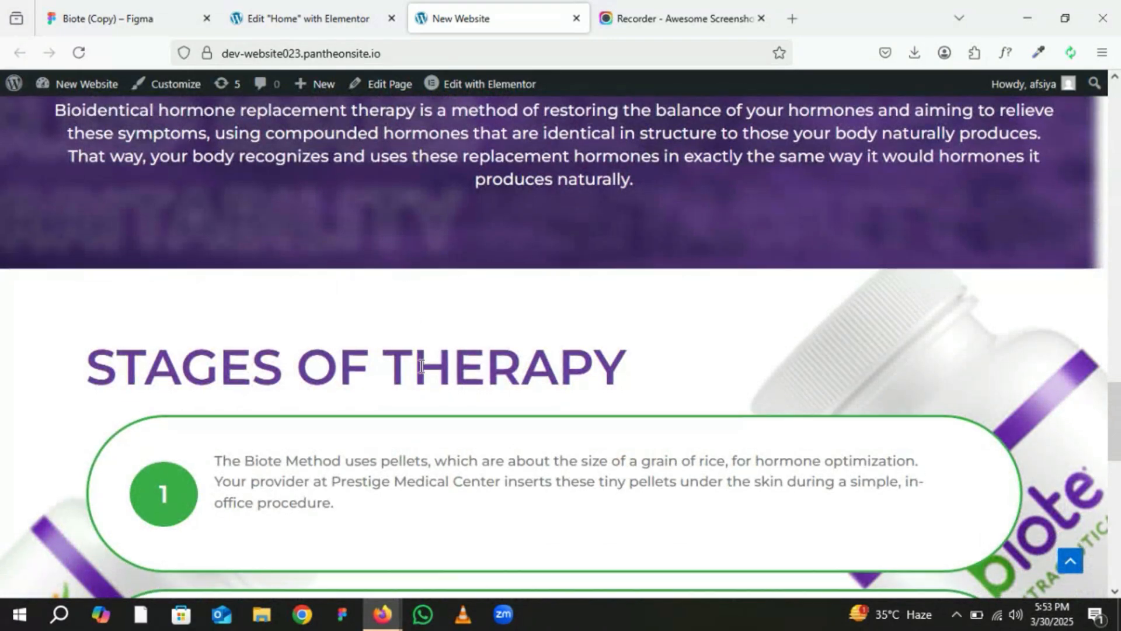
scroll(423, 373, "down", 3)
scroll(391, 366, "down", 4)
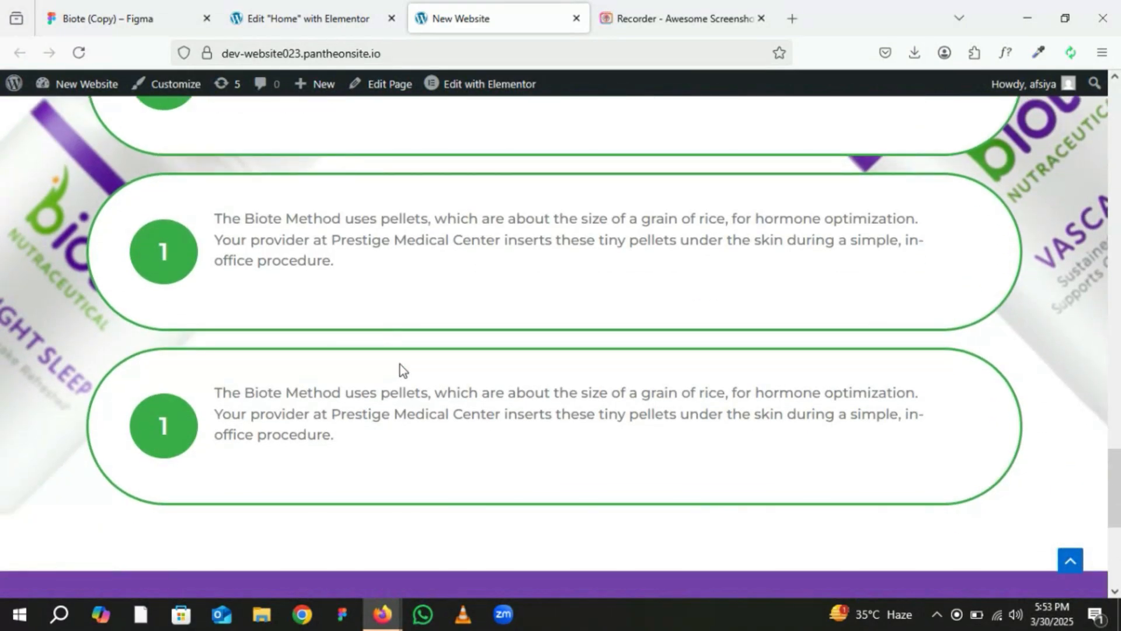
scroll(430, 373, "up", 1)
scroll(430, 374, "up", 2)
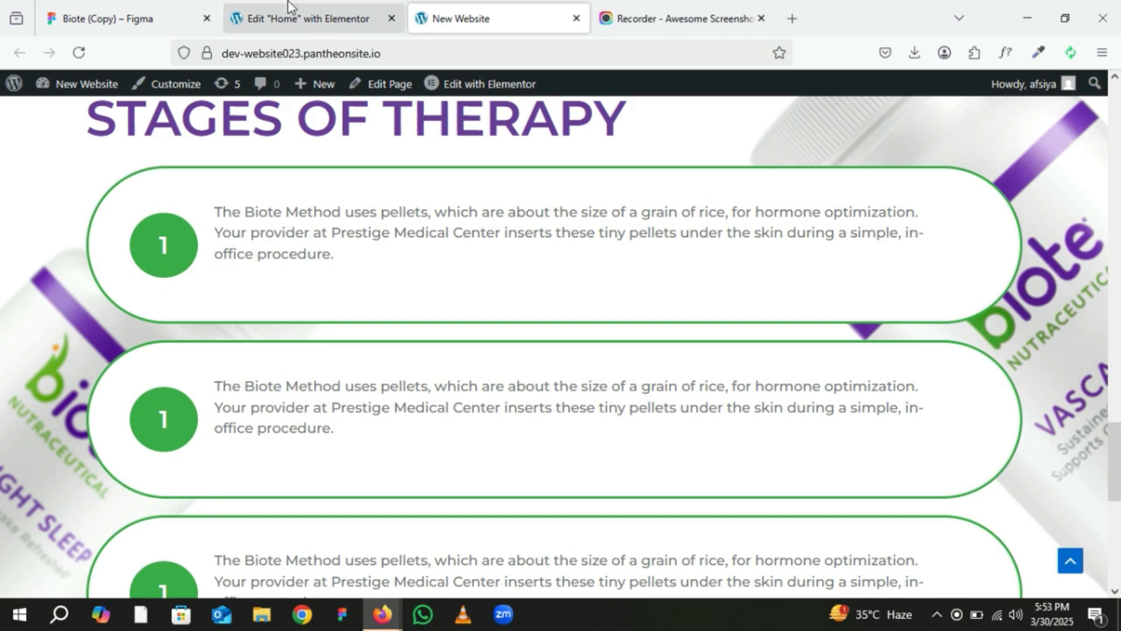
Return to the Elementor editor and change the second card's badge number to 2.
mouse_move(288, 6)
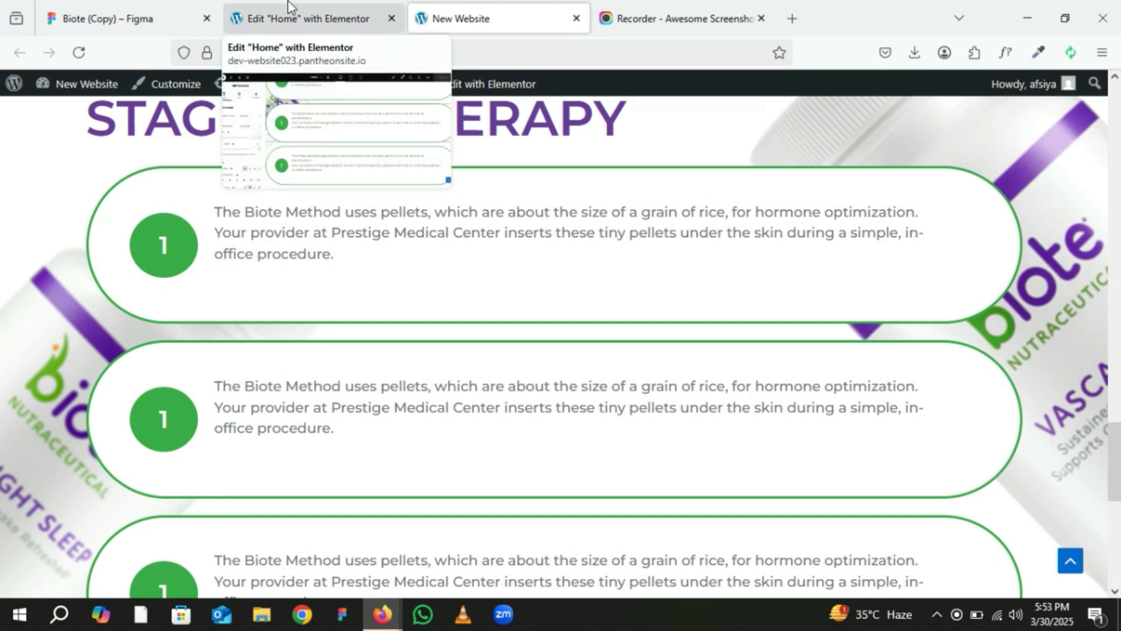
left_click(289, 6)
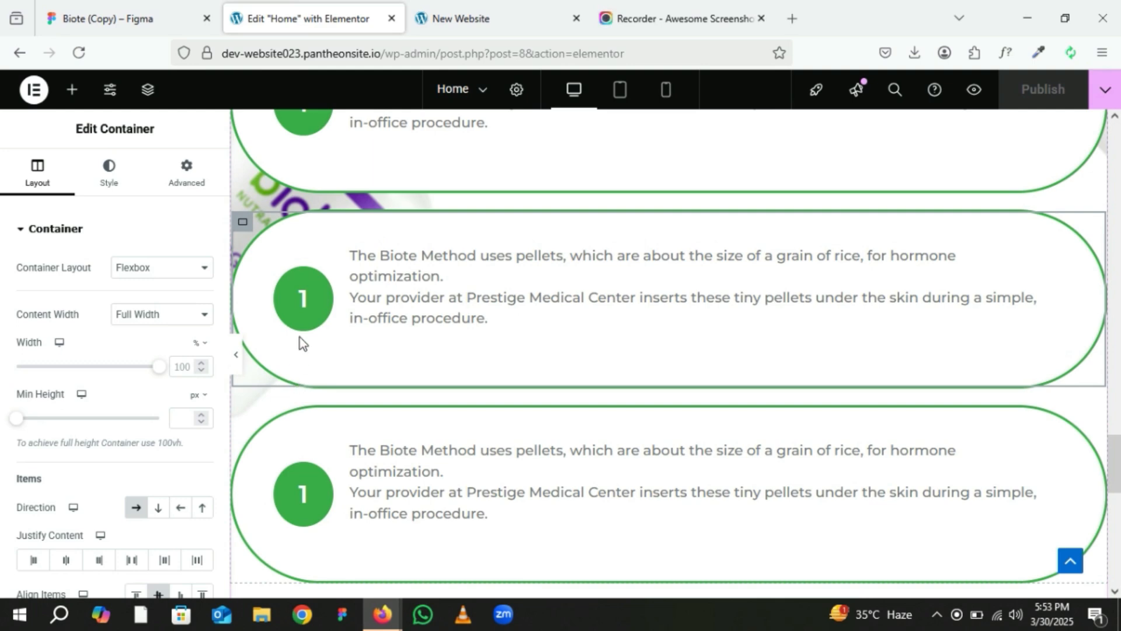
scroll(301, 338, "up", 2)
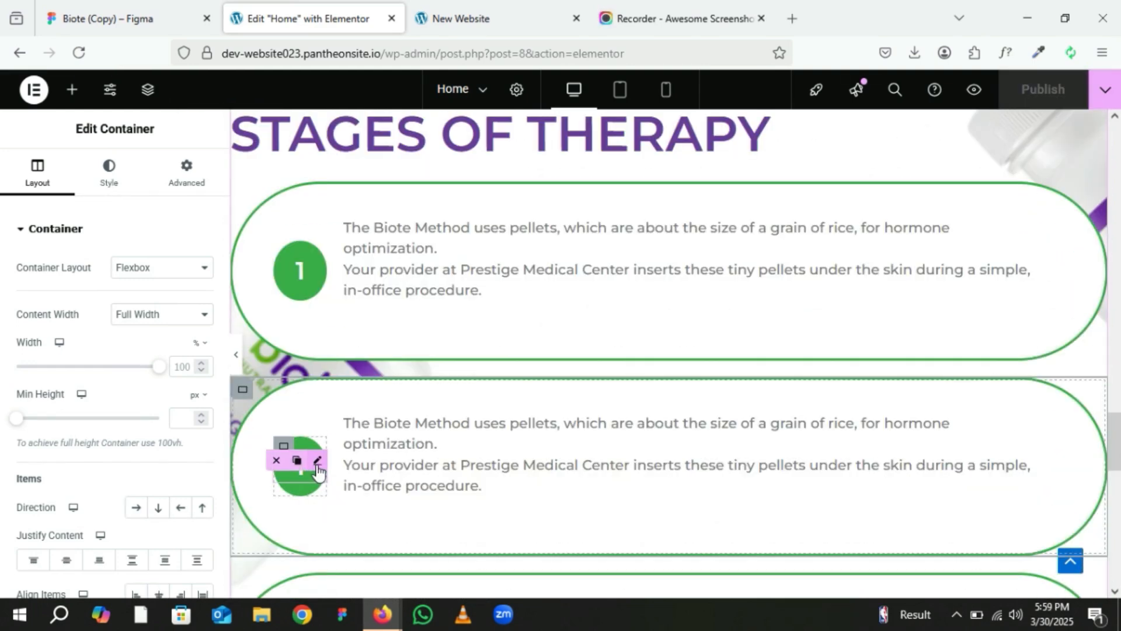
left_click(315, 463)
Replace the second card's paragraph with the stage 2 text from the Figma design, starting "The pellets will then dissolve slowly over time".
left_click(126, 18)
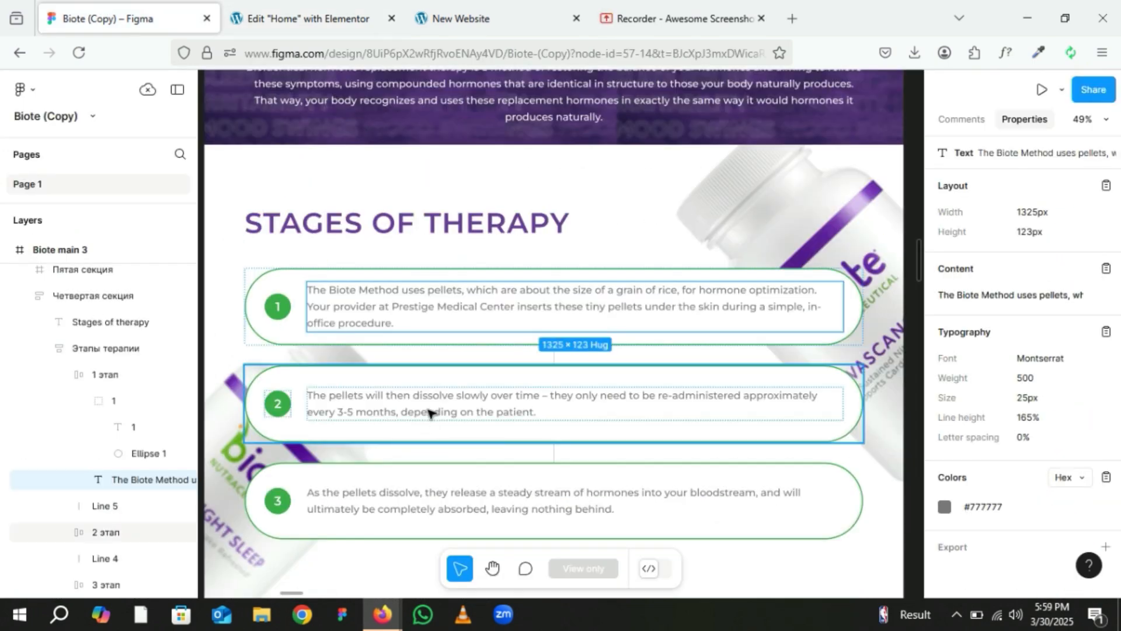
left_click(642, 409)
left_click(1107, 269)
left_click(257, 14)
left_click(1054, 425)
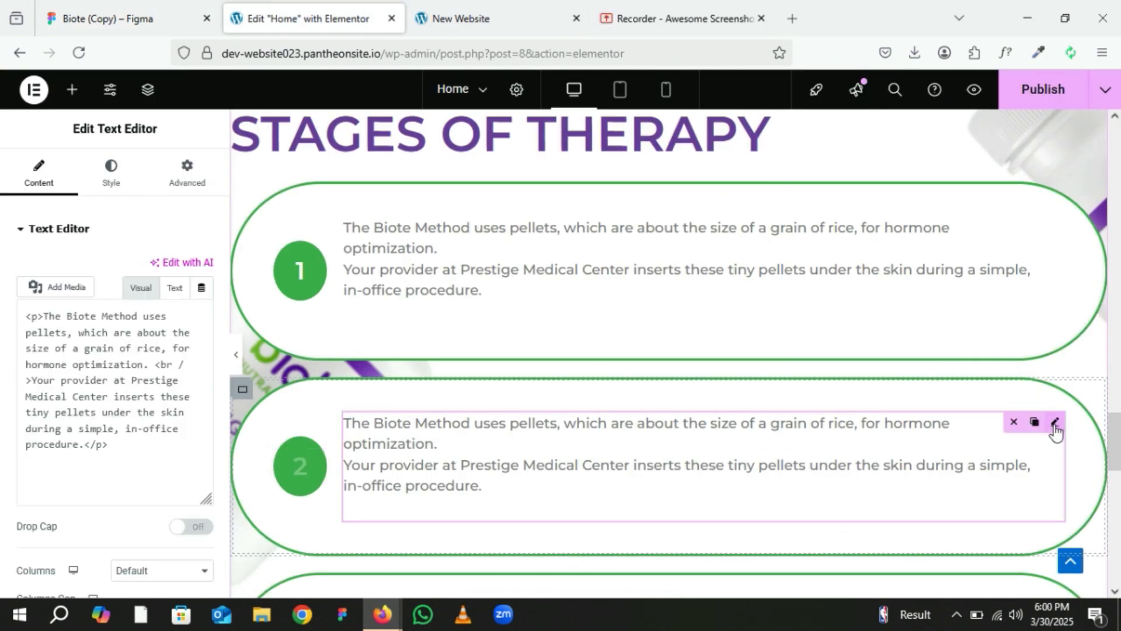
left_click_drag(34, 382, 192, 549)
type("The pellets will then dissolve slowly over time – they only need to be re-administered approximately every 3-5 months, depending on the patient.")
Change the third card's badge number to 3 and replace its paragraph with Figma's stage 3 text, starting "As the pellets dissolve".
scroll(300, 374, "down", 5)
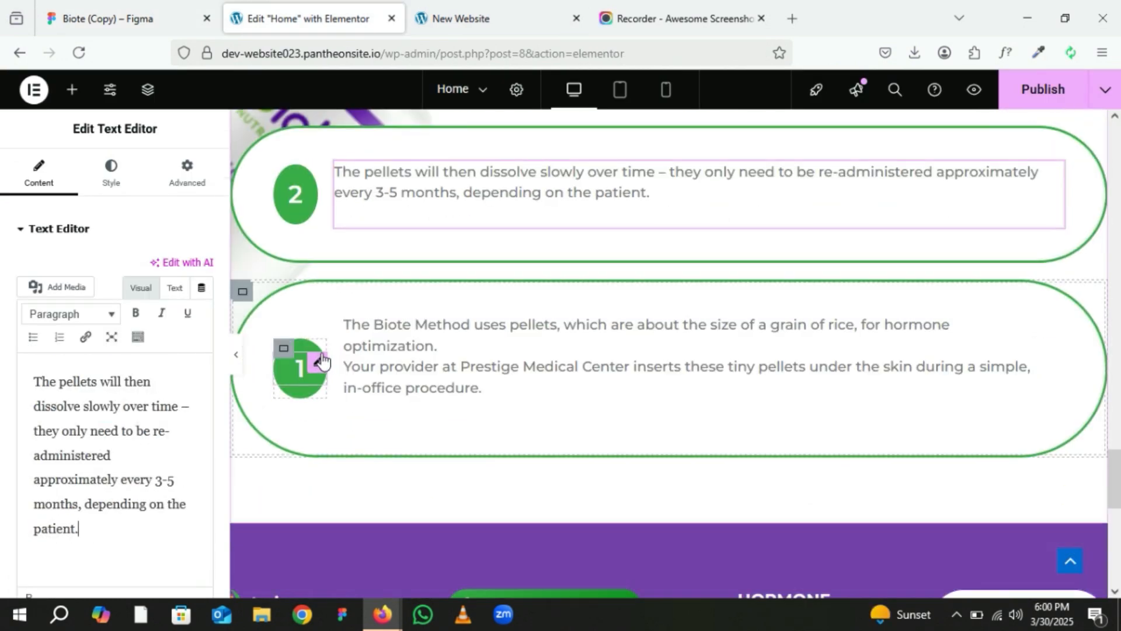
left_click(289, 392)
left_click(125, 19)
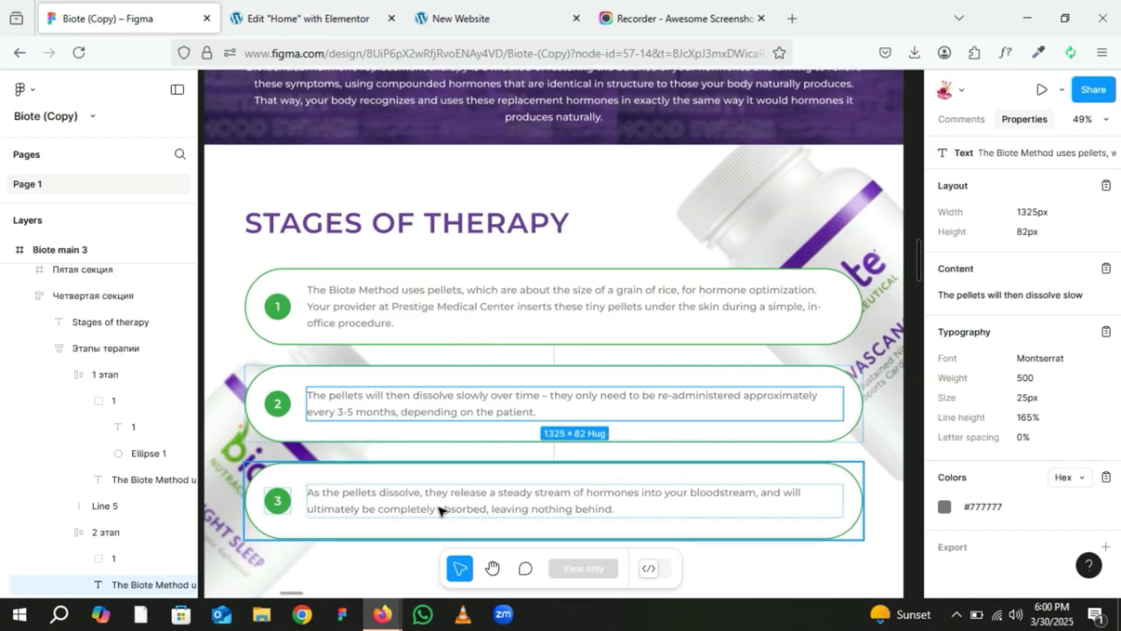
left_click(474, 503)
key("ctrl+c")
left_click(304, 18)
left_click(1054, 327)
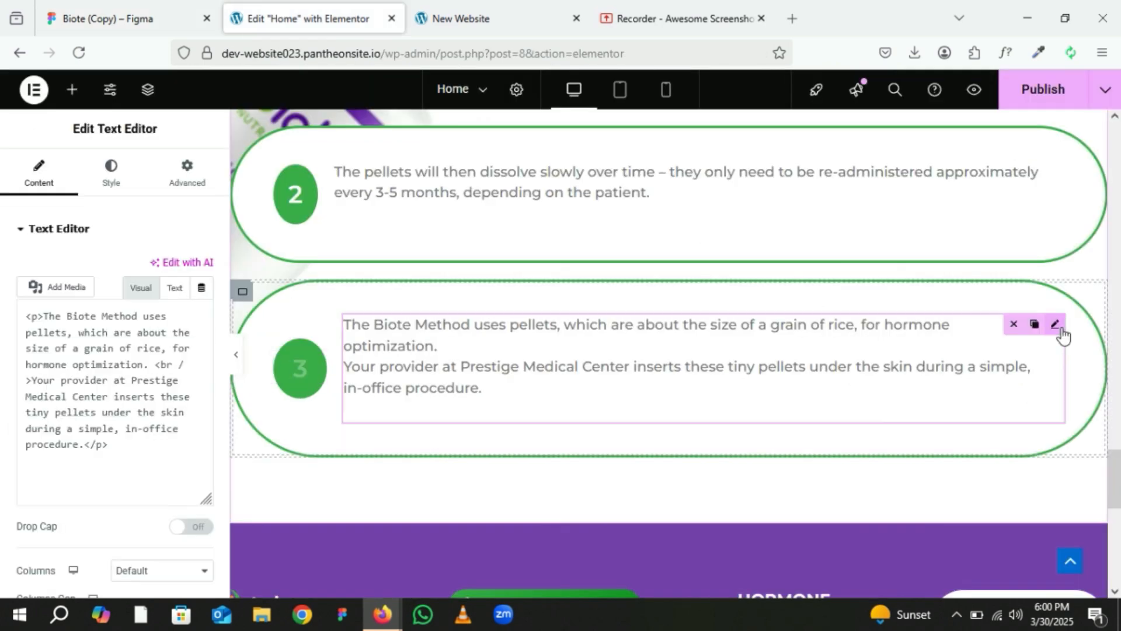
left_click_drag(34, 381, 148, 592)
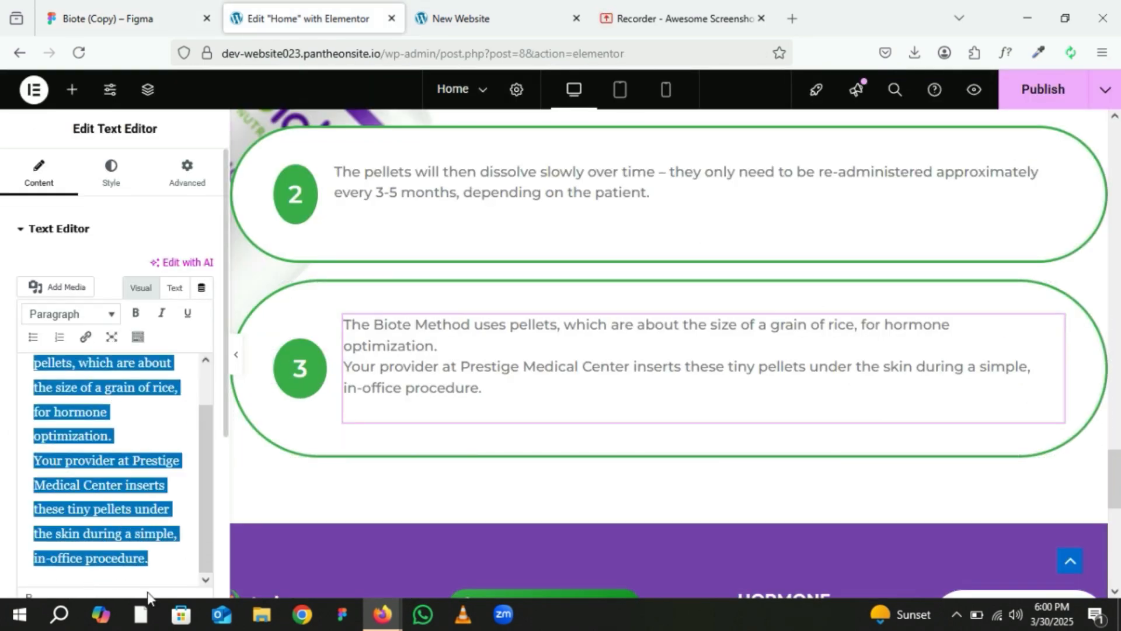
key("ctrl+v")
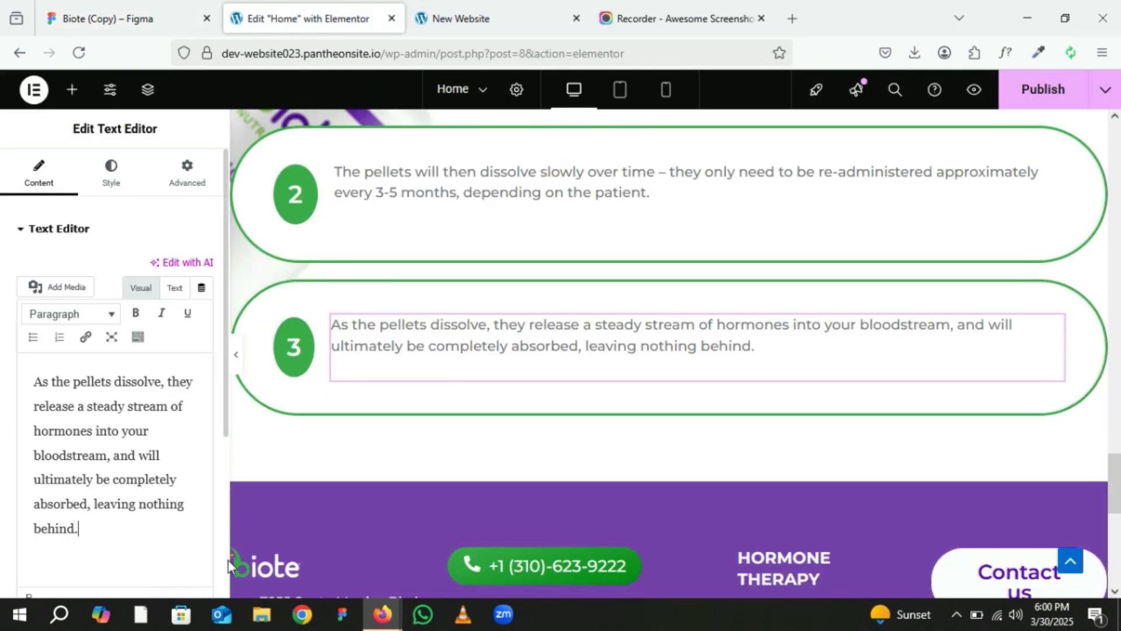
Publish the page, reload the live New Website page and check the text and badges of all three stage cards.
left_click(1028, 91)
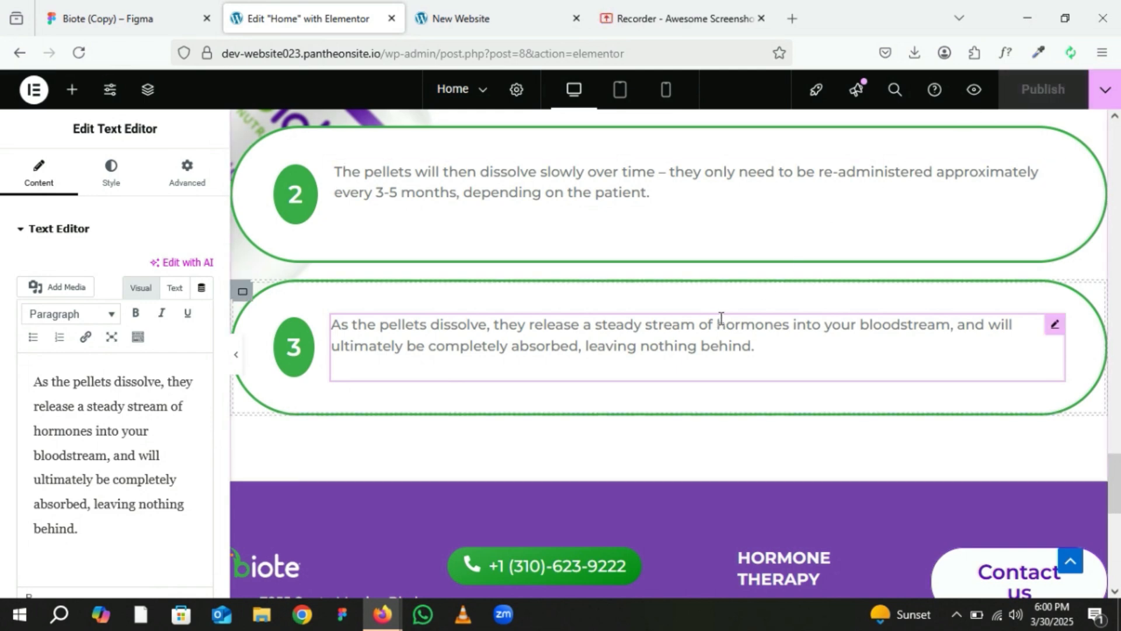
left_click(493, 17)
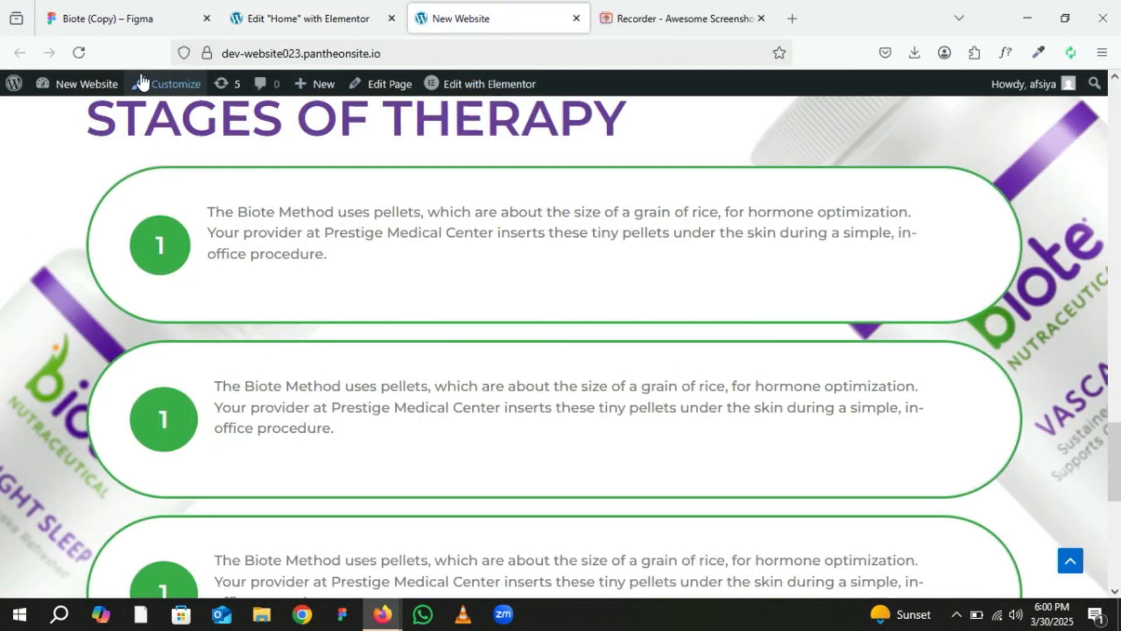
left_click(79, 53)
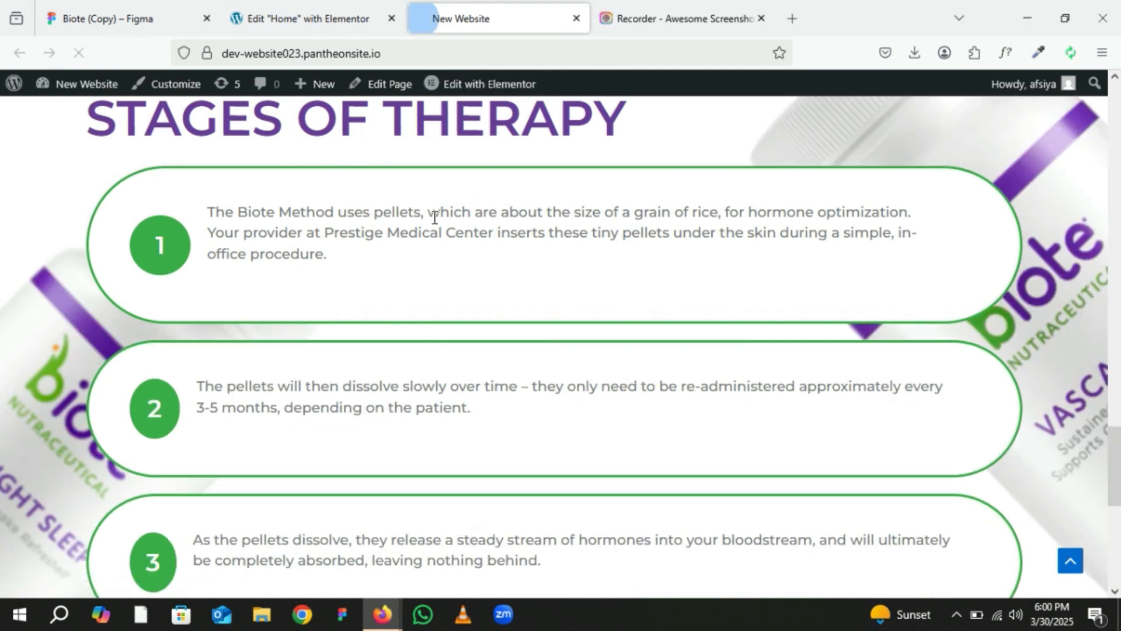
scroll(434, 218, "down", 1)
scroll(436, 224, "down", 1)
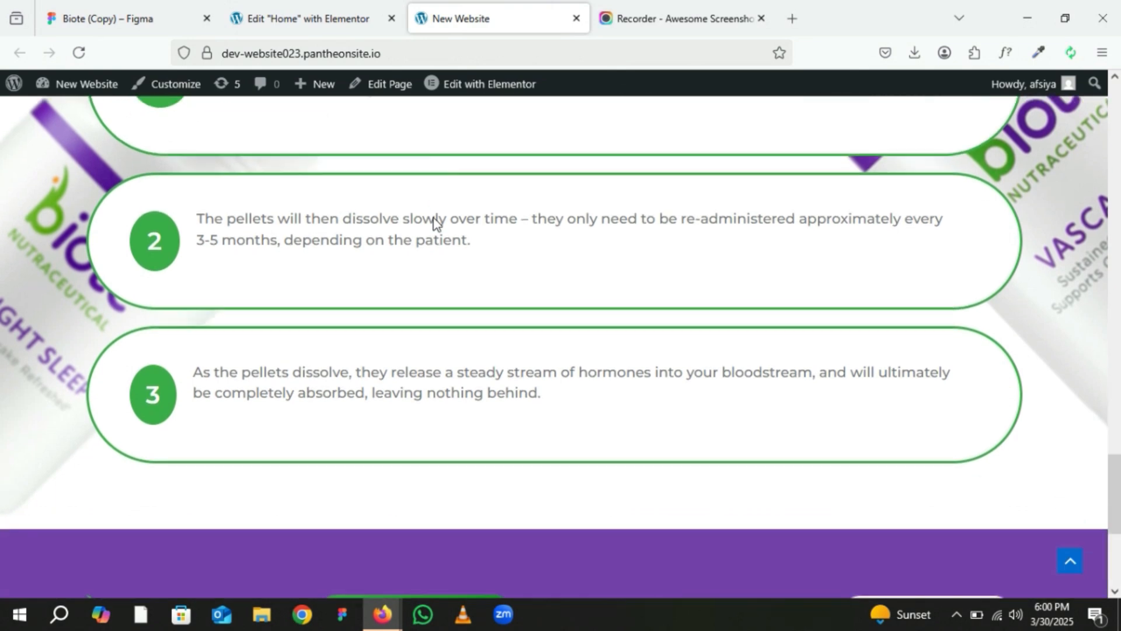
scroll(435, 223, "down", 2)
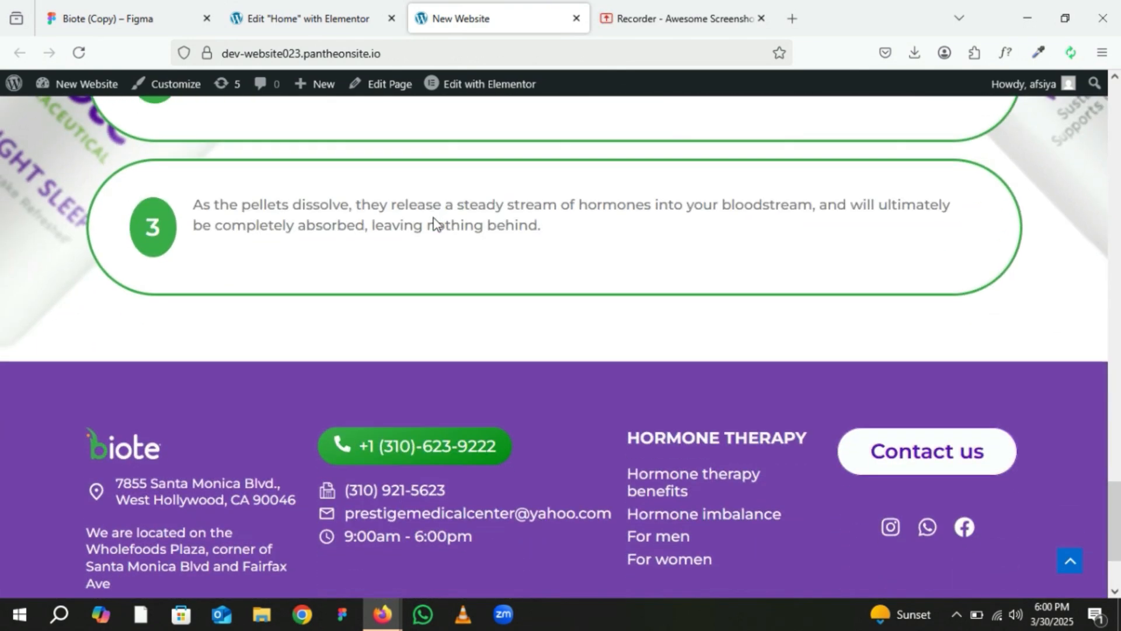
scroll(434, 223, "up", 4)
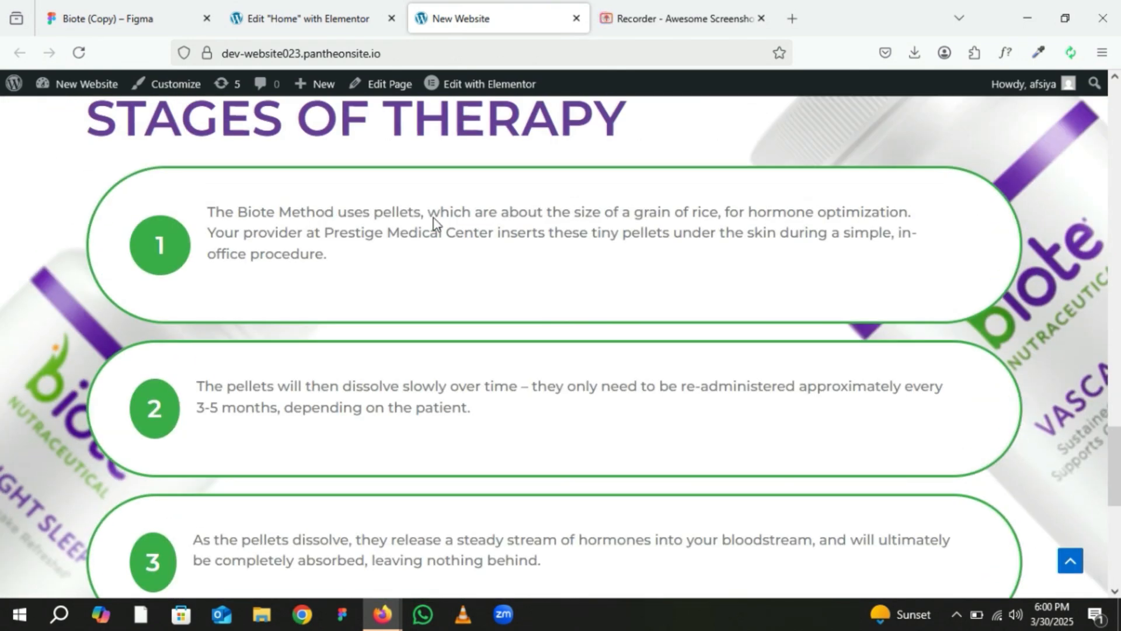
scroll(434, 223, "down", 1)
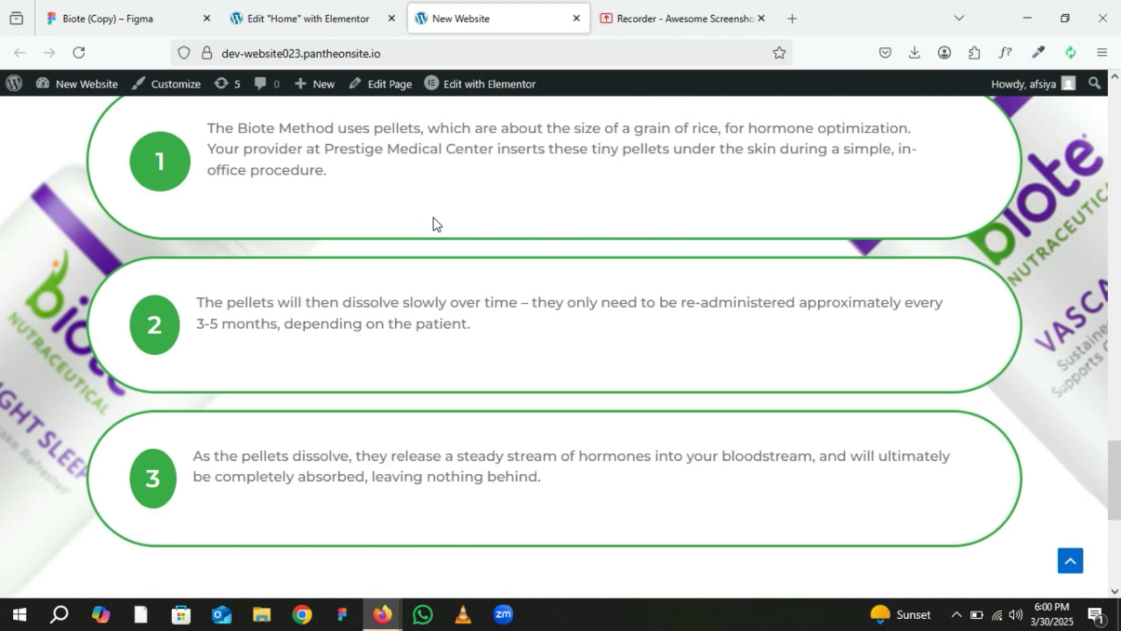
In the Elementor editor, set the third card's badge container width to 9%, publish and reload the live page.
left_click(293, 1)
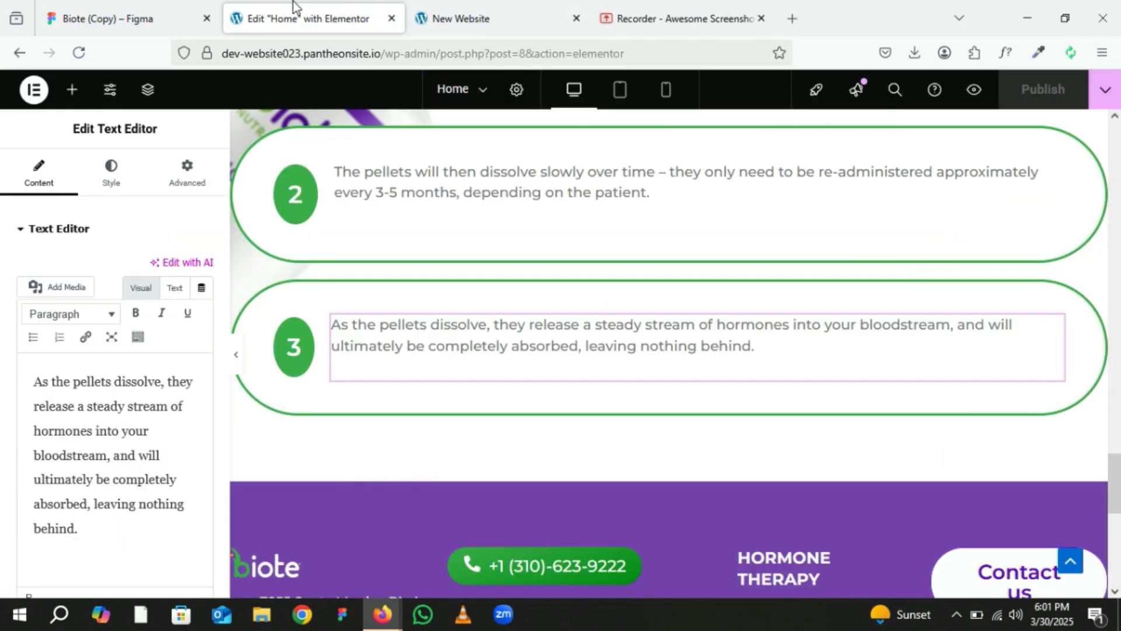
left_click(303, 327)
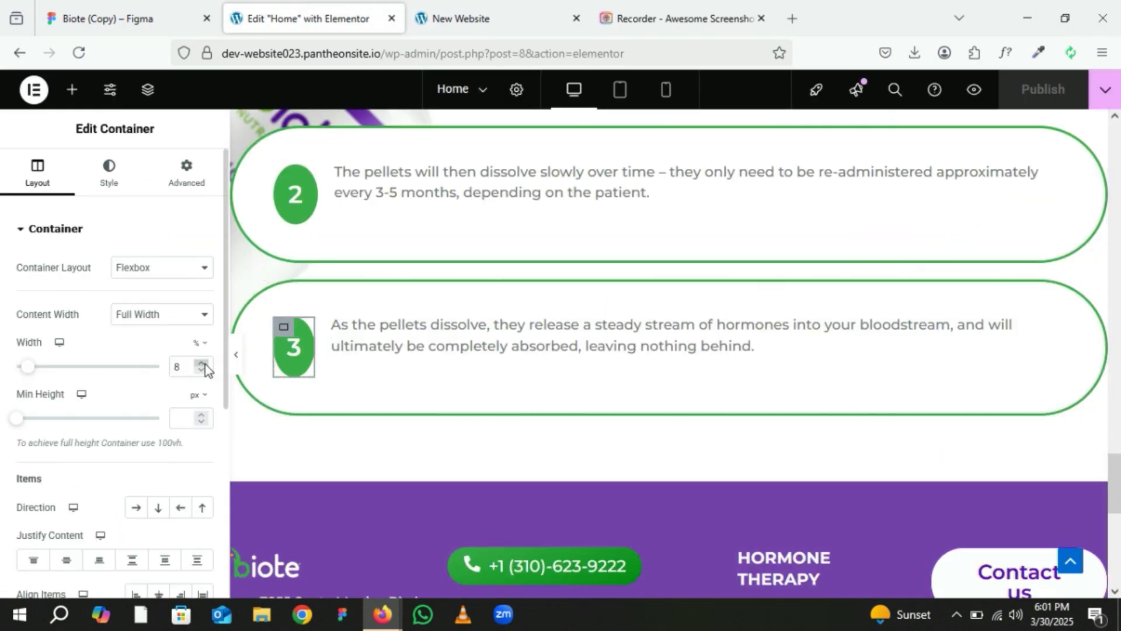
left_click(1043, 89)
left_click(461, 18)
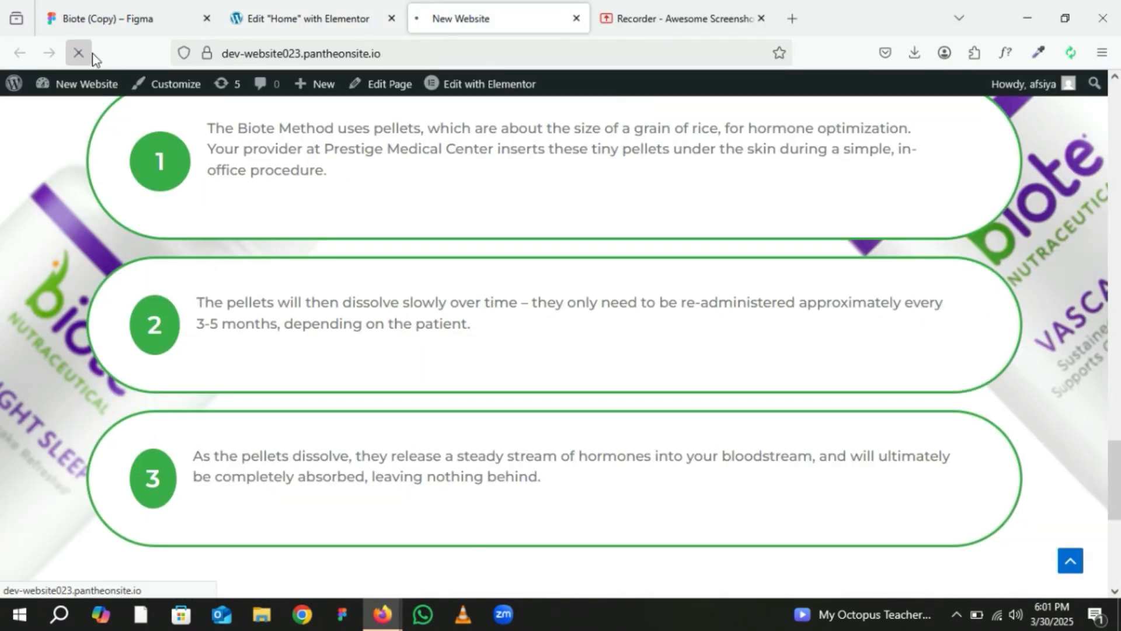
left_click(79, 53)
Back in the Elementor editor, widen the third card's badge container further and set the second card's badge container width to 10%.
left_click(324, 8)
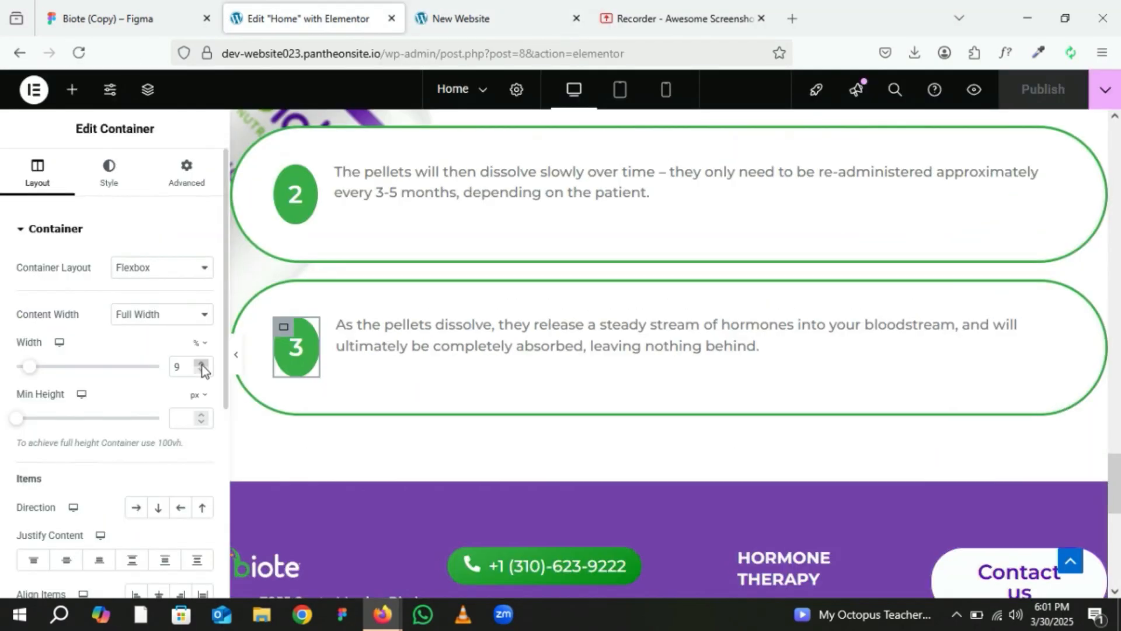
left_click(288, 182)
left_click(202, 369)
left_click(202, 363)
left_click(202, 363)
left_click(202, 363)
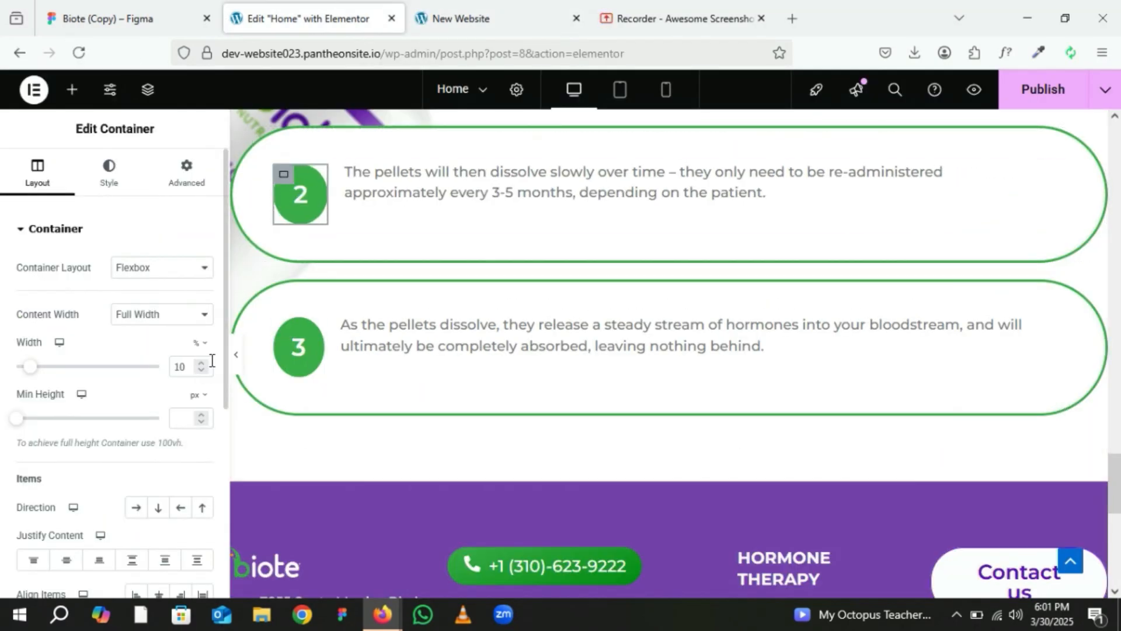
Publish the badge width changes, reload the live New Website page and review the whole Stages of Therapy section.
left_click(1079, 91)
left_click(461, 18)
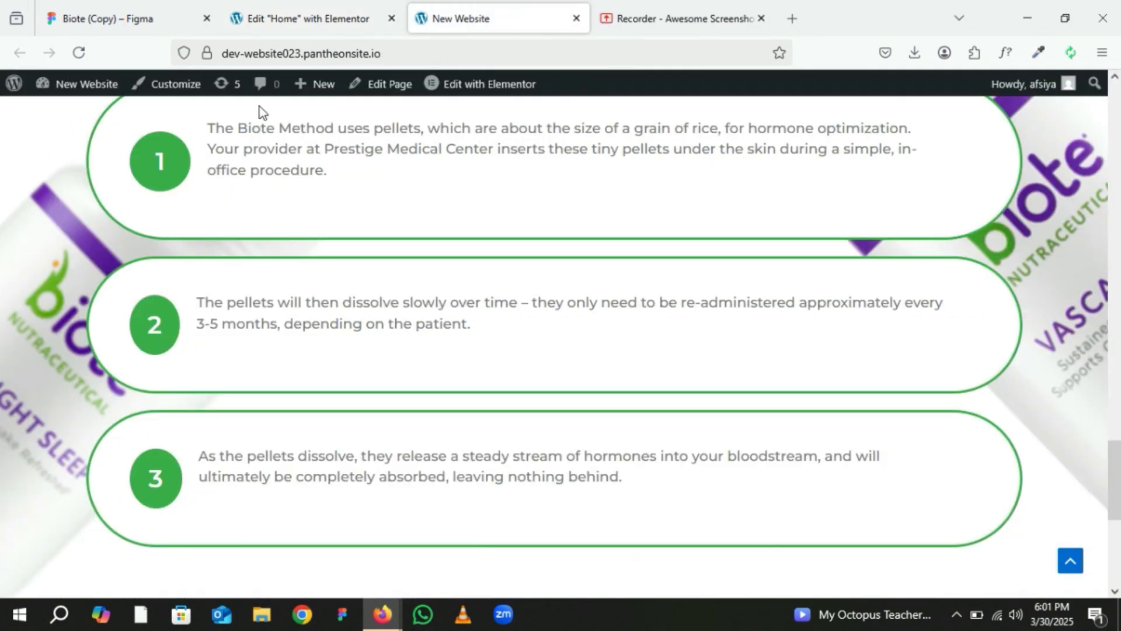
left_click(77, 53)
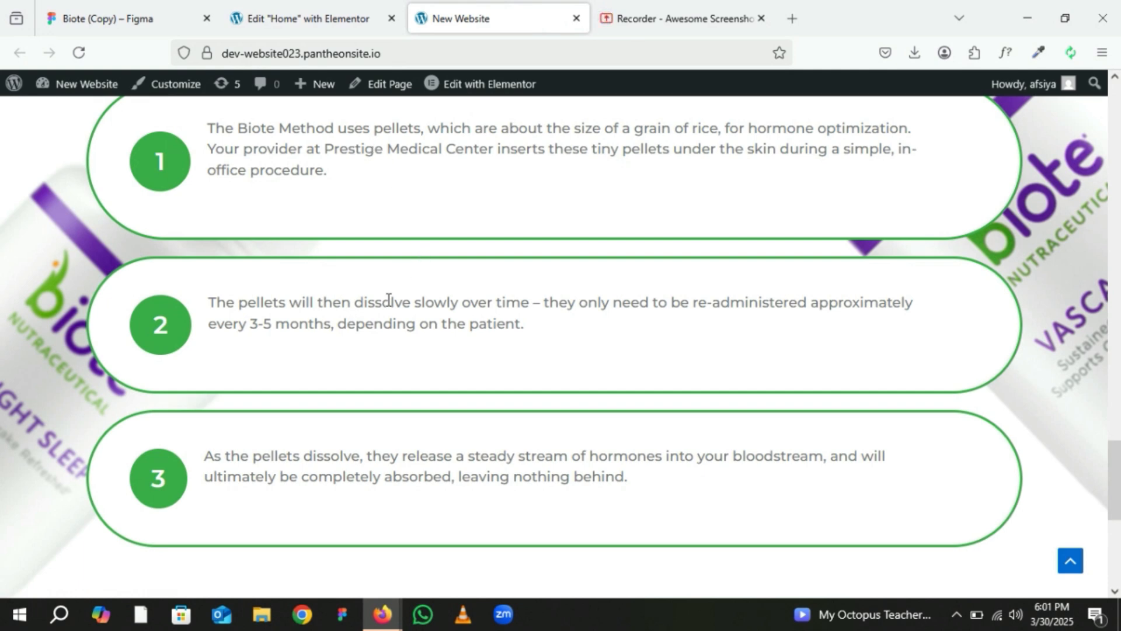
scroll(388, 299, "down", 5)
scroll(105, 305, "up", 10)
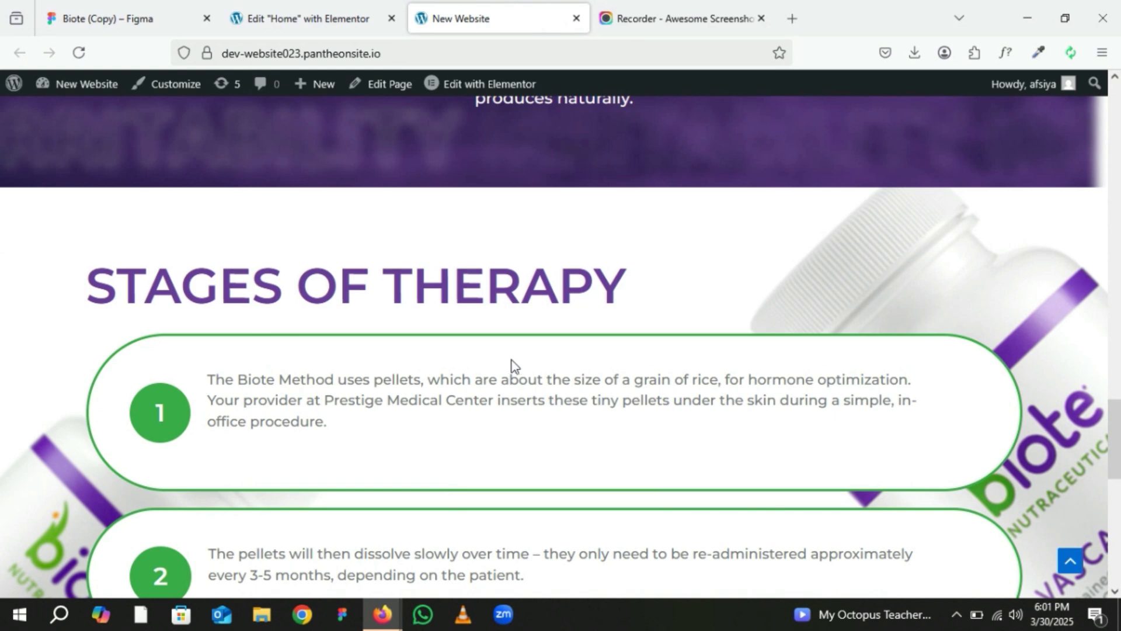
scroll(512, 366, "down", 10)
Switch to the Figma design and export the couple-with-bicycles image of the Get Started It section as a 1x PNG.
left_click(117, 11)
scroll(505, 371, "down", 3)
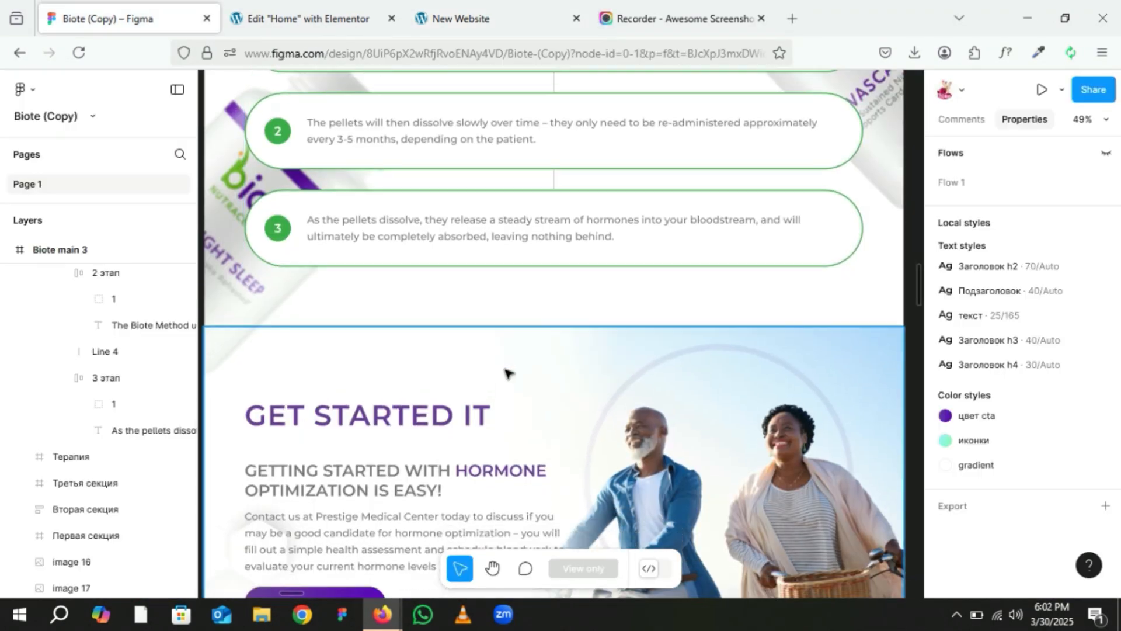
scroll(505, 371, "down", 2)
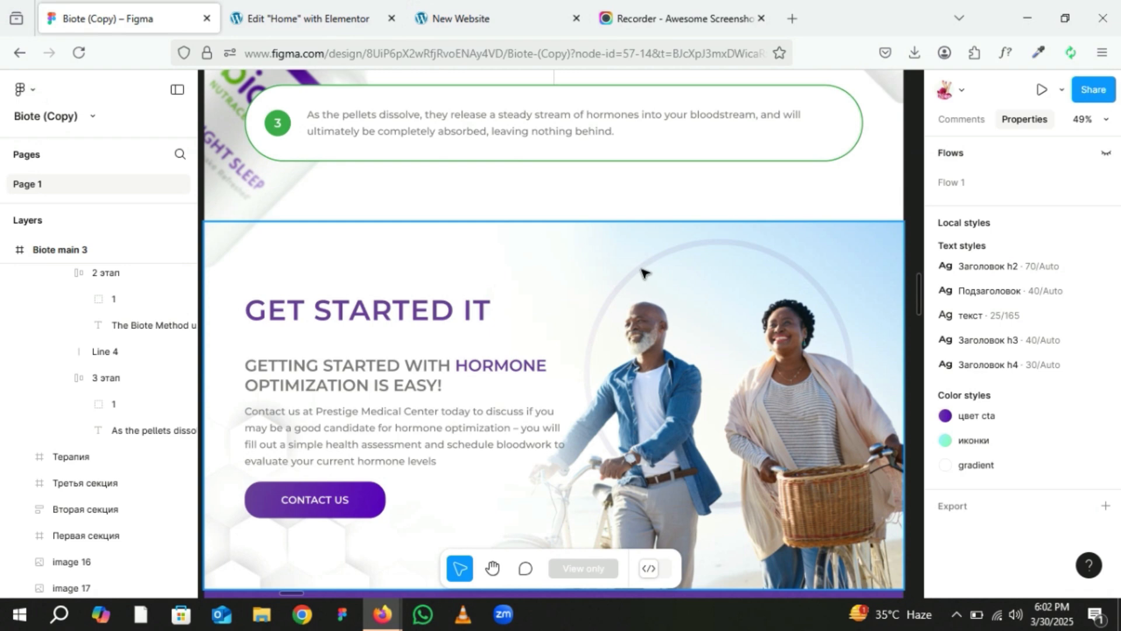
left_click(641, 271)
scroll(627, 274, "down", 2)
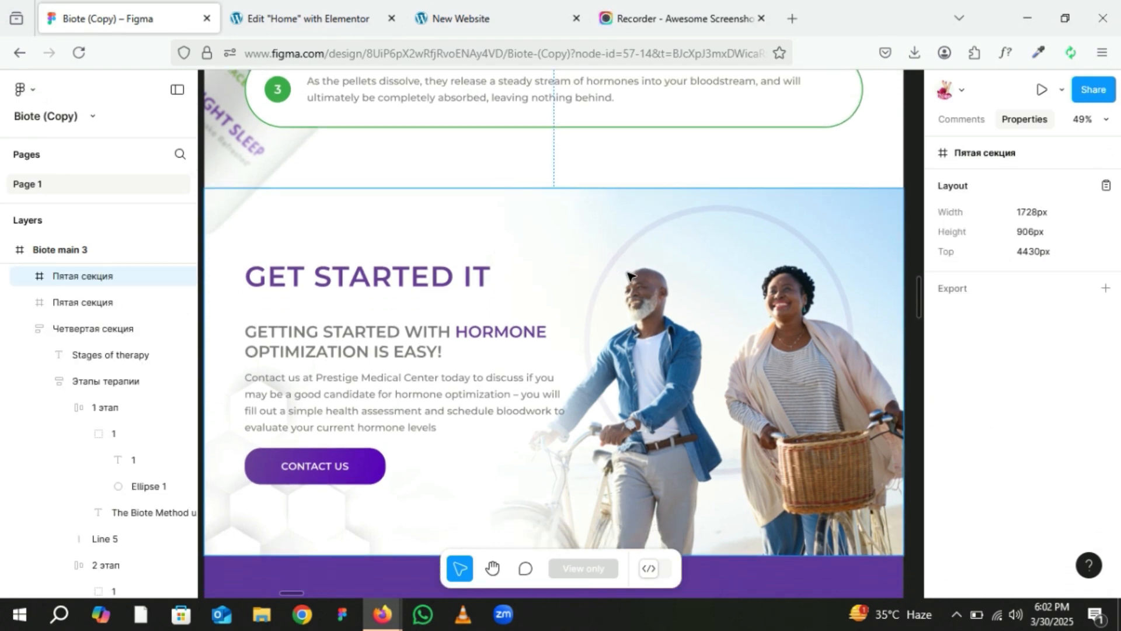
scroll(643, 292, "down", 3)
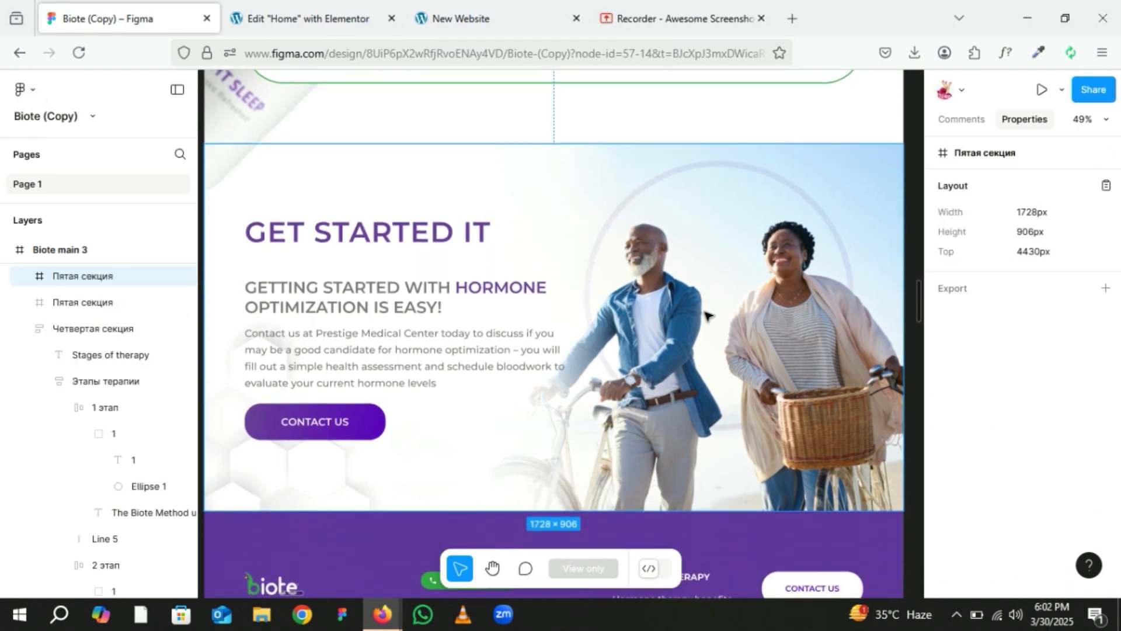
scroll(730, 300, "down", 2)
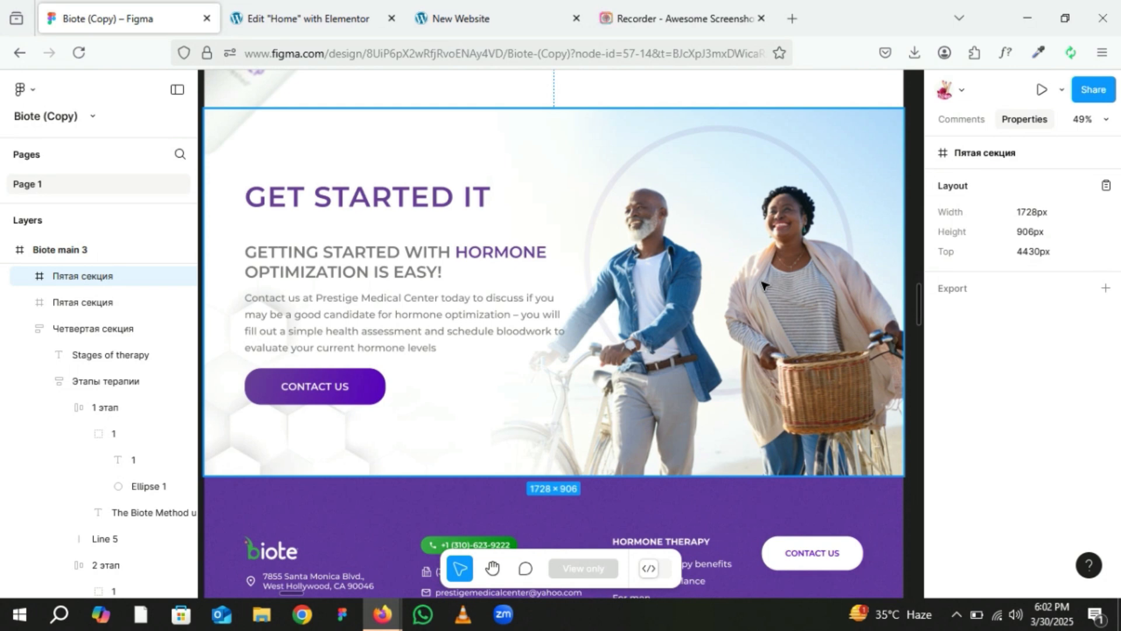
left_click(763, 285)
scroll(1030, 402, "down", 1)
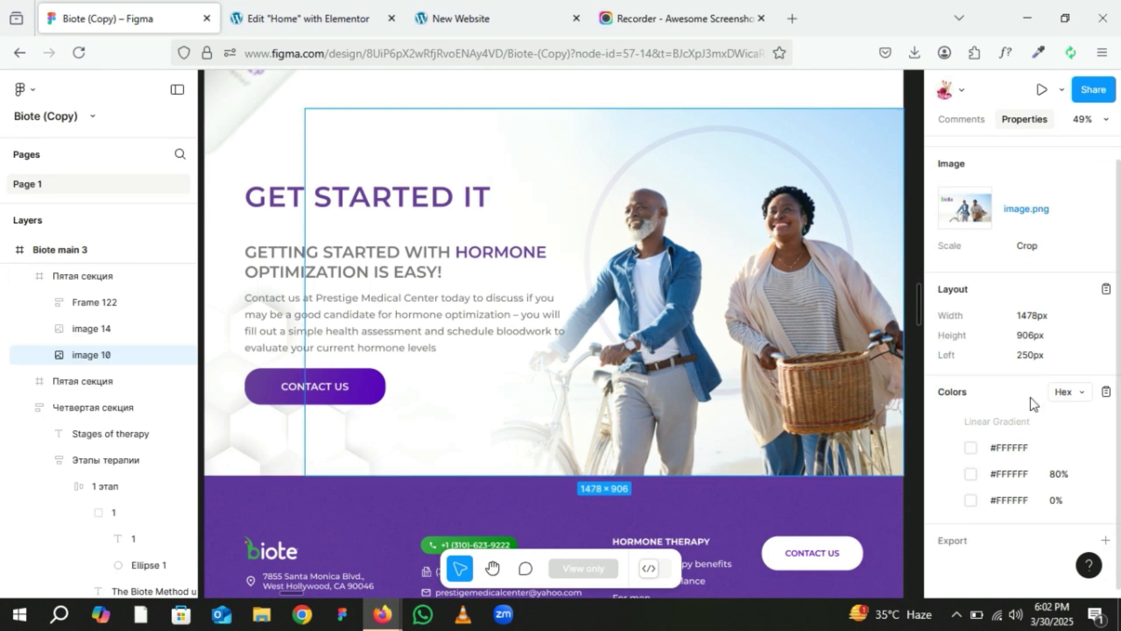
left_click(1104, 543)
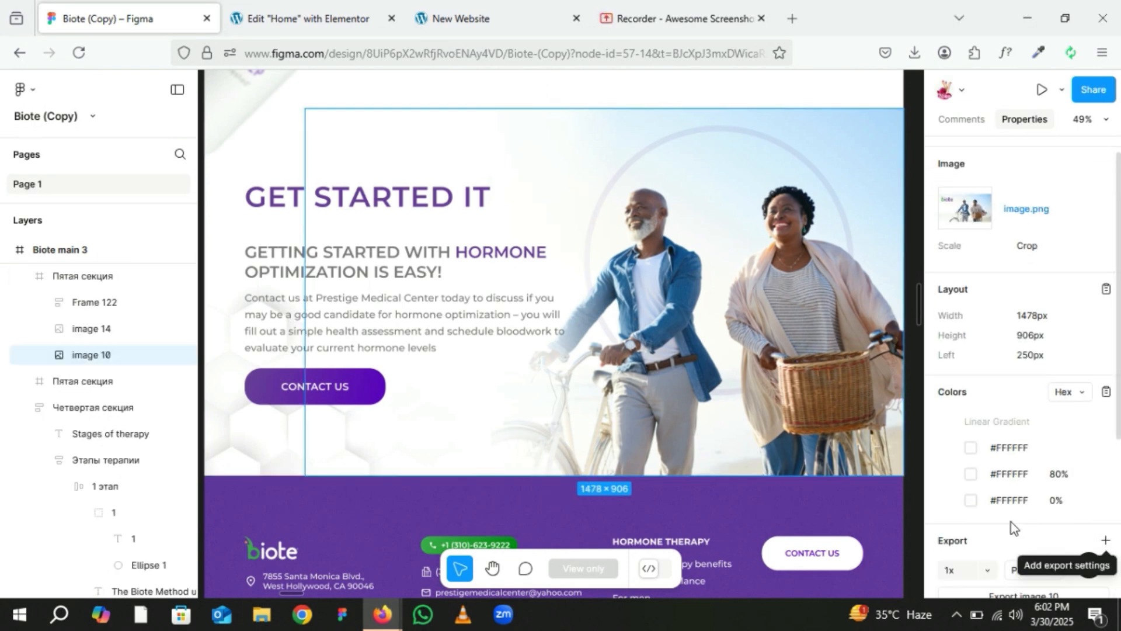
scroll(1011, 522, "down", 3)
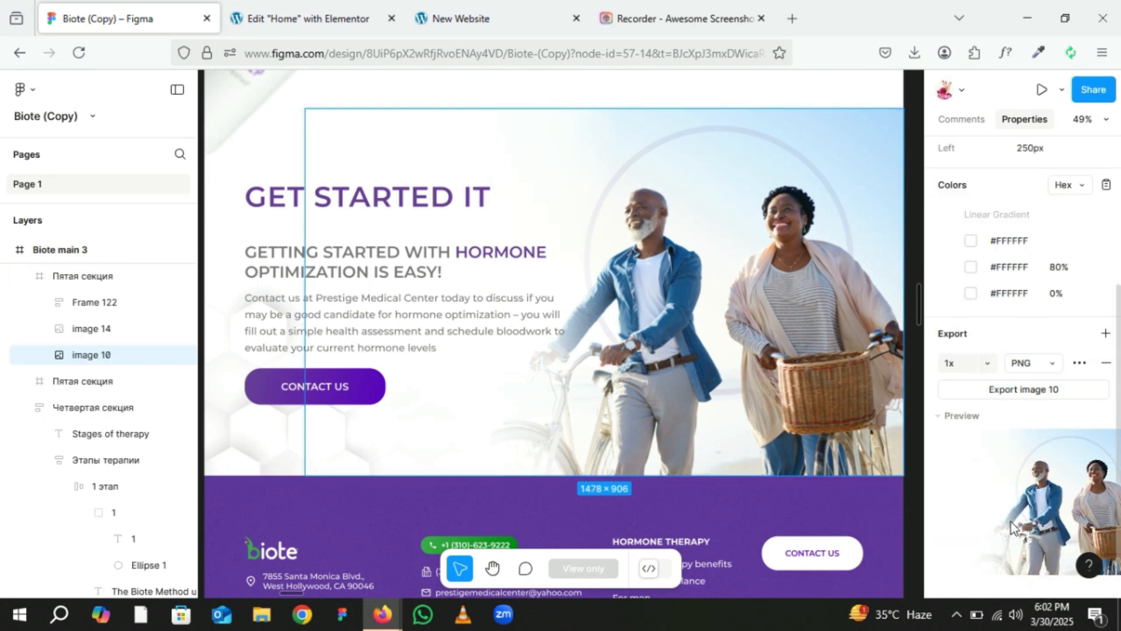
left_click(1004, 386)
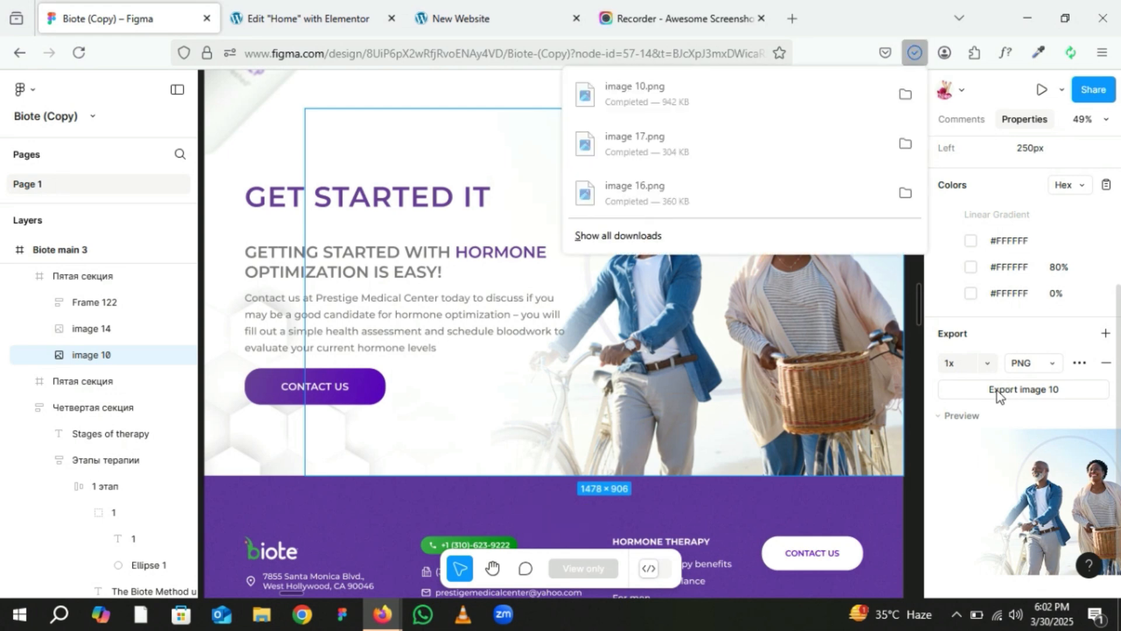
Return to the Elementor editor and add an empty row-direction Flexbox container below the footer.
left_click(329, 14)
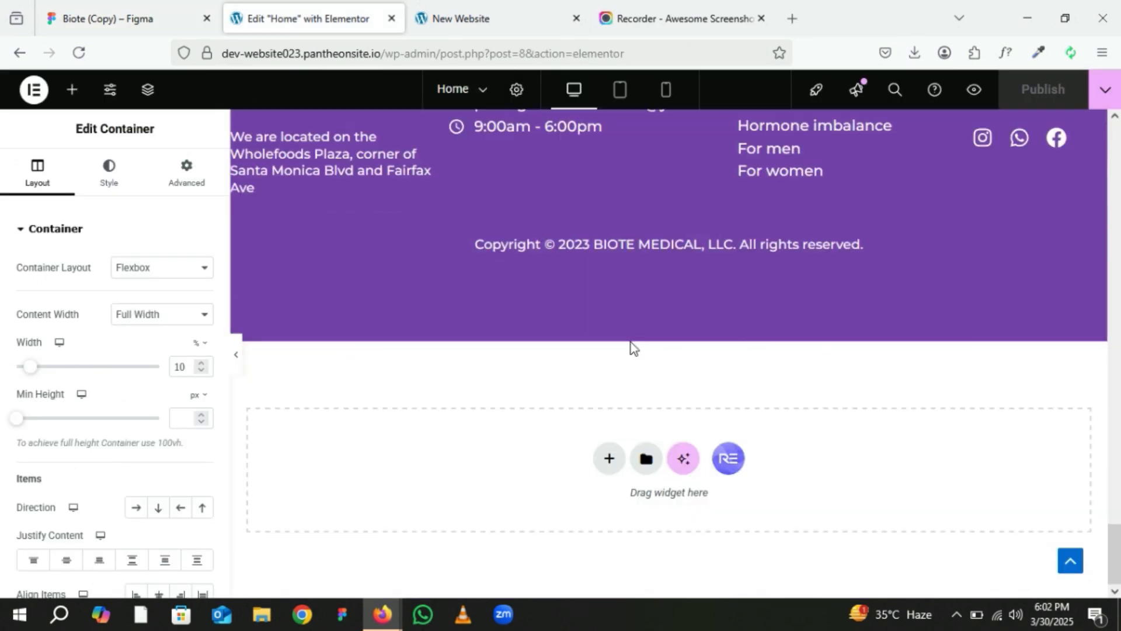
left_click(614, 464)
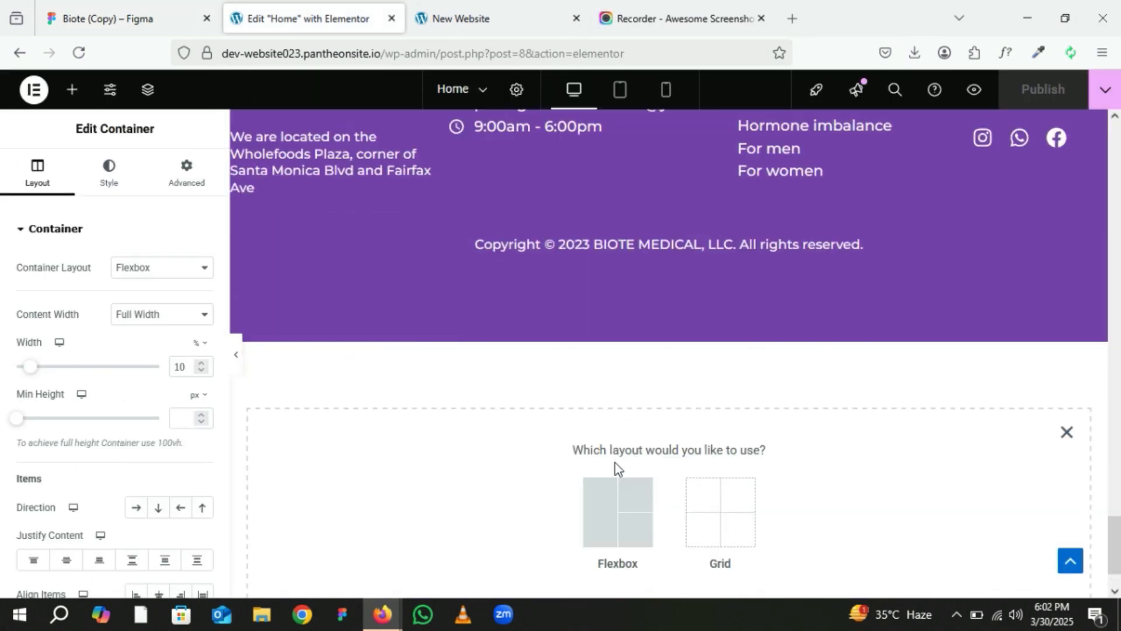
left_click(615, 509)
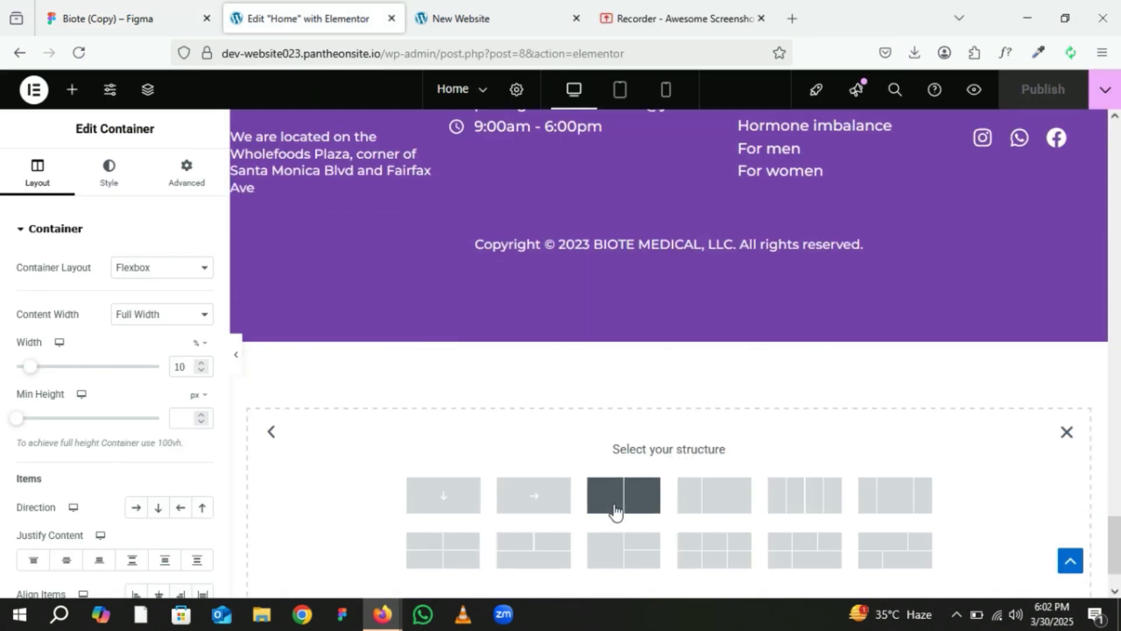
left_click(529, 501)
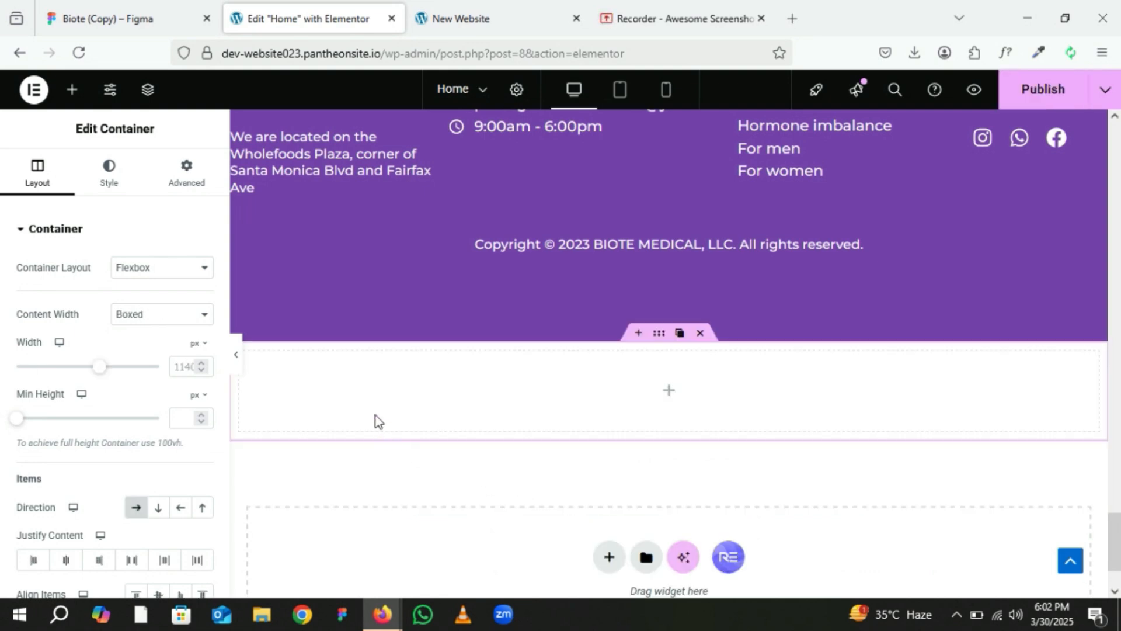
Unlink the new container's margin and padding values and zero them on all sides.
left_click(182, 188)
left_click(202, 352)
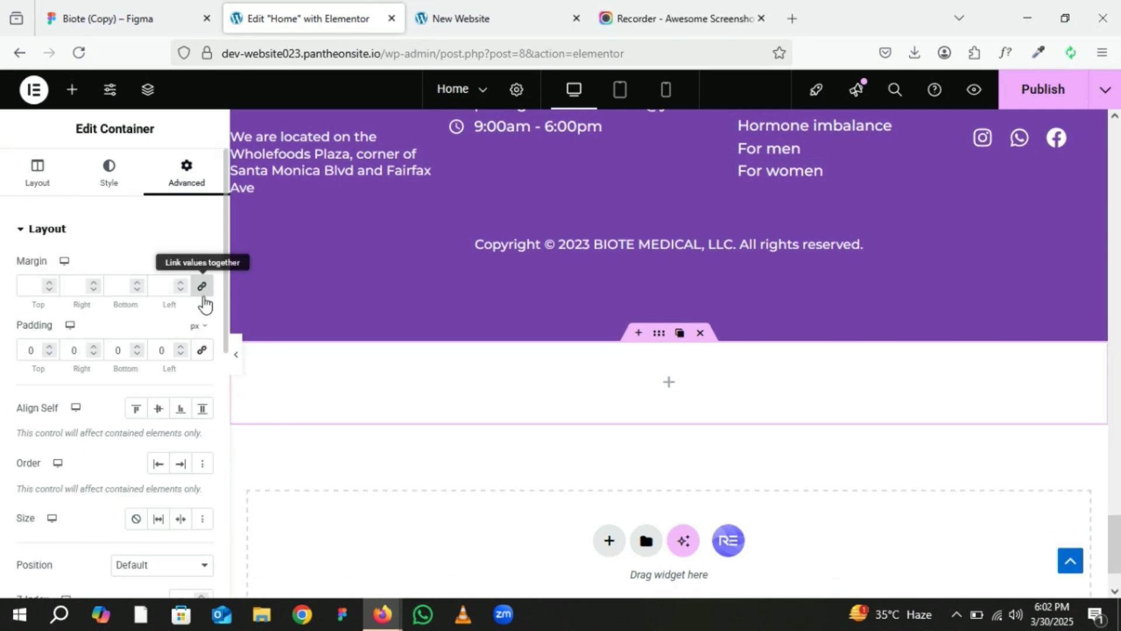
left_click(203, 294)
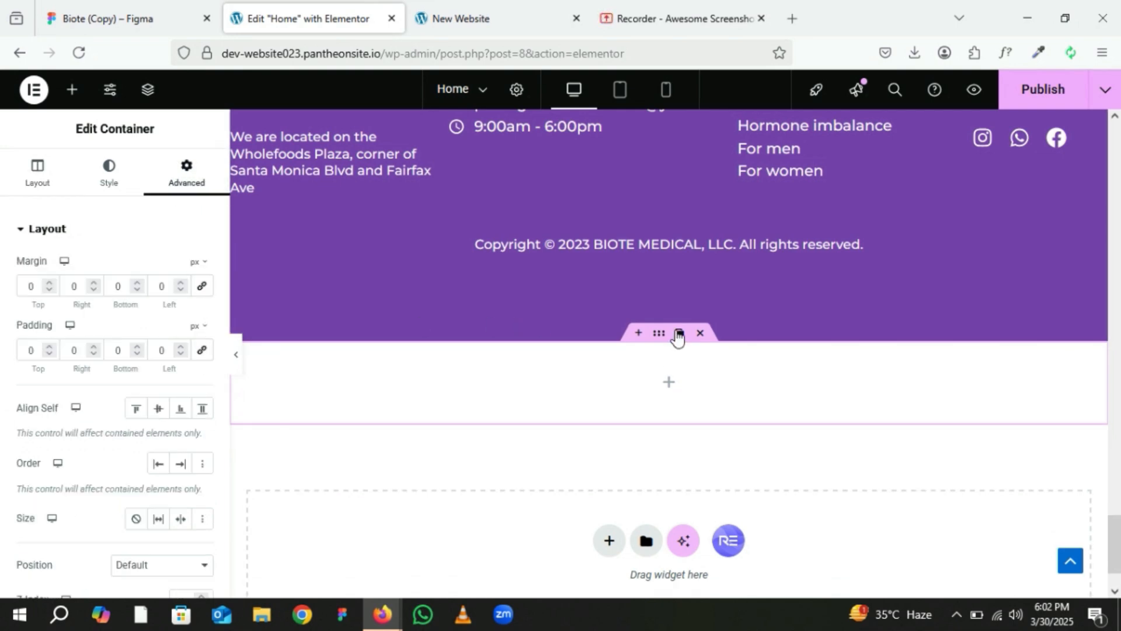
Move the new container directly above the footer and set its top and bottom padding to 80 px.
left_click_drag(659, 333, 607, 319)
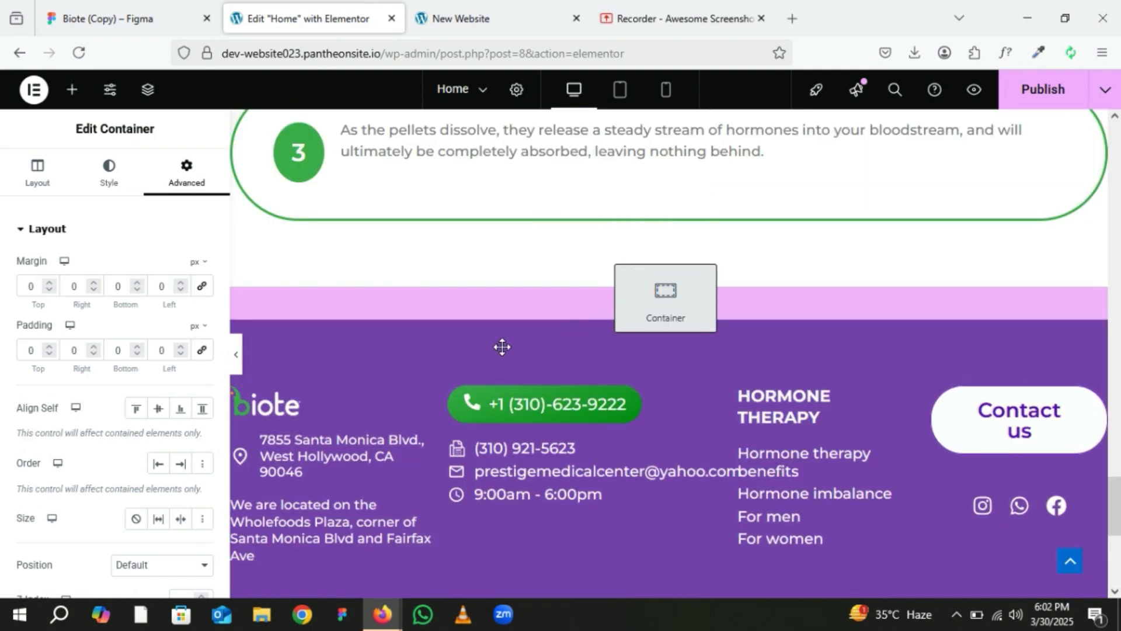
left_click_drag(486, 349, 482, 351)
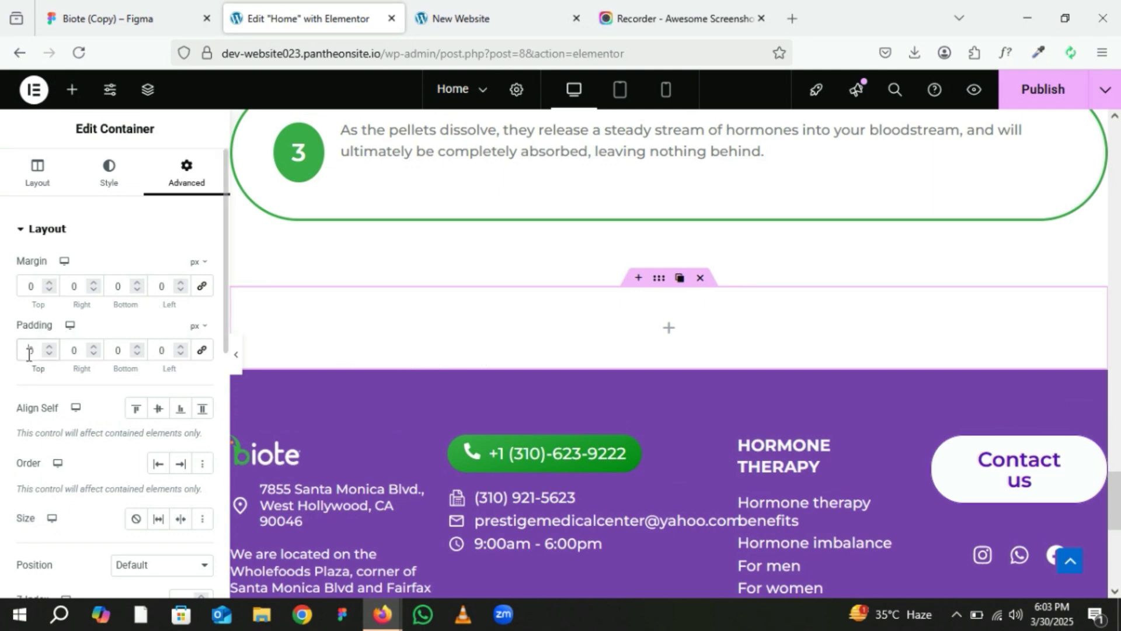
type("8")
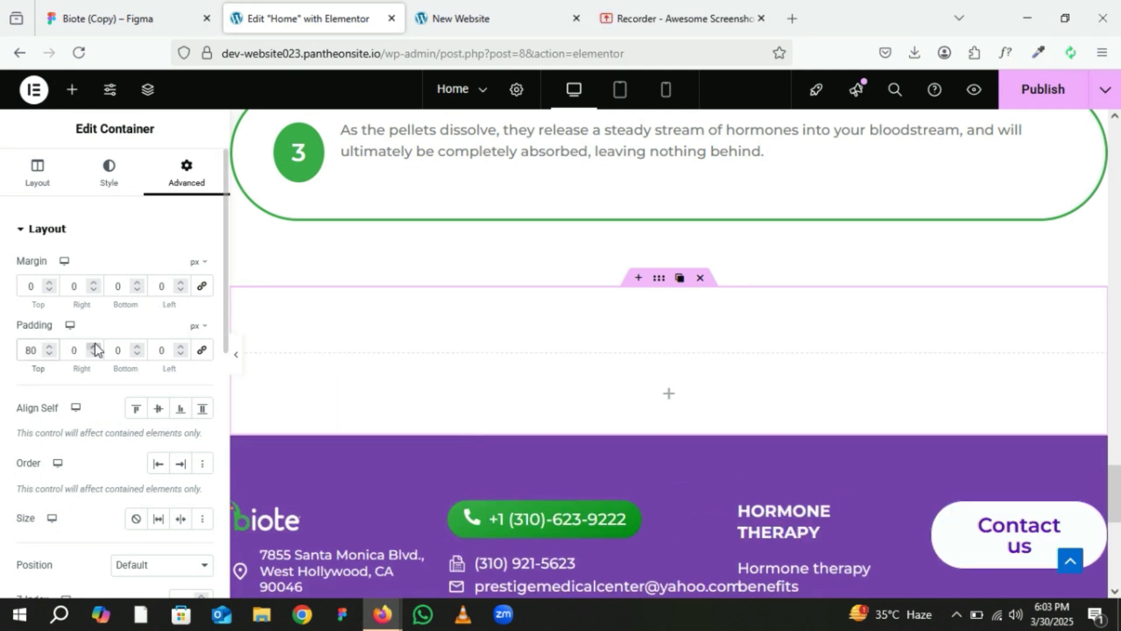
type("8")
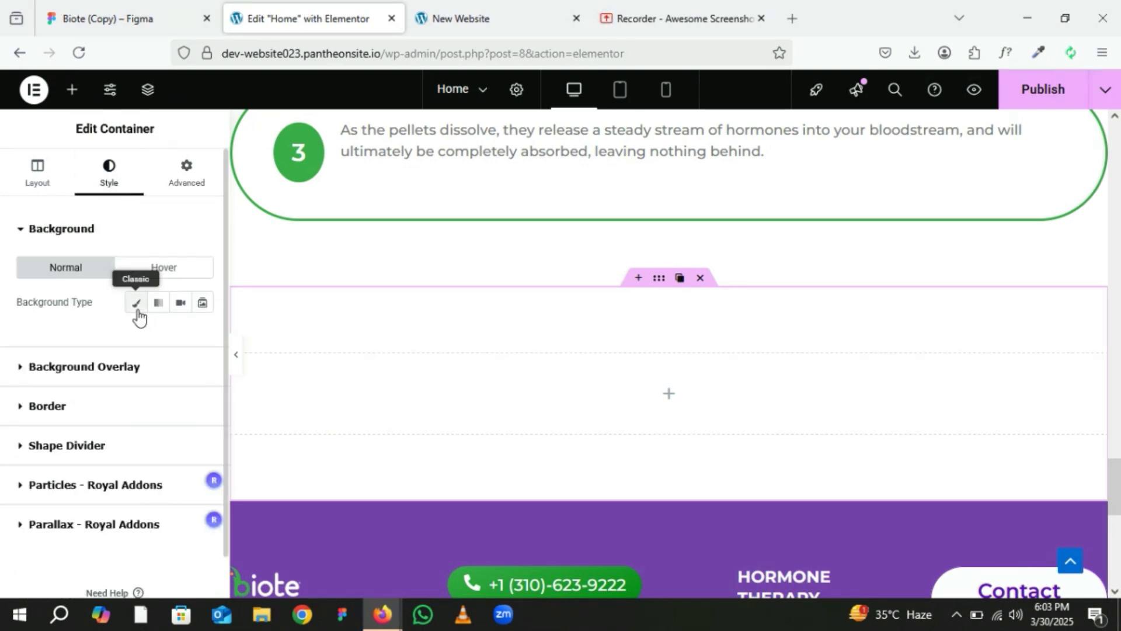
Give the container a classic background image by uploading the downloaded image 10.png and selecting it from the media library.
left_click(136, 309)
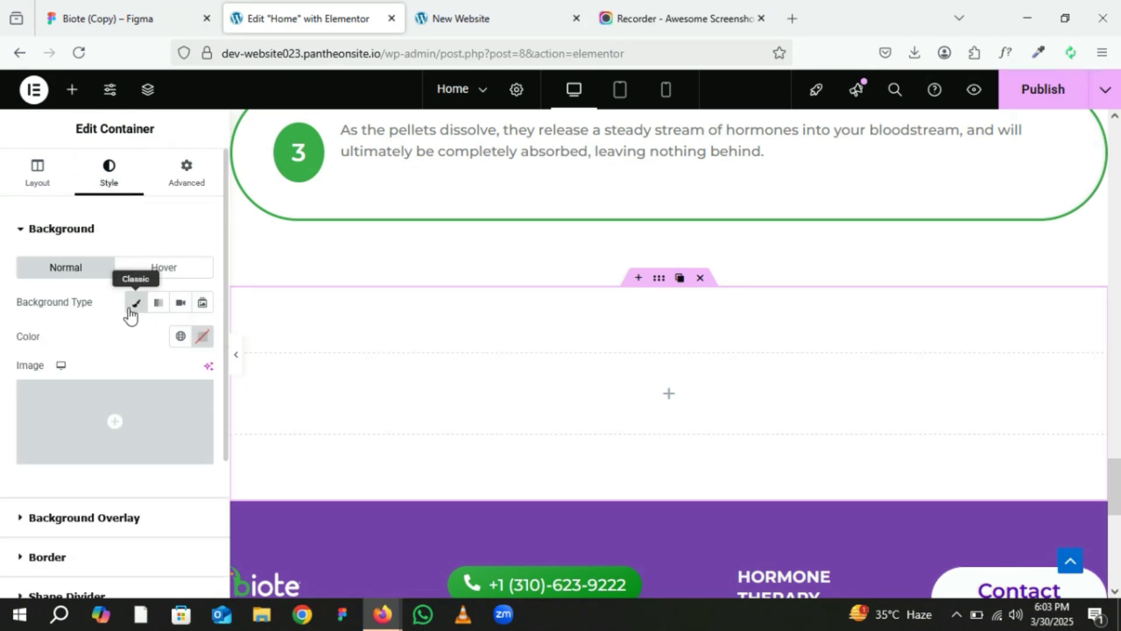
left_click(118, 435)
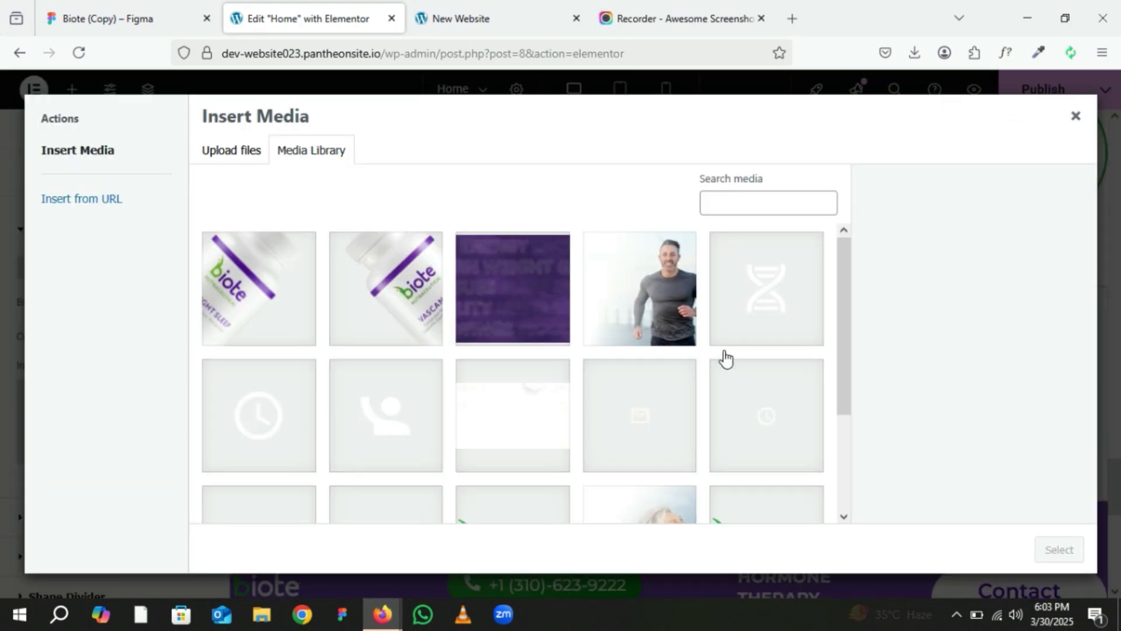
left_click(906, 60)
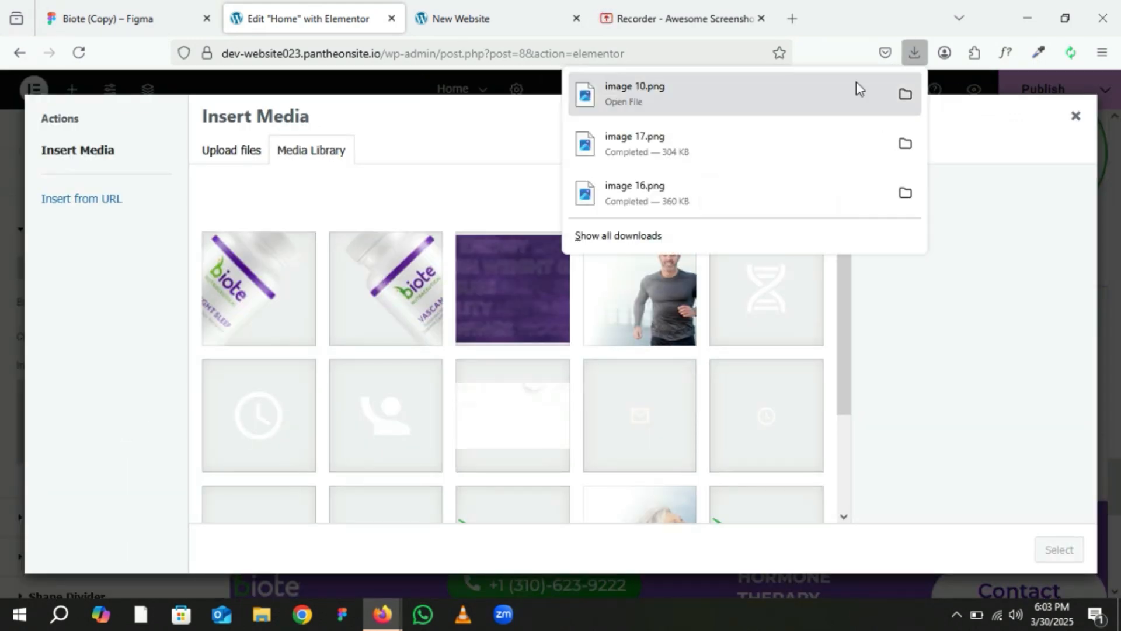
left_click_drag(856, 87, 537, 267)
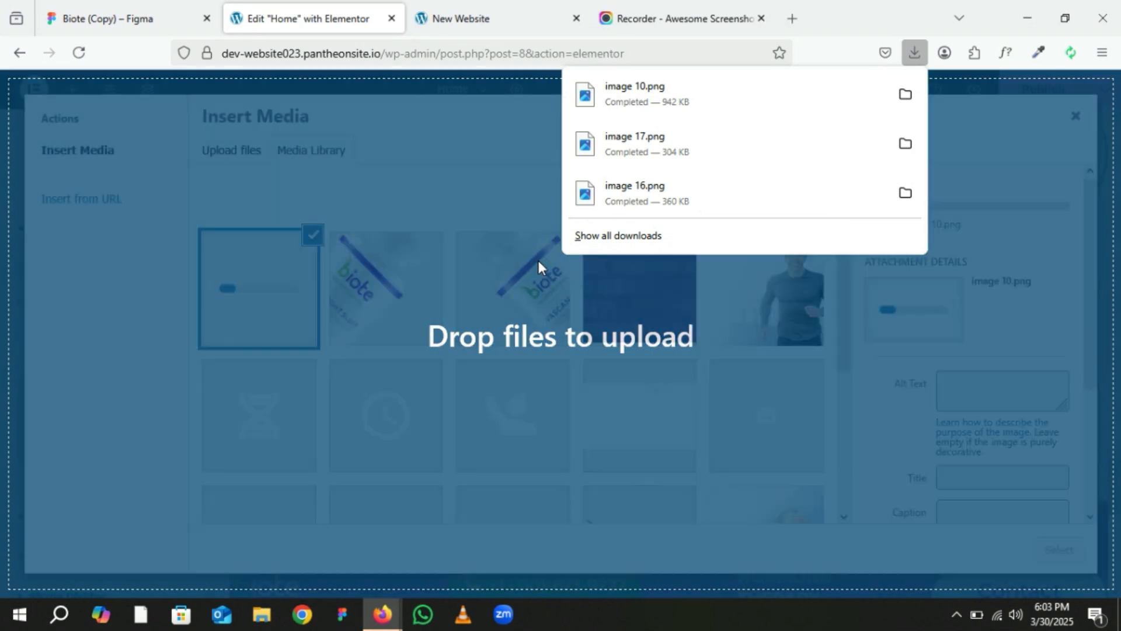
left_click(518, 164)
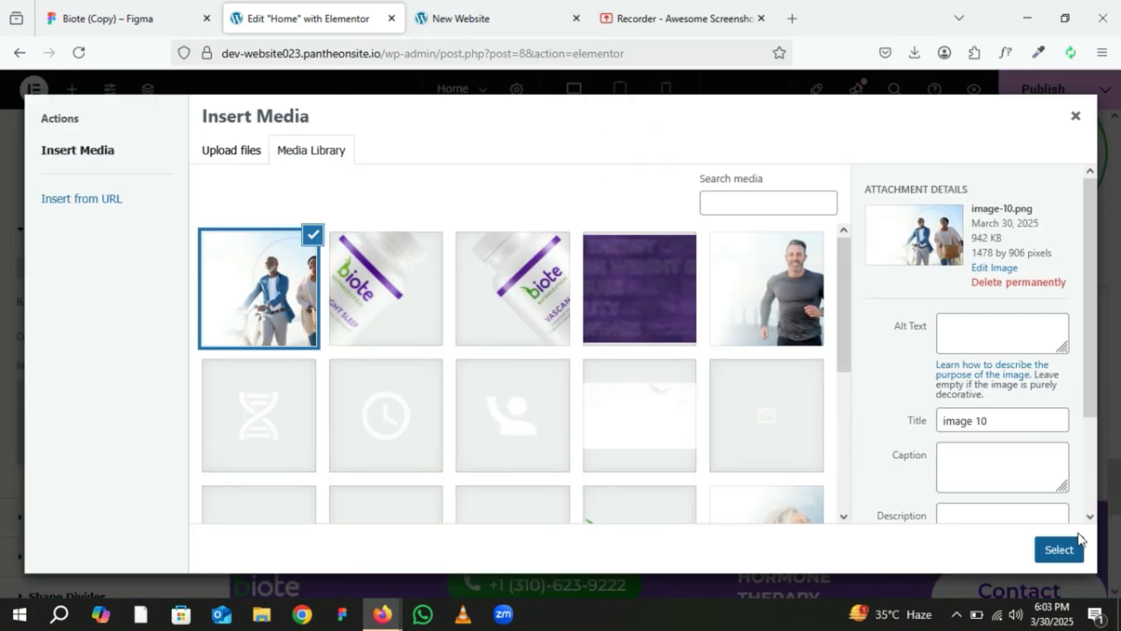
left_click(1059, 550)
Set the background image to Center Right position, No-repeat, and a custom display size with 68% width.
scroll(96, 380, "down", 5)
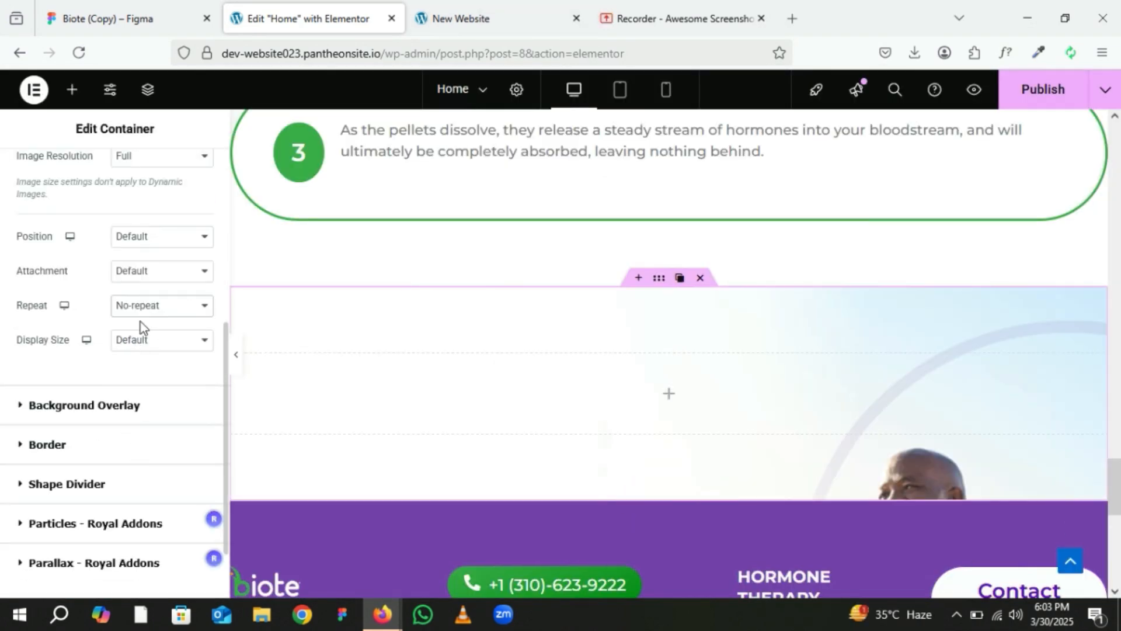
left_click(153, 237)
left_click(163, 313)
left_click(156, 339)
left_click(147, 440)
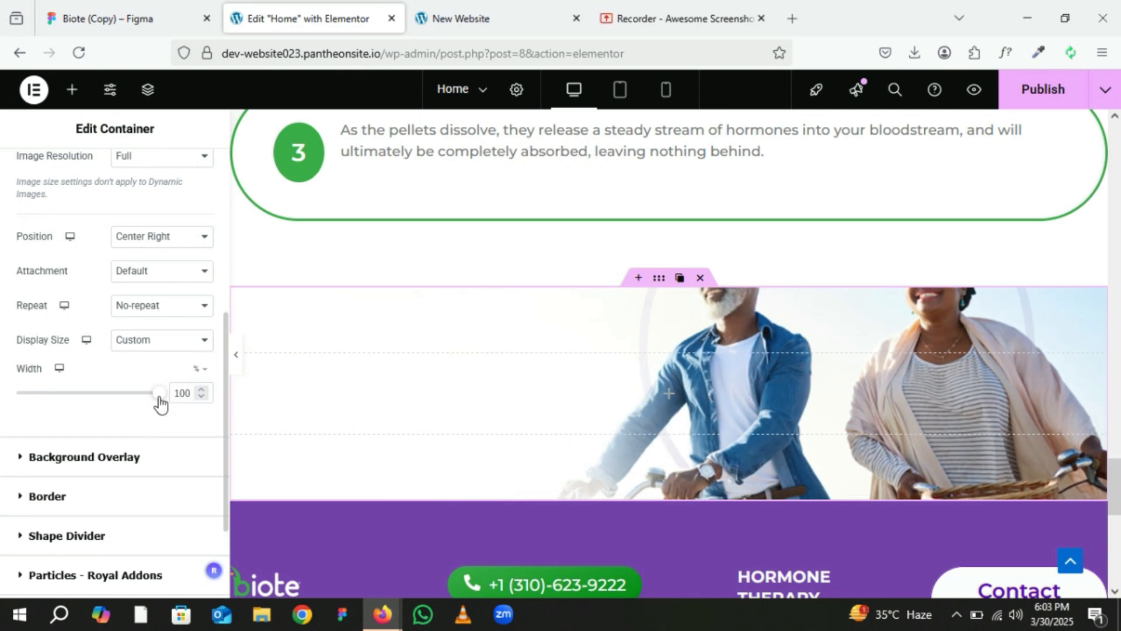
left_click_drag(159, 393, 114, 393)
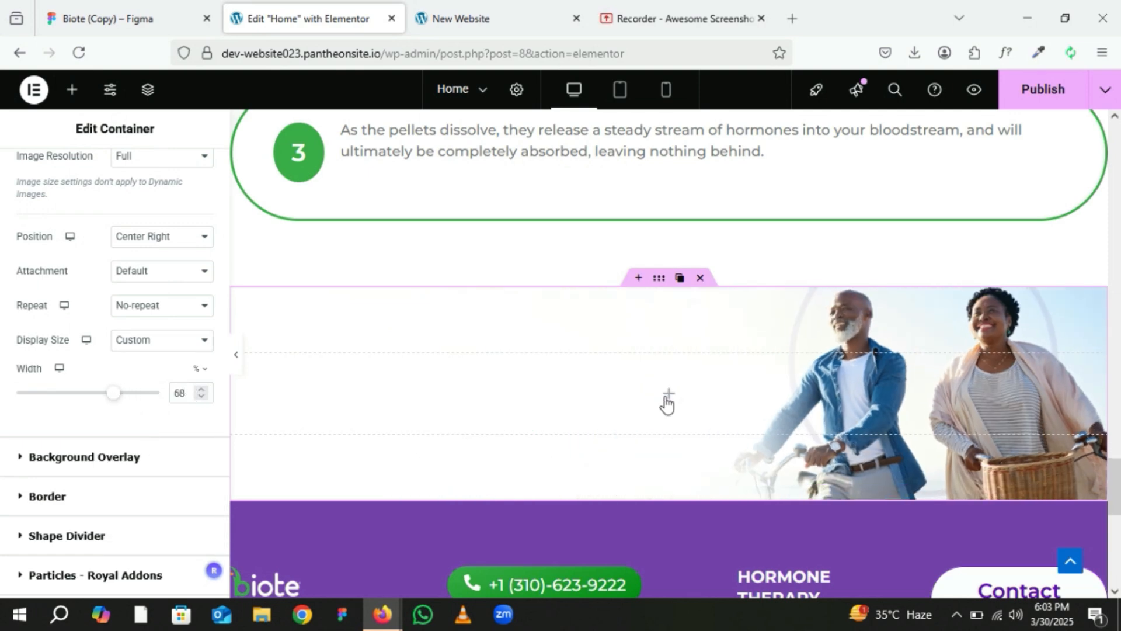
Add a nested container inside the bicycle-couple section and duplicate it beside the original.
left_click(668, 399)
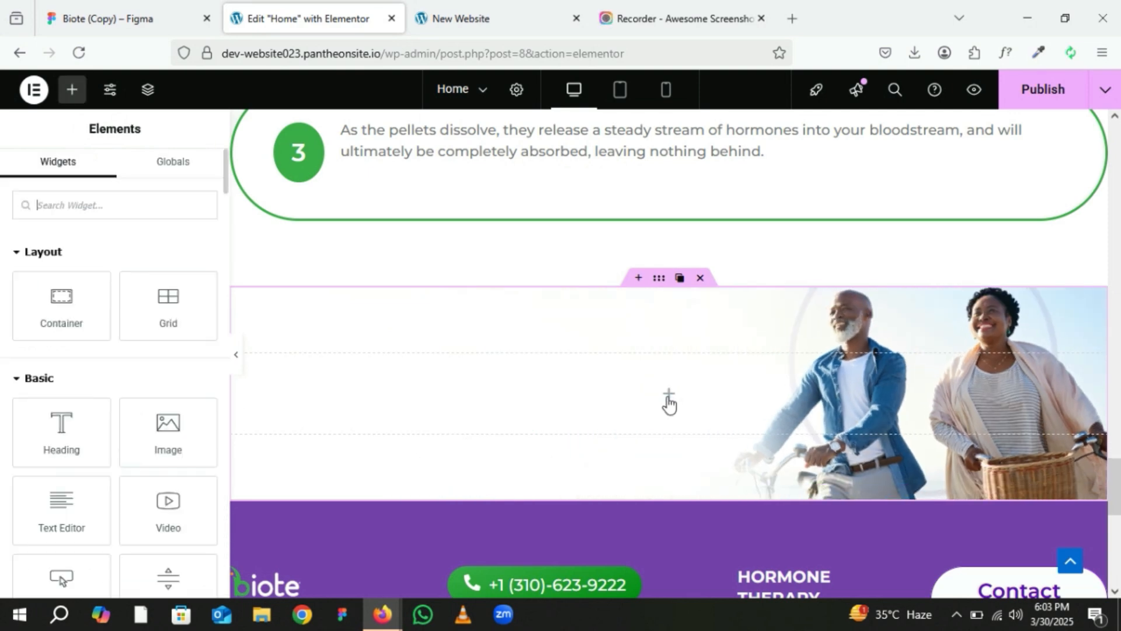
left_click_drag(44, 295, 682, 374)
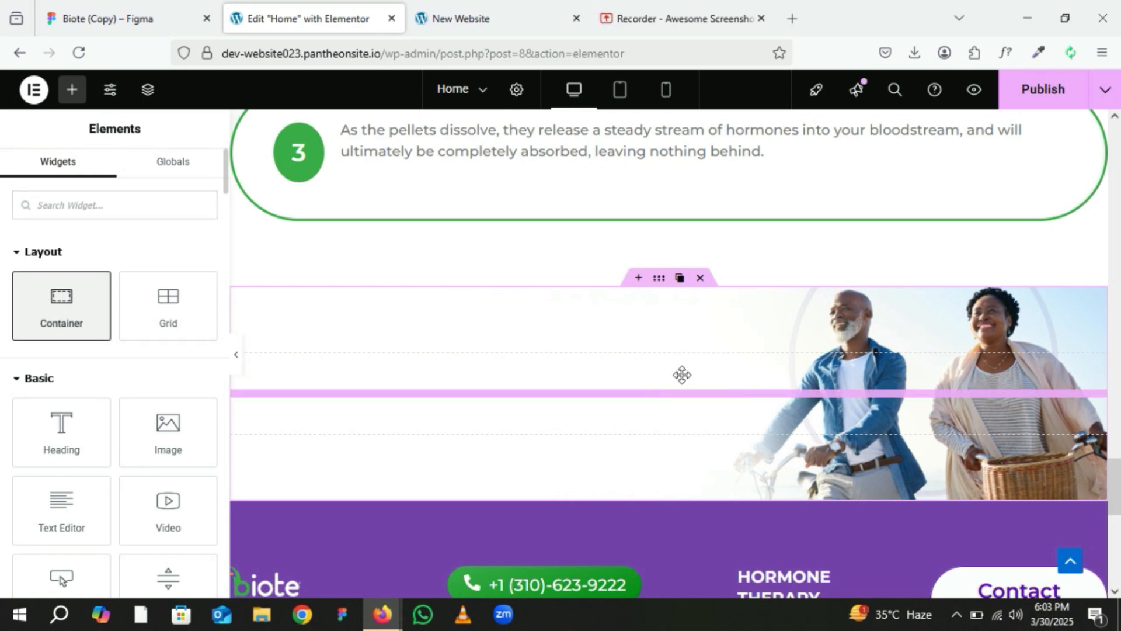
left_click_drag(681, 375, 677, 378)
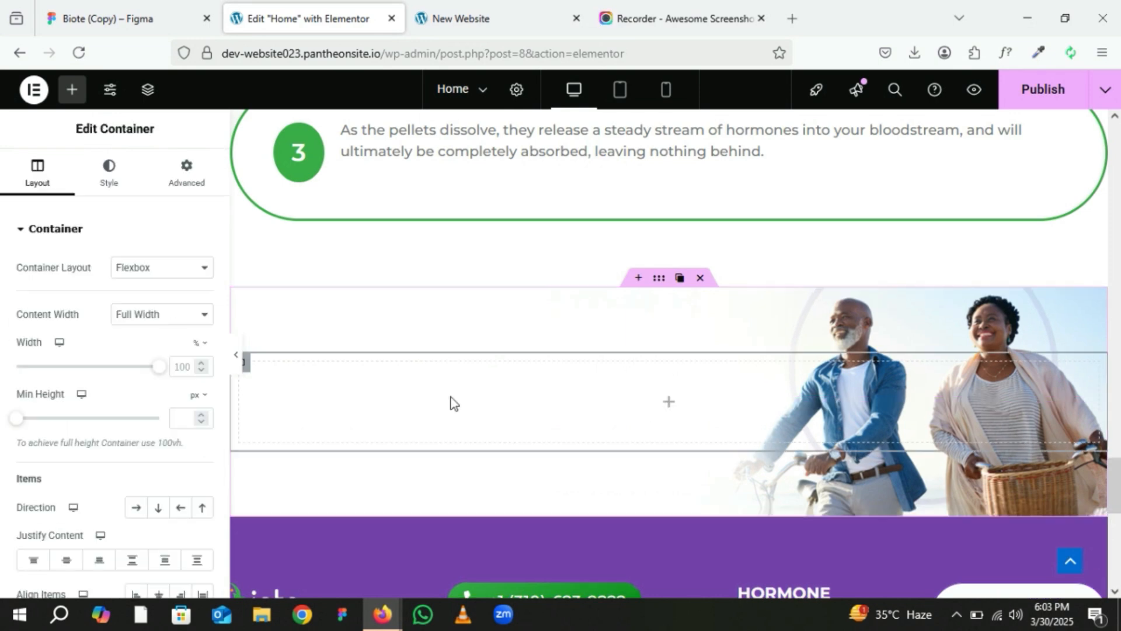
scroll(351, 350, "down", 2)
mouse_move(239, 285)
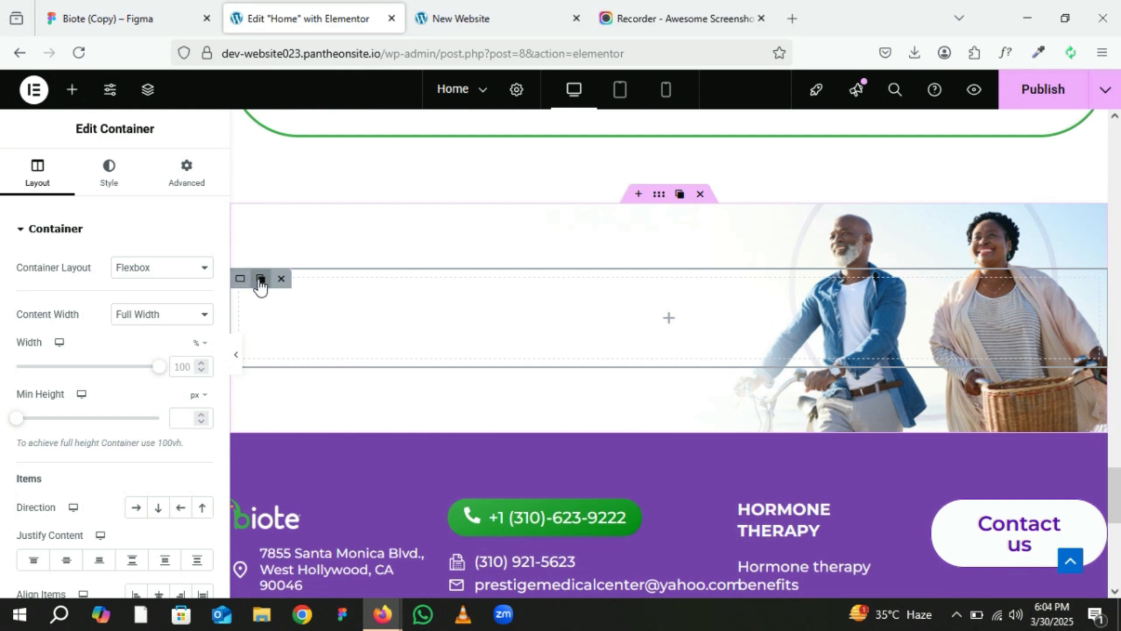
left_click(260, 279)
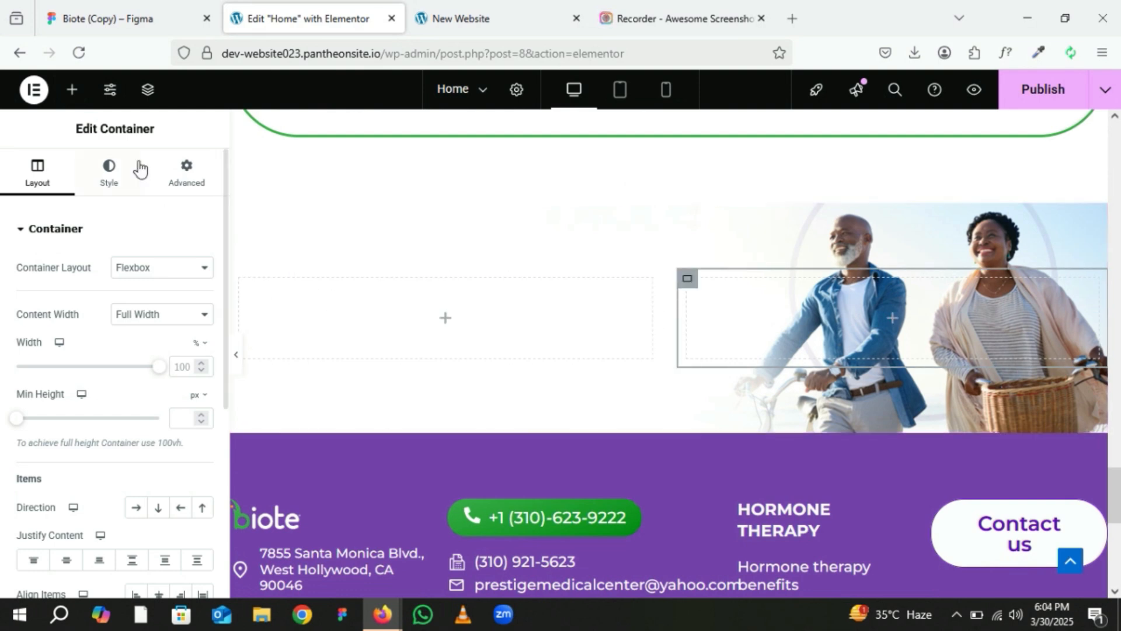
Zero the duplicated nested container's margin and padding, and delete the original nested container.
left_click(198, 184)
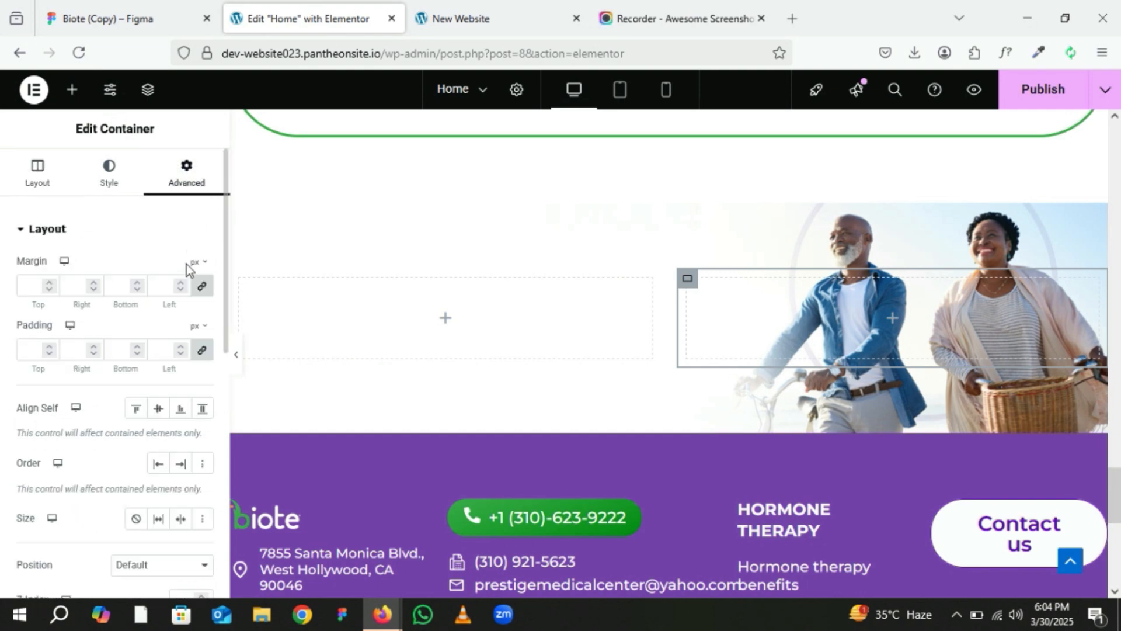
left_click(201, 286)
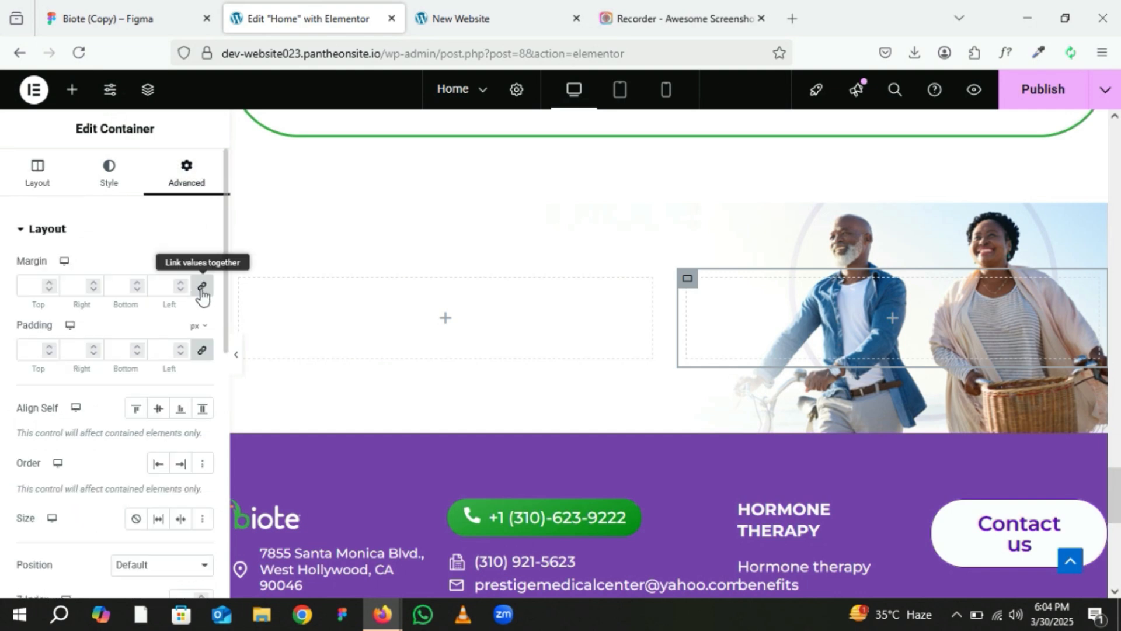
left_click(203, 352)
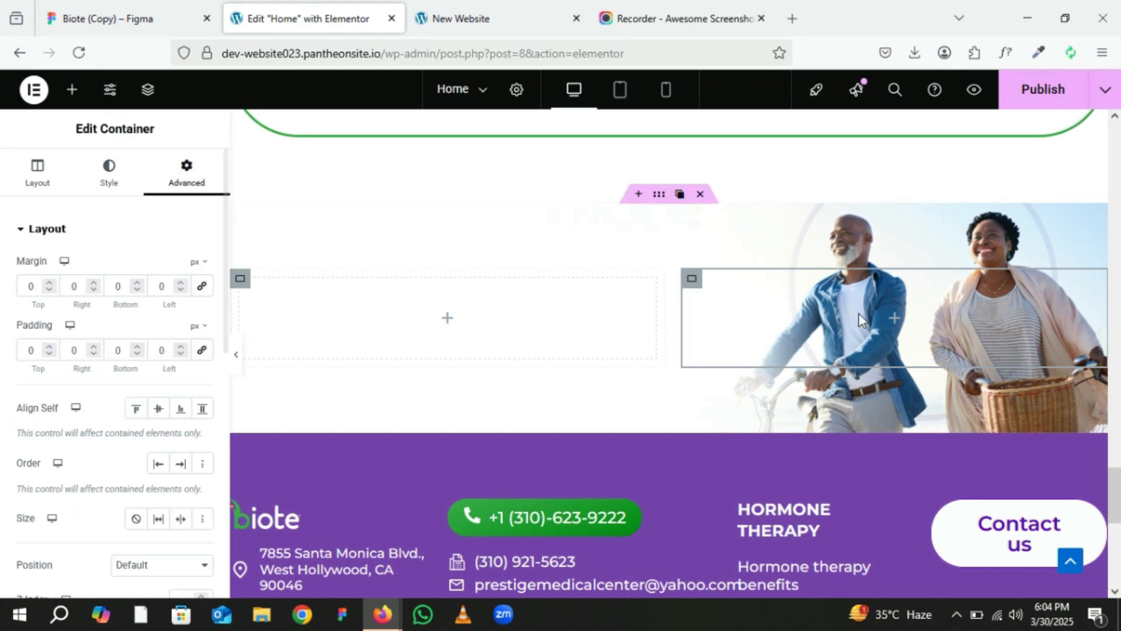
mouse_move(244, 286)
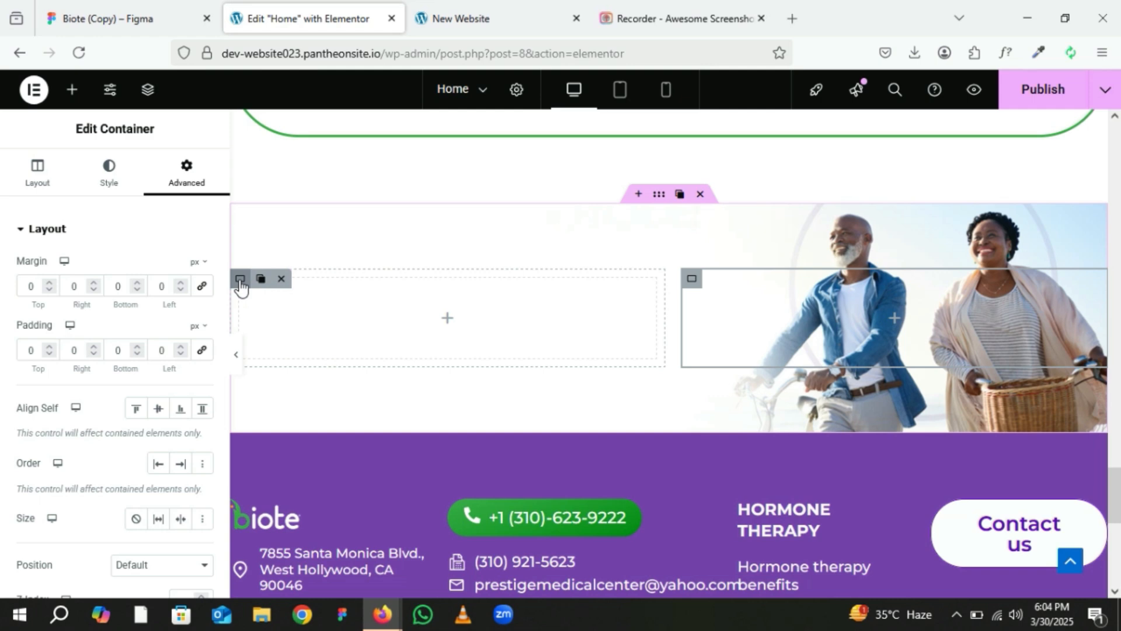
left_click(280, 280)
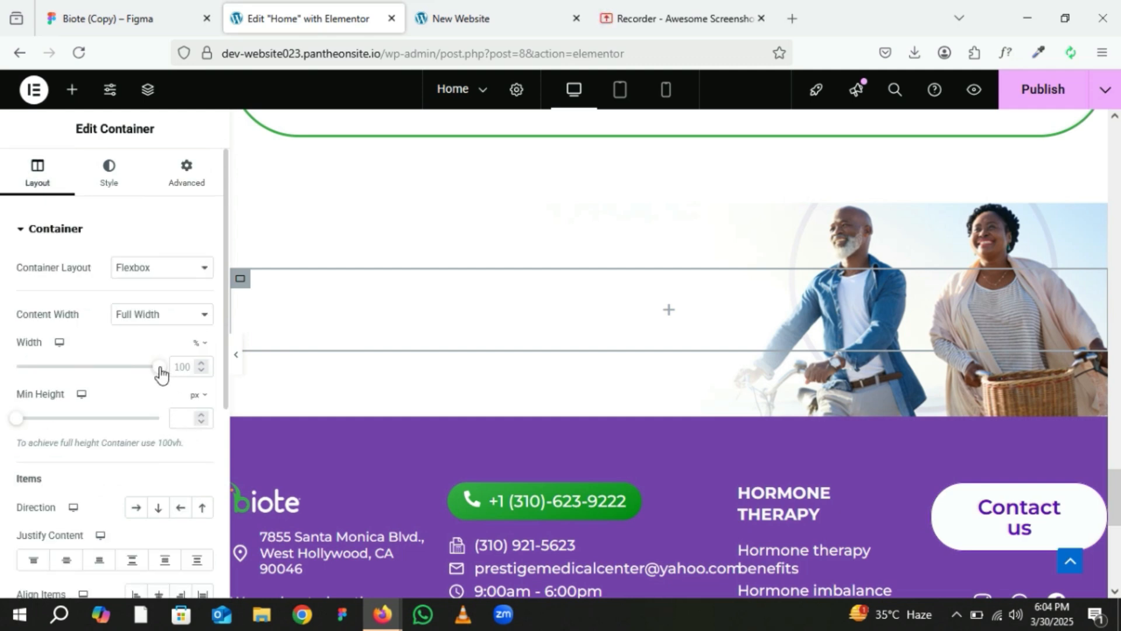
Set the remaining nested container's width to 60%.
left_click(128, 367)
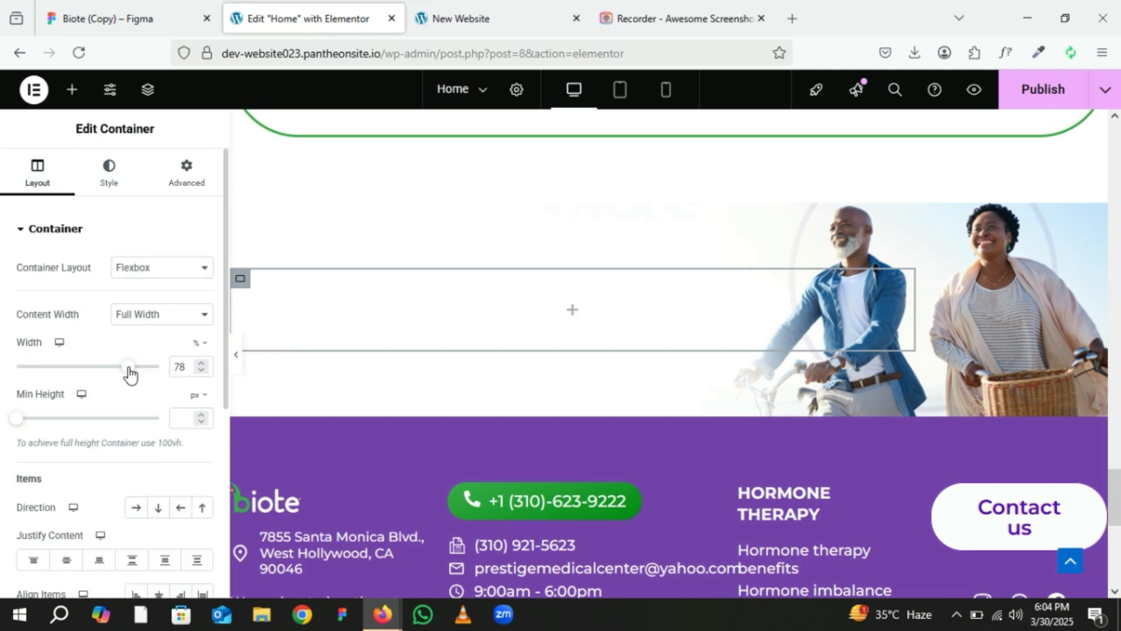
left_click_drag(121, 374, 116, 374)
left_click(91, 368)
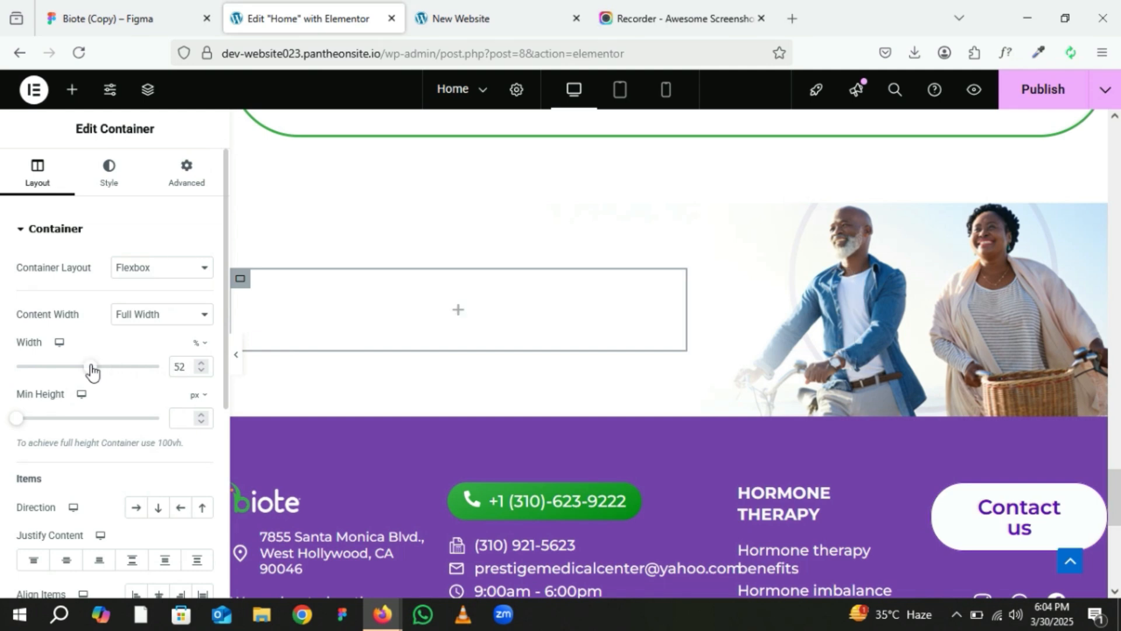
left_click(205, 364)
left_click(205, 363)
left_click(206, 363)
left_click(206, 363)
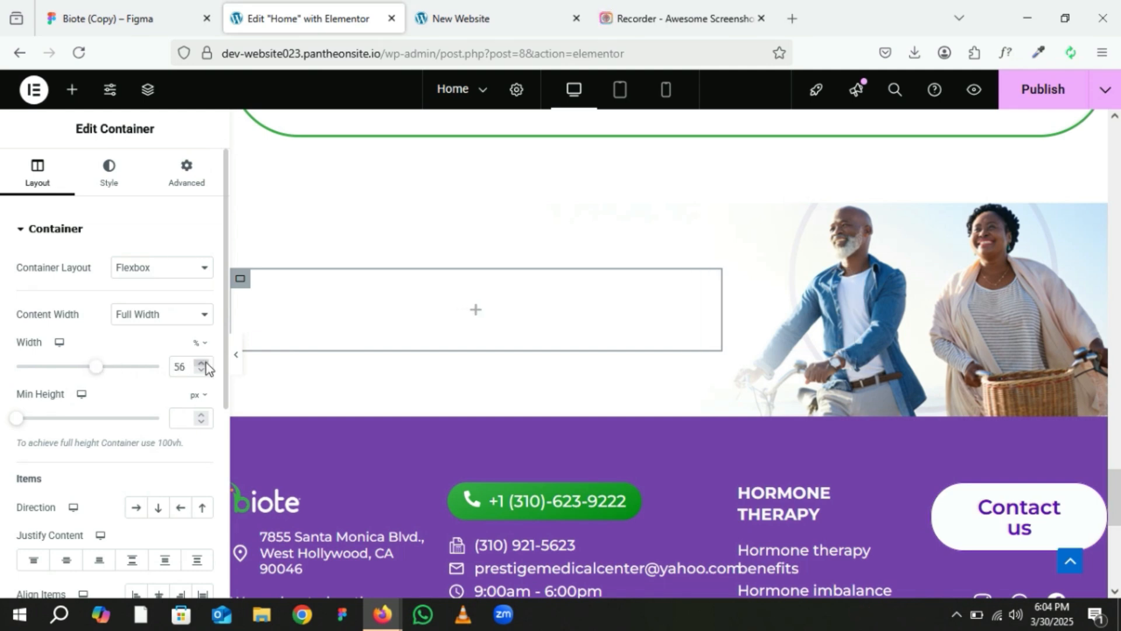
left_click(205, 363)
left_click(206, 363)
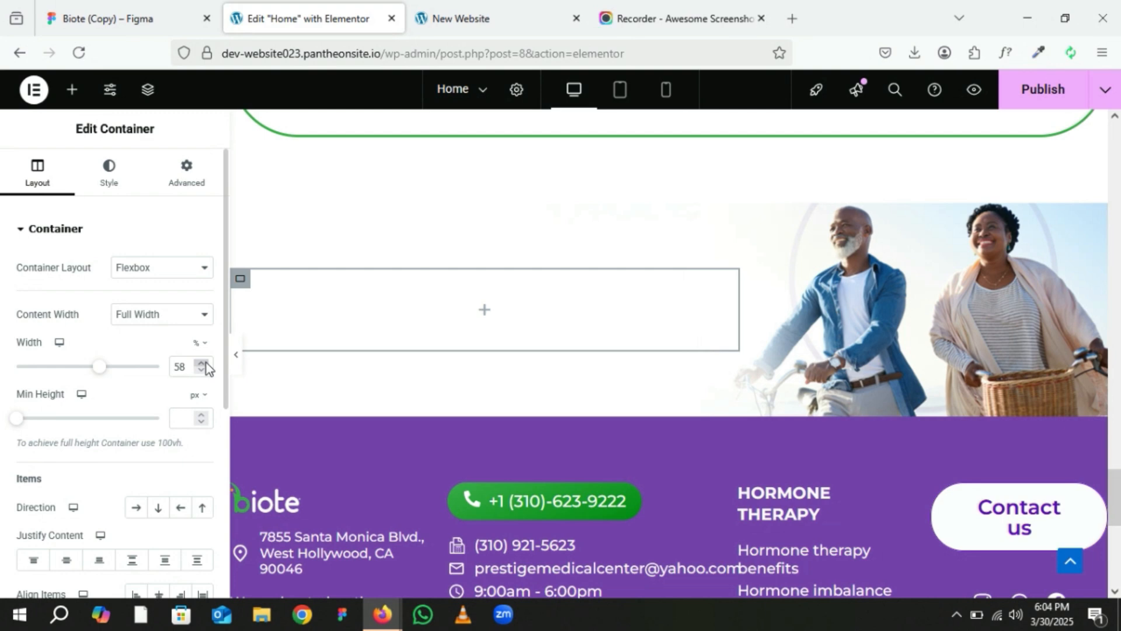
left_click(205, 364)
left_click(206, 363)
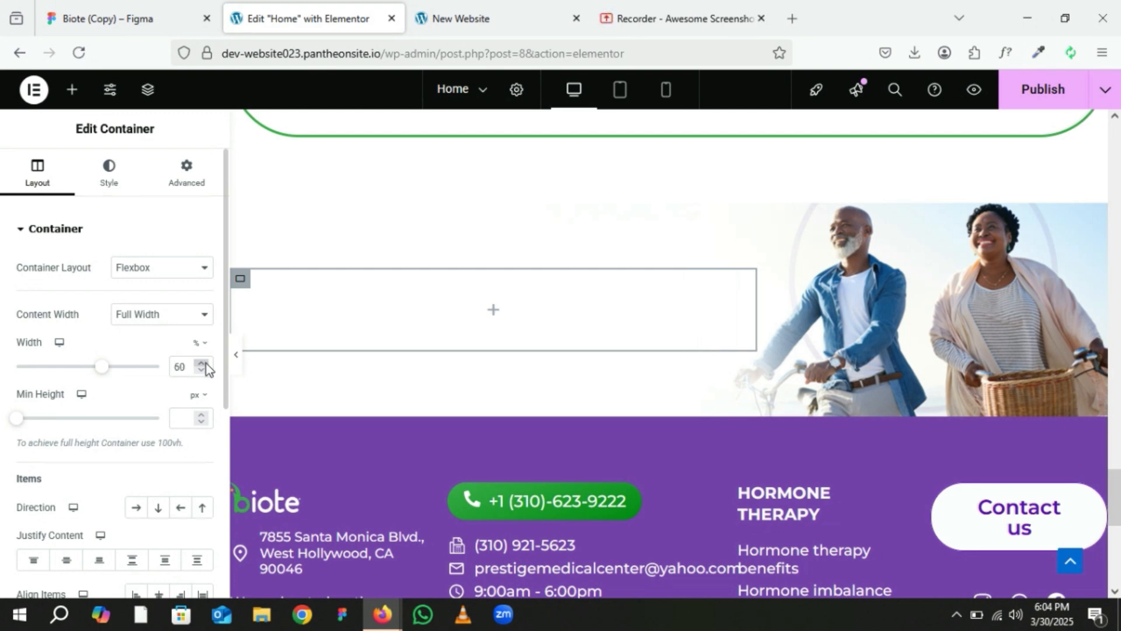
Switch to the Figma design and copy the text of the Get Started it heading.
left_click(146, 7)
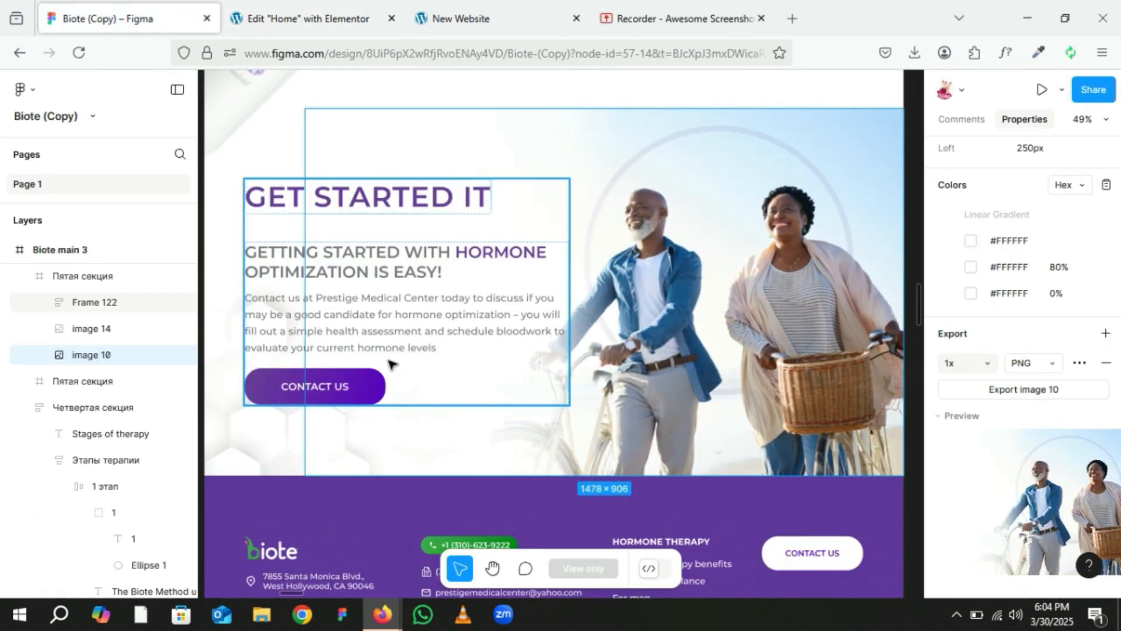
left_click(369, 196)
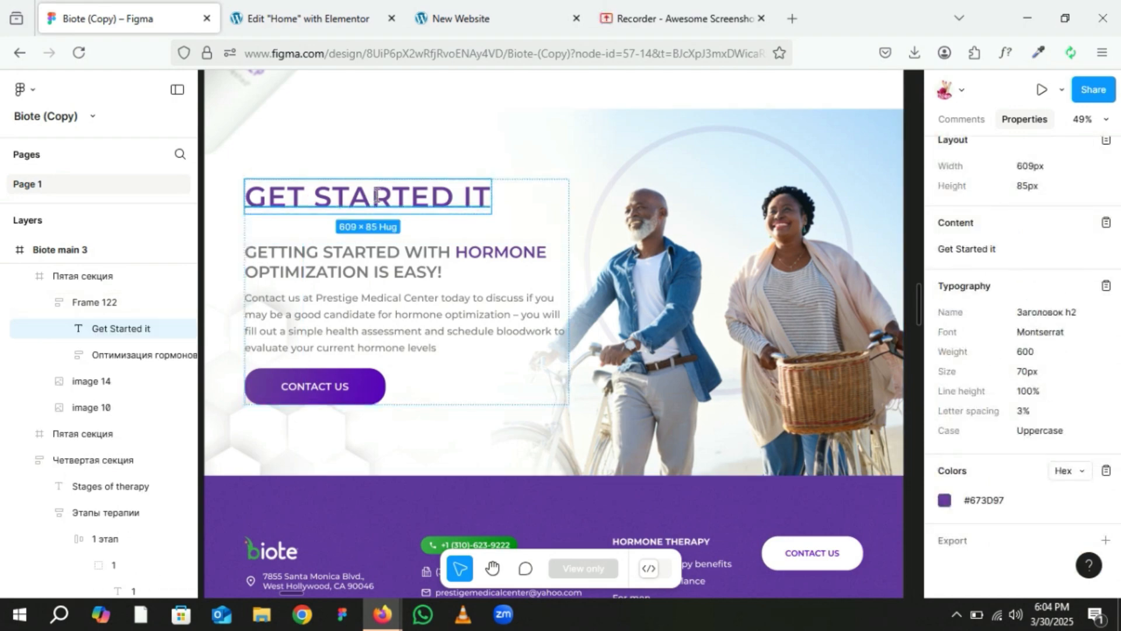
left_click(1105, 224)
Back in the Elementor editor, move the Hormone Imbalance heading into the new nested container and change its title to "Get Started it".
left_click(307, 18)
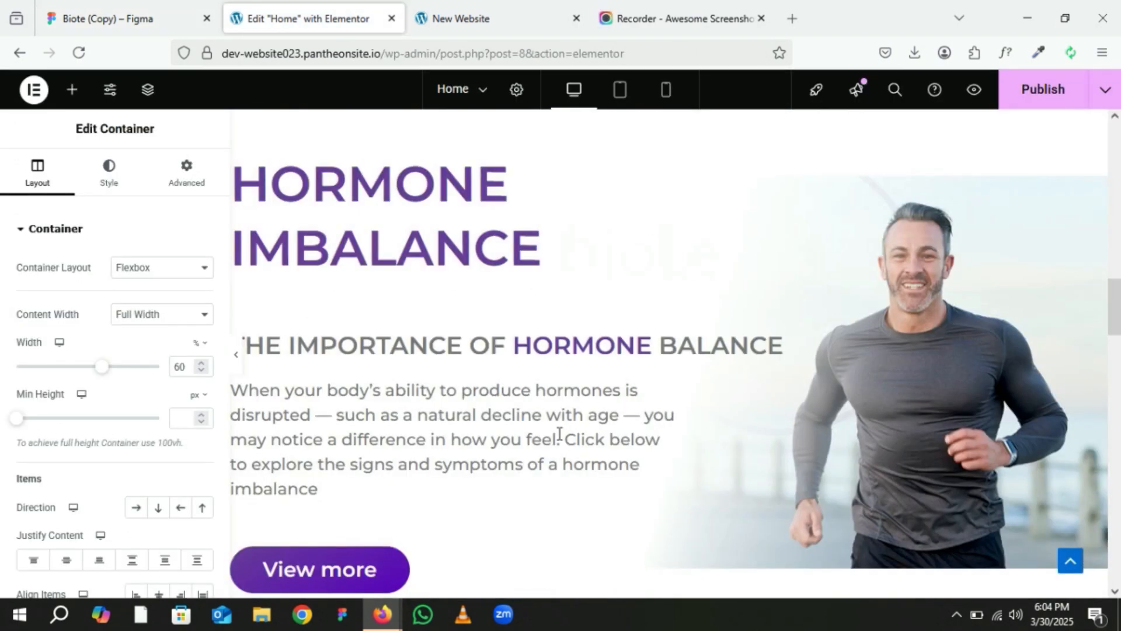
right_click(248, 173)
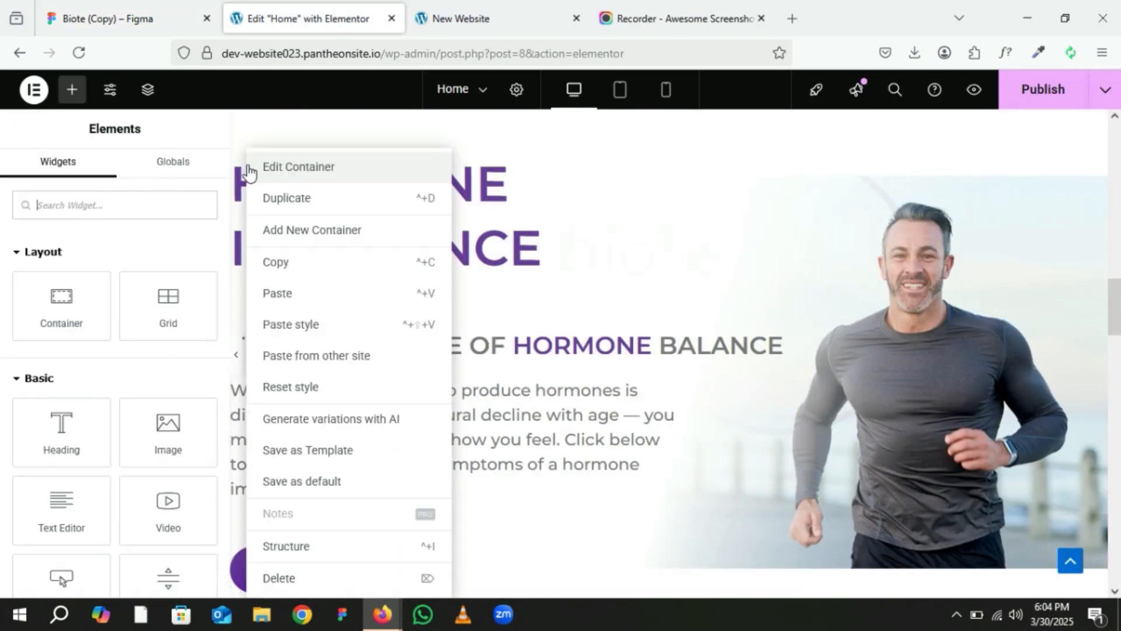
left_click(724, 280)
left_click_drag(724, 280, 493, 333)
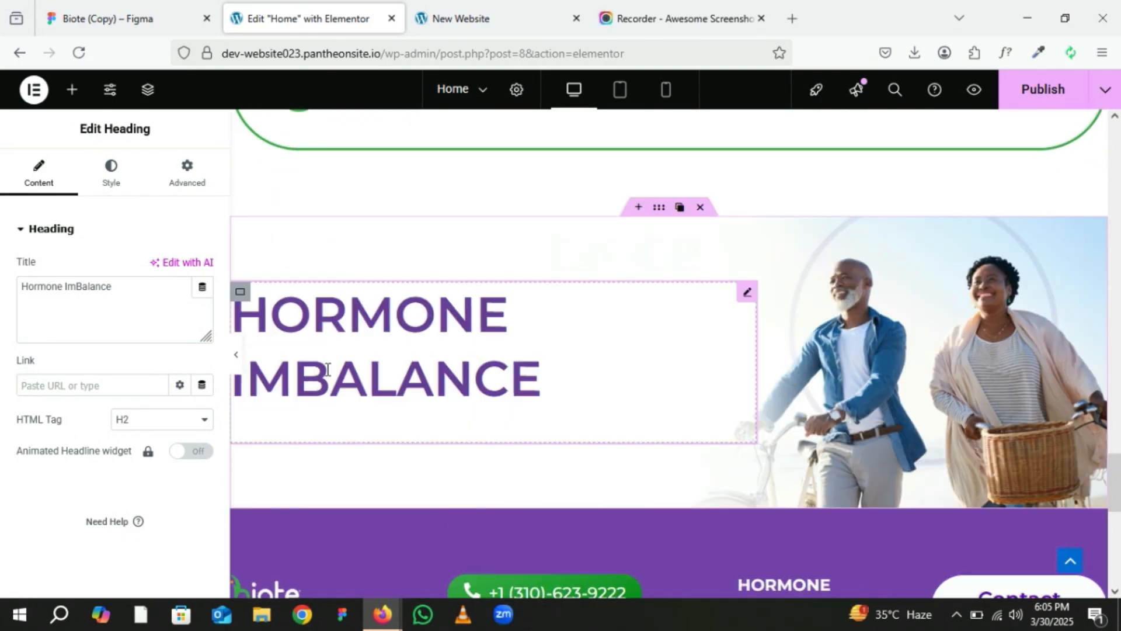
left_click_drag(130, 286, 2, 287)
type("Get Started it")
Duplicate the Get Started it heading, move the copy atop the hormone balance section's text, and move the importance heading below it.
scroll(533, 339, "up", 5)
scroll(533, 340, "up", 10)
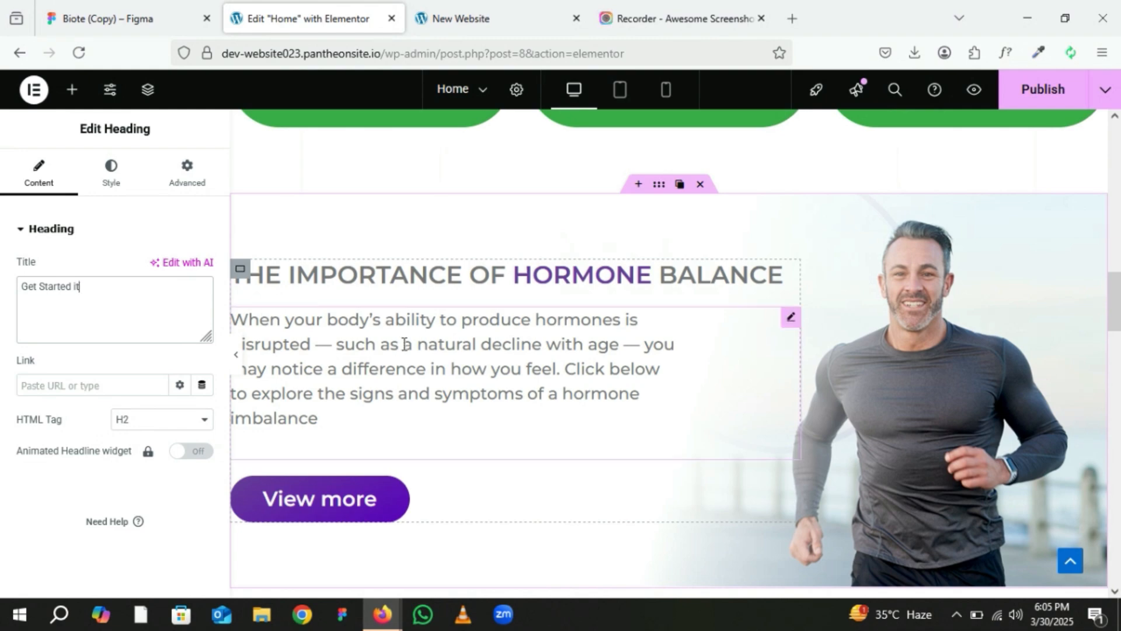
scroll(408, 343, "down", 15)
scroll(455, 370, "up", 4)
left_click(722, 378)
left_click_drag(745, 380, 327, 279)
left_click_drag(791, 242, 443, 353)
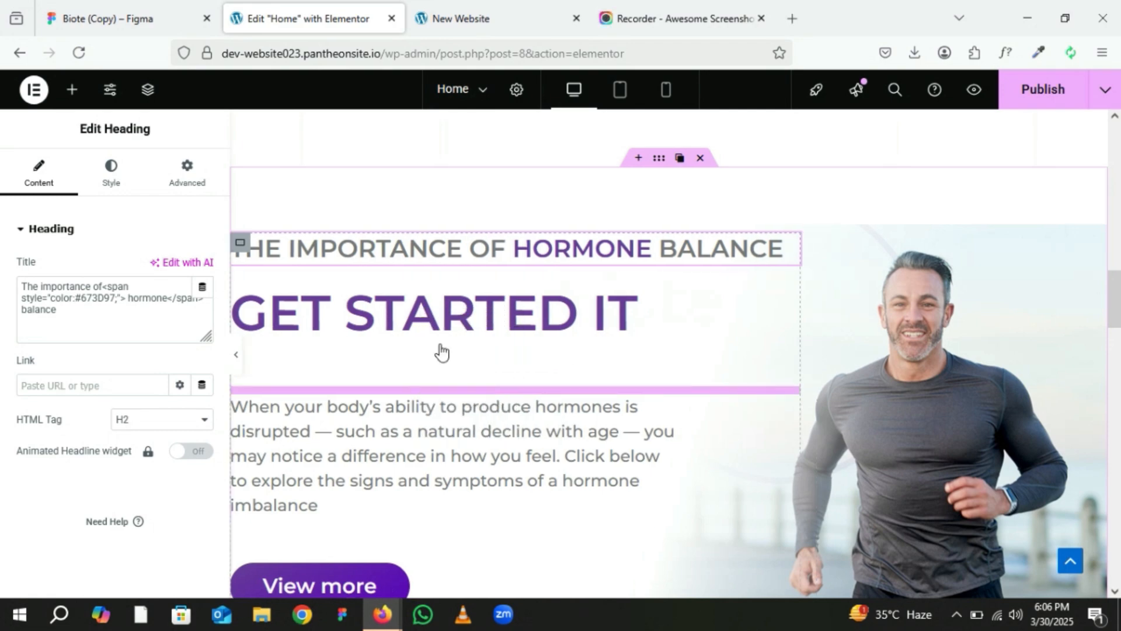
Copy the Hormone imBalance heading text from the Figma design and set it as the title of the duplicated heading in Elementor.
left_click(117, 19)
scroll(506, 263, "up", 12)
scroll(578, 232, "up", 3)
left_click(464, 206)
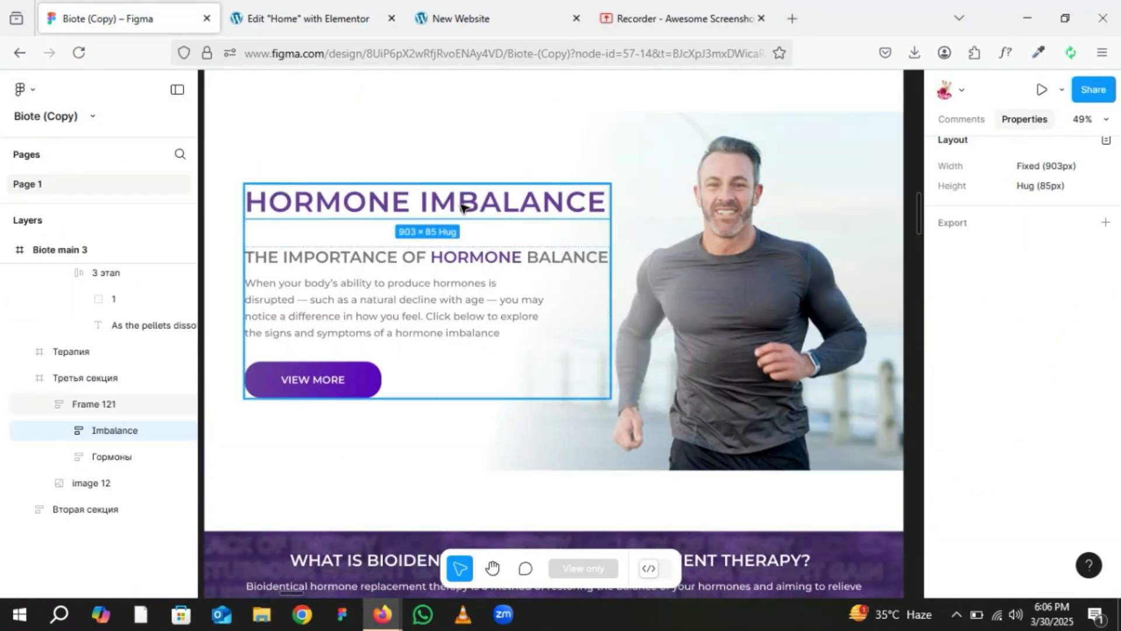
left_click(464, 205)
left_click(349, 9)
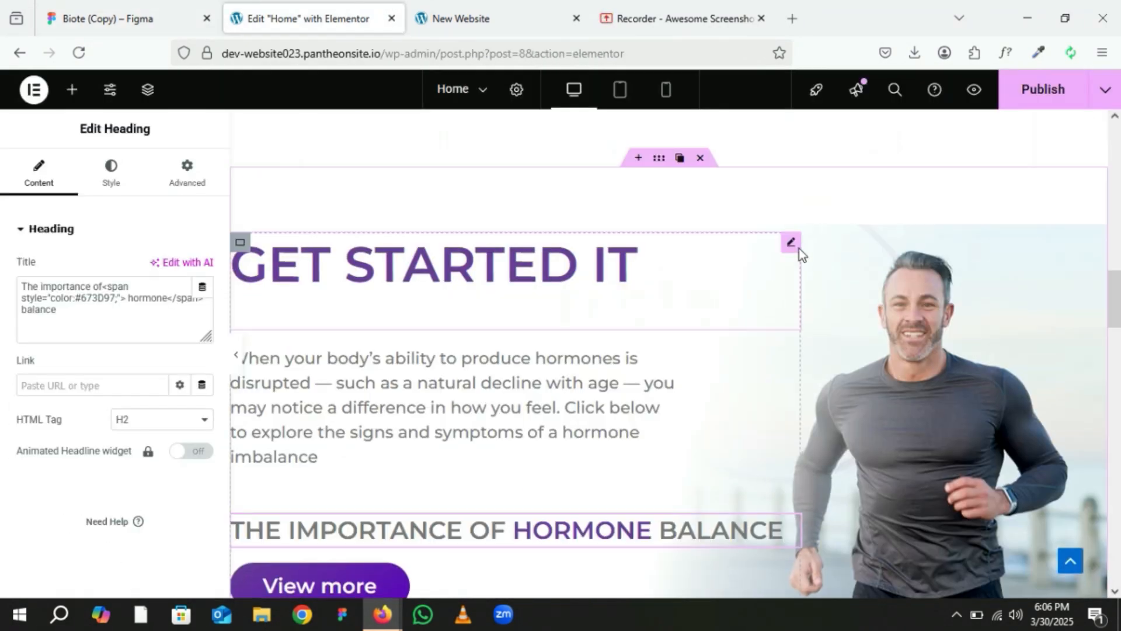
left_click(793, 245)
triple_click(61, 284)
key("ctrl+v")
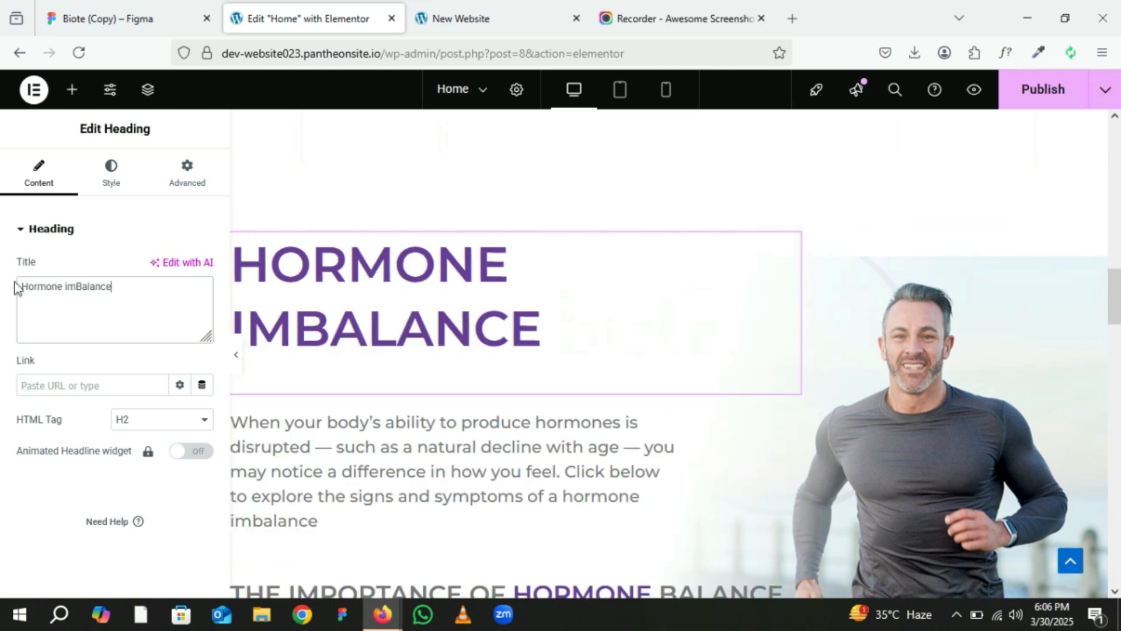
Move the "The importance of hormone balance" heading directly between the Hormone imBalance heading and the paragraph.
left_click(124, 1)
left_click(315, 14)
left_click_drag(791, 335, 546, 213)
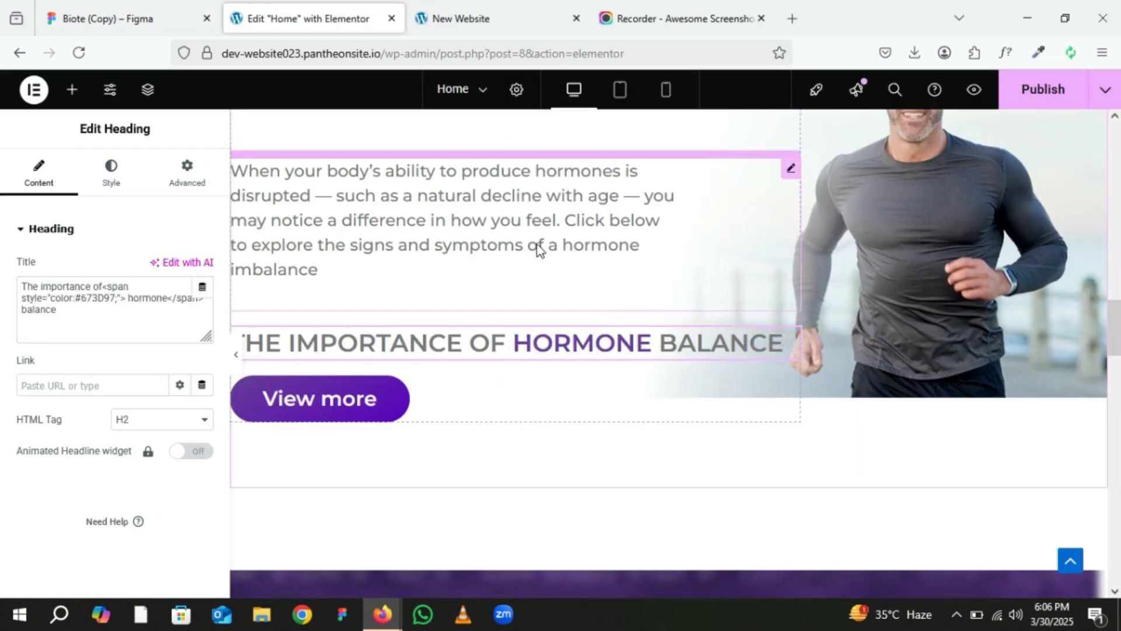
scroll(537, 244, "up", 3)
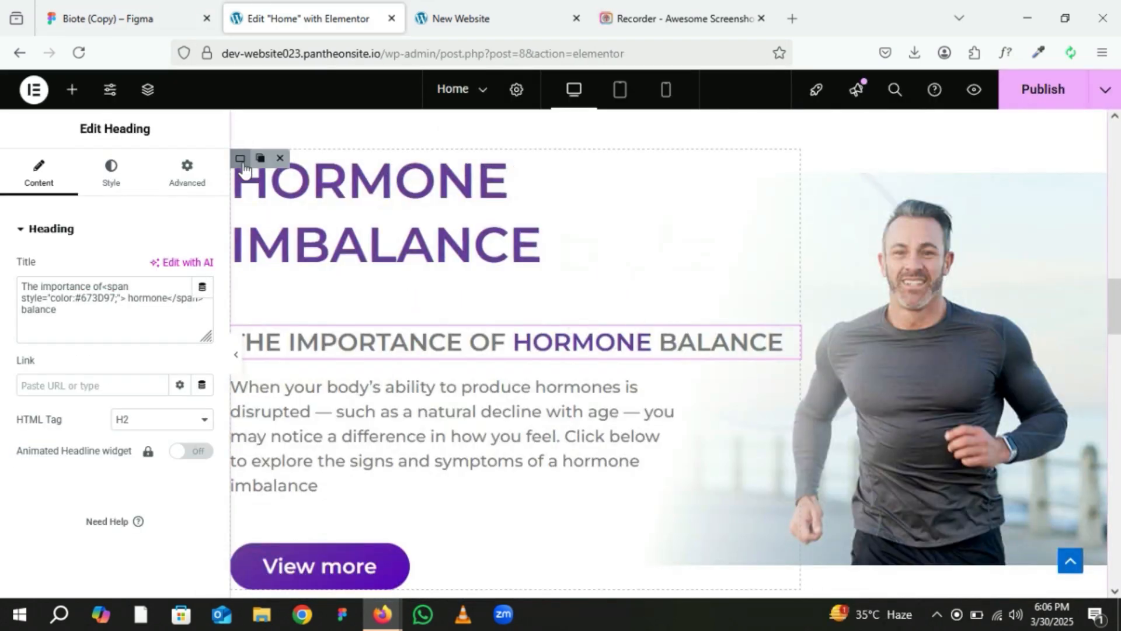
Duplicate the nested container holding the Hormone imBalance content and move the copy into the section above the footer.
left_click(261, 160)
left_click_drag(245, 159, 380, 333)
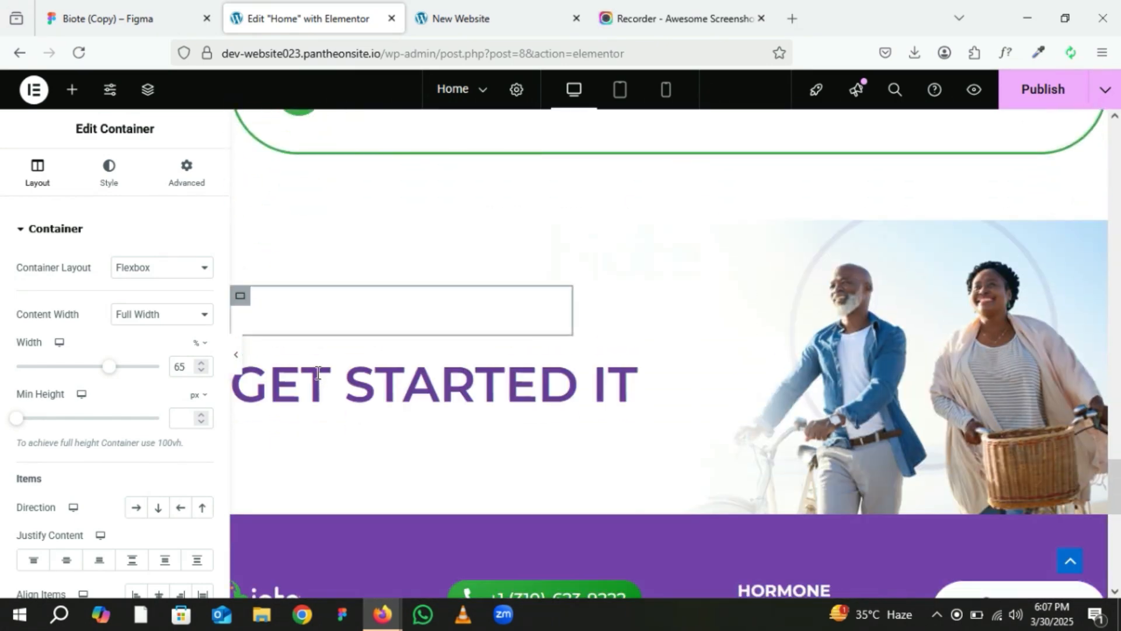
scroll(468, 384, "down", 8)
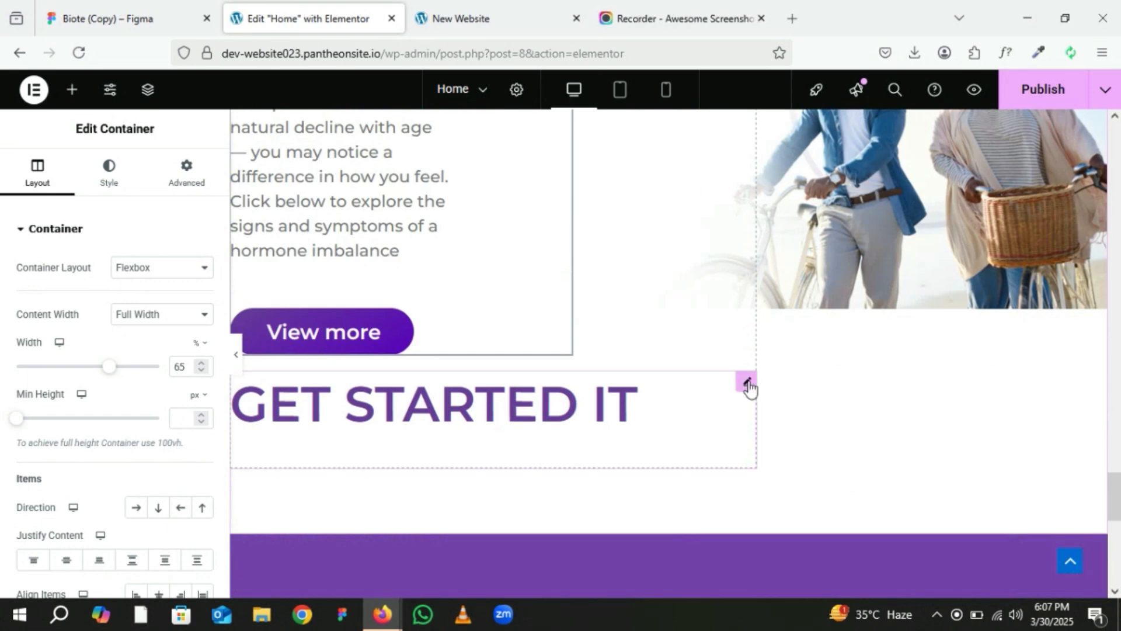
Copy the title text of the original Get Started it heading below the duplicated content and delete that heading.
left_click(747, 383)
left_click_drag(93, 282, 10, 253)
key("ctrl+c")
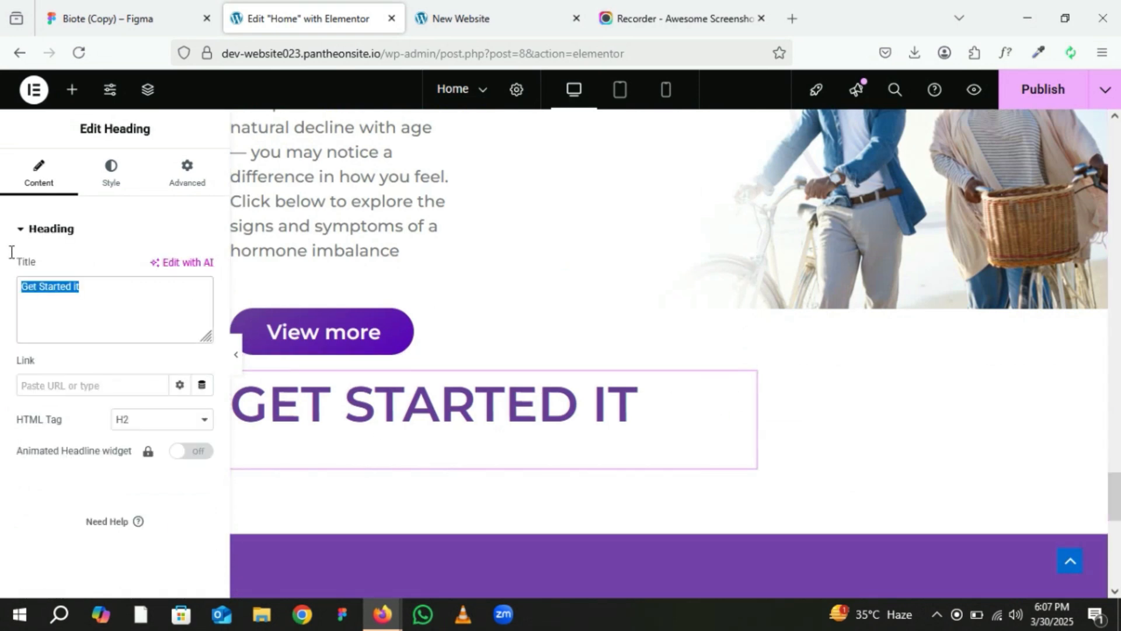
left_click(746, 381)
left_click(706, 381)
Set the title of the Hormone imBalance heading in the section above the footer to "Get Started it".
scroll(410, 376, "up", 8)
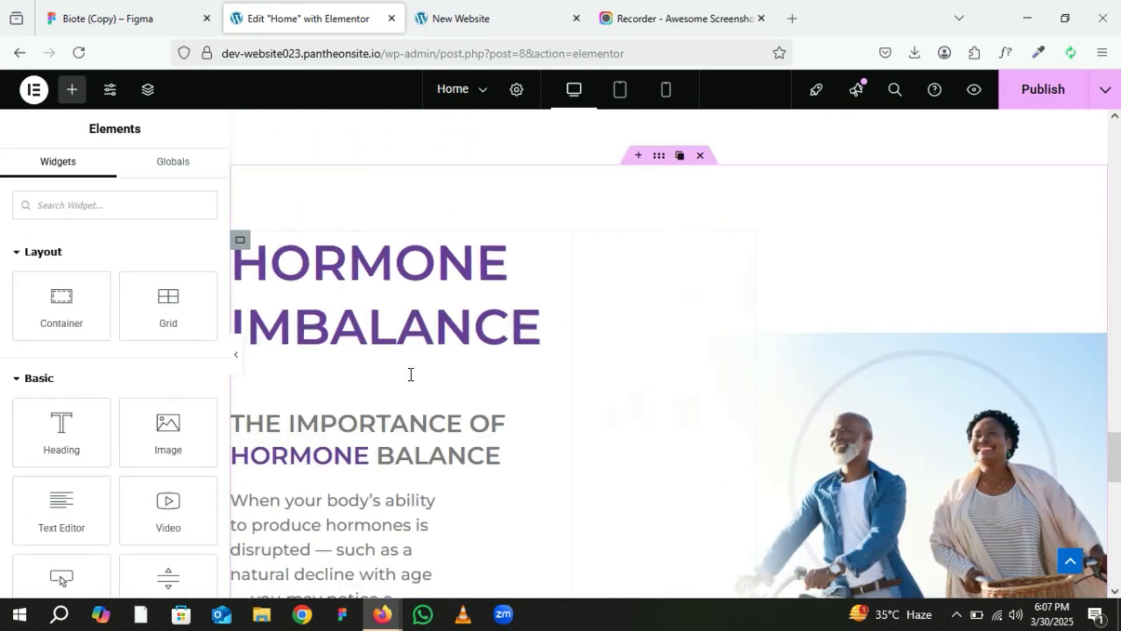
left_click(566, 300)
left_click_drag(112, 286, 7, 286)
key("ctrl+v")
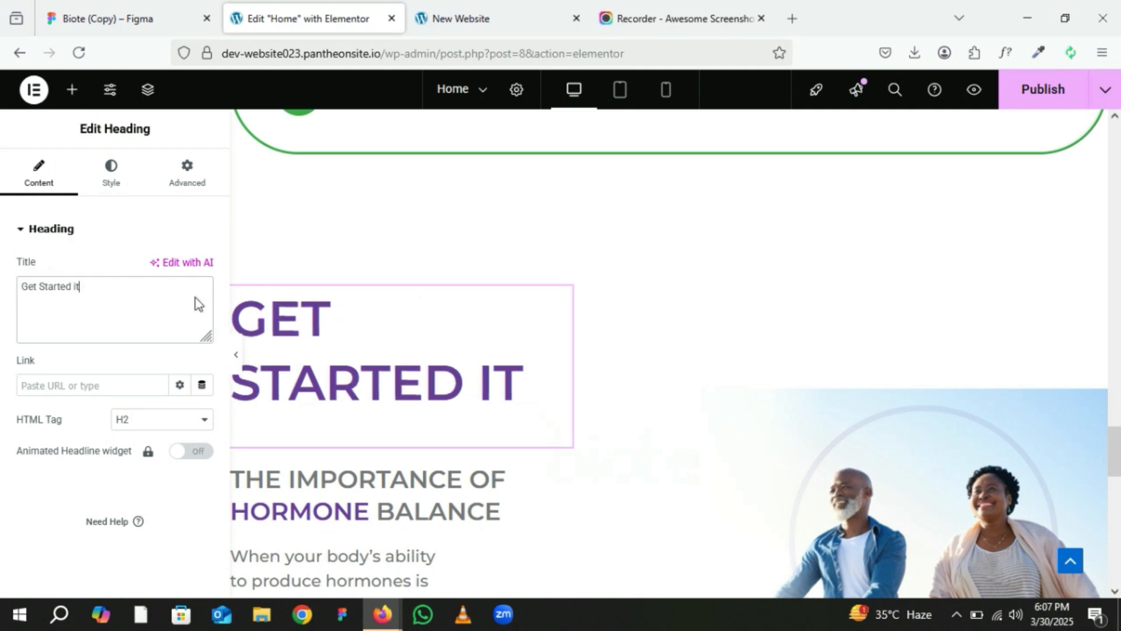
Move the Get Started it content container out to the section level and delete the emptied nested container.
left_click_drag(240, 295, 750, 413)
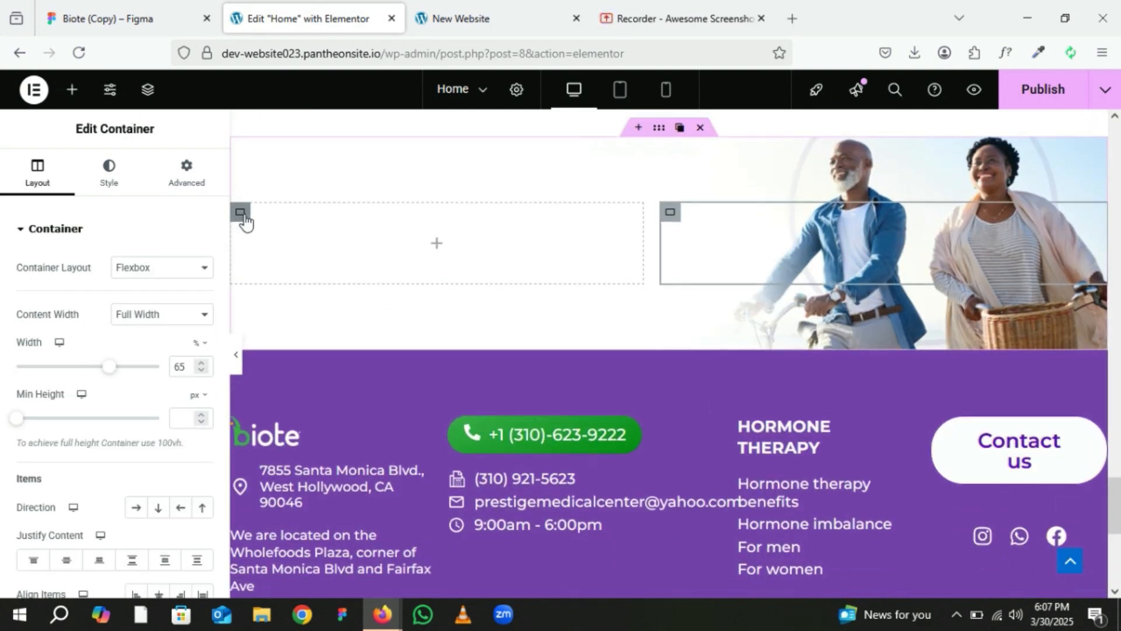
mouse_move(245, 215)
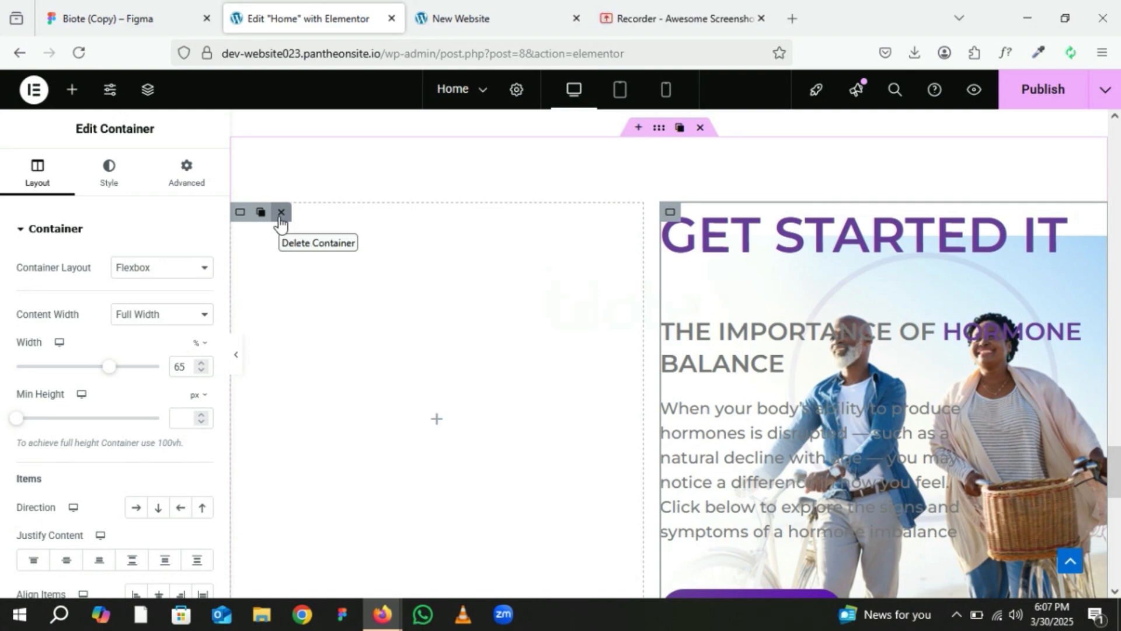
left_click(280, 223)
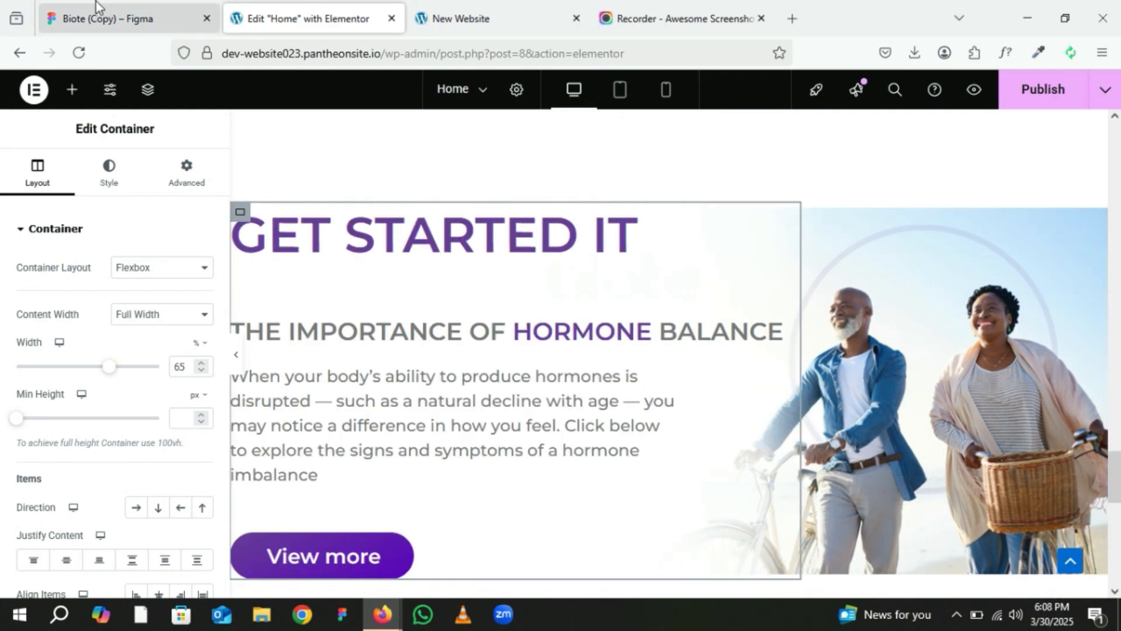
Switch to the Figma design and copy "Getting started with" from the Get Started it section's subheading.
left_click(116, 19)
scroll(455, 286, "down", 6)
scroll(483, 304, "down", 10)
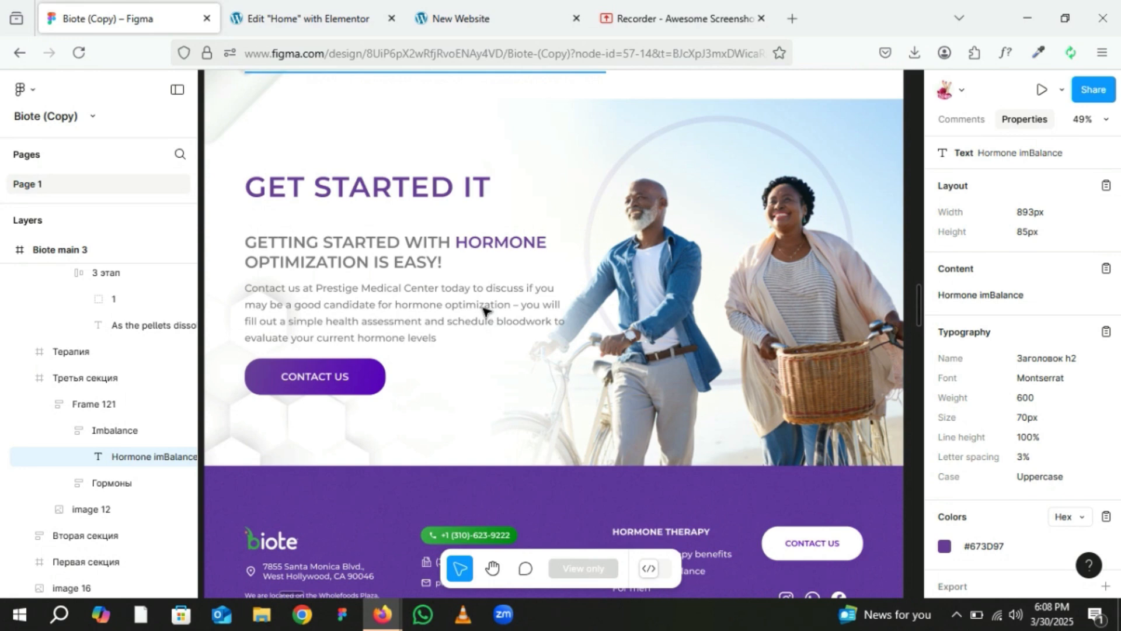
left_click(411, 247)
double_click(411, 248)
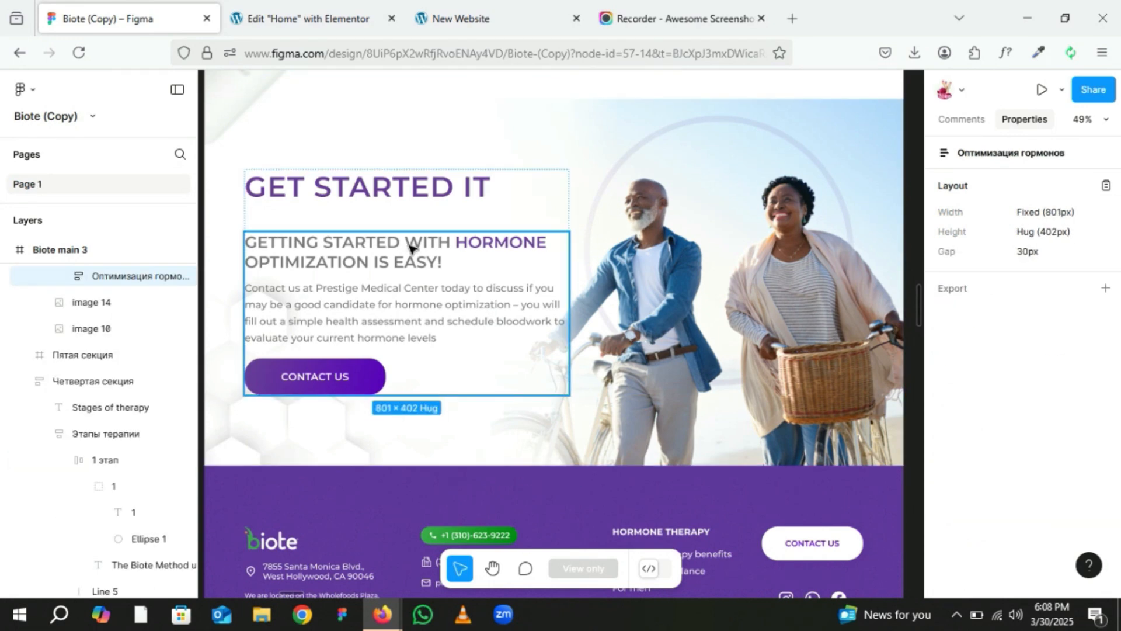
double_click(411, 247)
double_click(411, 248)
key("ctrl+c")
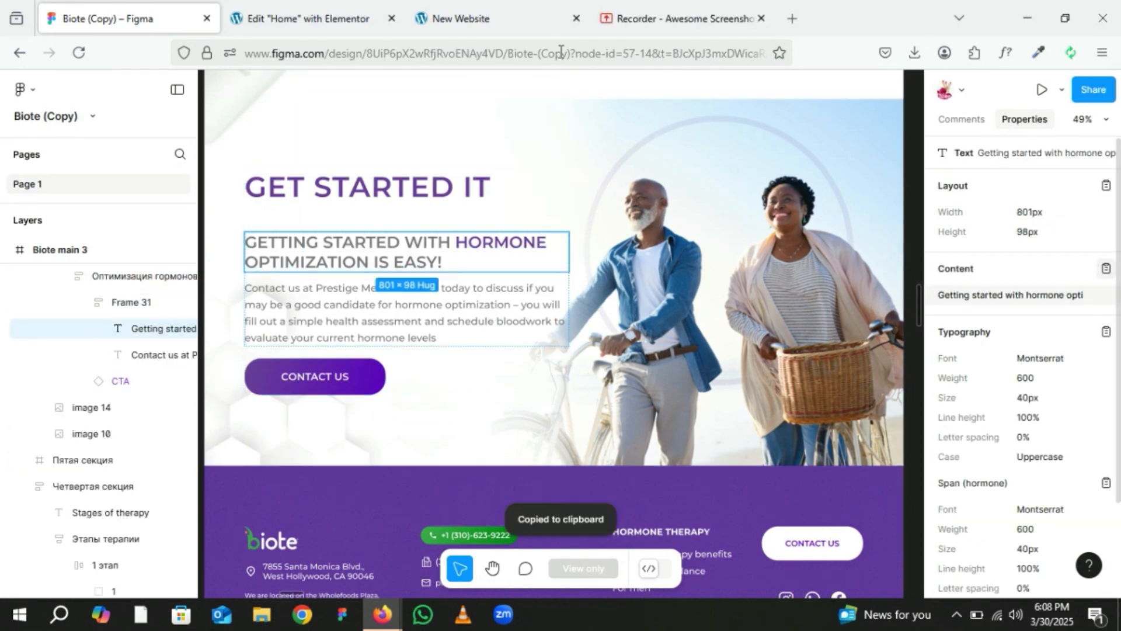
left_click_drag(452, 242, 249, 244)
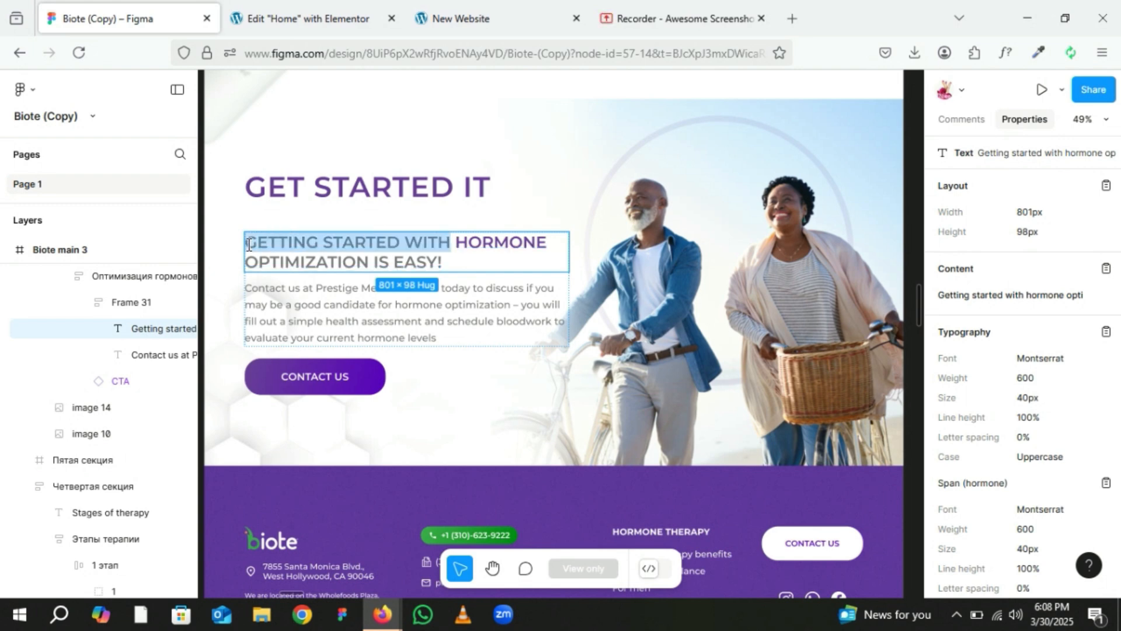
Back in Elementor, replace "The importance of" with "Getting started with" in the Get Started it section's subheading title.
left_click(327, 18)
left_click(274, 330)
left_click_drag(92, 286, 9, 292)
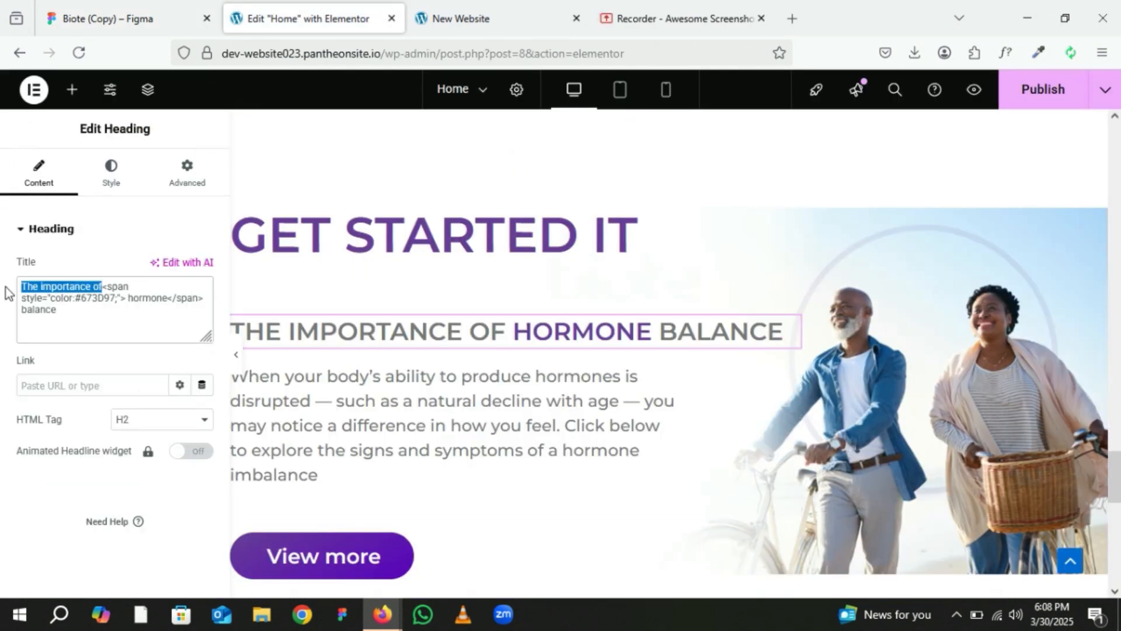
key("ctrl+v")
Switch to the Figma design and copy "optimization is easy!" from the Get Started it section's subheading.
left_click(160, 19)
left_click(394, 262)
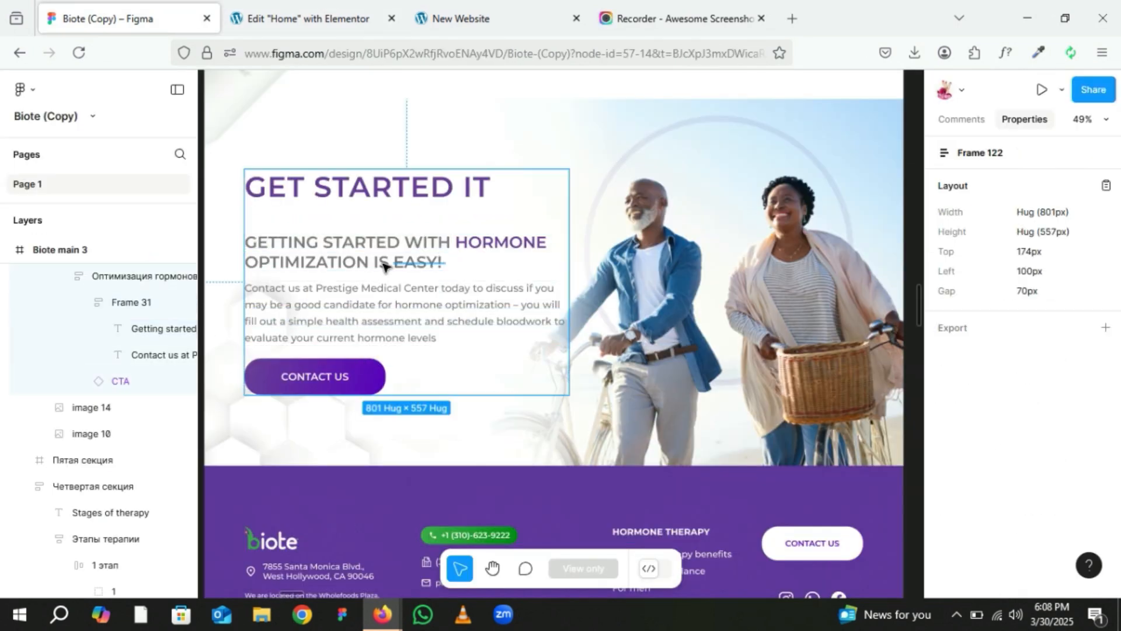
double_click(429, 262)
double_click(431, 260)
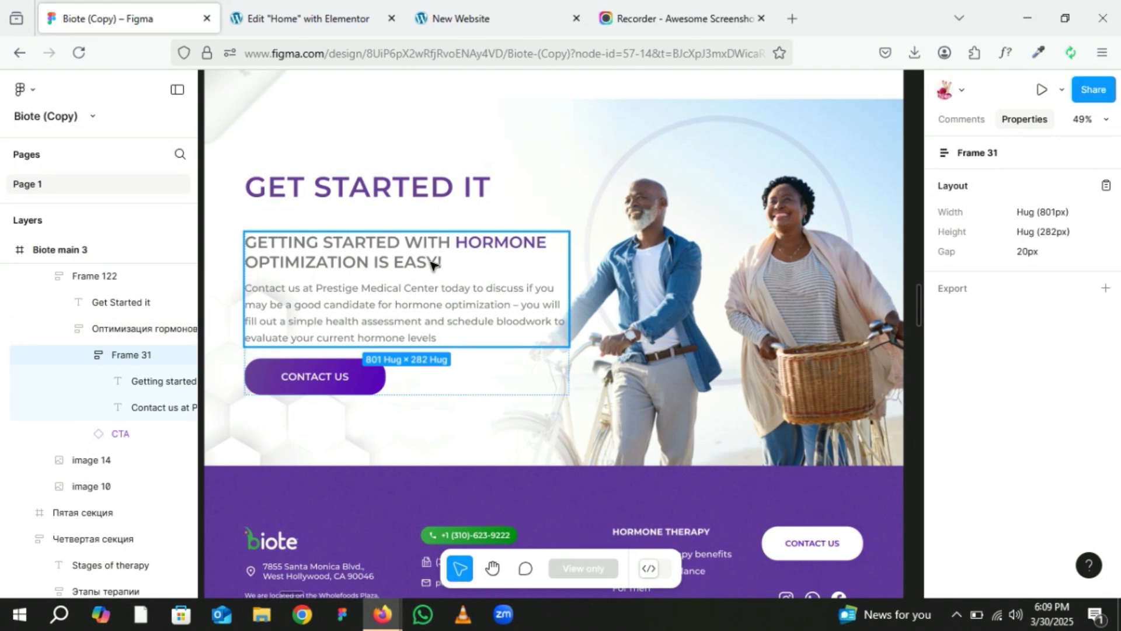
double_click(441, 260)
left_click(432, 260)
double_click(430, 260)
double_click(430, 260)
double_click(430, 261)
Back in Elementor, replace "balance" after the hormone span in the subheading title with "optimization is easy!".
left_click(309, 19)
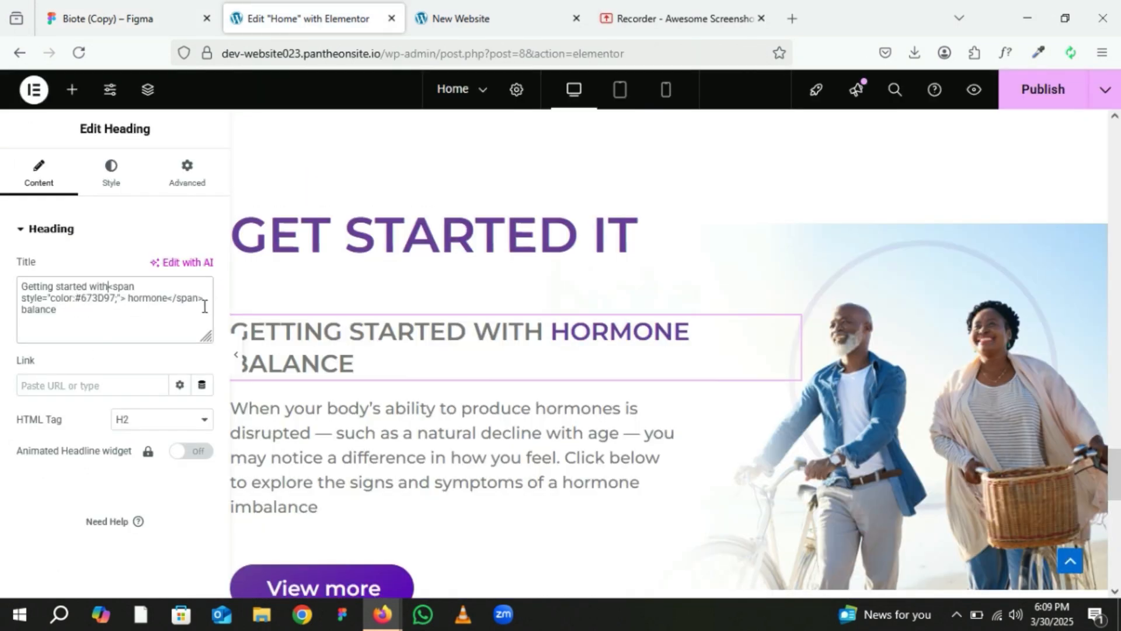
left_click_drag(204, 297, 51, 311)
key("ctrl+v")
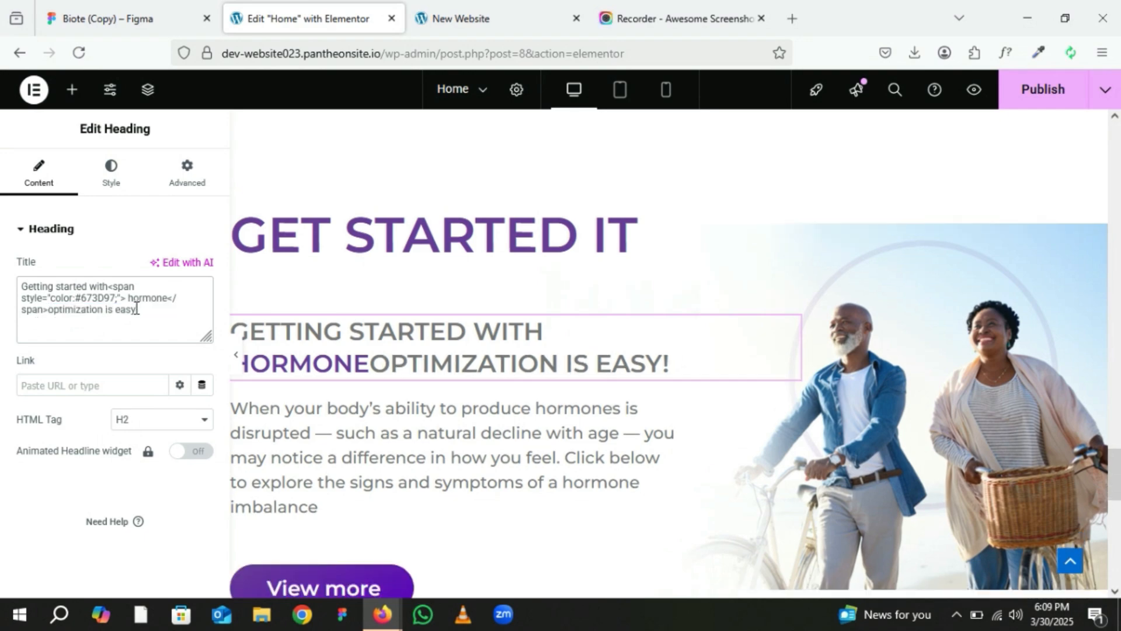
key("BackSpace")
Copy the "Contact us at Prestige Medical Center" paragraph from the Figma design and replace the section's paragraph text with it in Elementor.
scroll(311, 318, "down", 3)
left_click(310, 292)
left_click(106, 12)
left_click(412, 328)
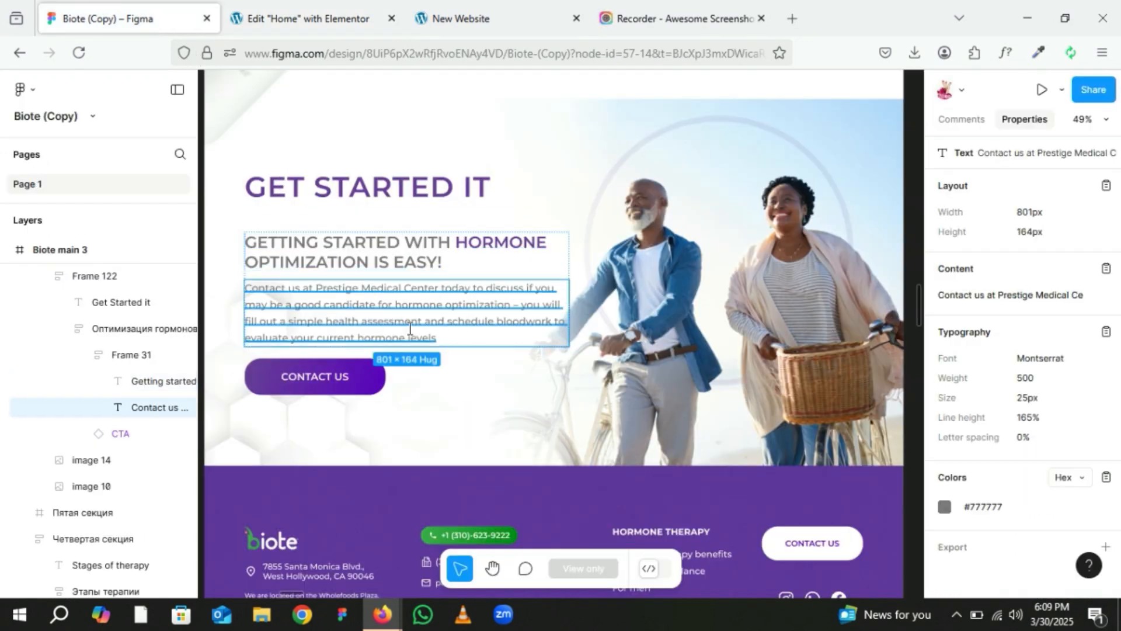
left_click(1106, 271)
left_click(309, 19)
key("ctrl+a")
key("ctrl+v")
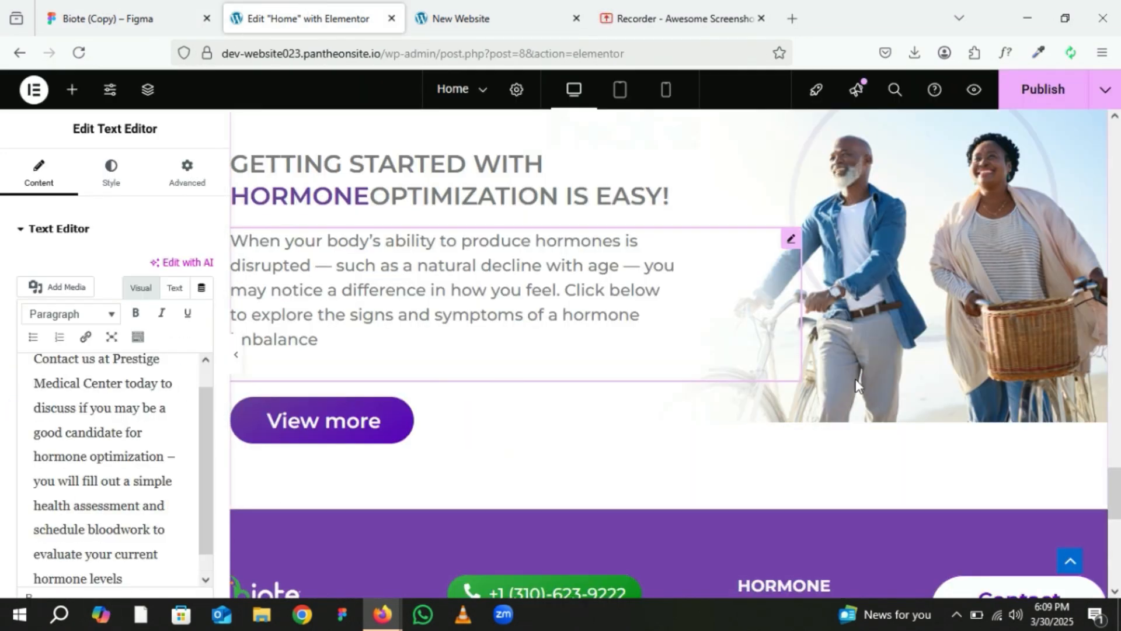
Copy the button label from the Figma design and set the section's View more button text to "Contact us".
left_click(791, 409)
double_click(315, 383)
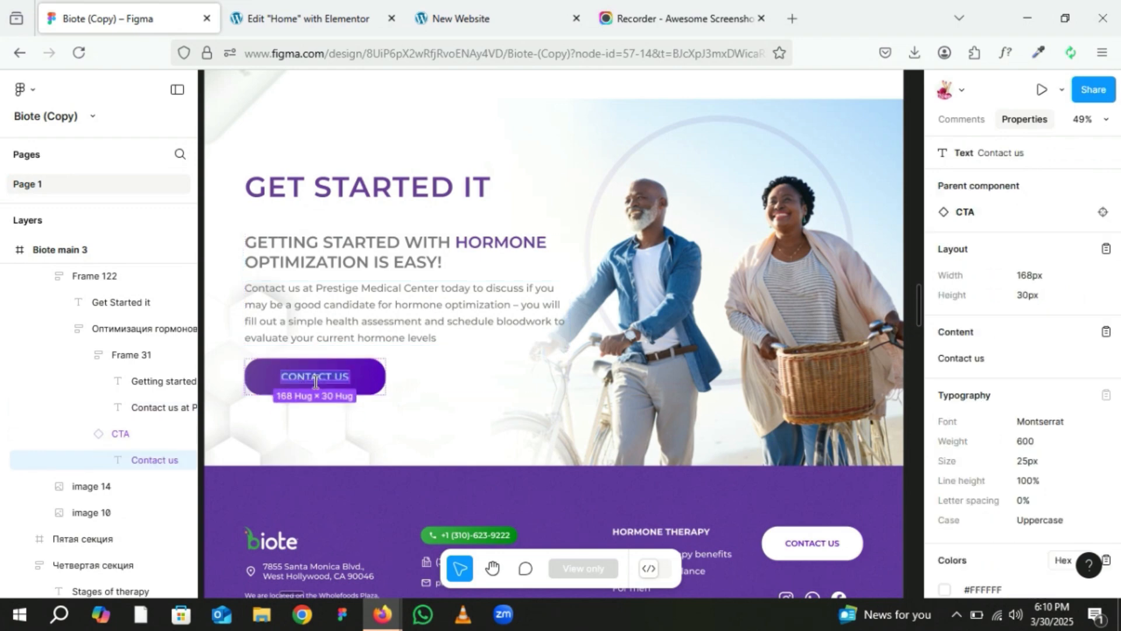
key("ctrl+Tab")
key("ctrl+v")
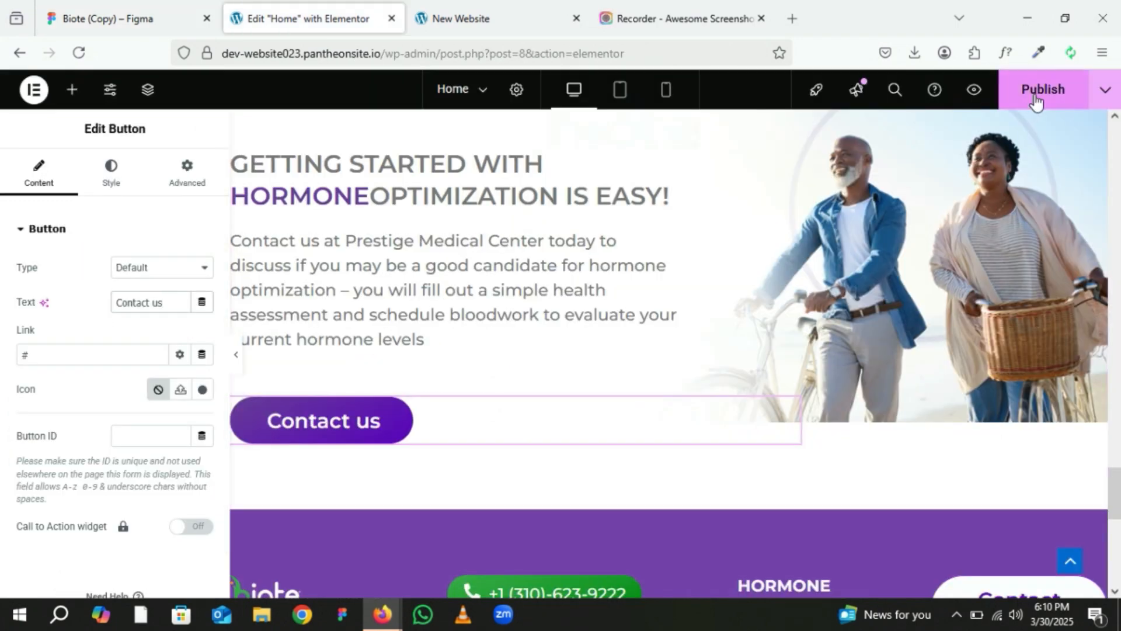
Publish the page and reload the live site to check the Get Started it section.
left_click(481, 7)
key("F5")
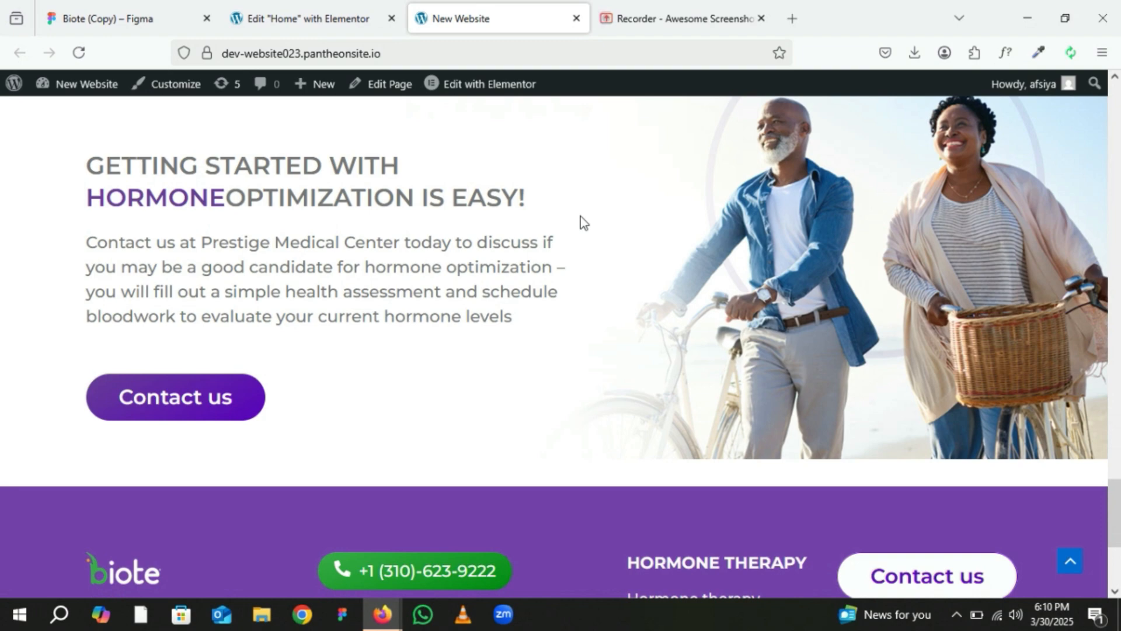
Back in Elementor, increase the custom background image width of the Get Started it section's container.
left_click(313, 18)
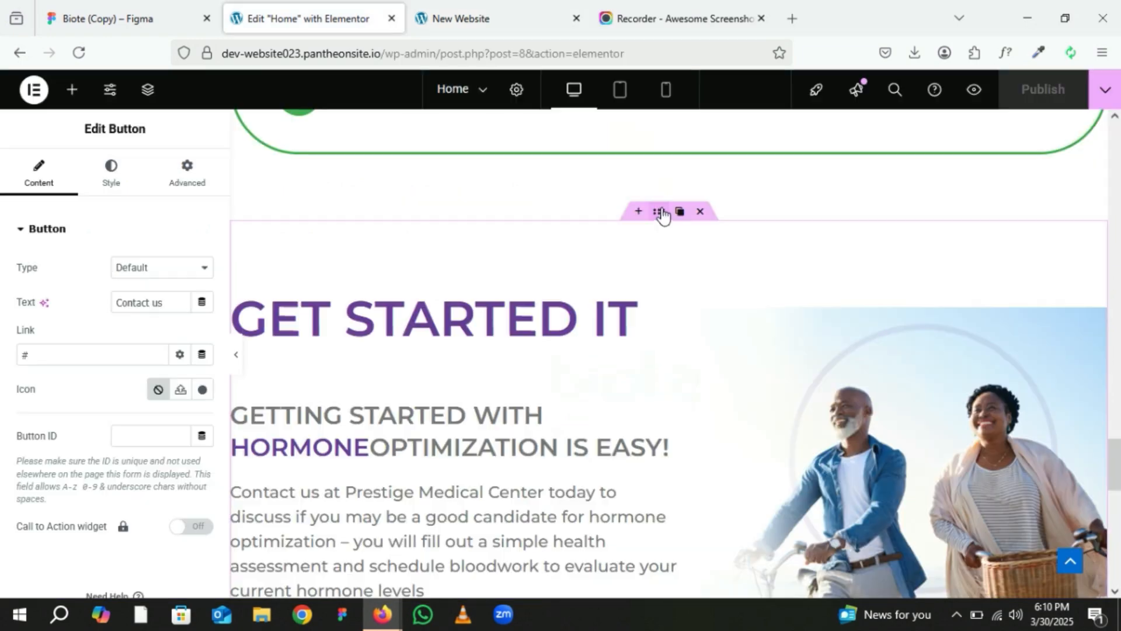
left_click(660, 212)
scroll(175, 408, "down", 4)
double_click(202, 474)
double_click(204, 476)
double_click(204, 475)
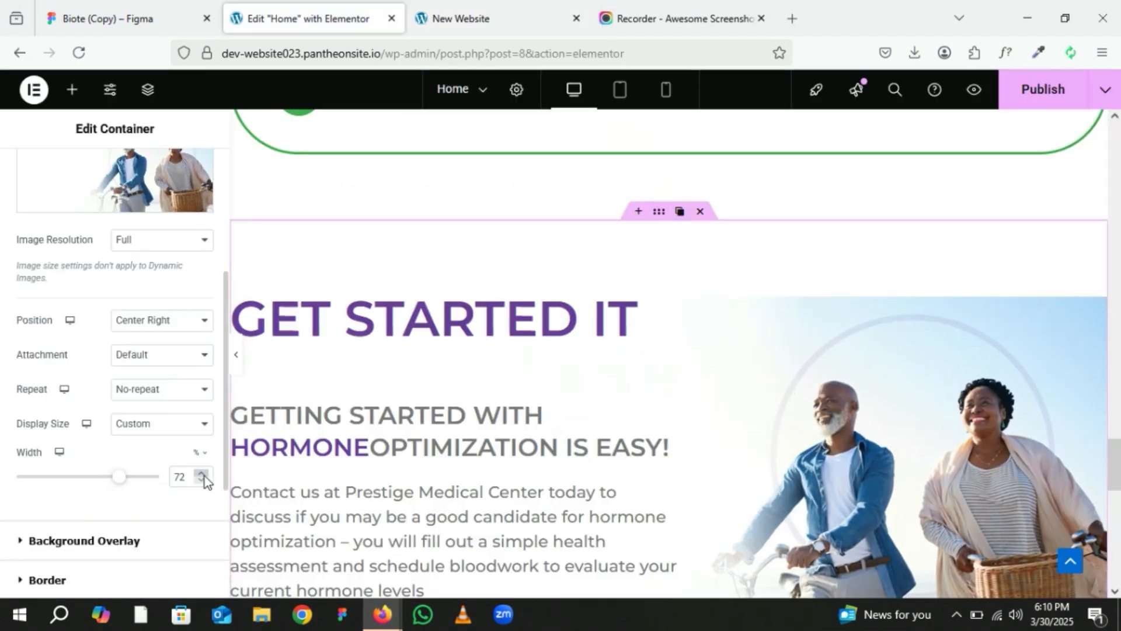
double_click(205, 475)
Publish the enlarged background image and reload the live site to review it.
left_click(1041, 101)
left_click(461, 18)
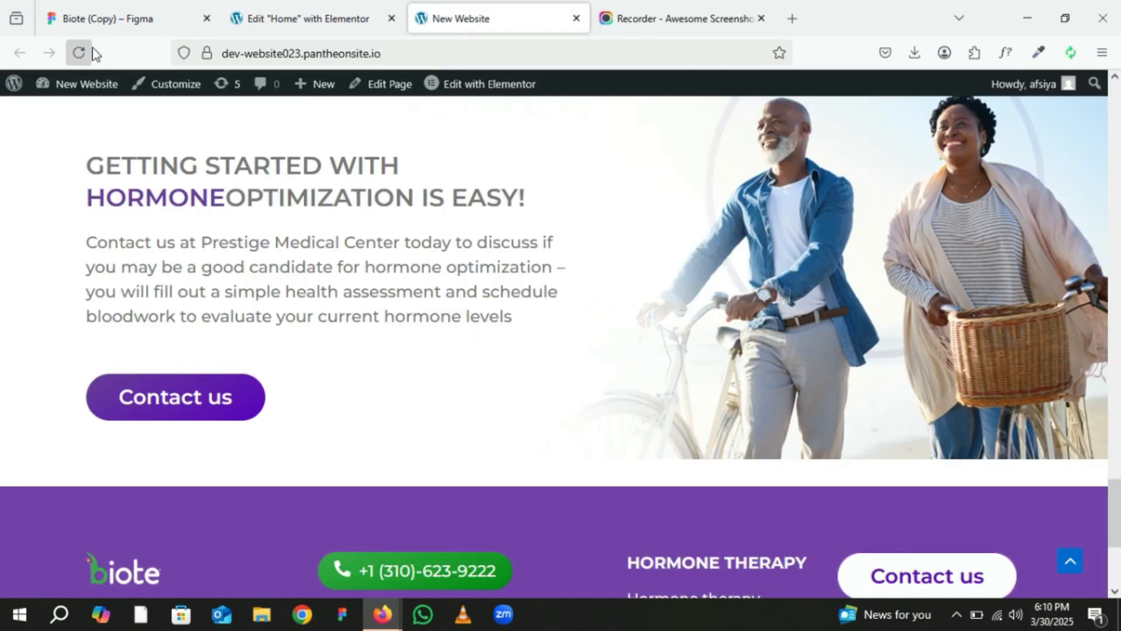
key("F5")
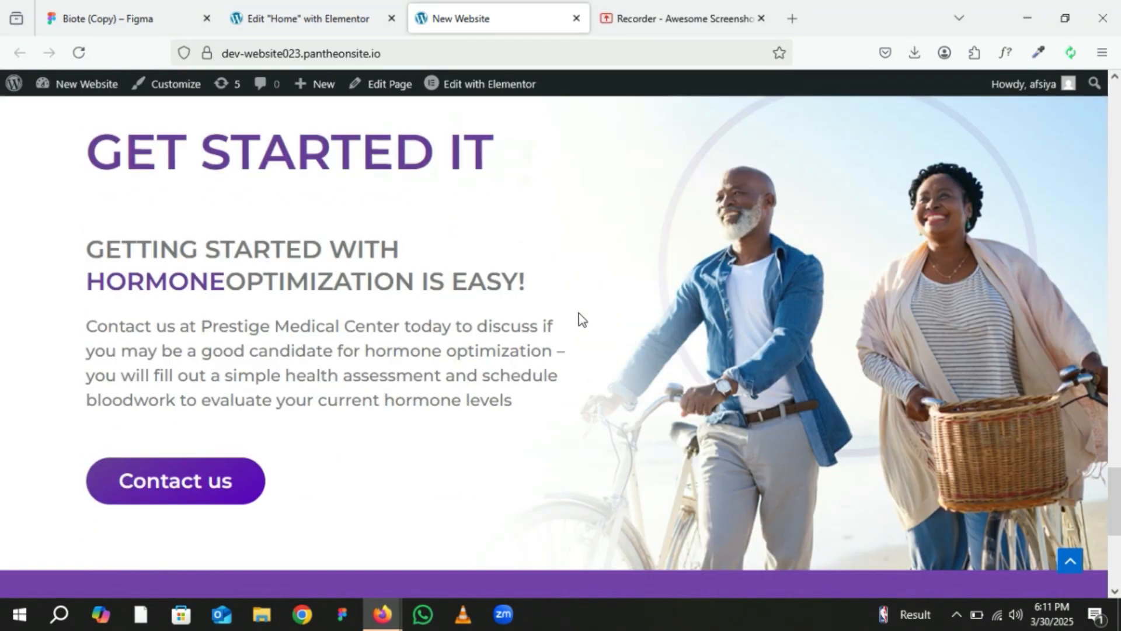
Compare with the Figma design and, in Elementor, insert a space before "optimization" in the section's subheading title.
left_click(153, 8)
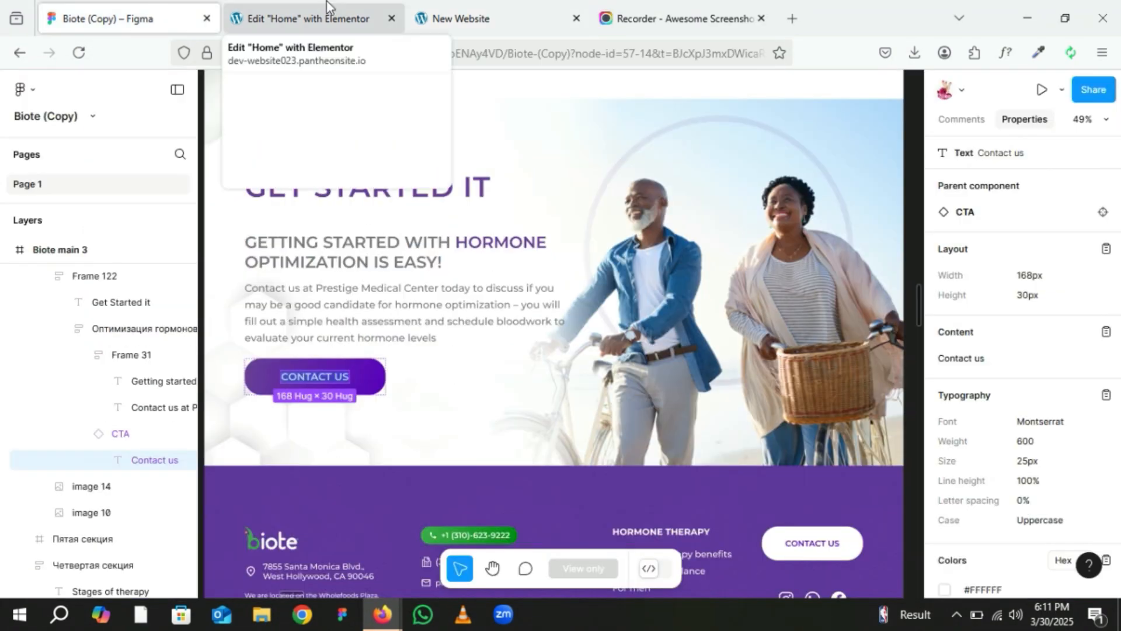
left_click(324, 17)
left_click(47, 310)
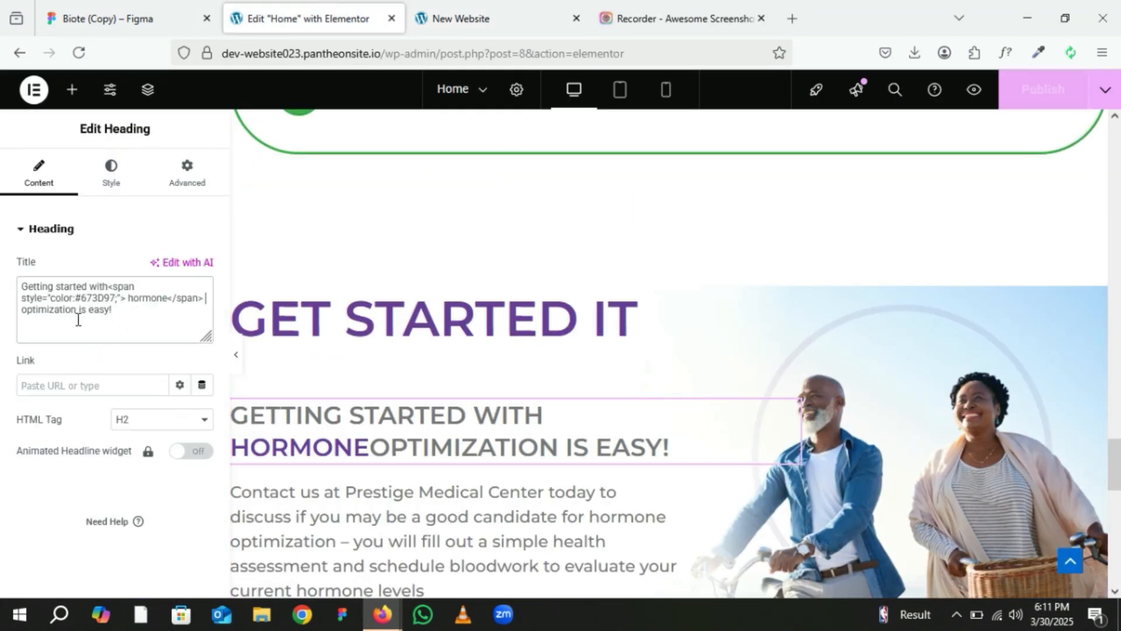
Publish the subheading fix and reload the live site to review the Get Started It section.
left_click(1027, 98)
left_click(482, 23)
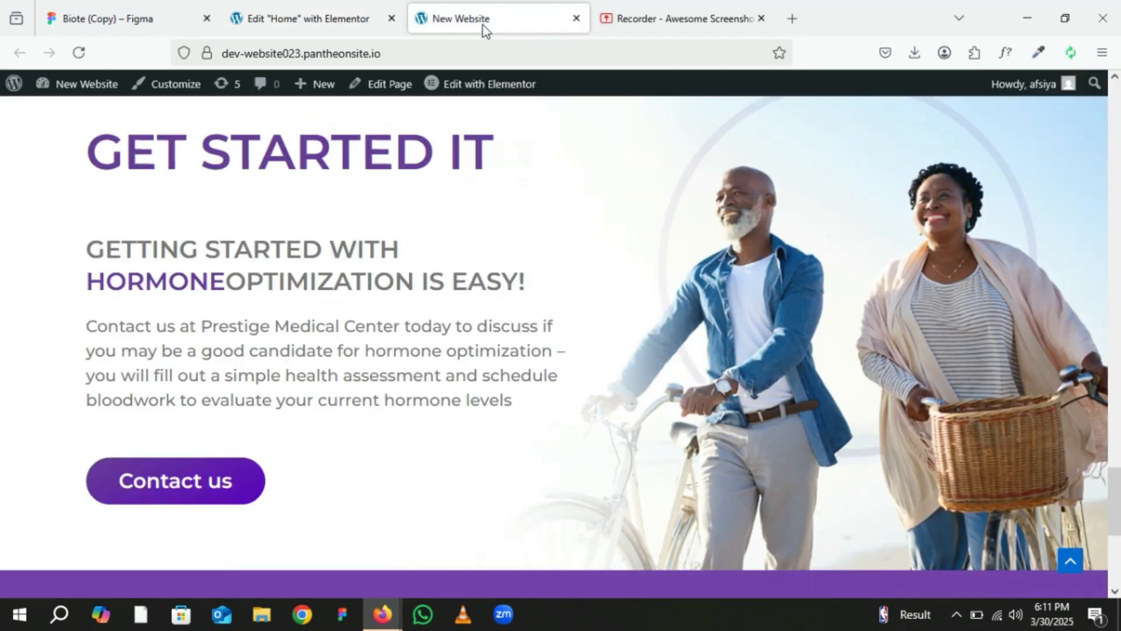
key("F5")
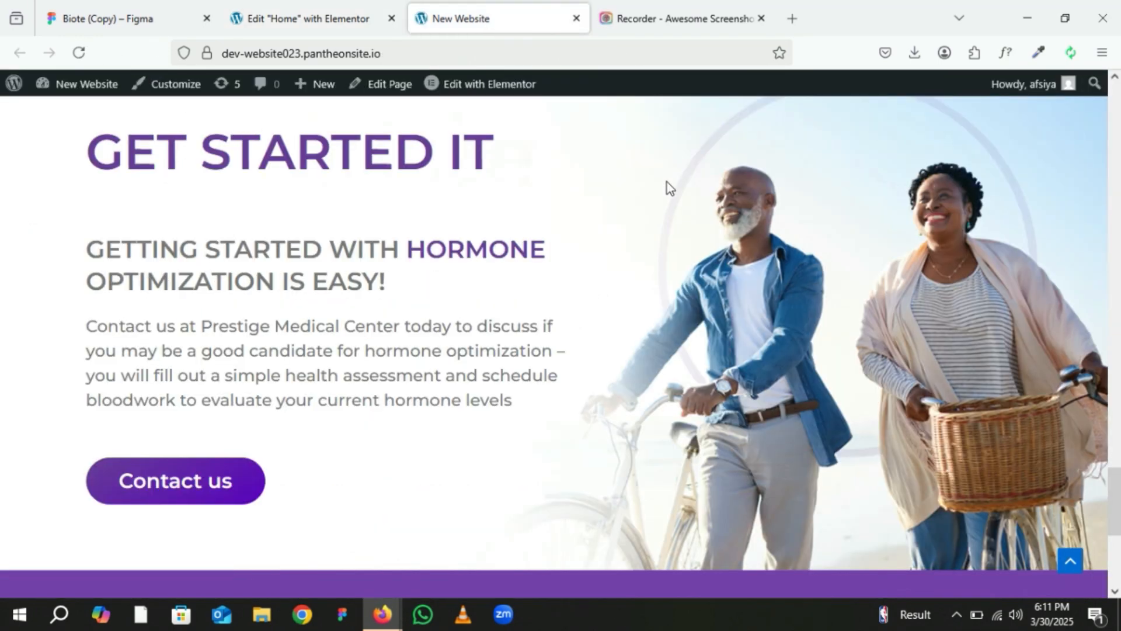
scroll(667, 181, "down", 2)
scroll(667, 181, "up", 4)
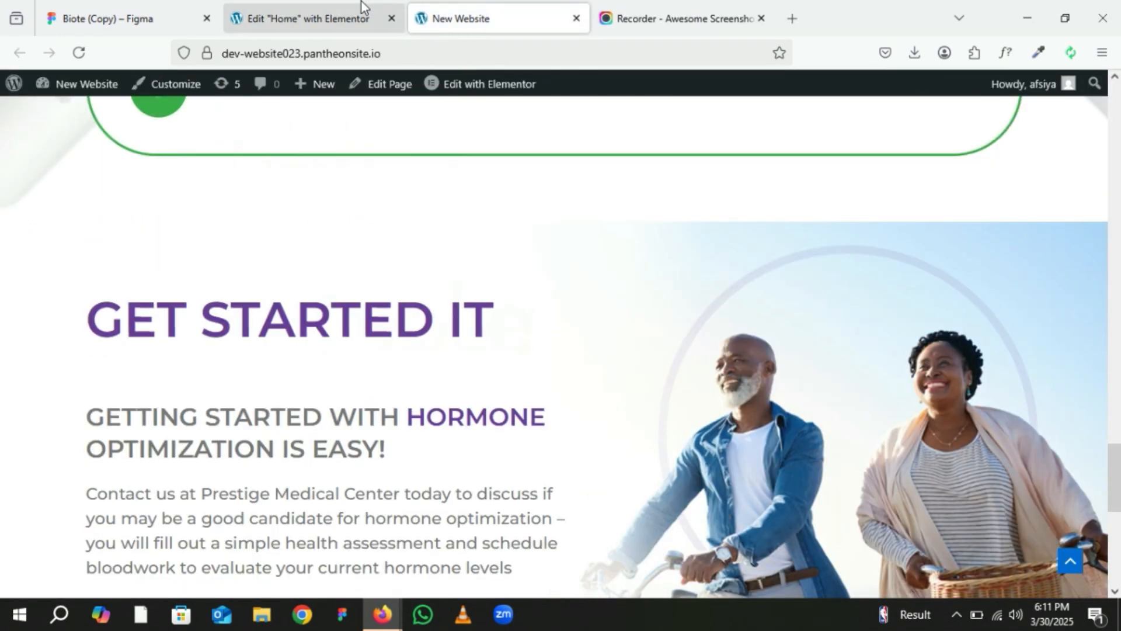
Back in Elementor, set the width of the Get Started It section's text container to 70%.
left_click(362, 9)
left_click(240, 296)
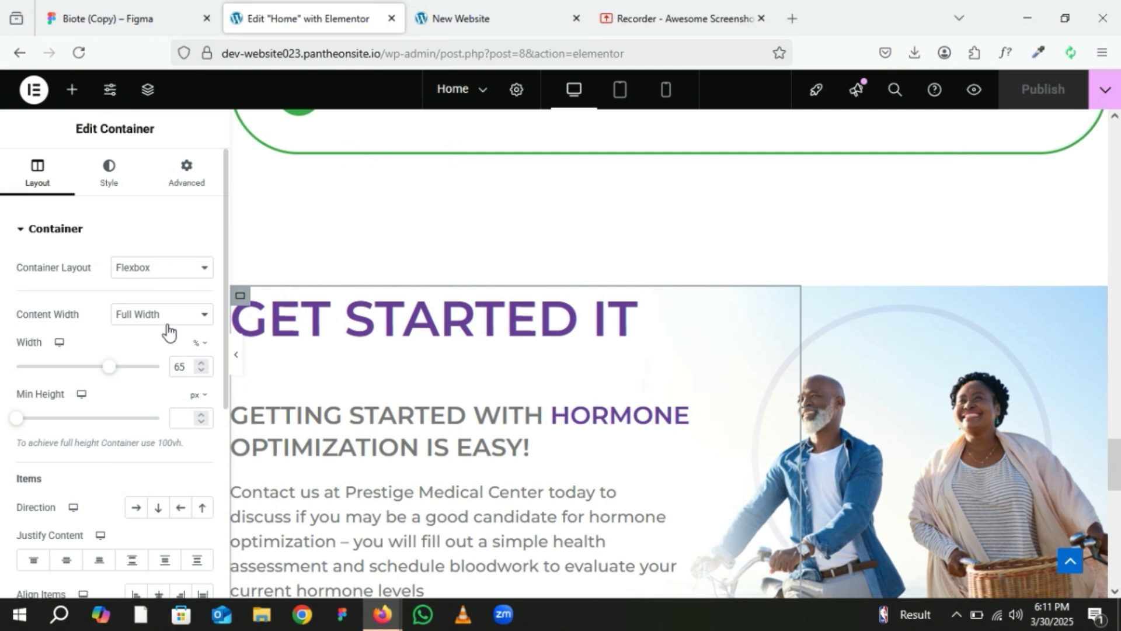
left_click(202, 362)
double_click(202, 362)
left_click(202, 362)
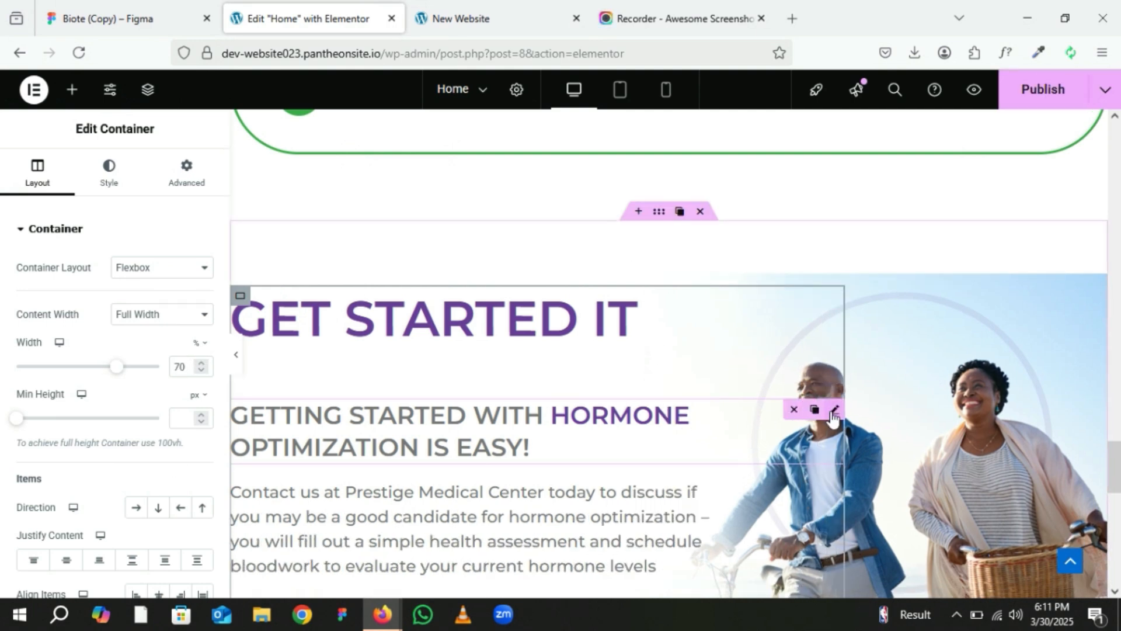
Insert a <br> line break directly before "optimization" in the Get Started It subheading title and publish the page.
left_click(833, 413)
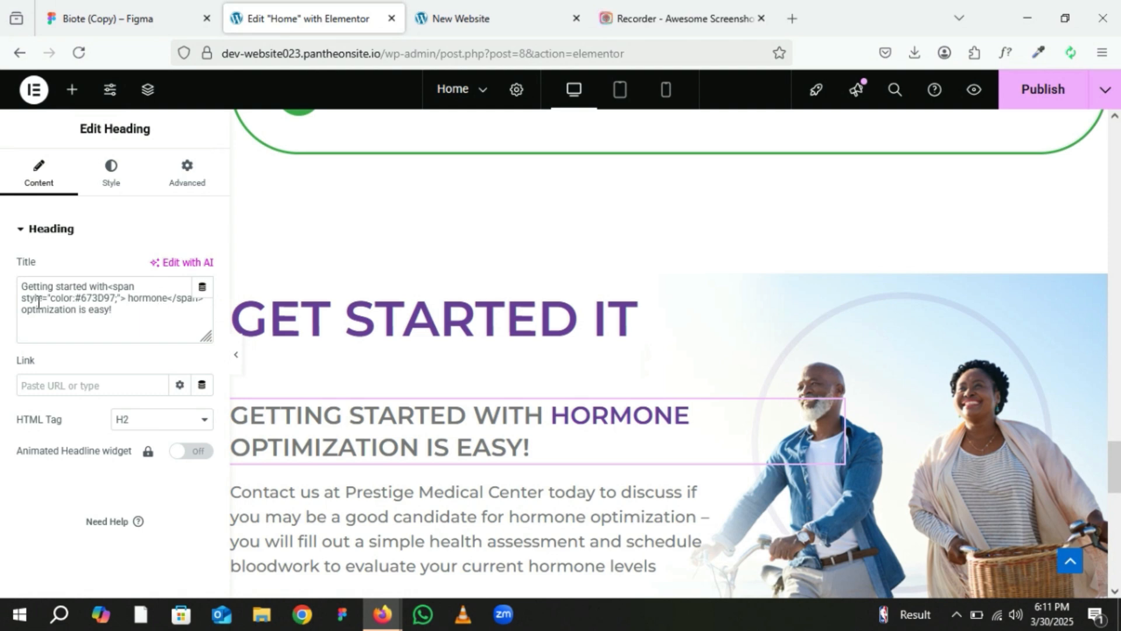
left_click(22, 308)
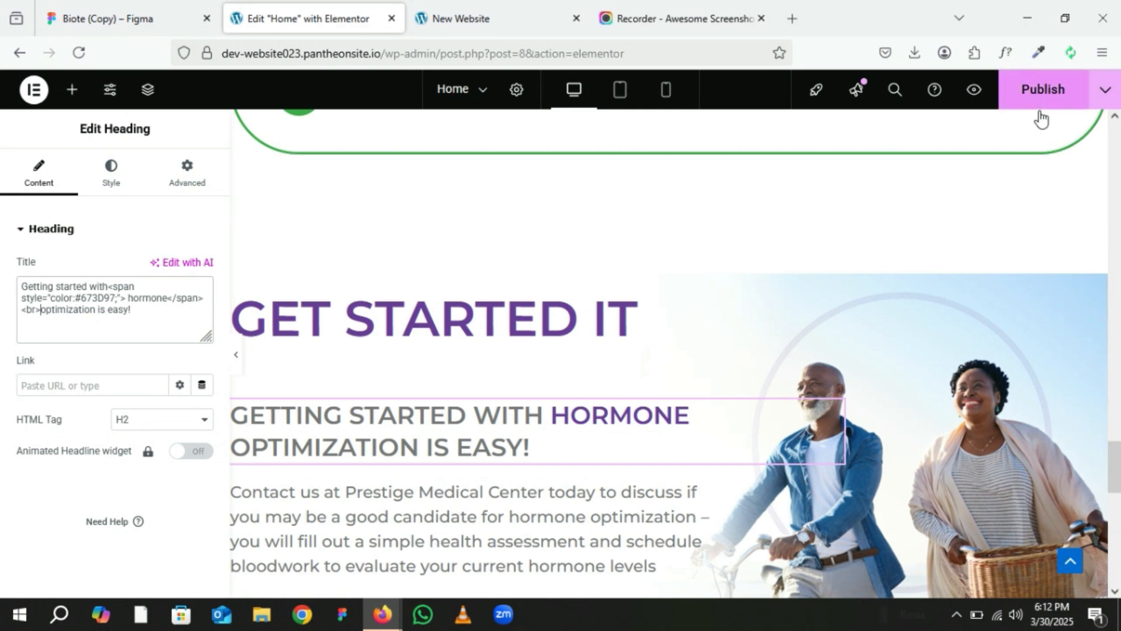
left_click(1043, 90)
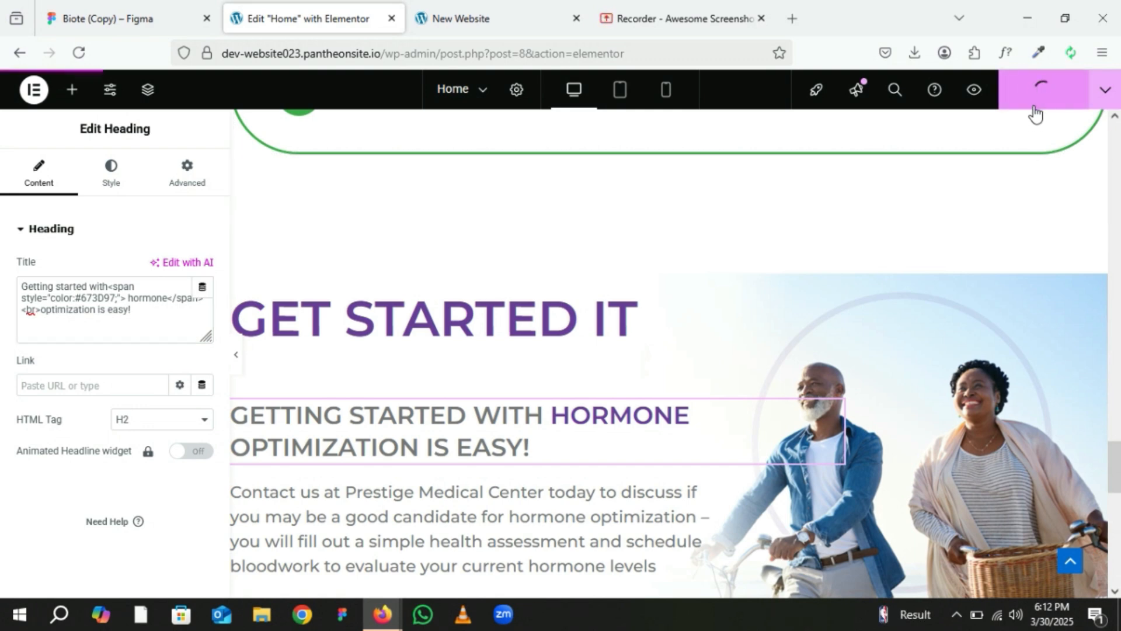
Reload the live site and check the Get Started It section's text wrapping and the footer below it.
left_click(454, 19)
left_click(79, 52)
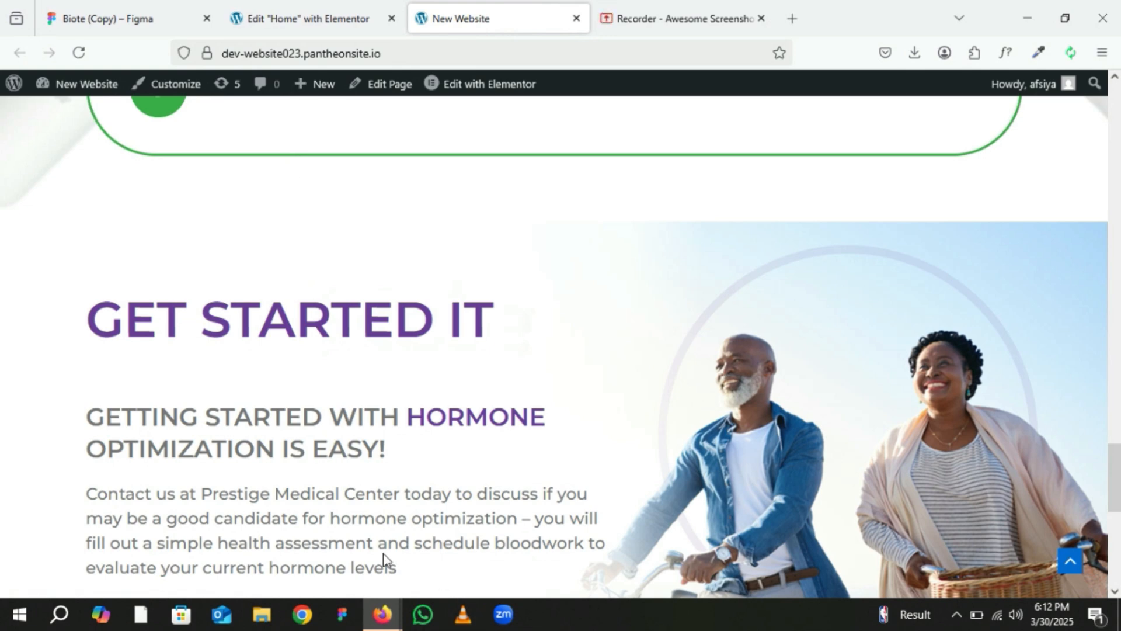
scroll(385, 560, "down", 1)
scroll(384, 561, "down", 1)
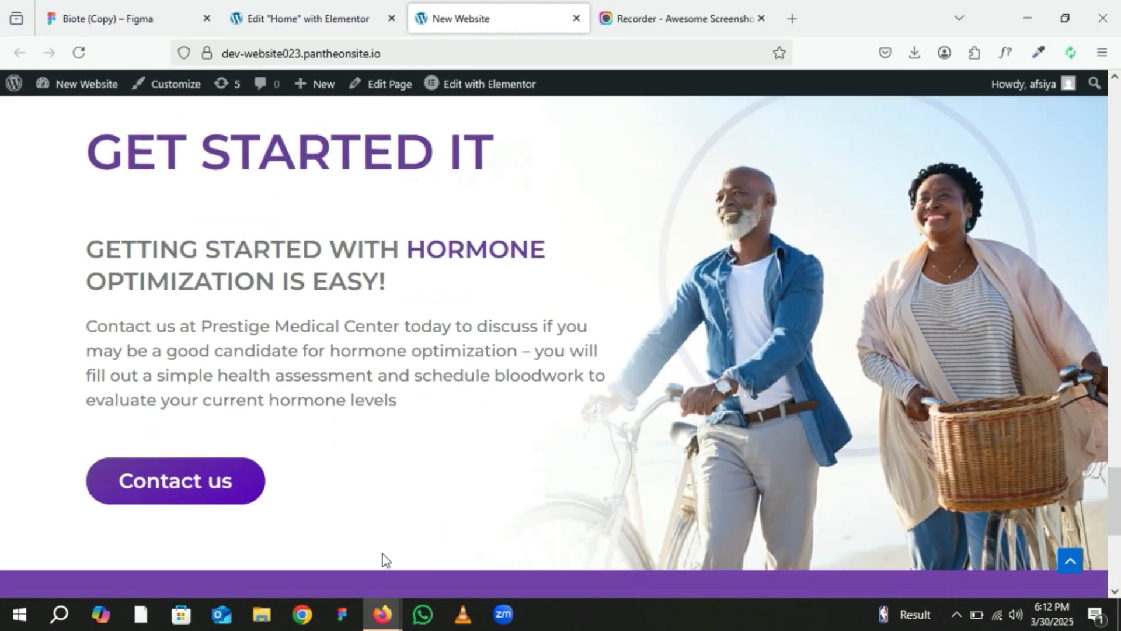
scroll(385, 560, "down", 1)
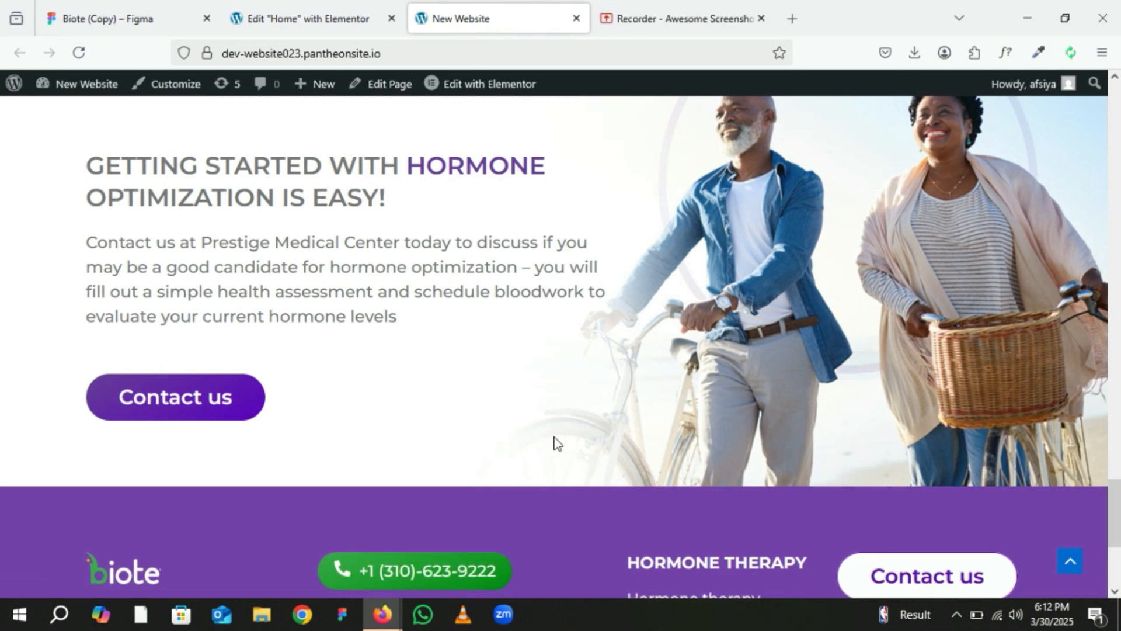
scroll(556, 438, "down", 3)
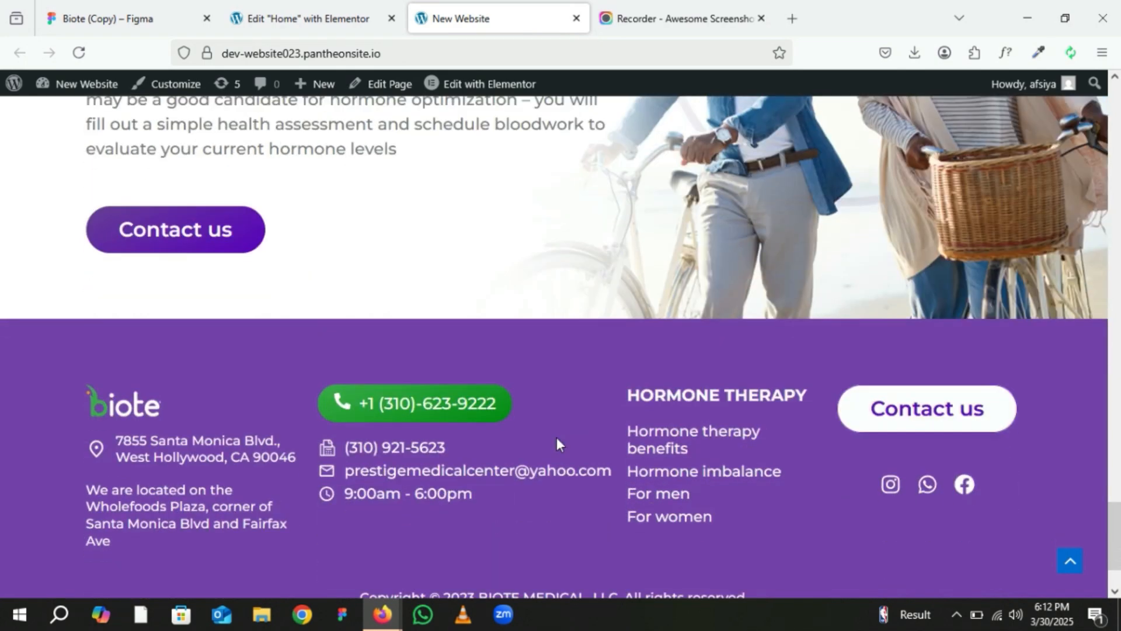
scroll(516, 460, "up", 5)
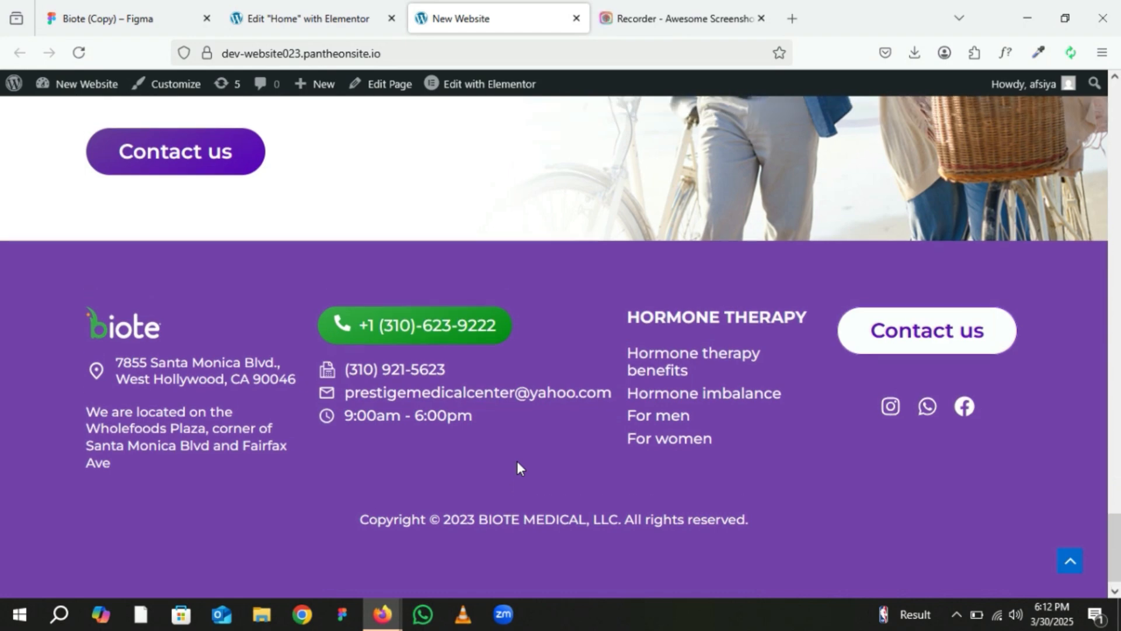
scroll(517, 461, "up", 3)
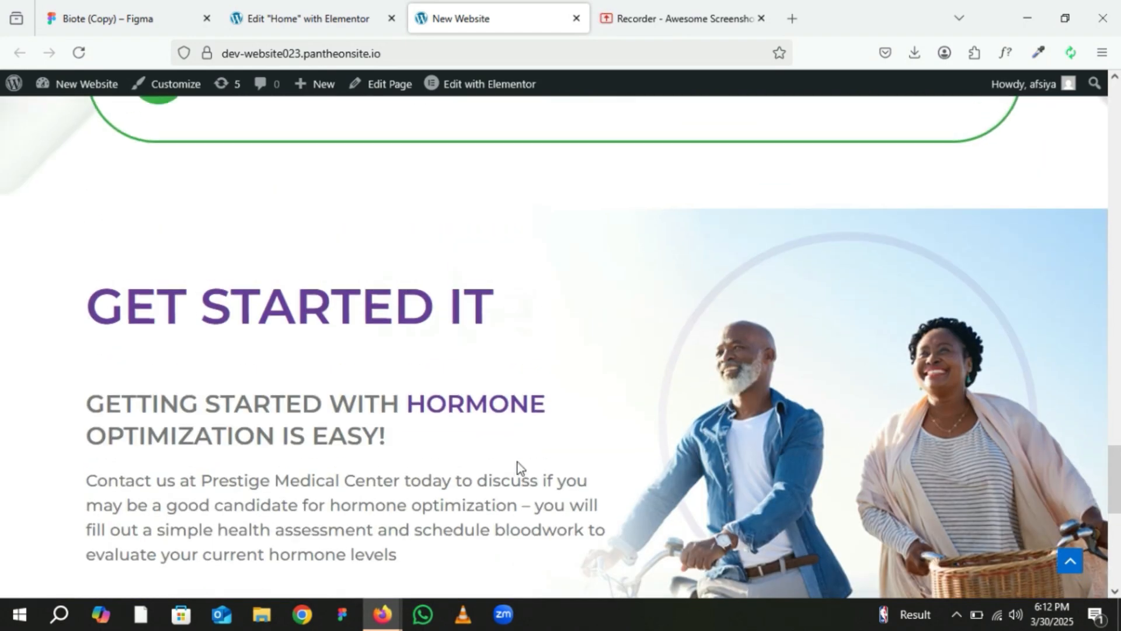
Review the whole live home page, from the Stages of Therapy section up to the hero and back down to the footer.
scroll(517, 462, "up", 3)
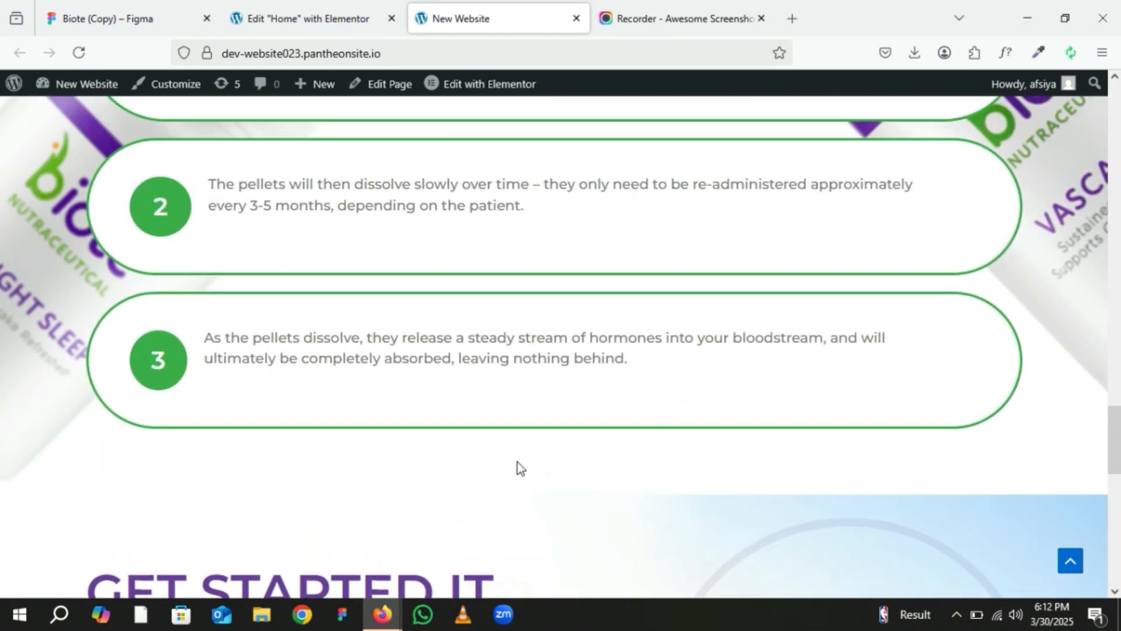
scroll(517, 461, "down", 4)
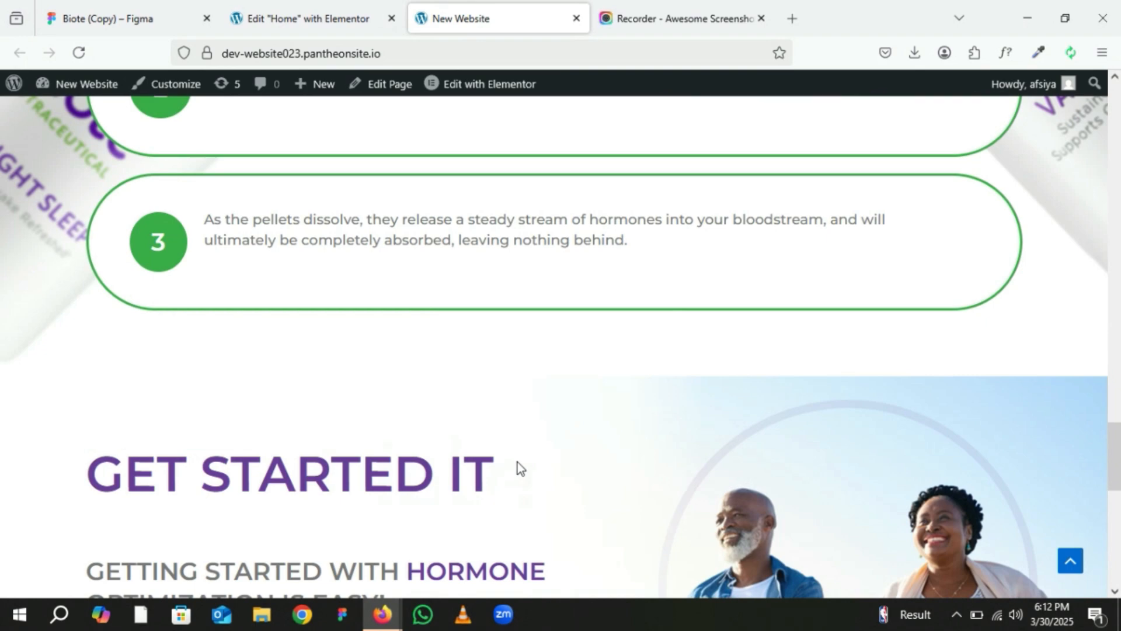
scroll(517, 461, "up", 5)
scroll(517, 461, "up", 5)
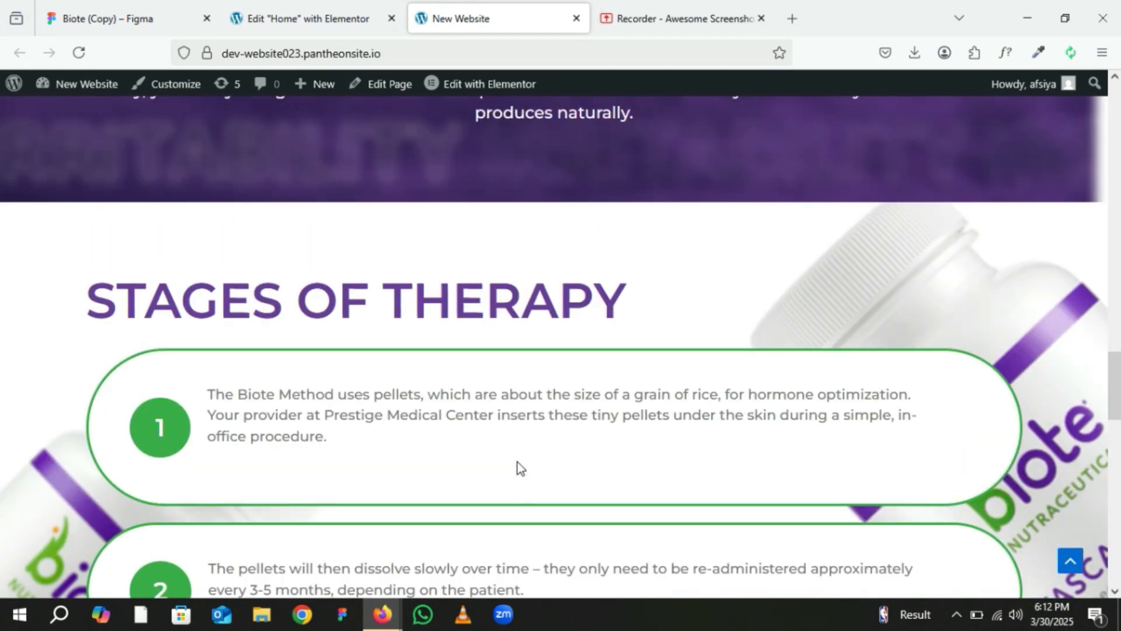
scroll(517, 461, "up", 5)
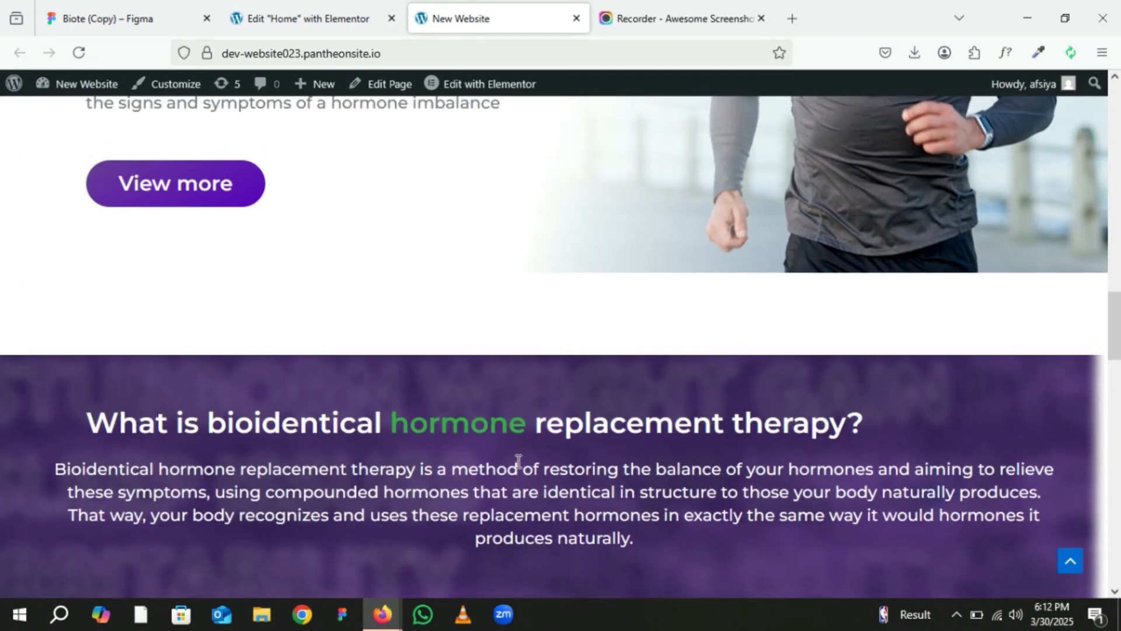
scroll(517, 461, "up", 5)
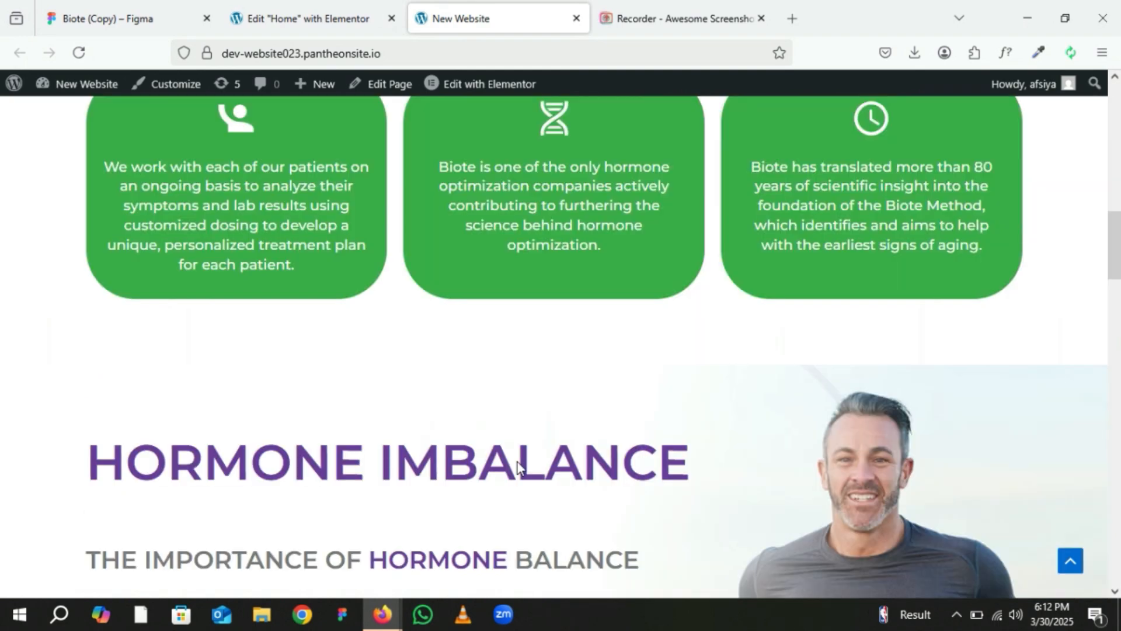
scroll(518, 461, "up", 5)
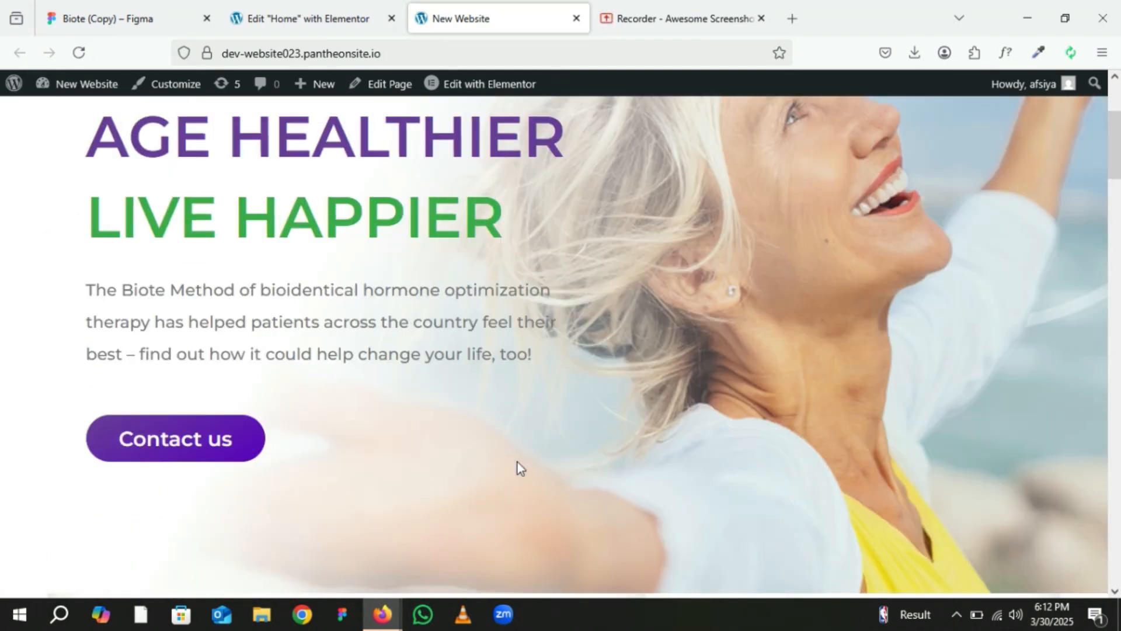
scroll(517, 461, "down", 10)
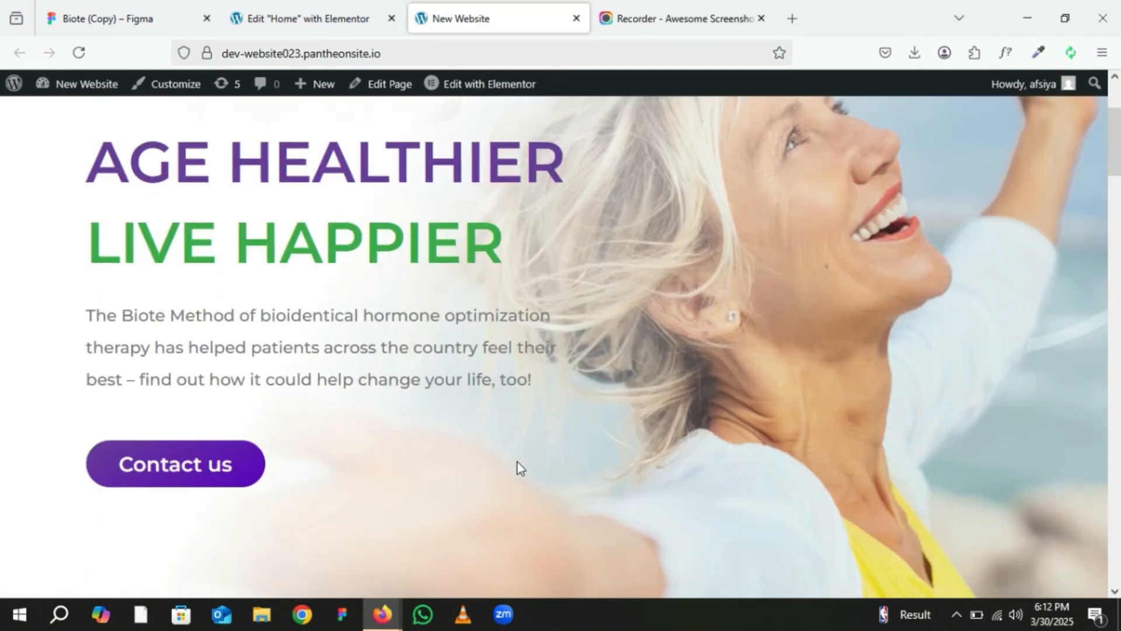
scroll(517, 462, "down", 10)
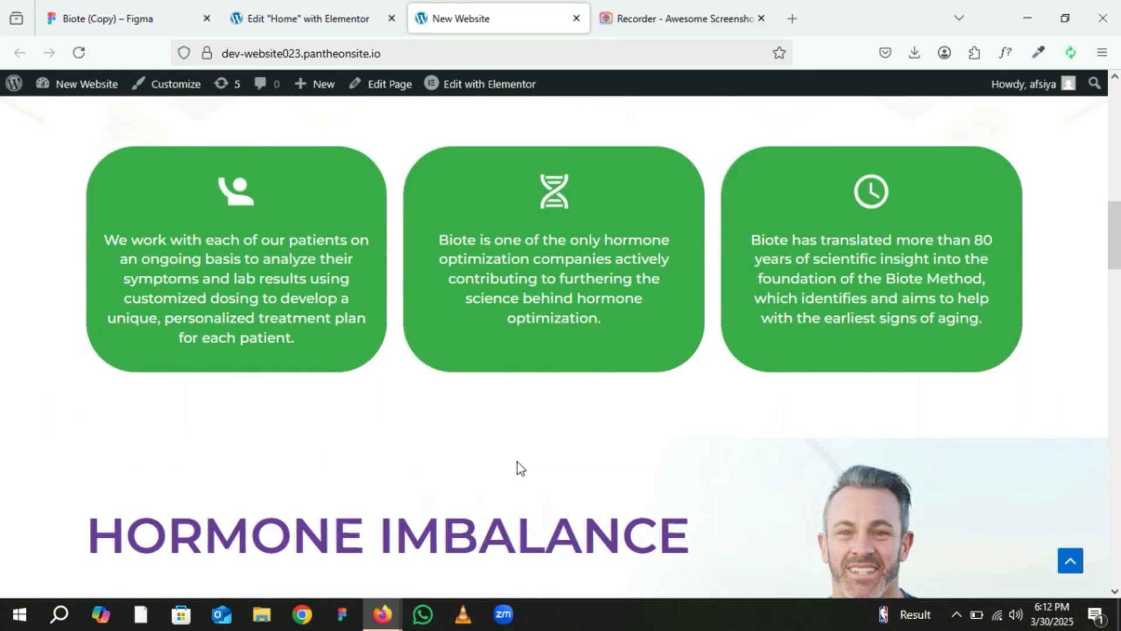
scroll(517, 461, "down", 10)
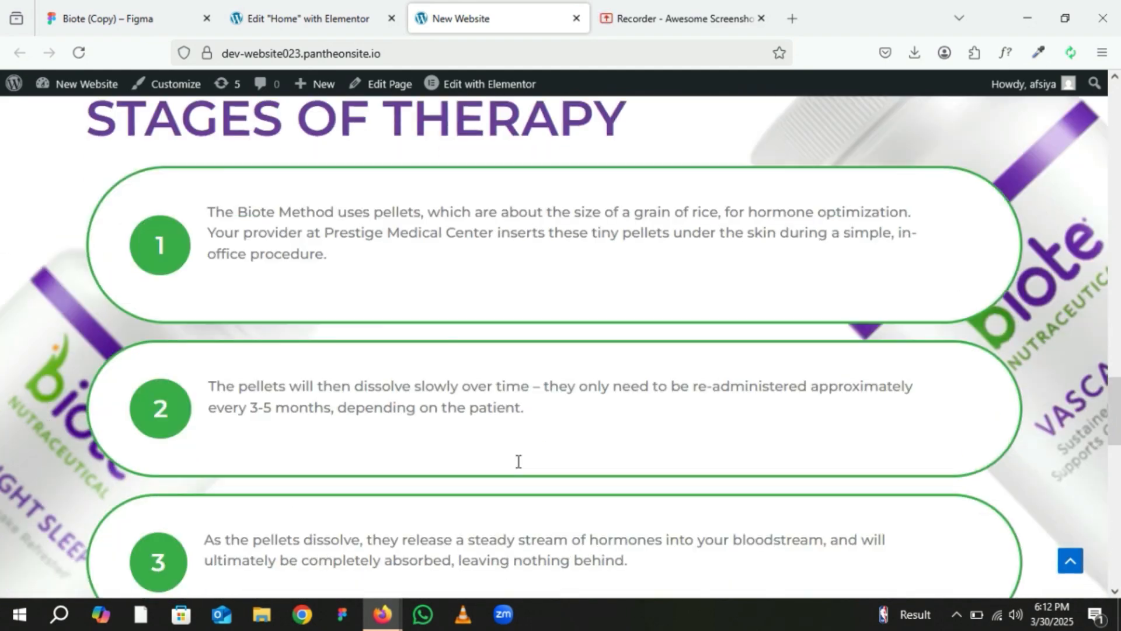
scroll(517, 461, "down", 8)
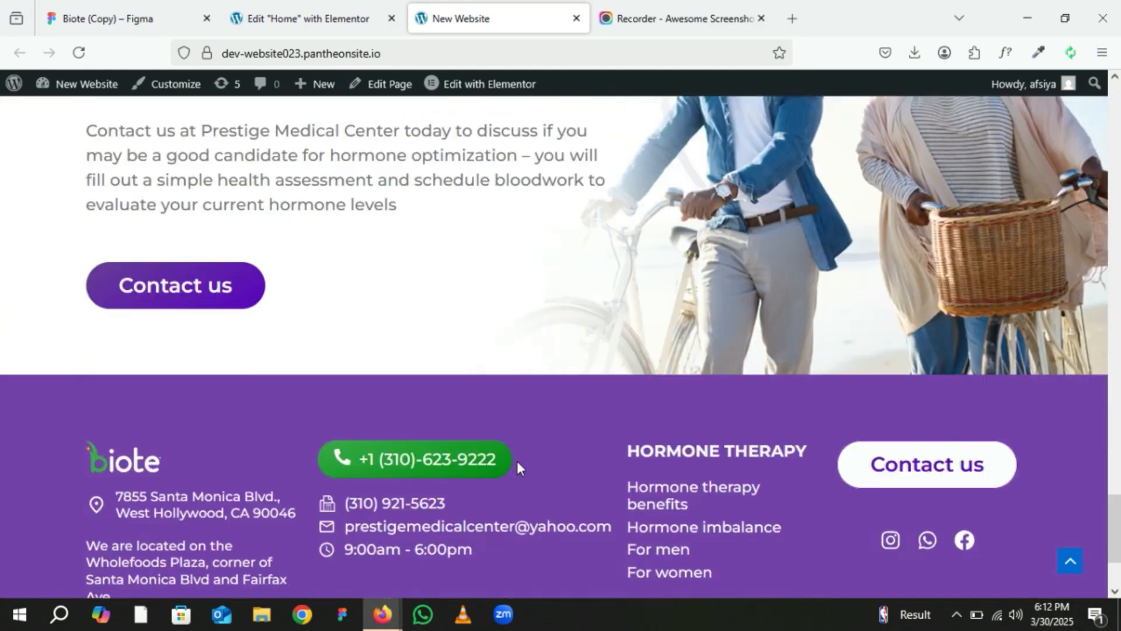
Return to the live Get Started It section and switch to Figma to compare it with the design.
scroll(517, 462, "up", 4)
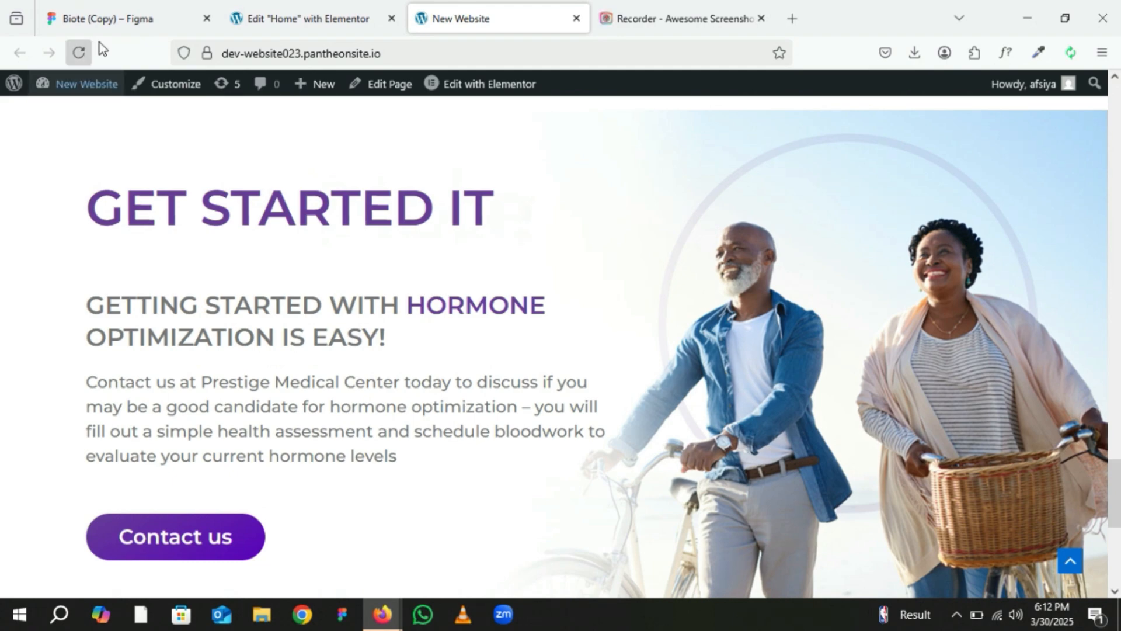
left_click(105, 18)
left_click(917, 414)
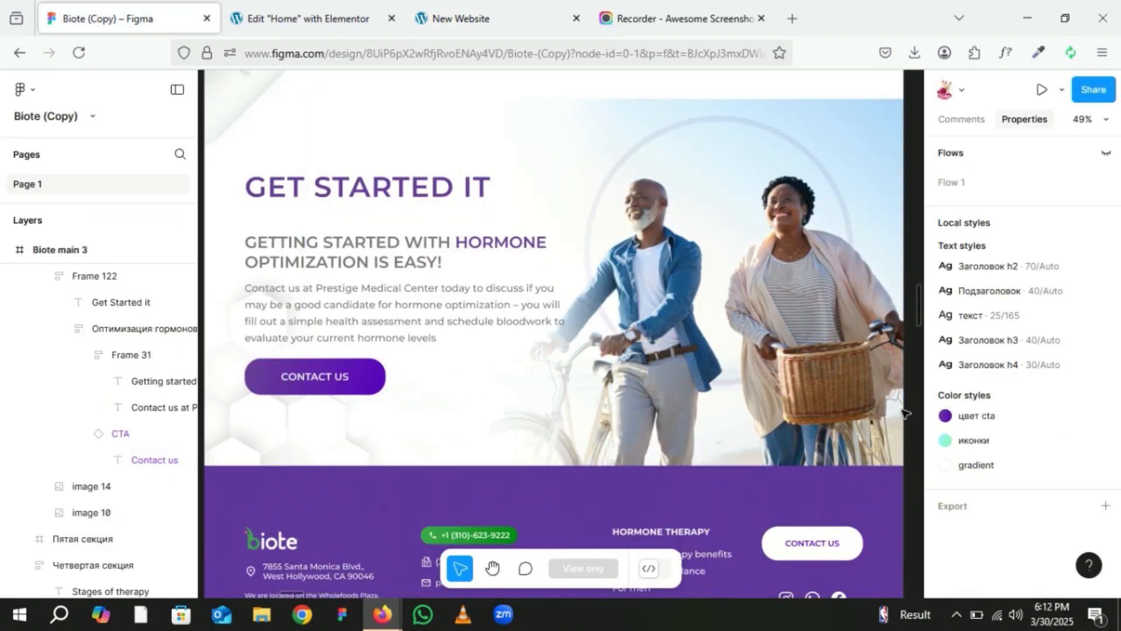